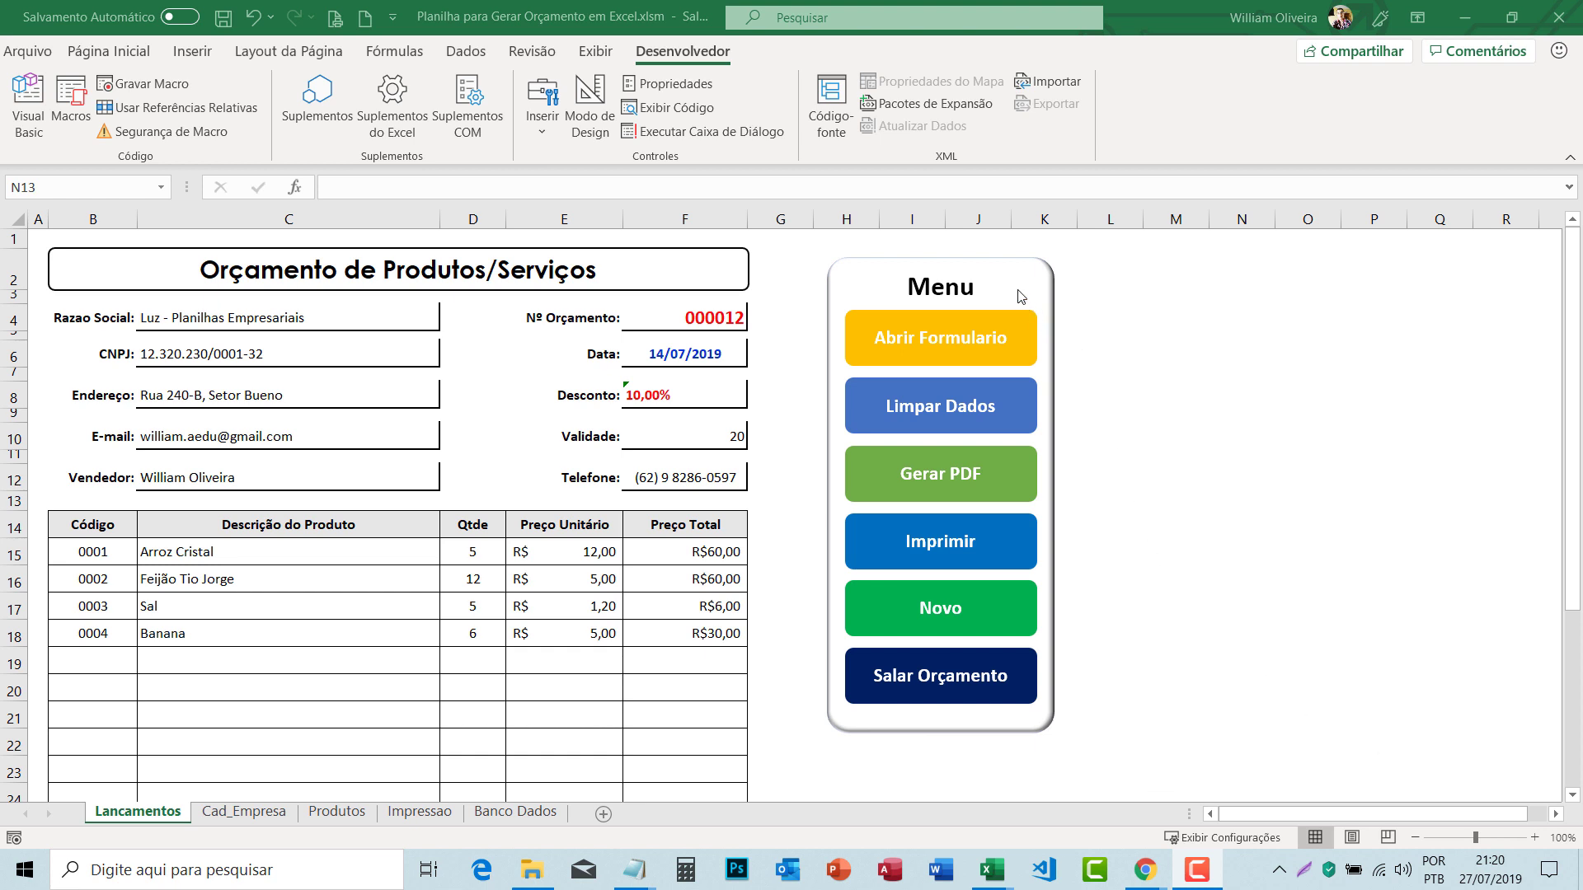
Step: Inspect the Menu panel shape and the quote item rows B15:F23
click(1175, 540)
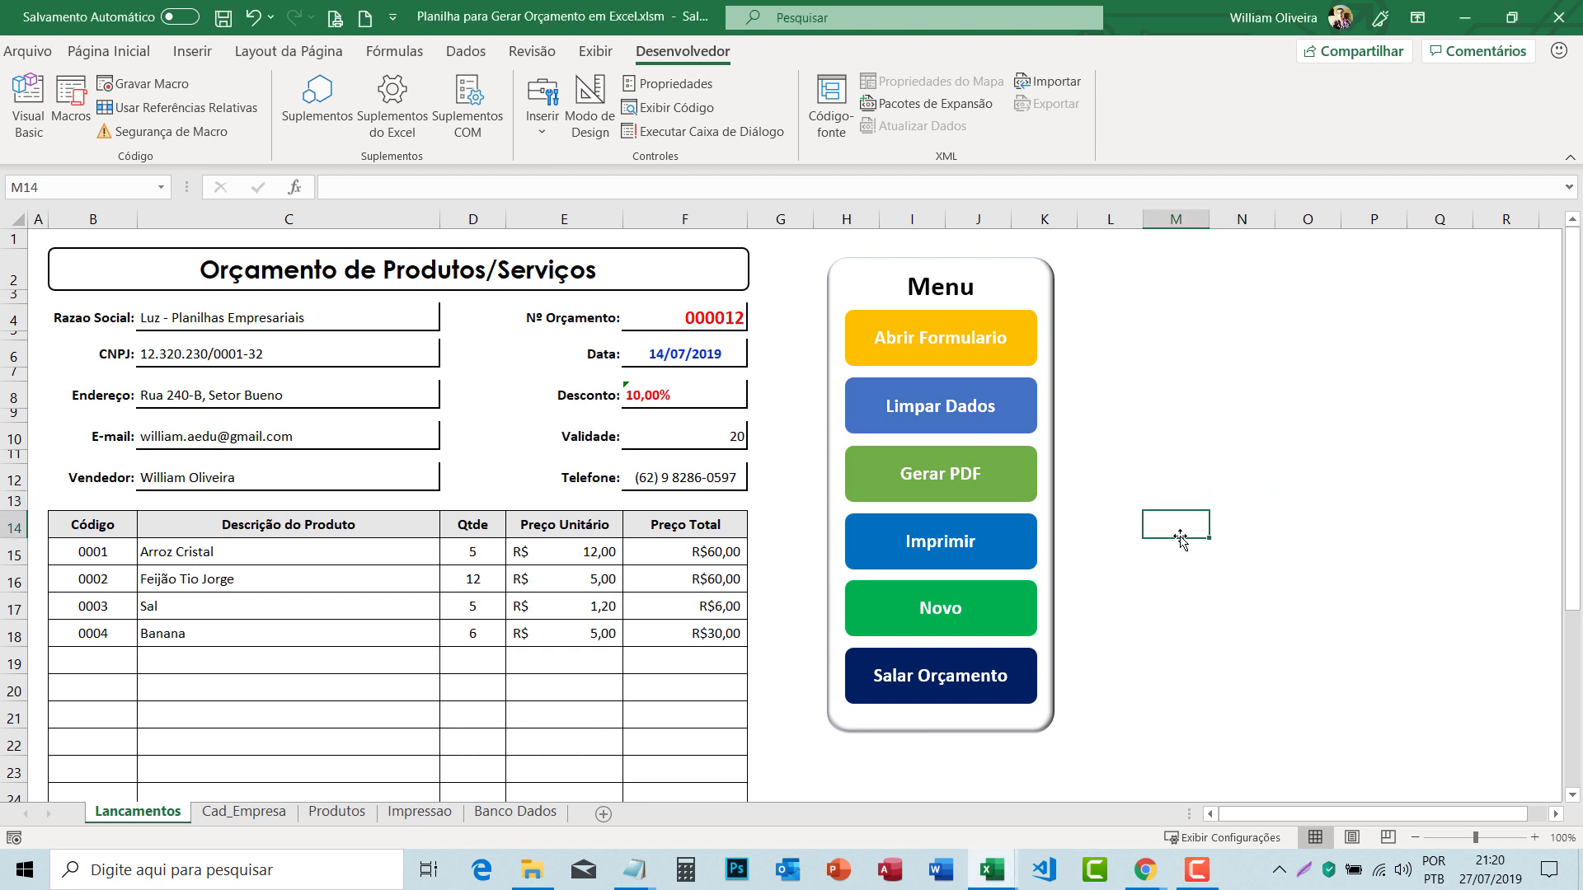
click(1040, 285)
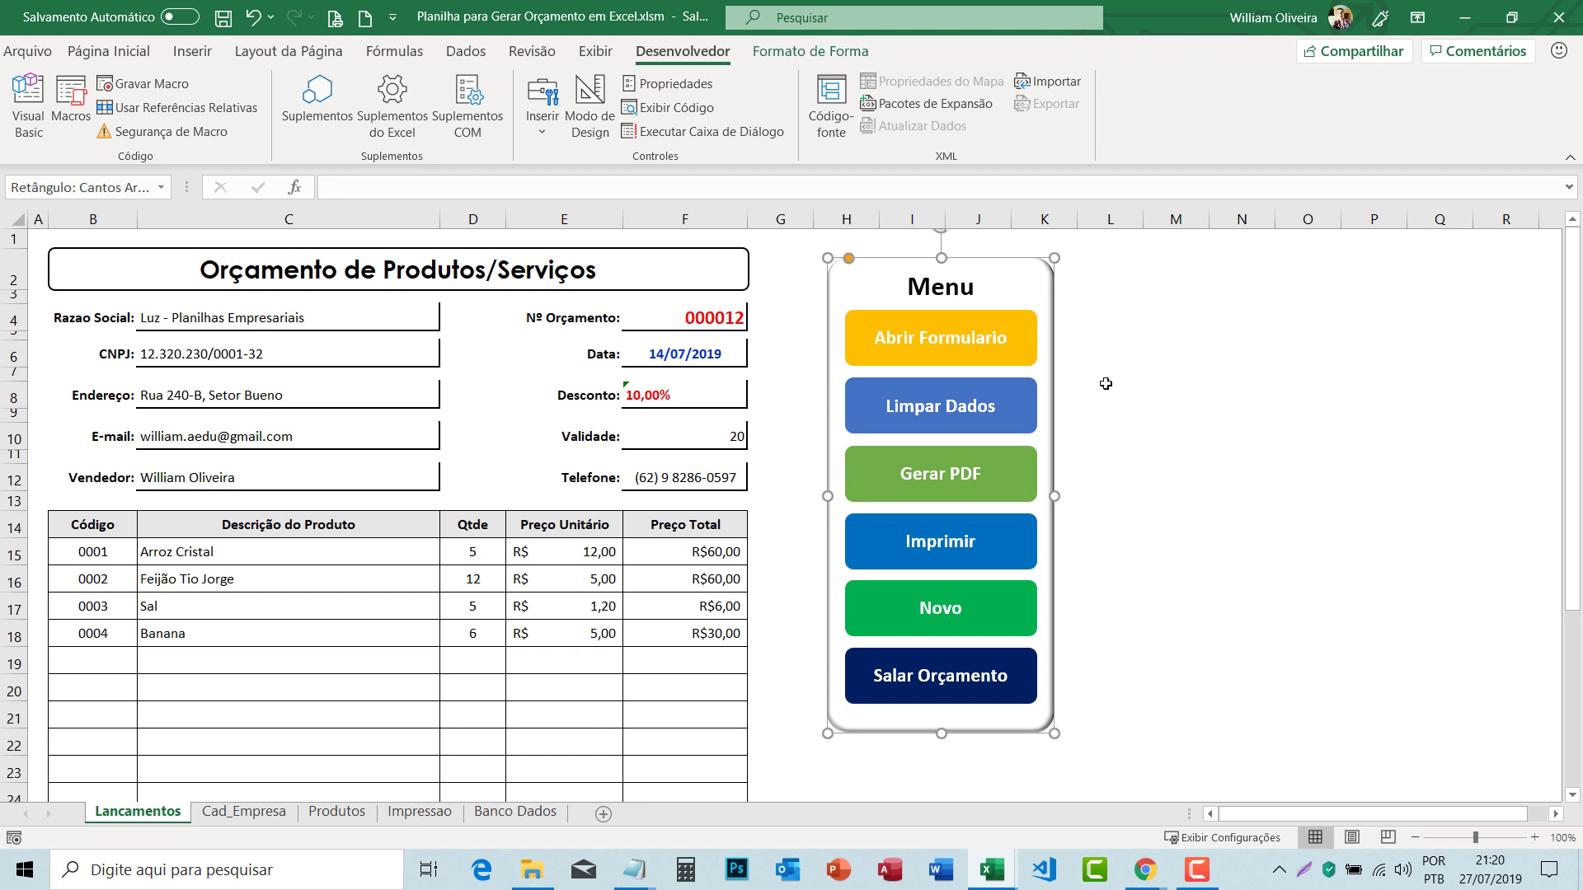
click(1176, 395)
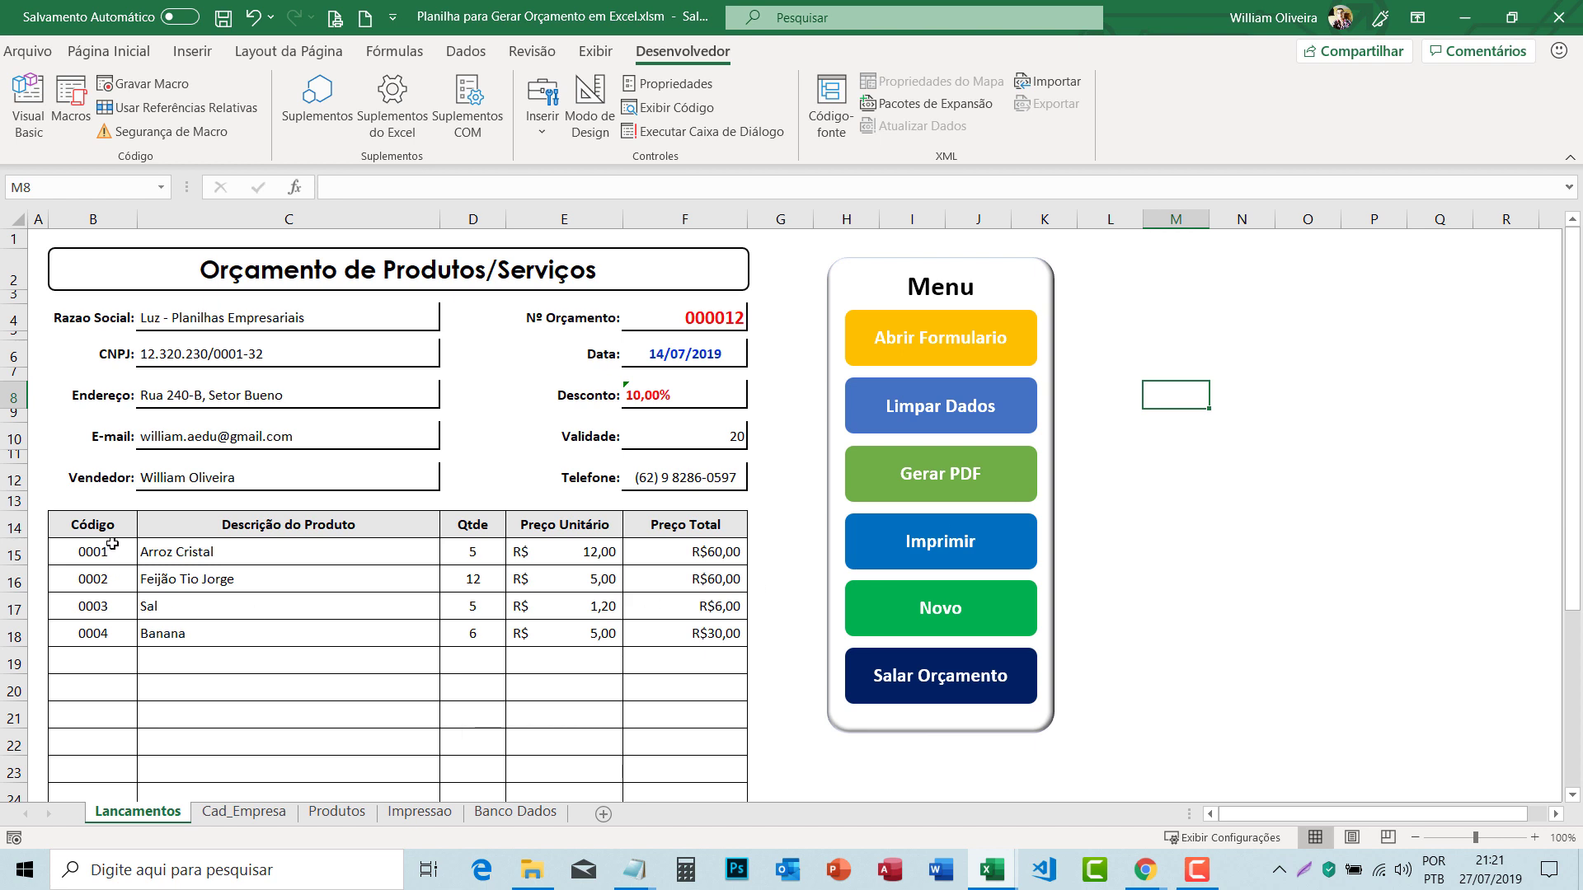
drag(109, 551, 710, 769)
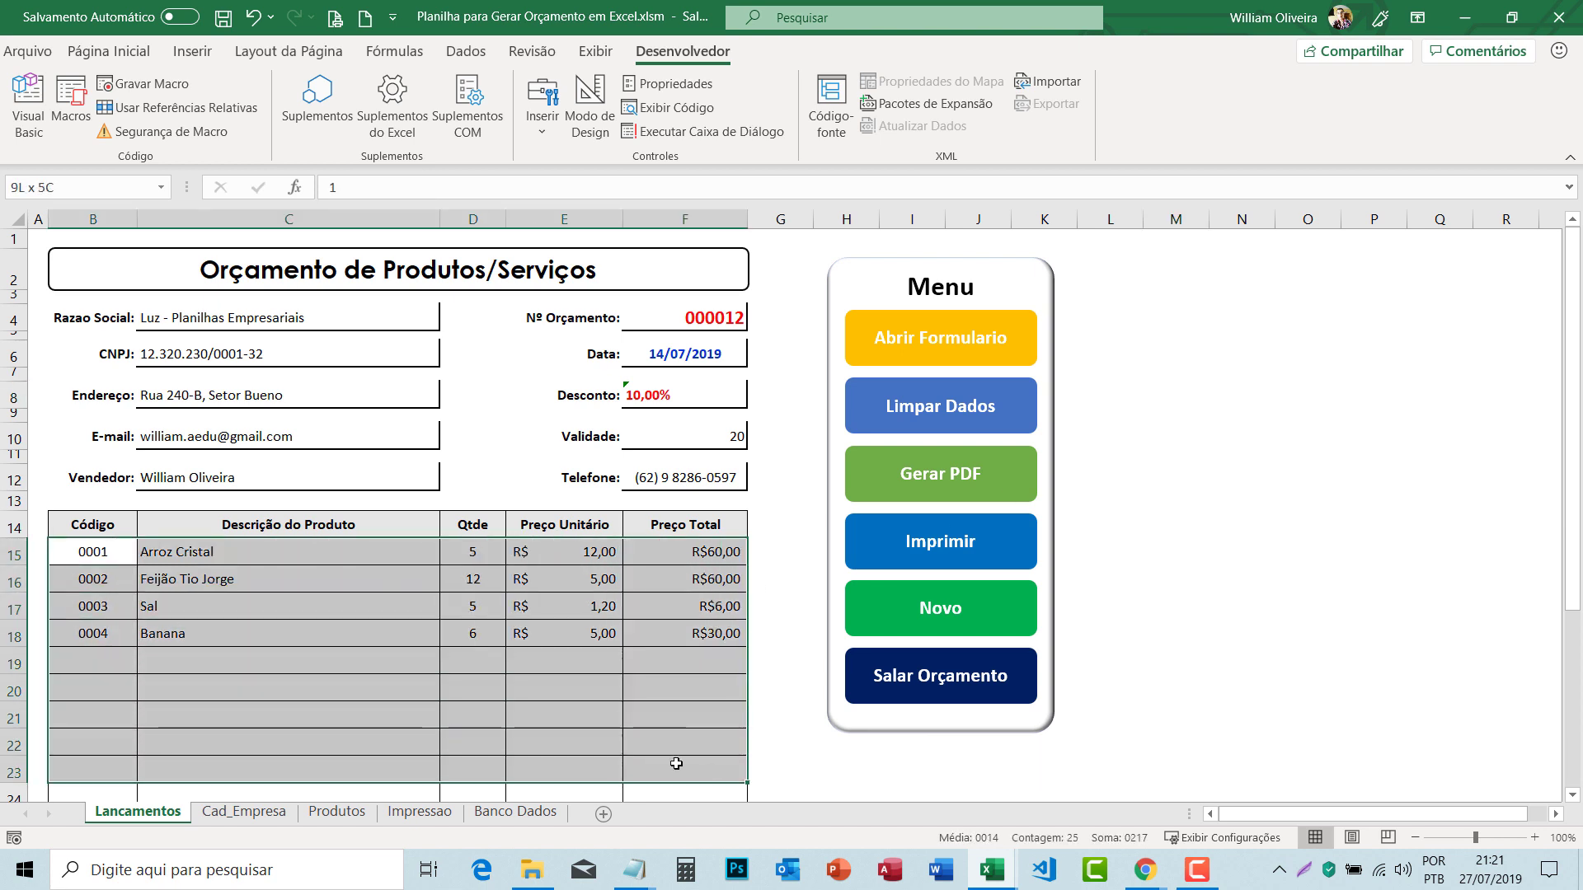
click(572, 714)
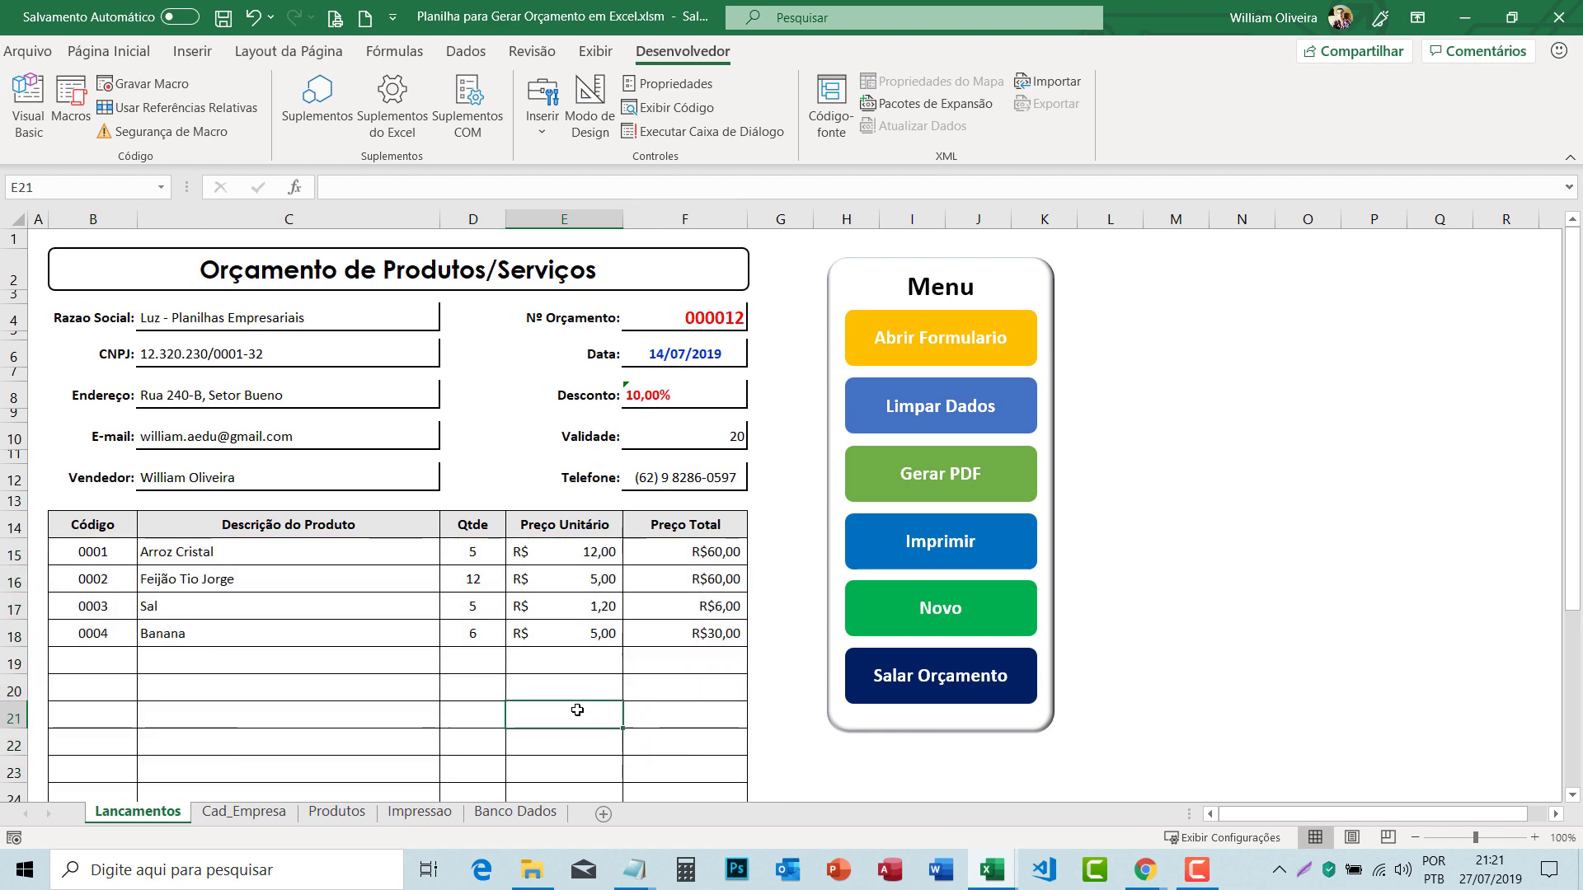
Step: Review the saved quote records in rows 2–8 of the Banco Dados sheet
click(516, 812)
click(725, 364)
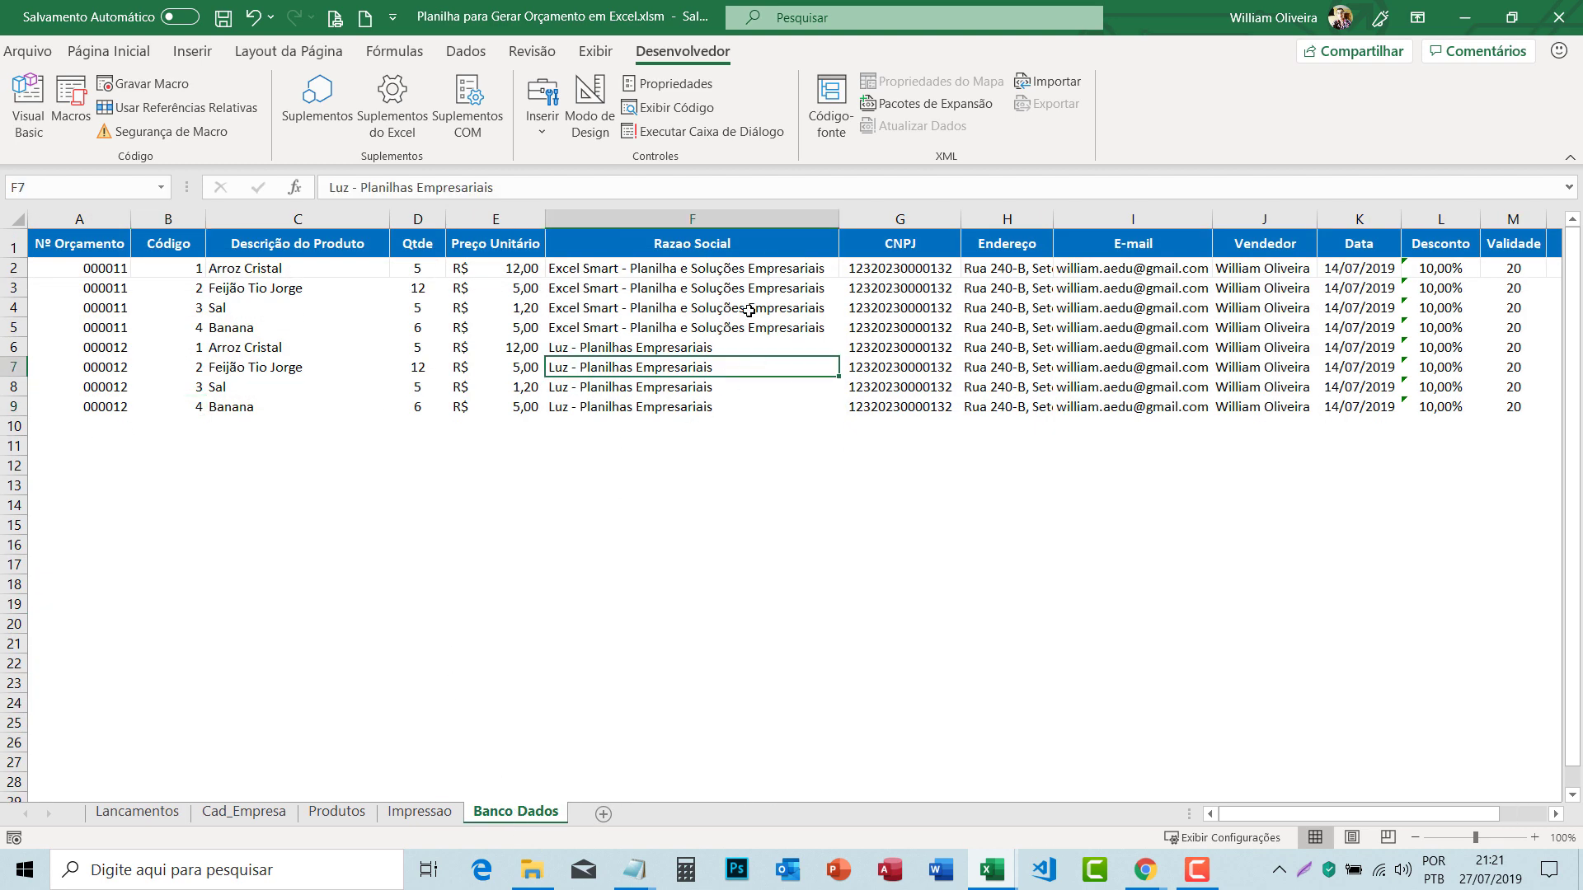
click(1153, 280)
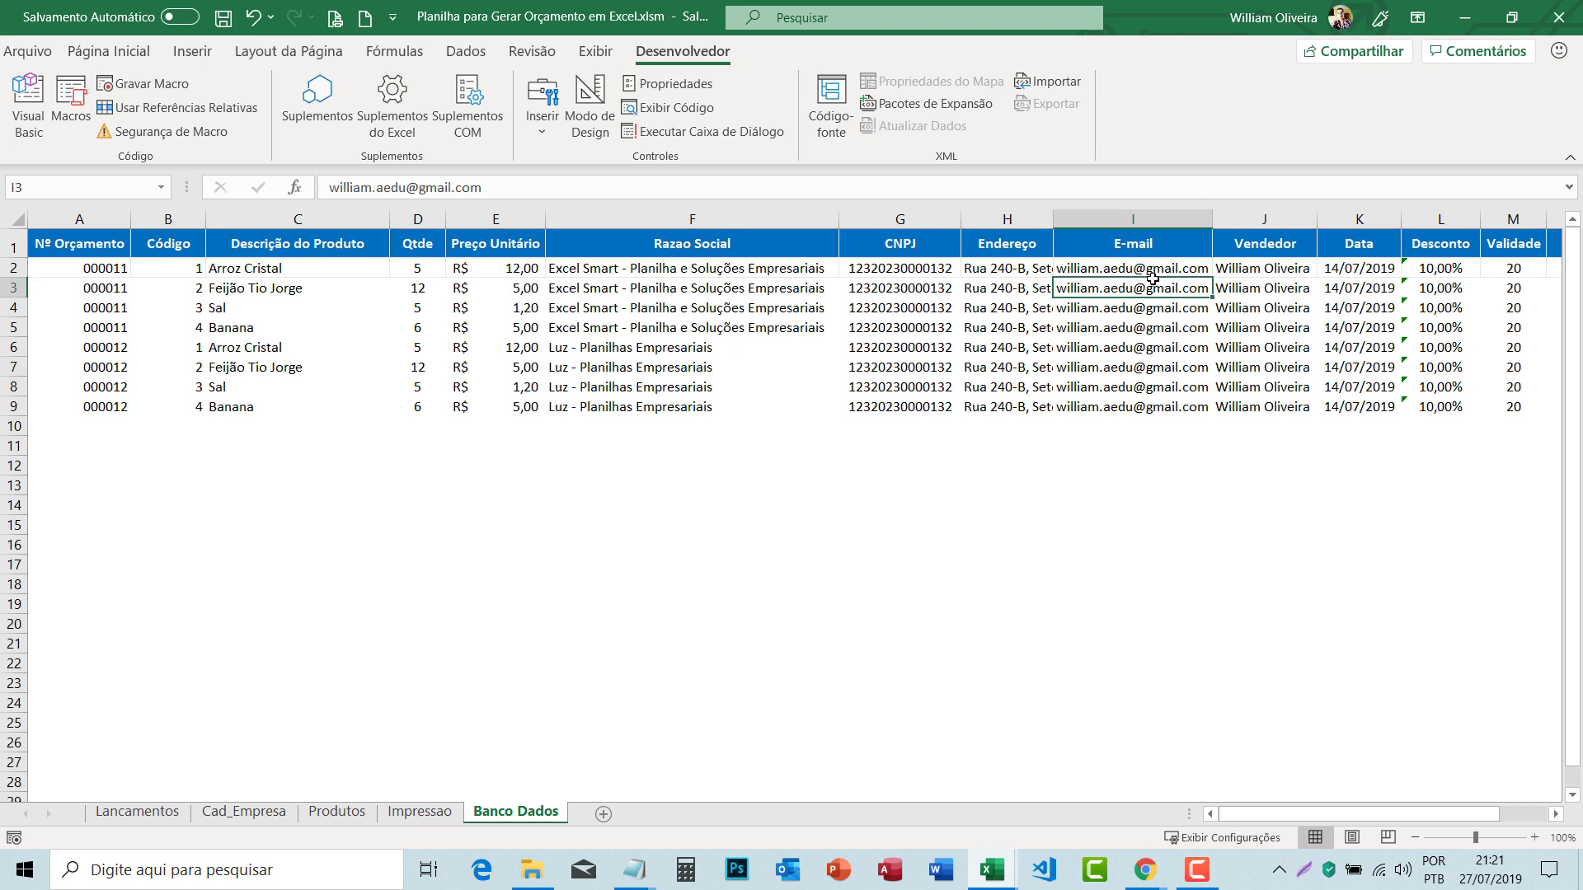
click(286, 270)
drag(92, 268, 1489, 384)
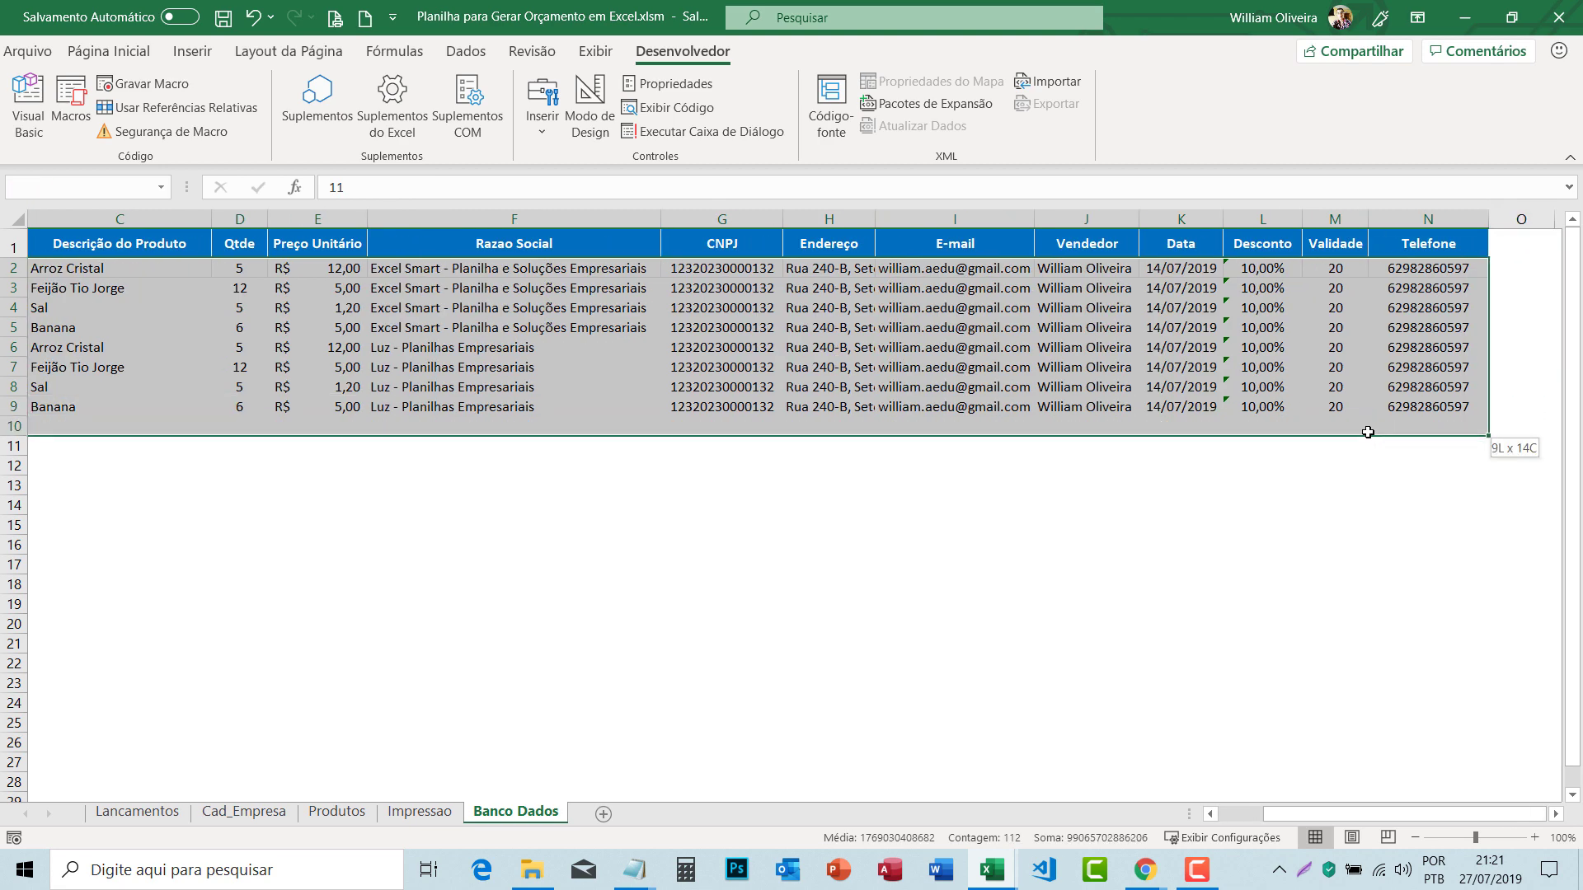
drag(1489, 383, 1366, 414)
click(899, 385)
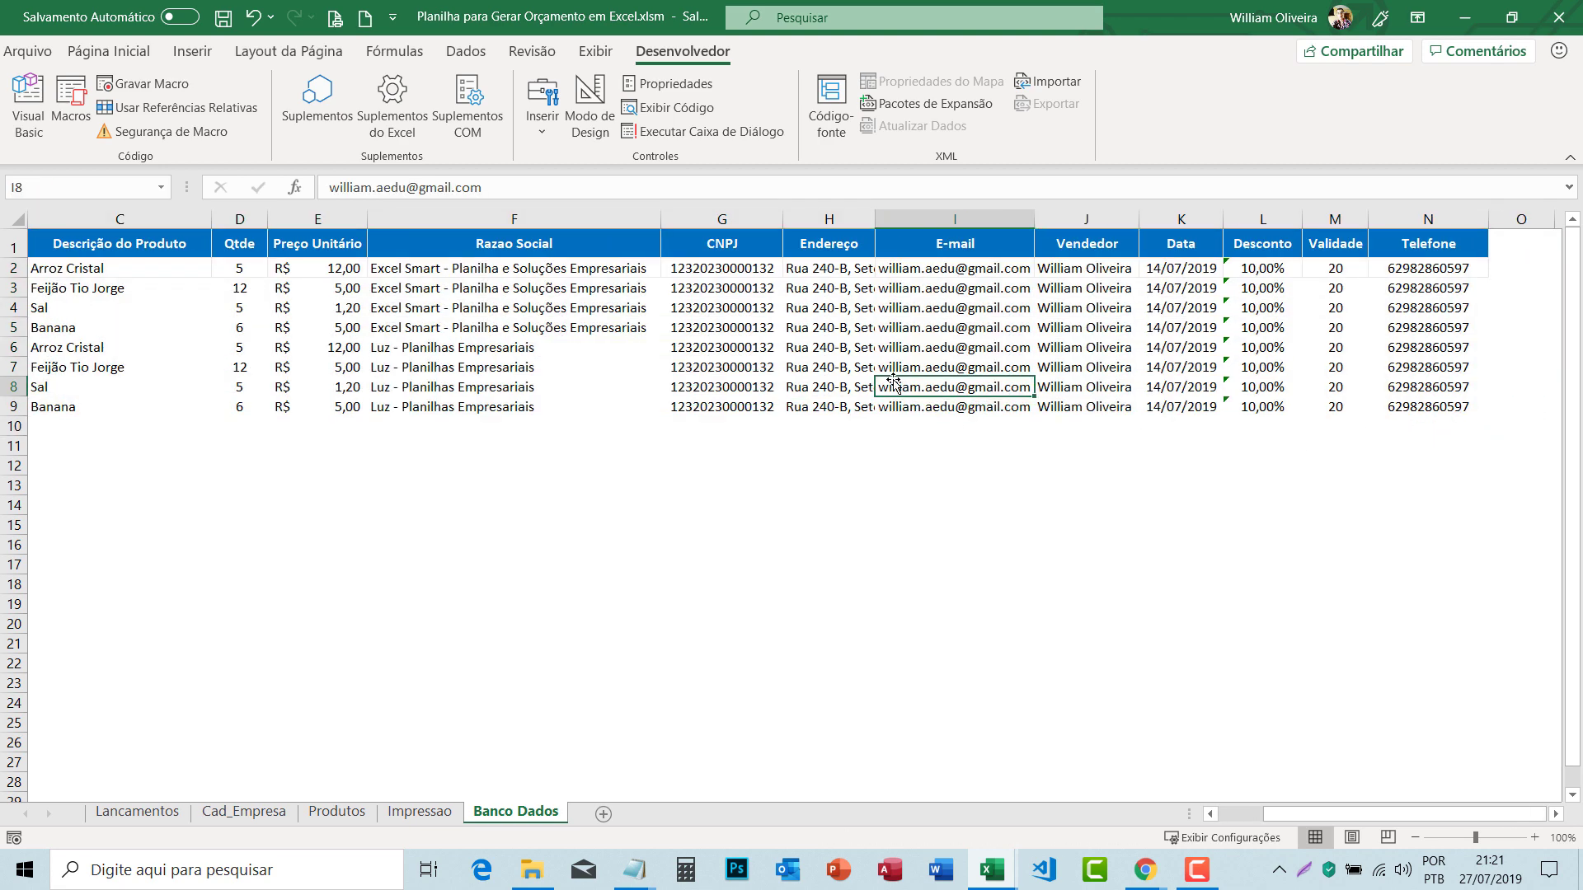
drag(1327, 813, 1282, 813)
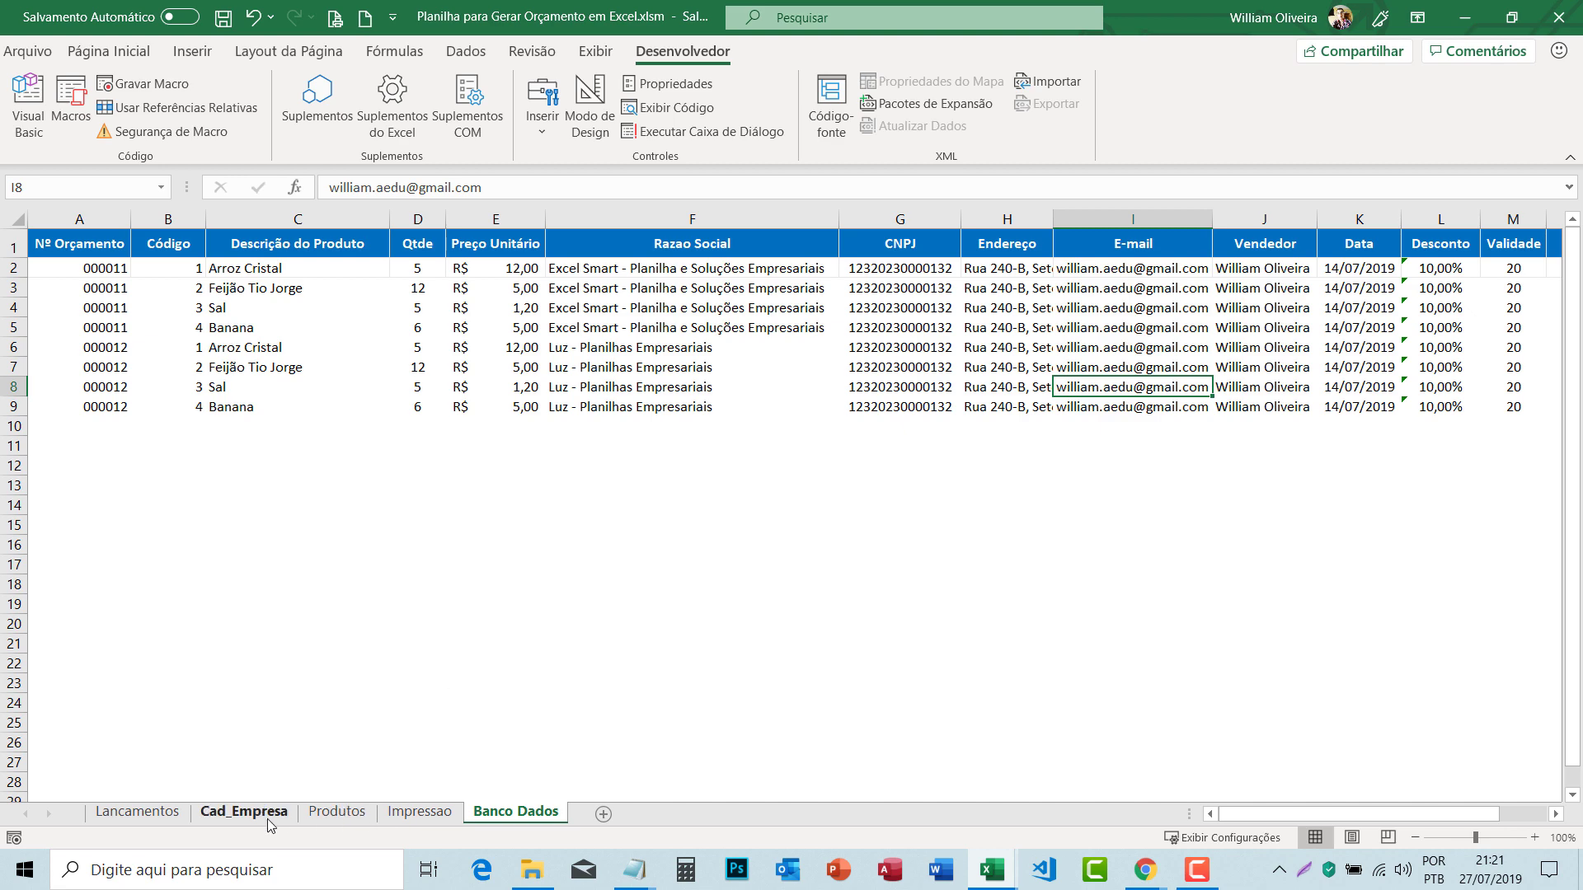
click(313, 466)
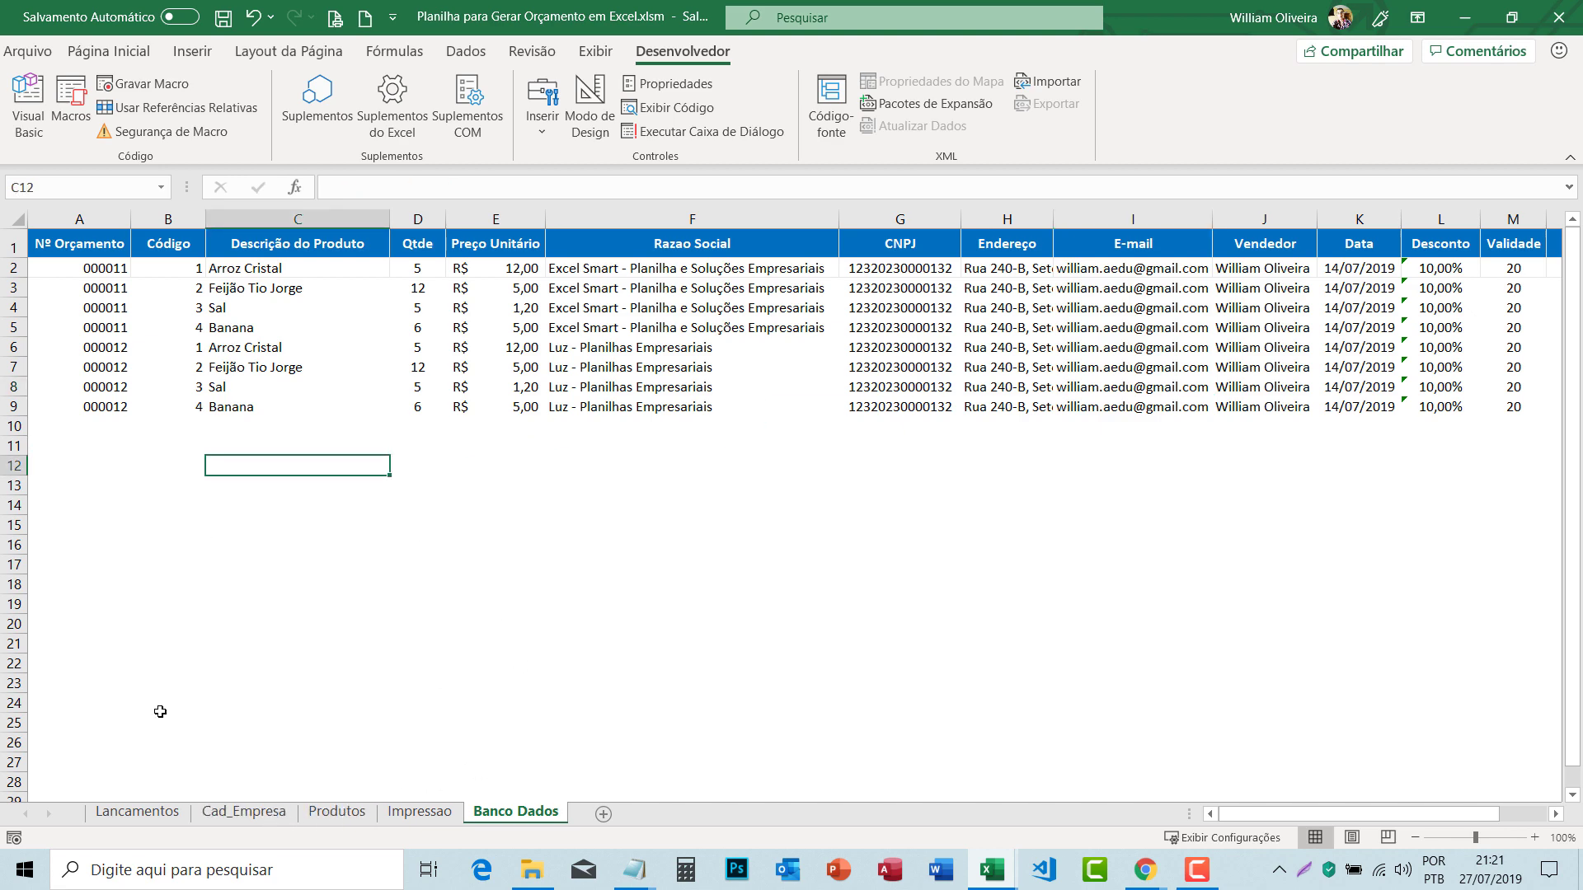
Step: Return to the Lancamentos sheet and check the unit prices in column E
click(149, 814)
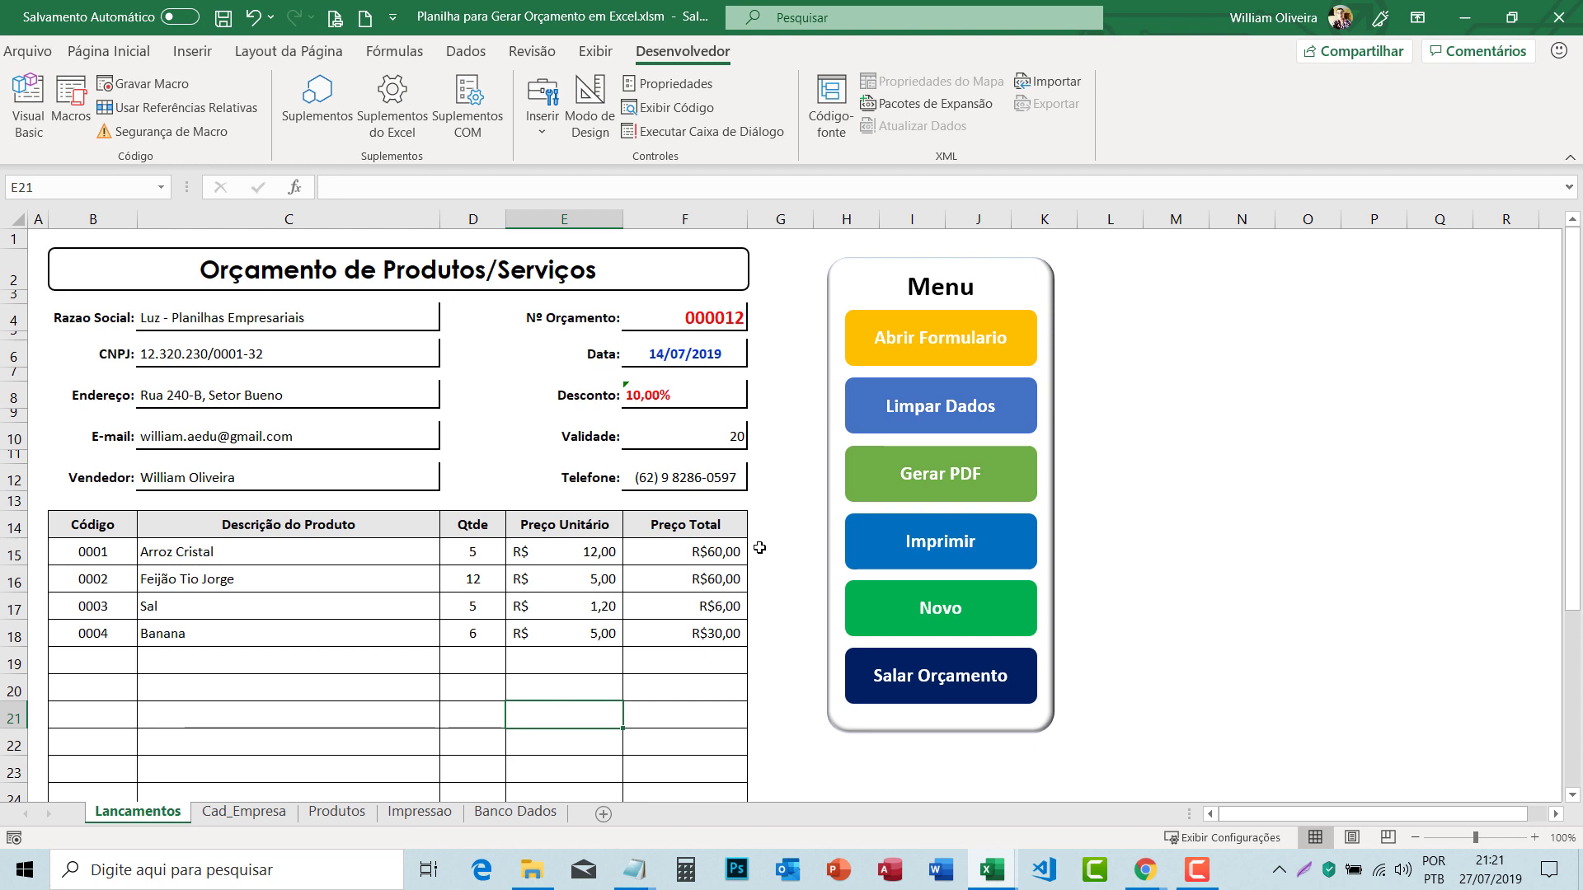
click(587, 599)
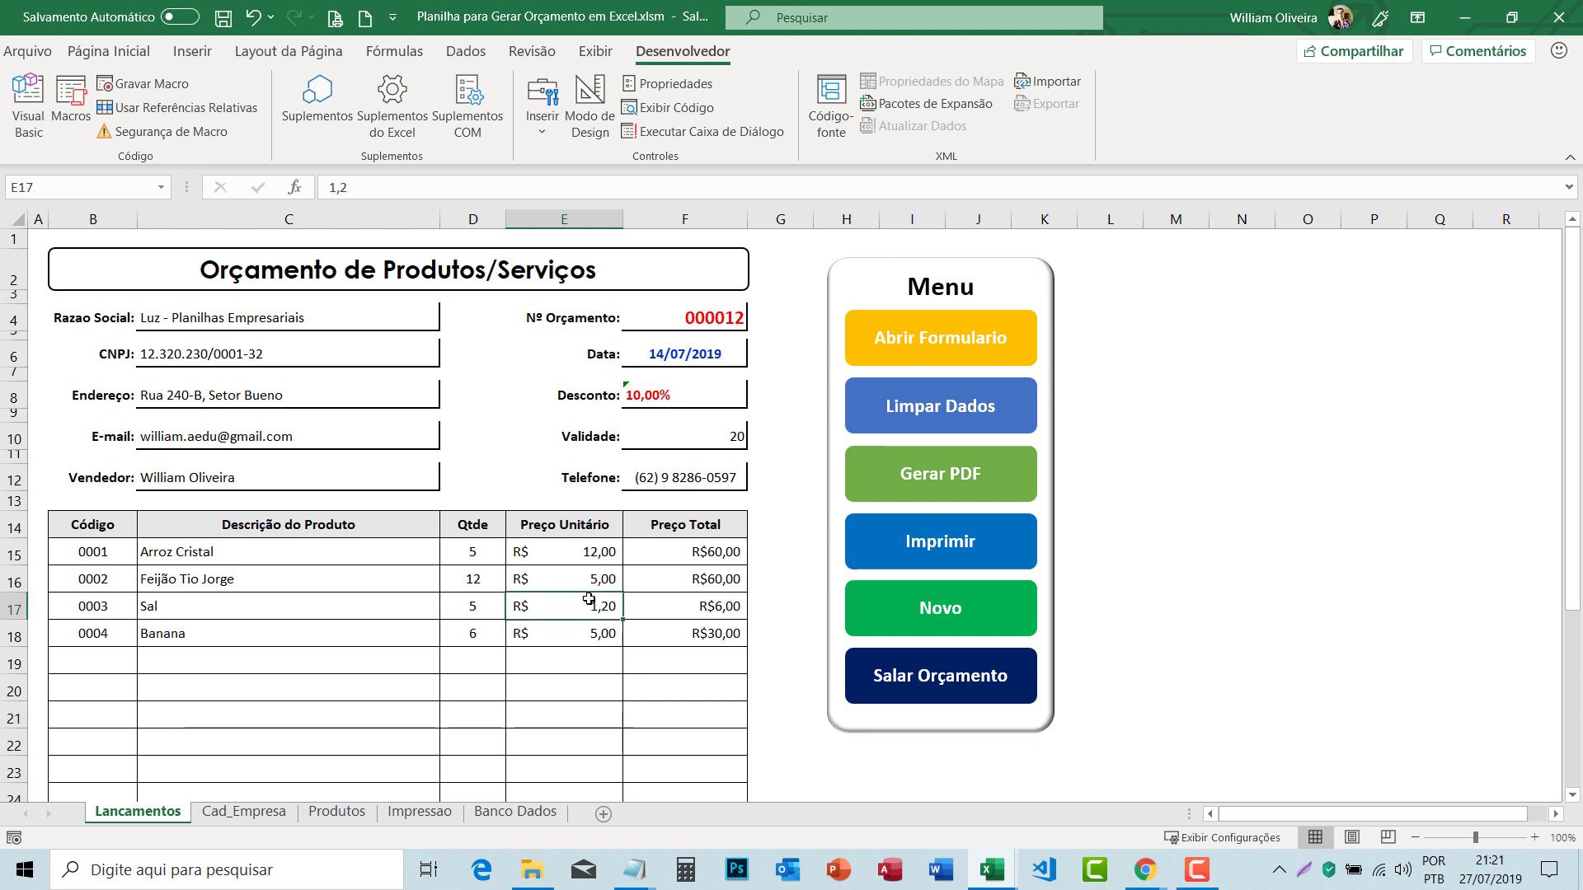
click(575, 558)
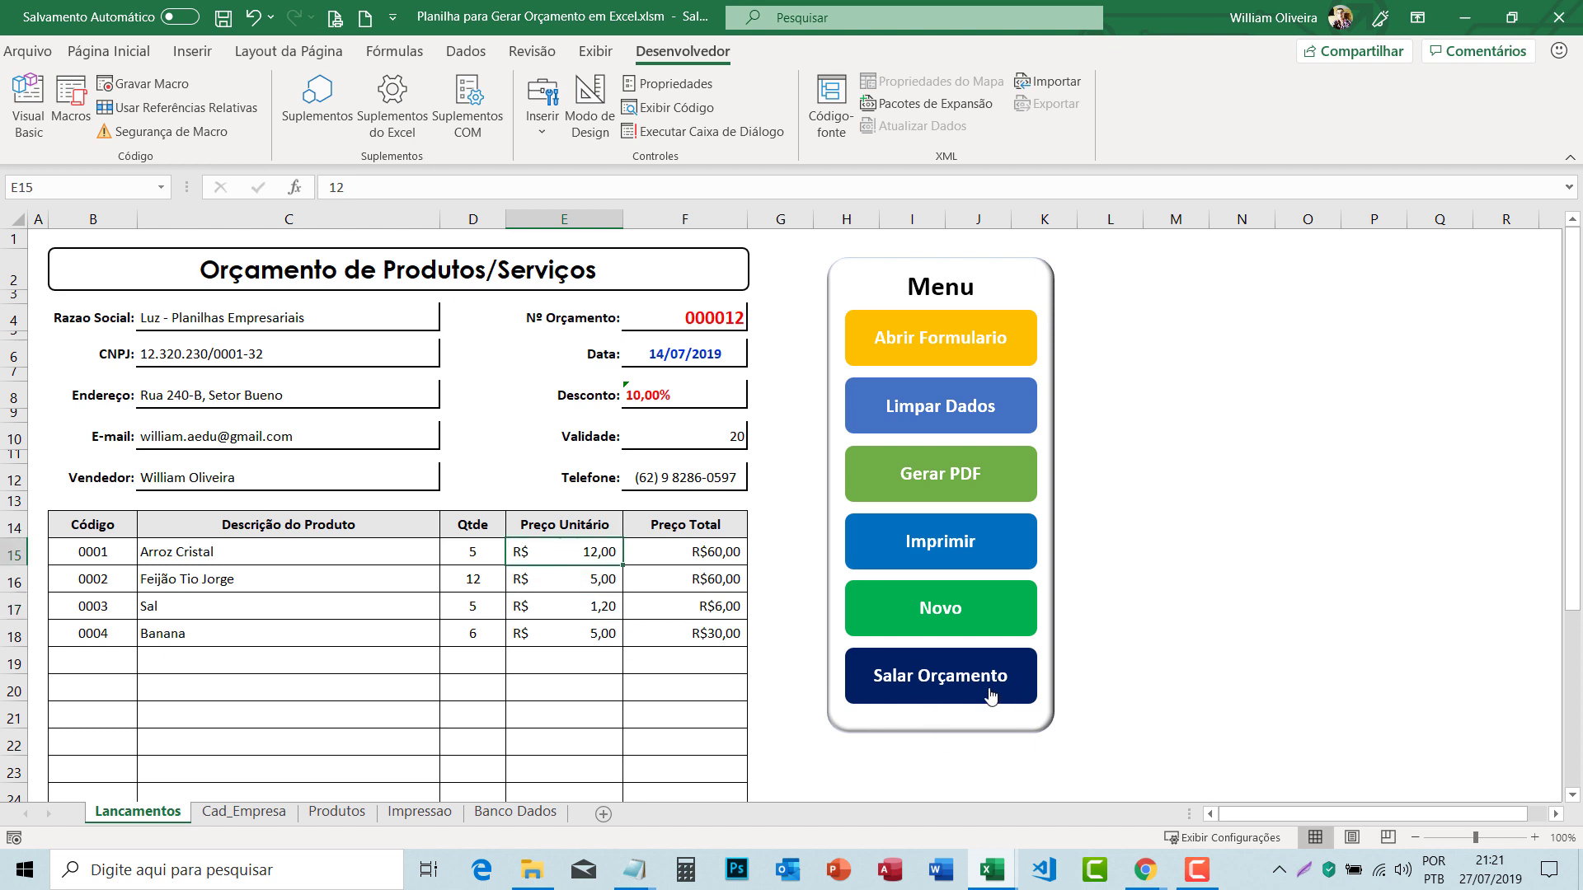
Step: Edit the 'Salar Orçamento' button text to insert the missing 'v', making it 'Salvar Orçamento'
ctrl+click(899, 676)
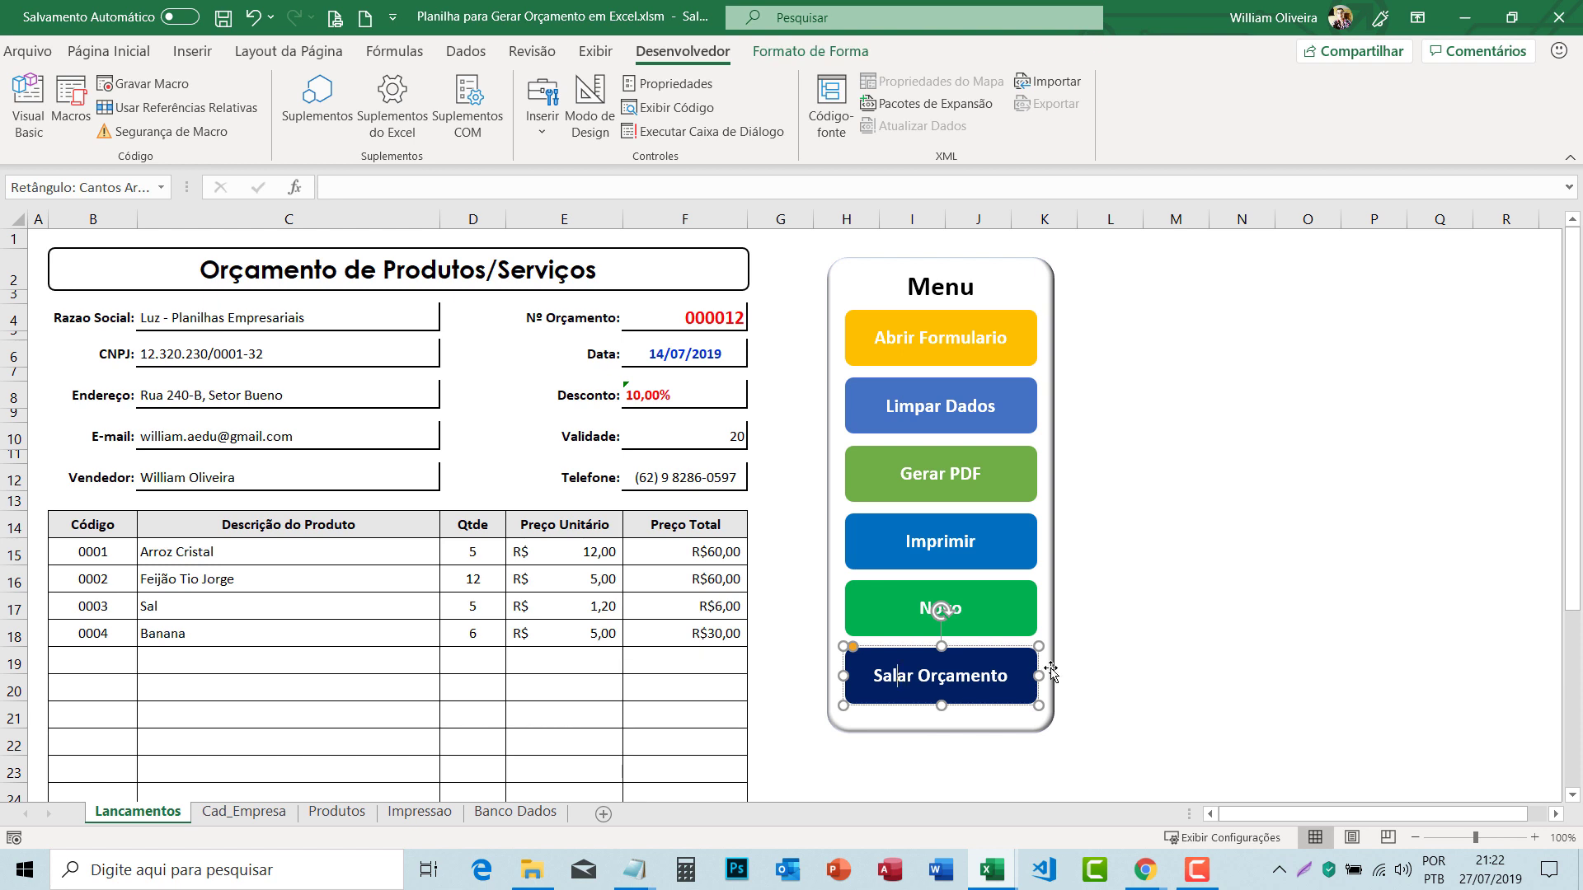
key(BackSpace)
text(v)
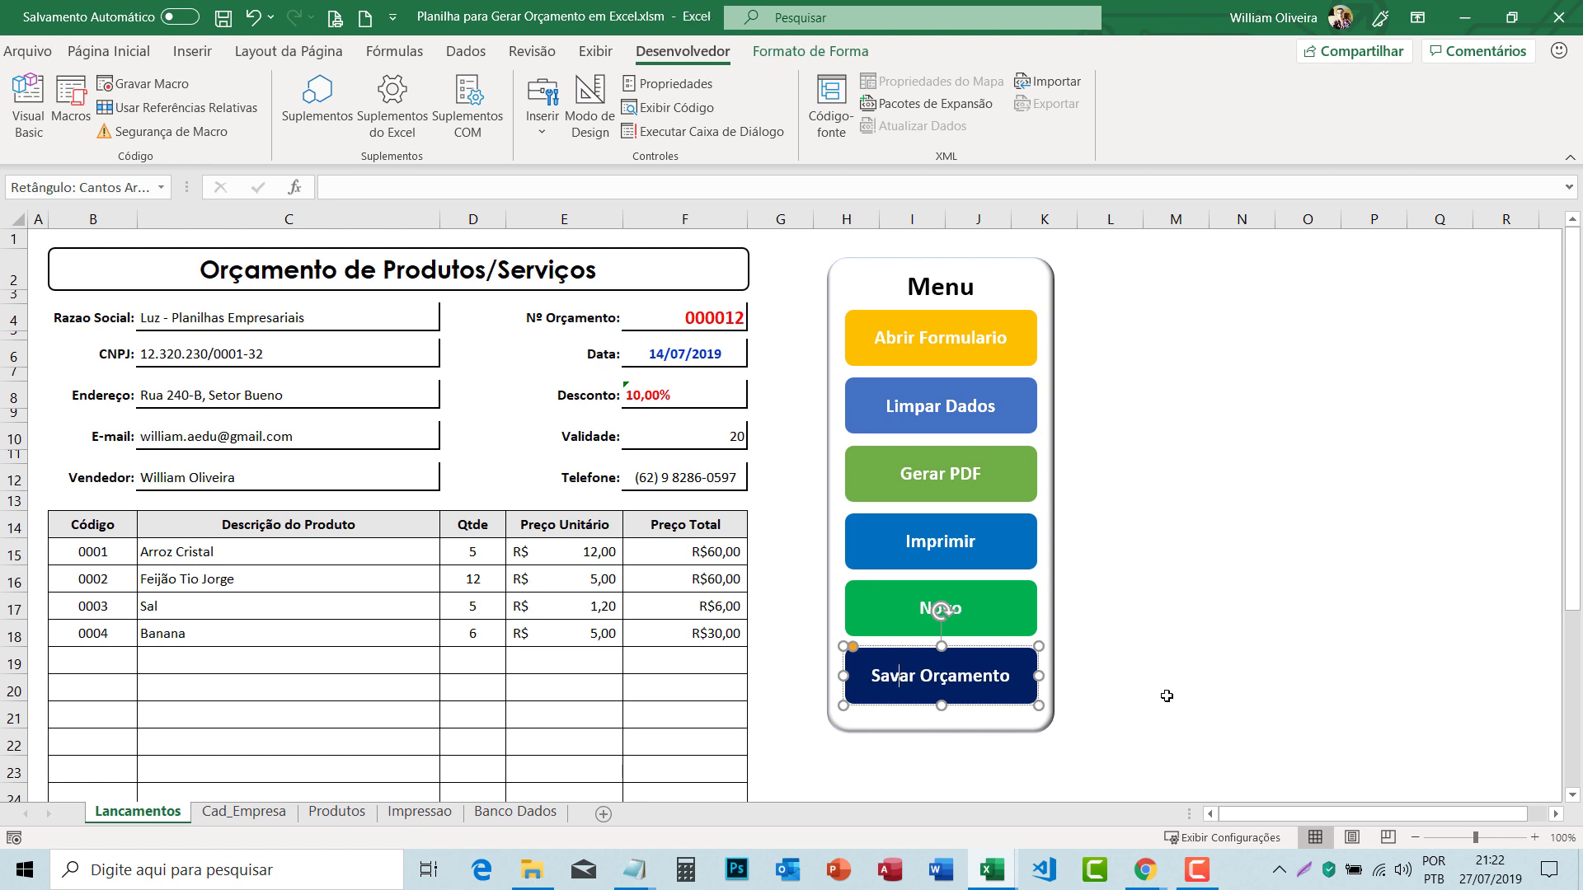
click(891, 672)
text(l)
click(1163, 635)
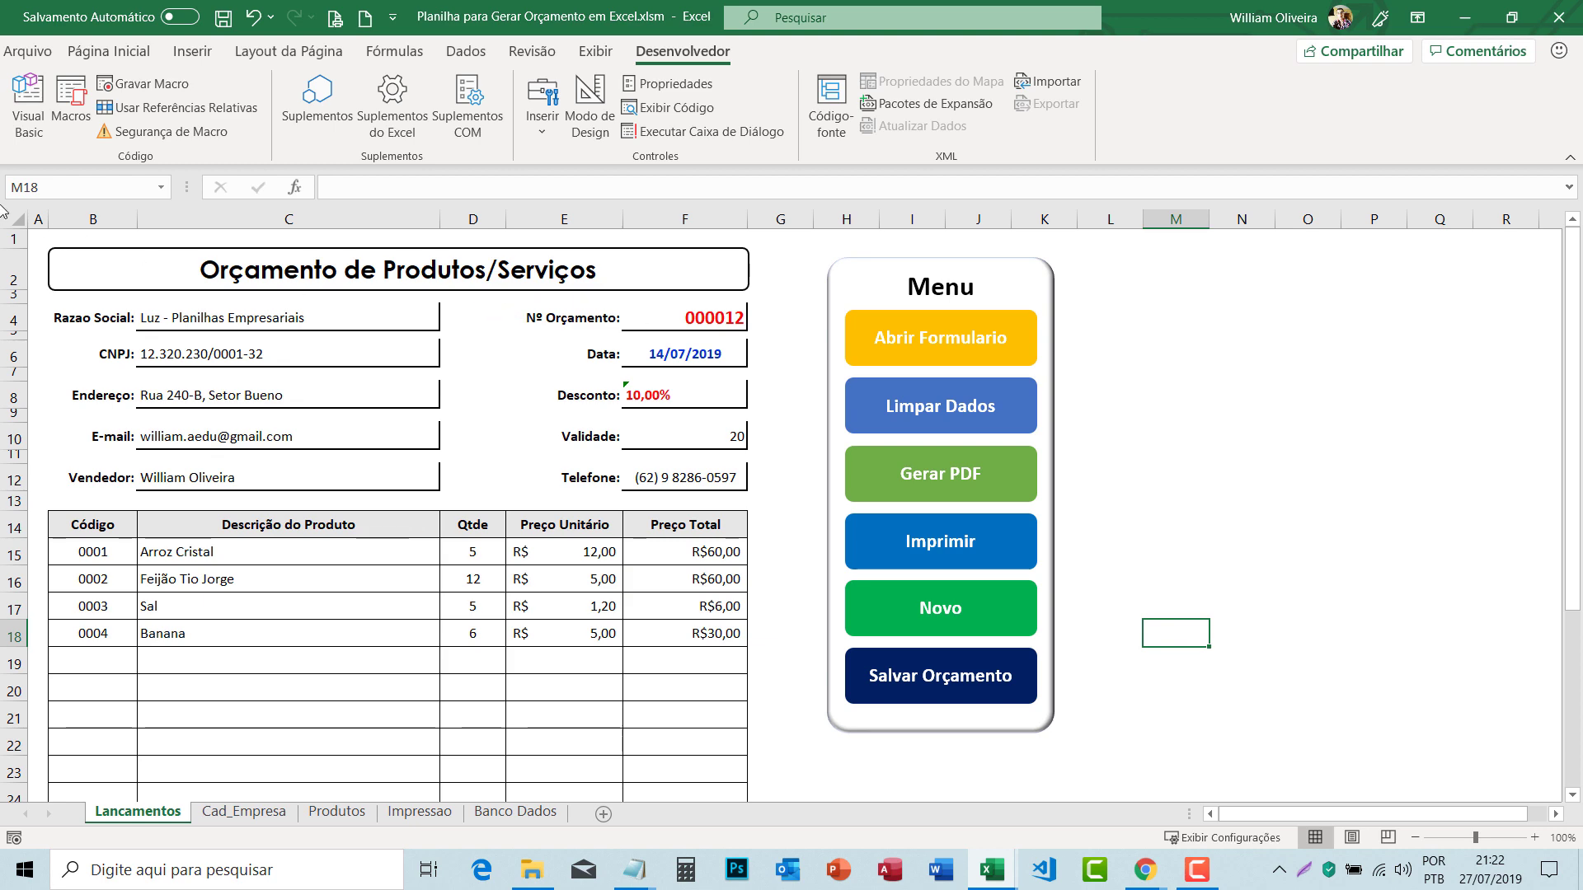
Step: In the VBA editor, add a blank line after the AbrirForm procedure
click(28, 103)
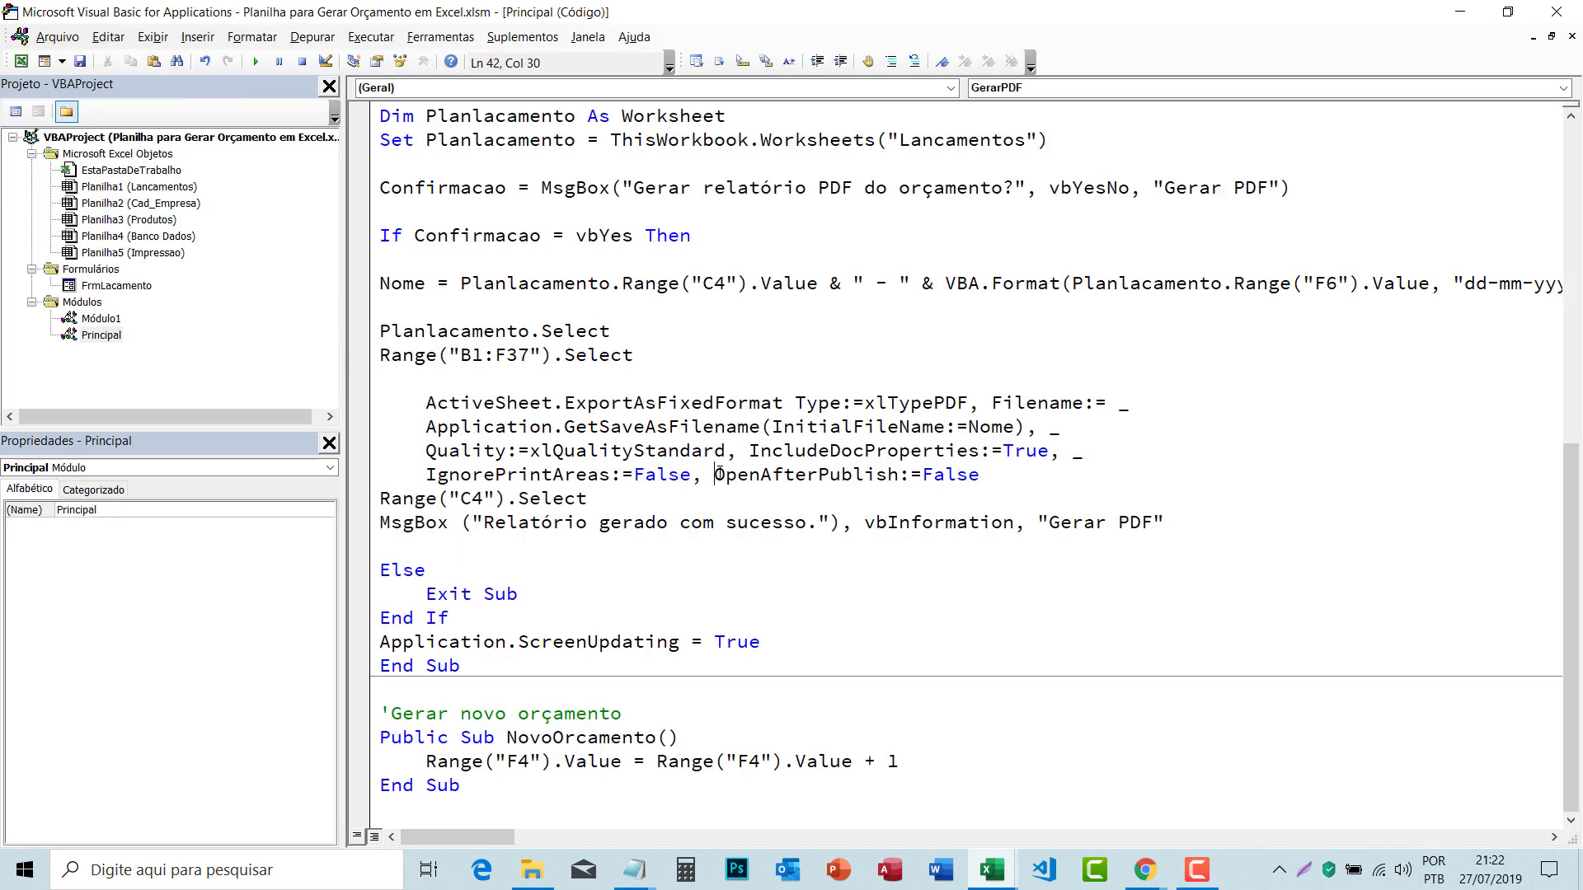
click(492, 787)
click(515, 682)
scroll(515, 682, up, 1)
scroll(515, 682, up, 2)
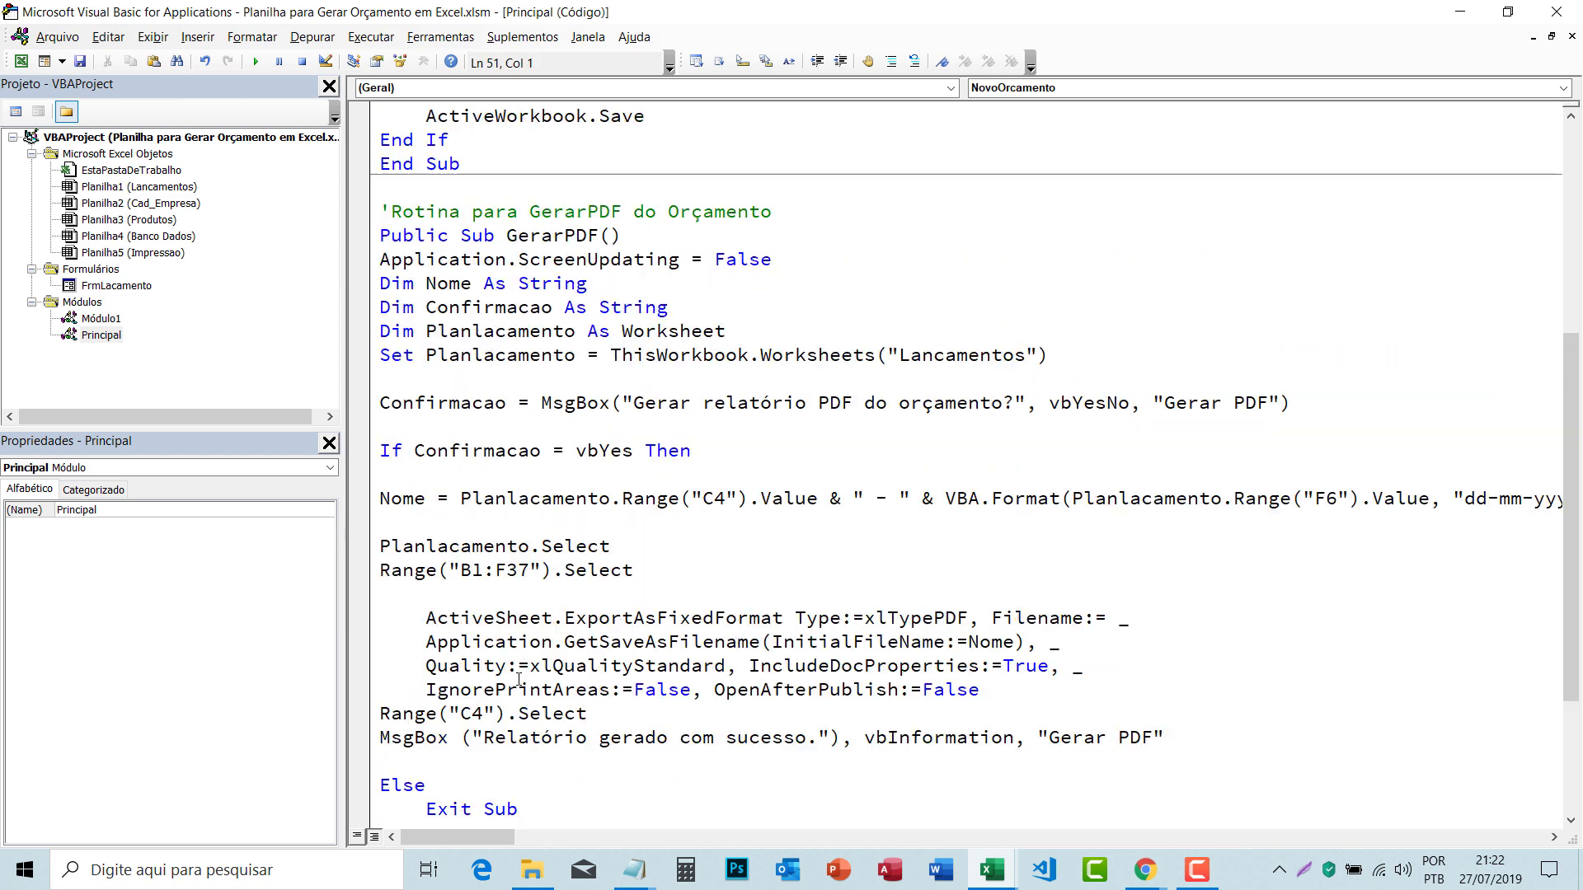
scroll(517, 680, up, 5)
scroll(518, 678, up, 1)
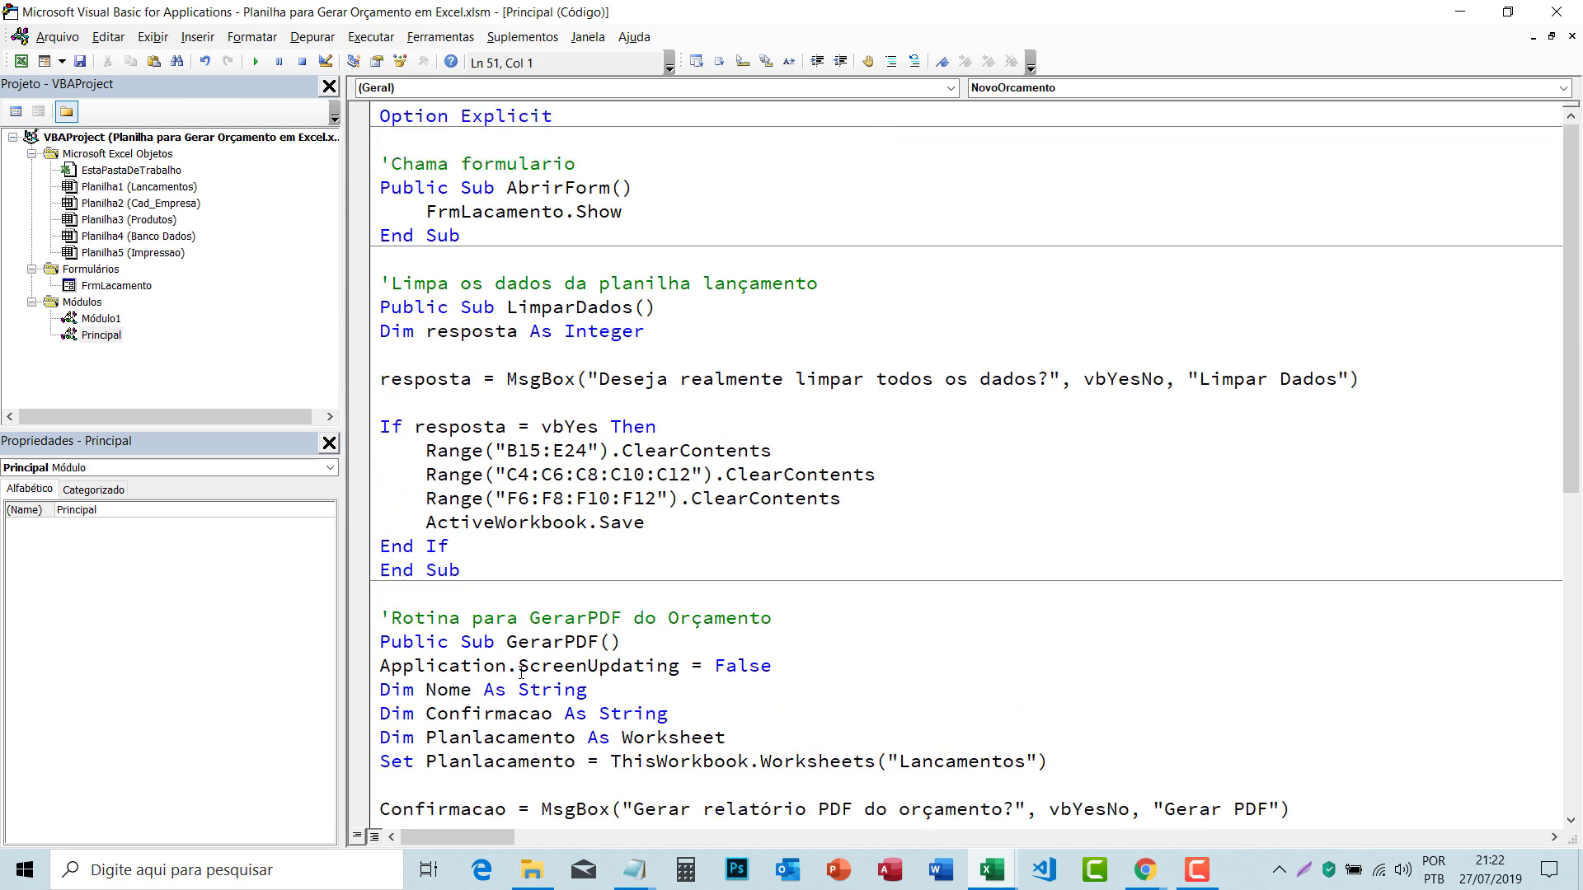
click(459, 235)
key(Return)
key(Return)
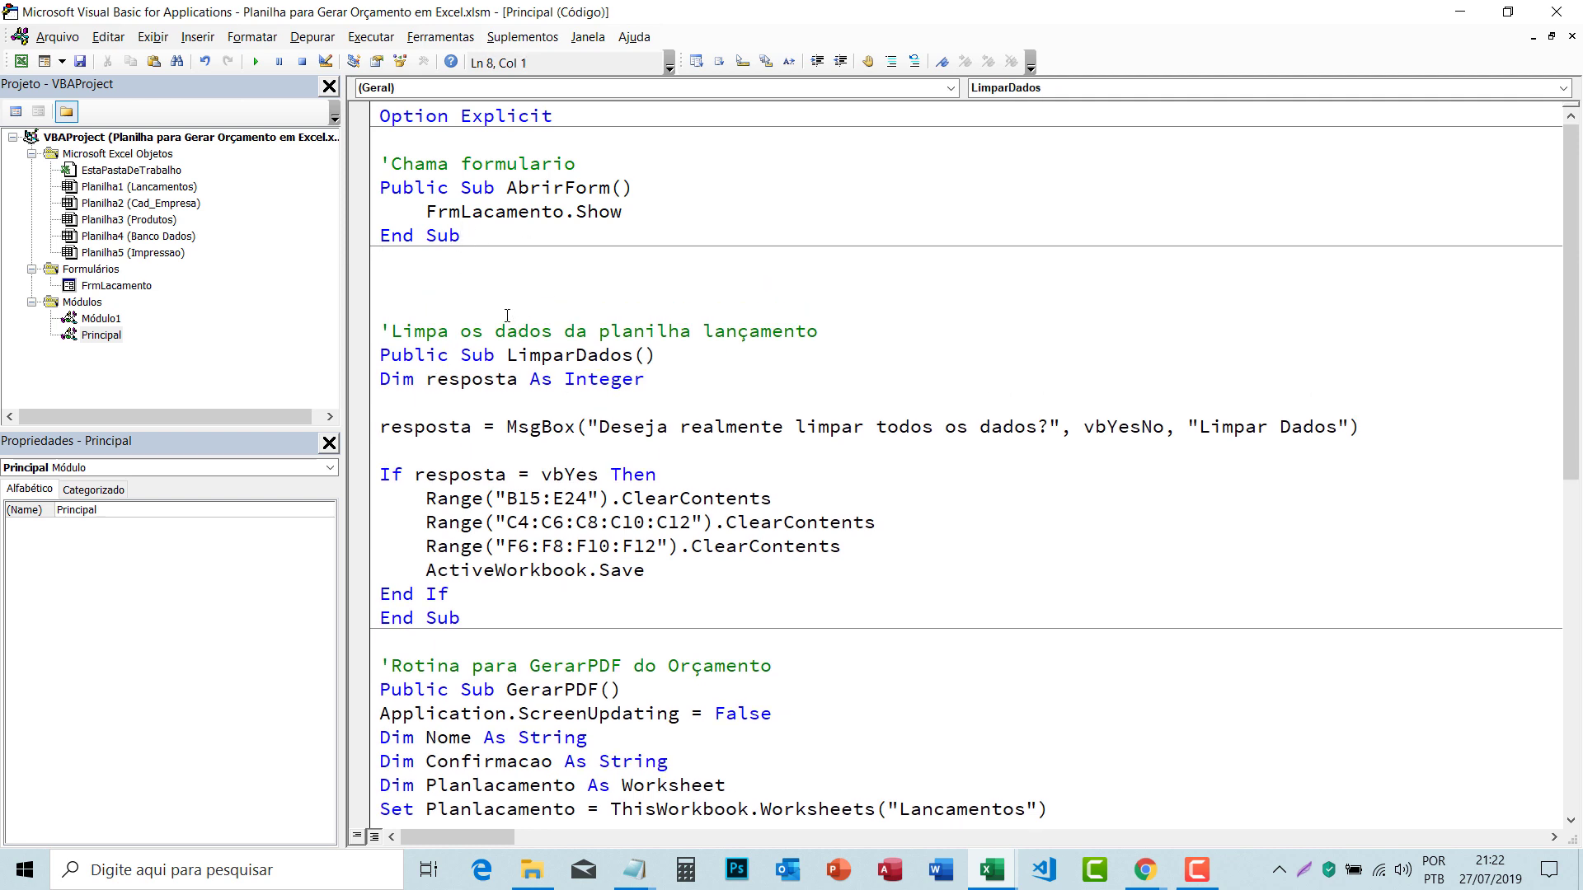
Step: Write the comment 'Salva orçamento no Banco Dados' followed by Public Sub SalvarOrcamento()
text('S)
text(alva o)
text(rçam)
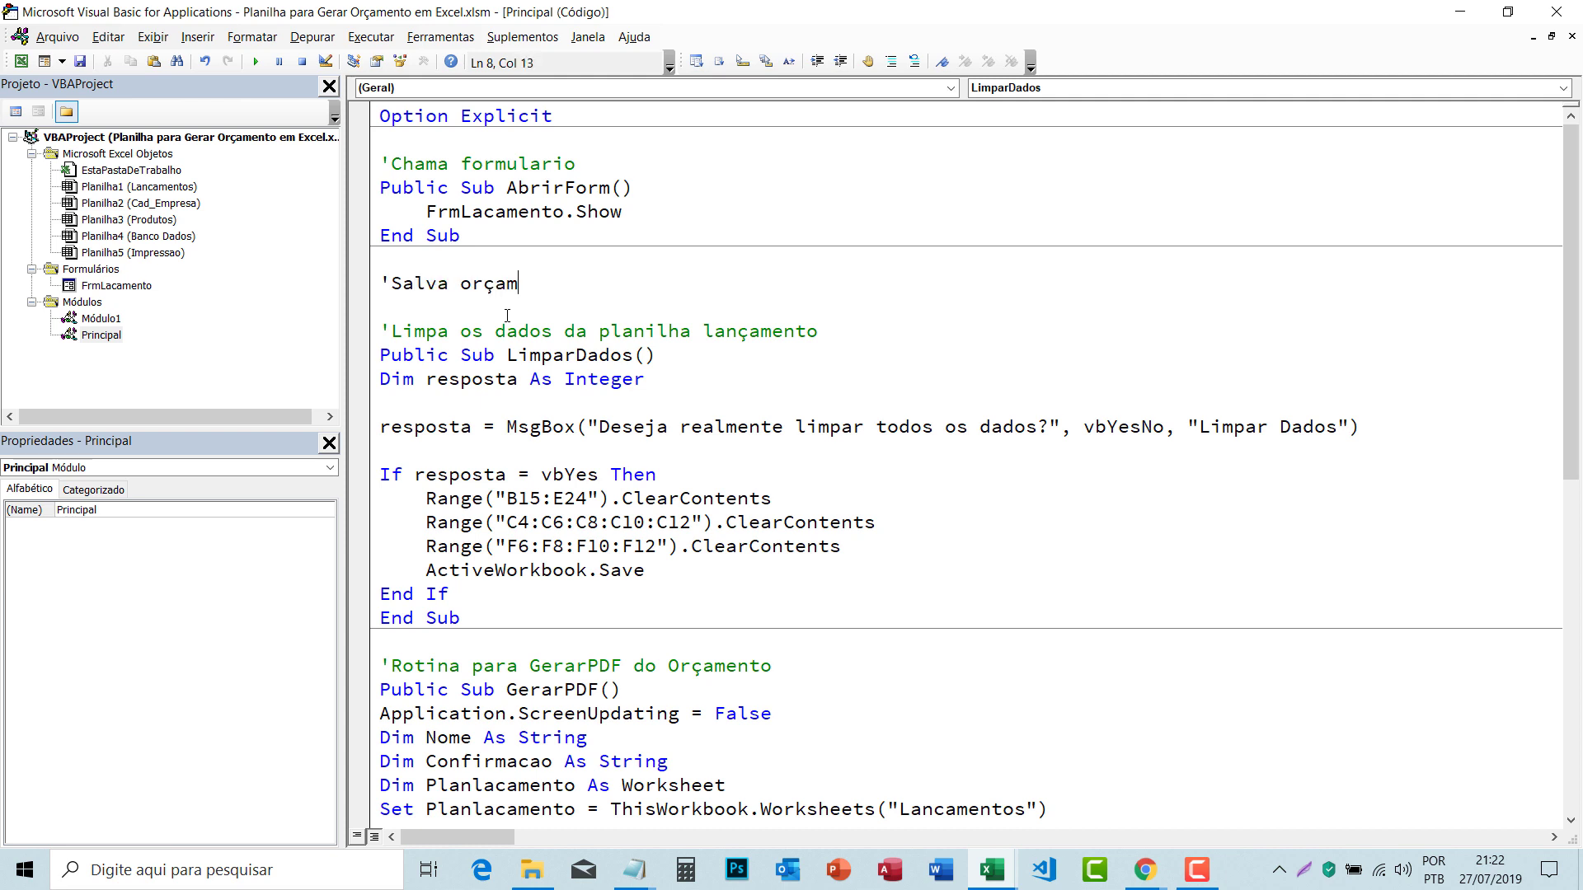
text(ento no )
text(B)
text(anco)
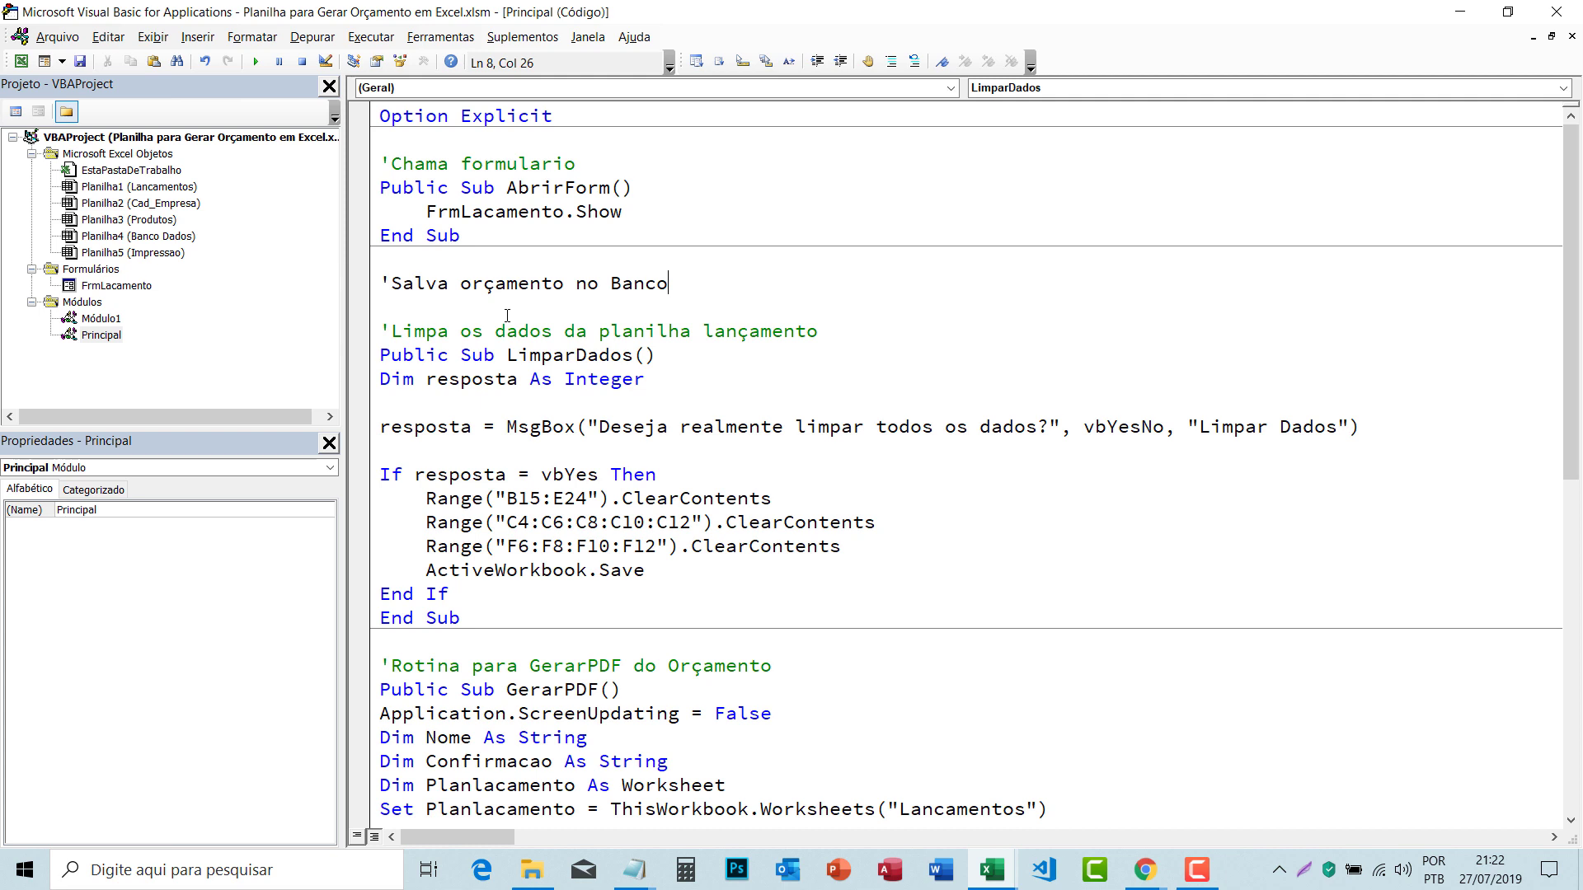
text( Da)
text(dos)
key(Return)
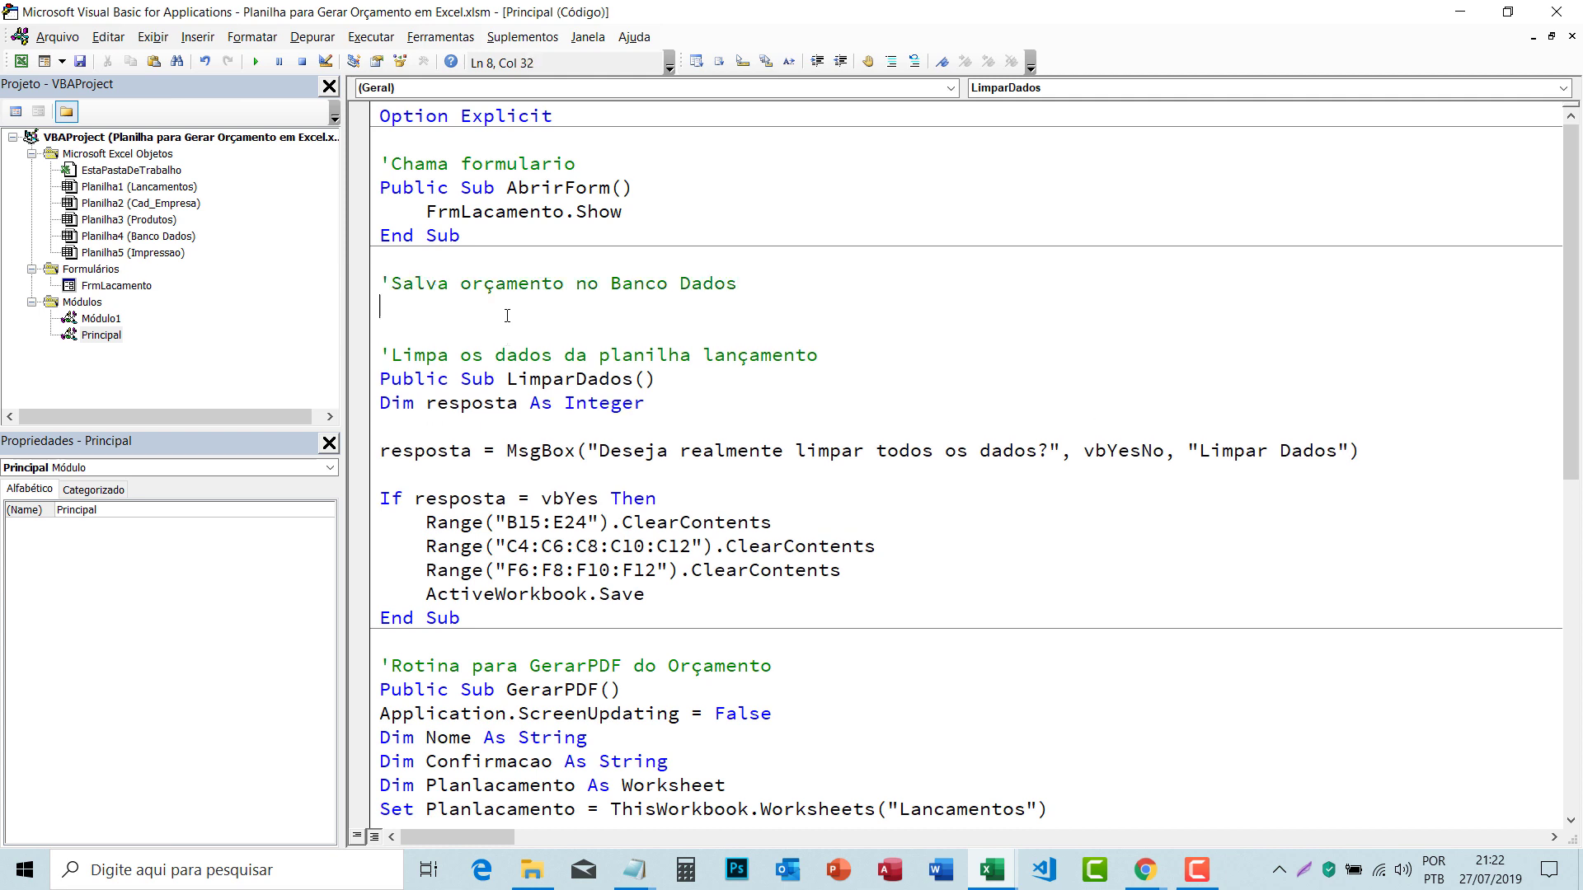
text(pu)
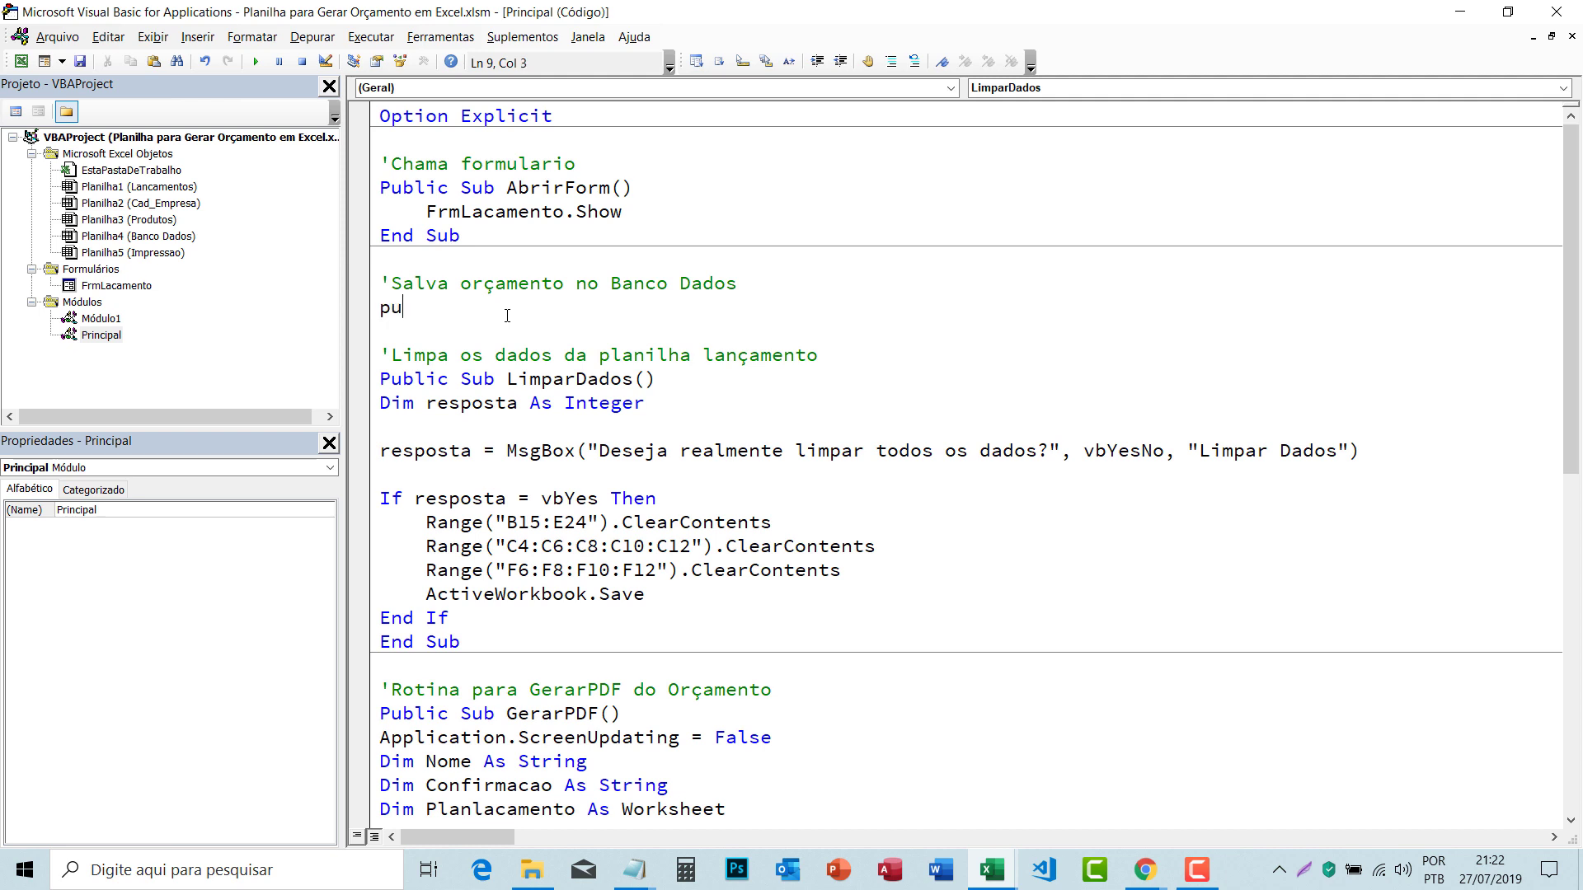
text(blic sub )
text(Salv)
text(arOrca)
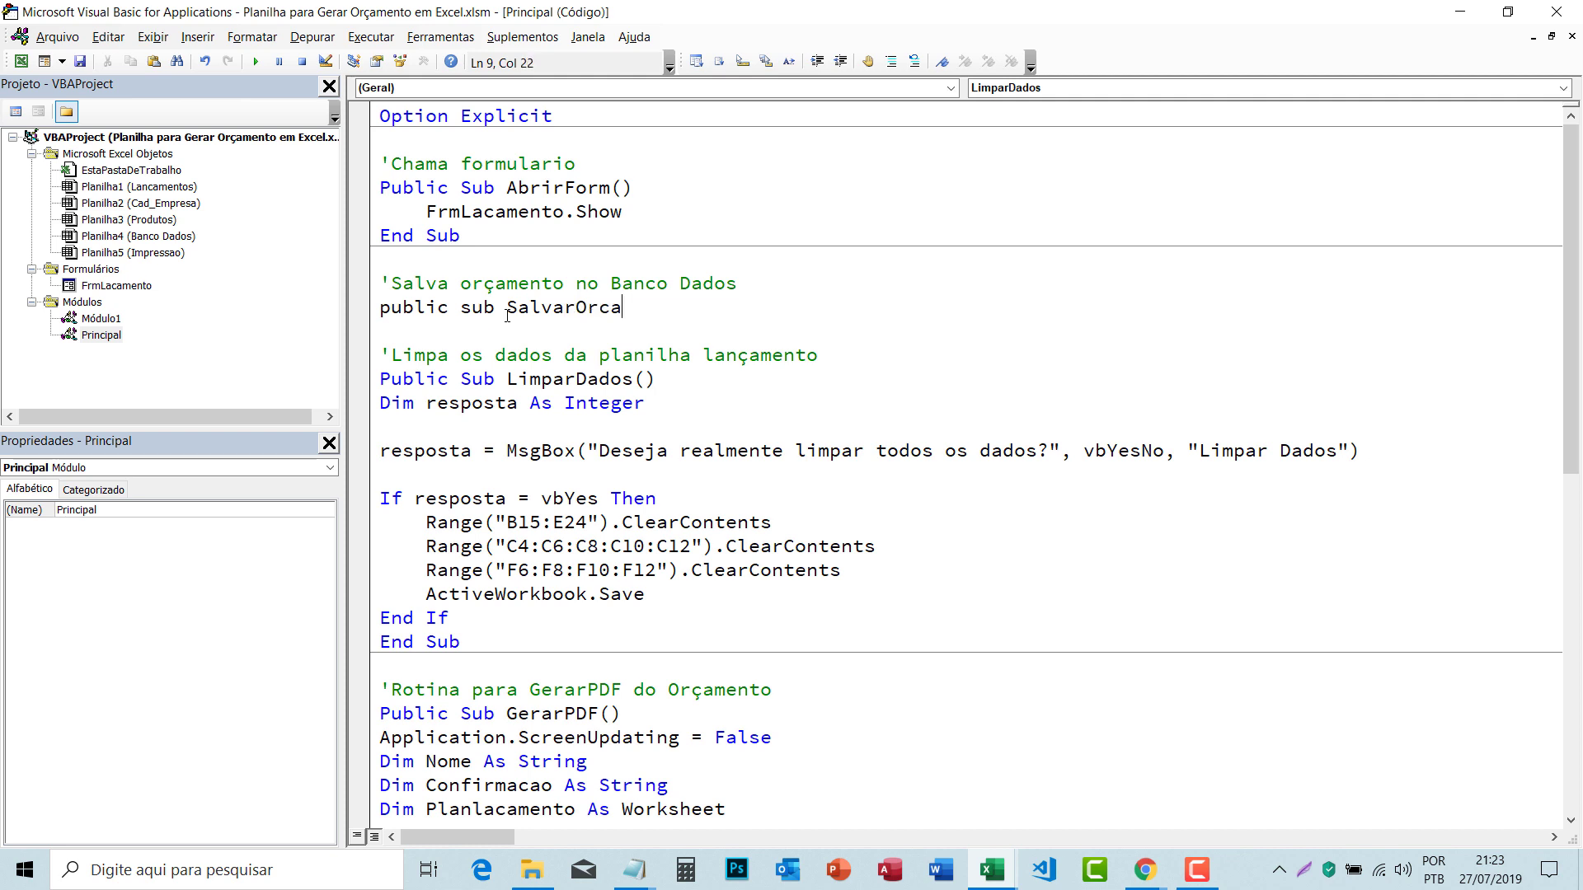
text(mento)
key(Return)
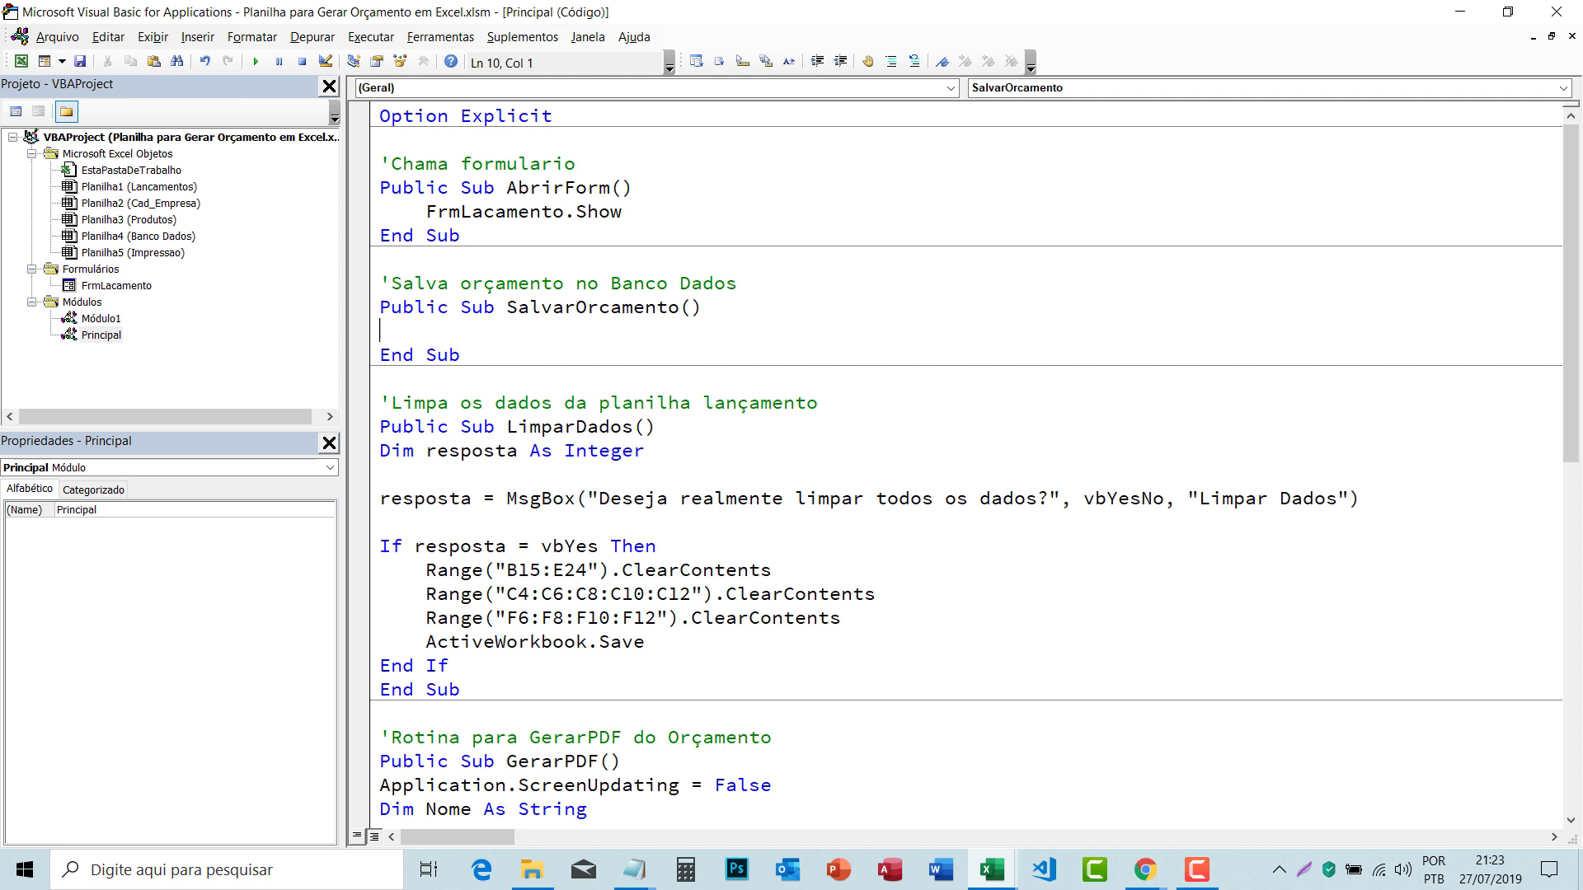
Step: Declare linha and i as Integer
text(dim )
text(lin)
text(ha )
text(a)
text(s in)
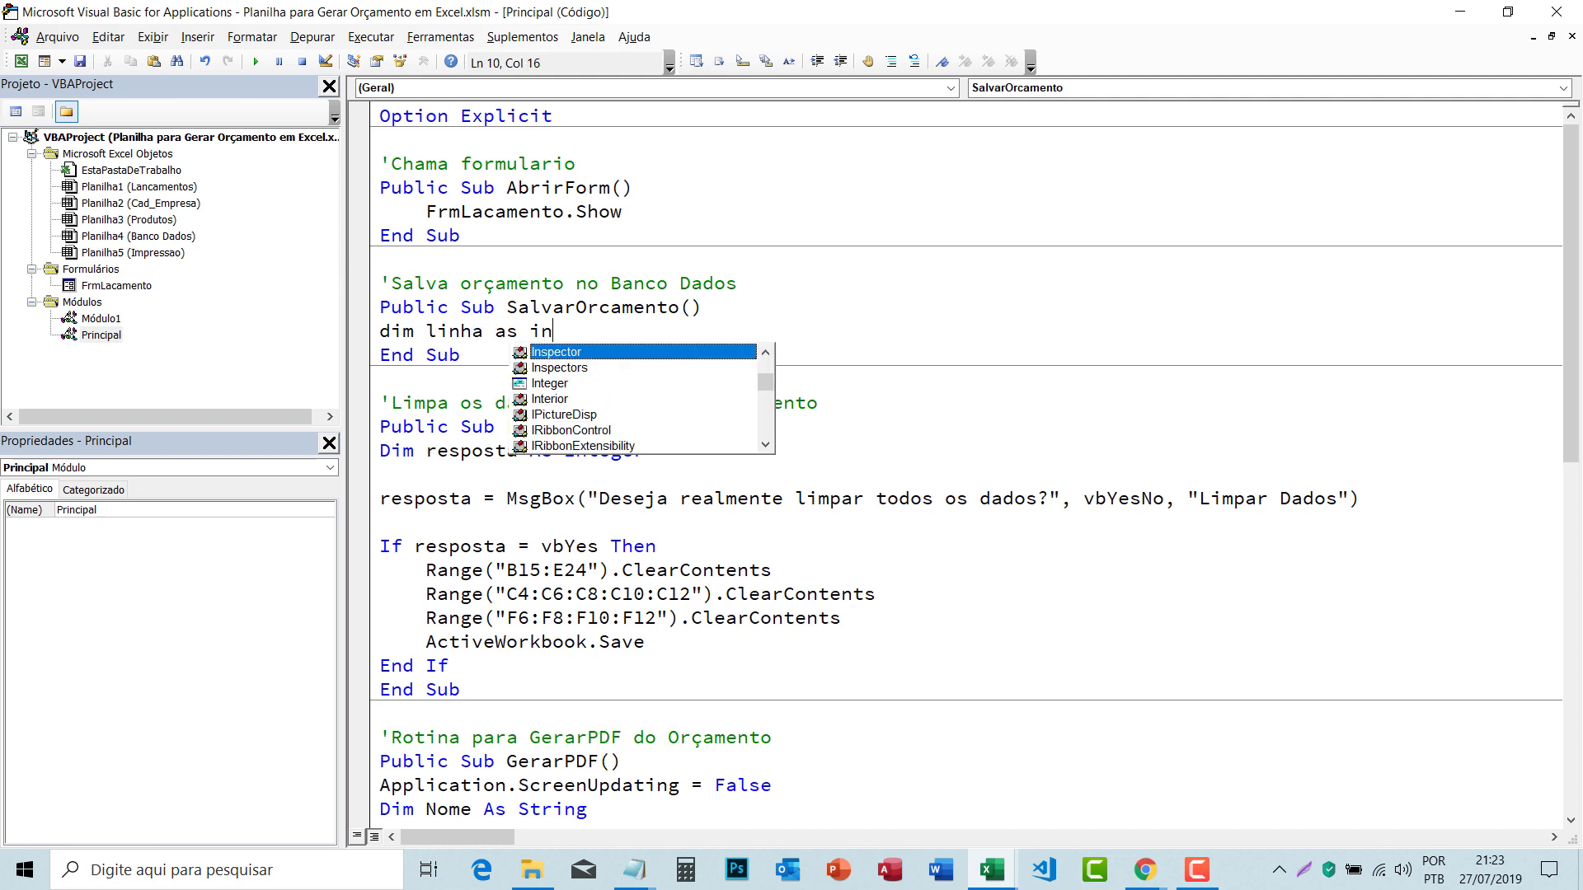
text(t)
key(Tab)
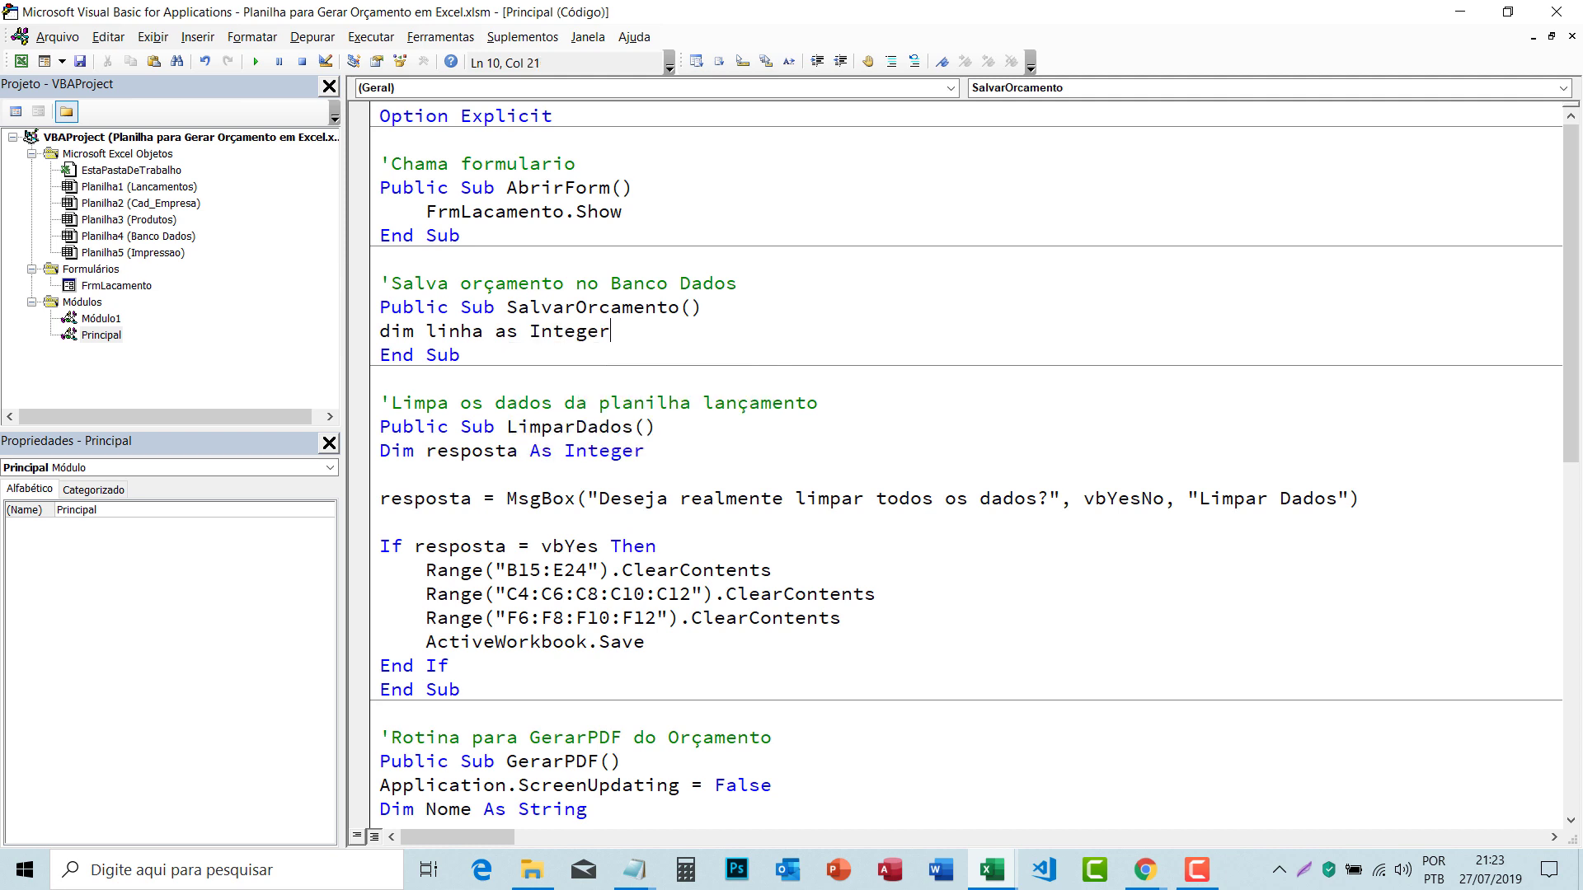
key(Return)
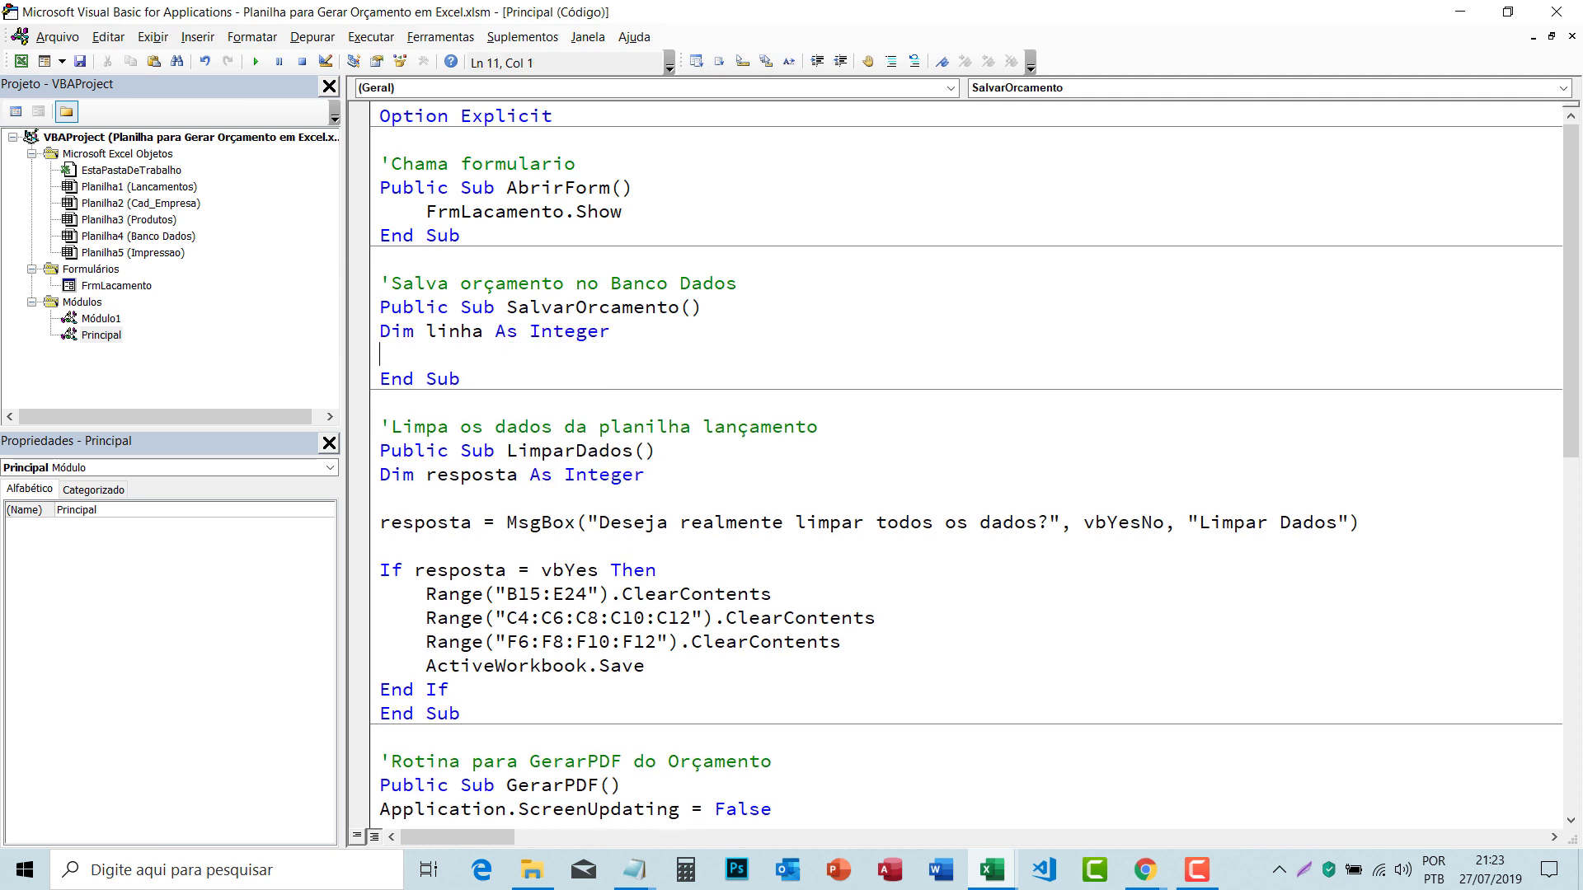
text(d)
text(im ias )
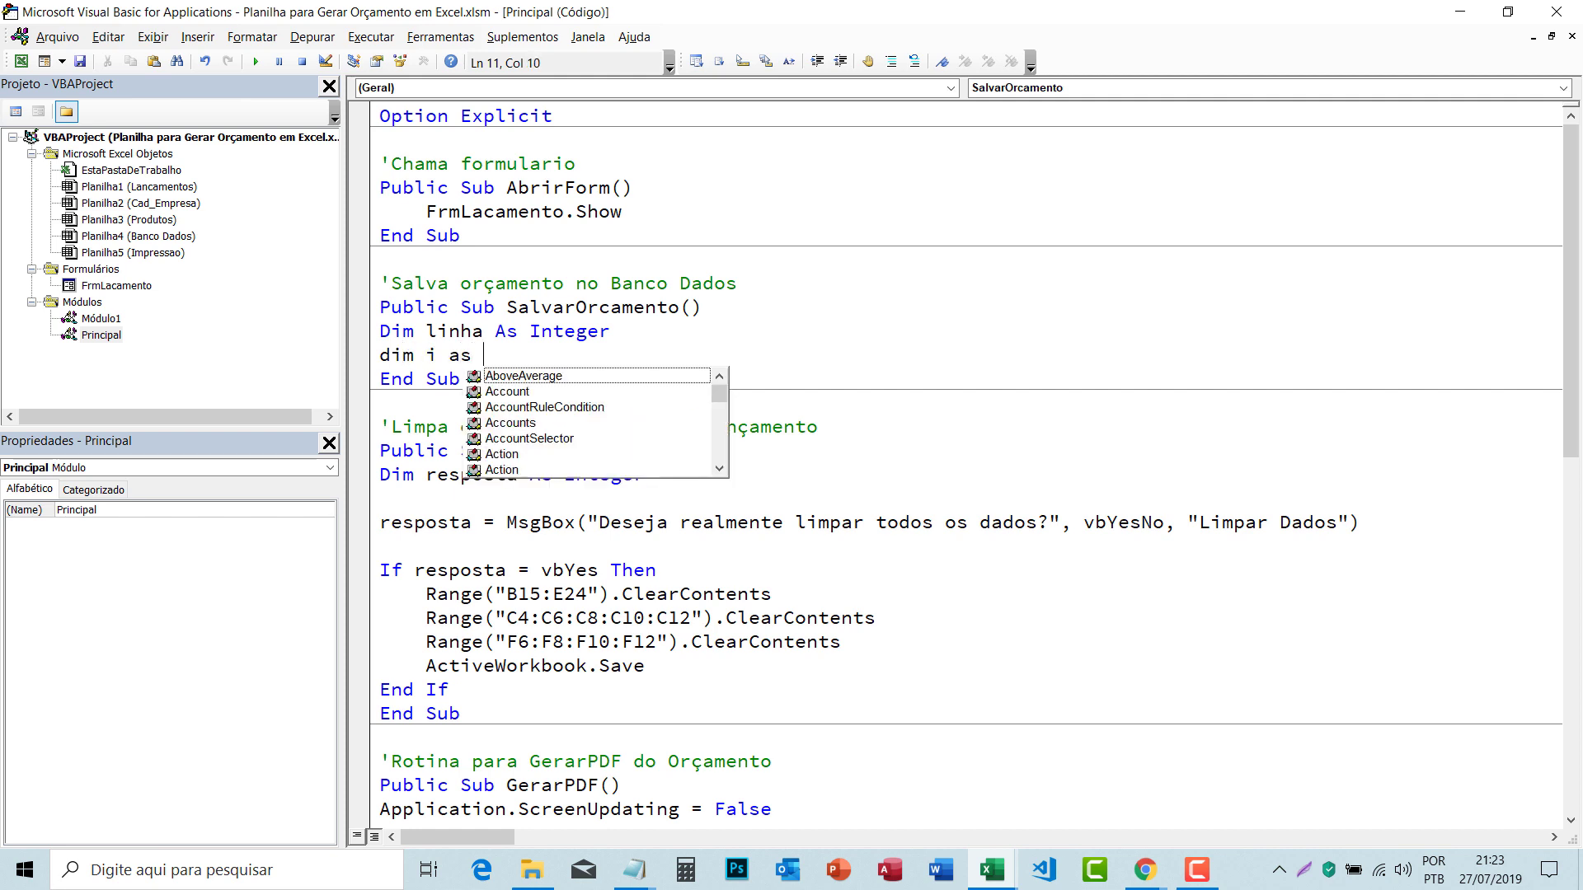
text(in)
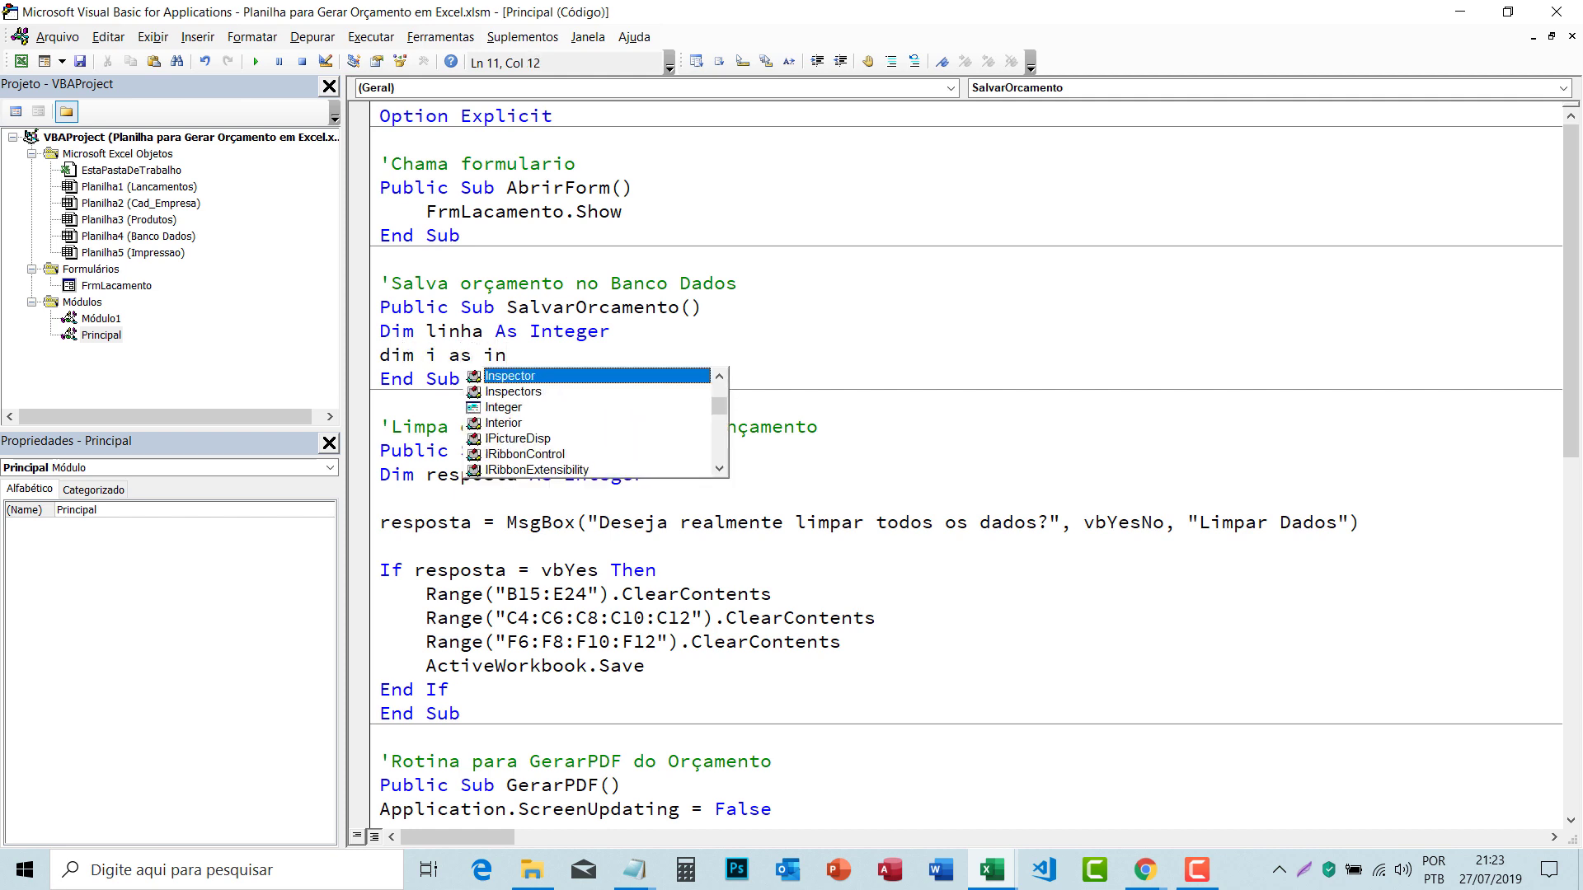
text(t)
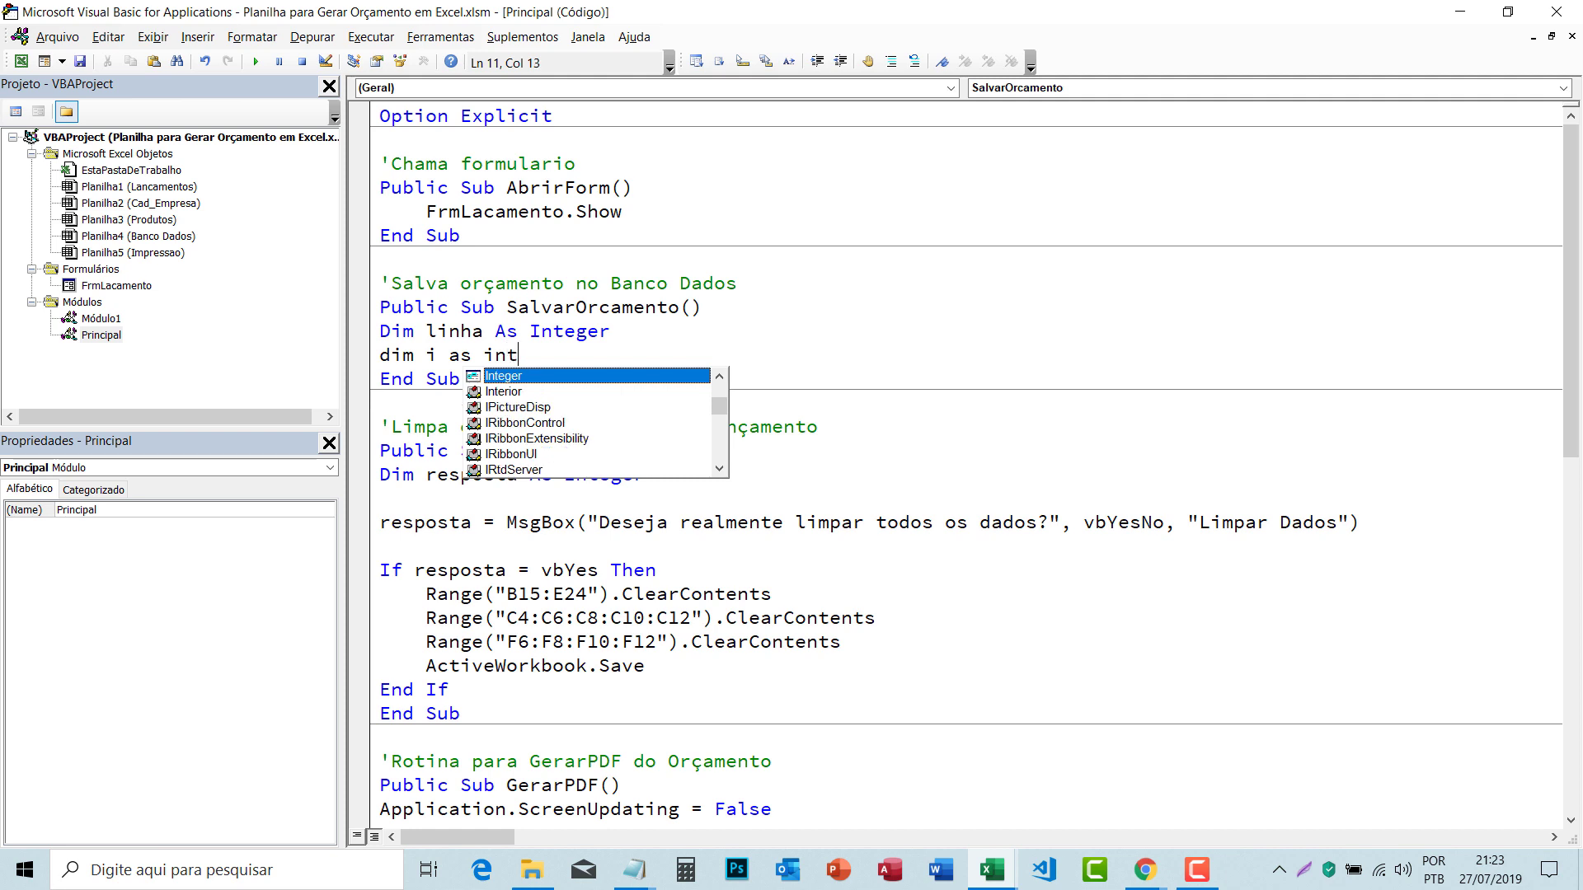
key(Tab)
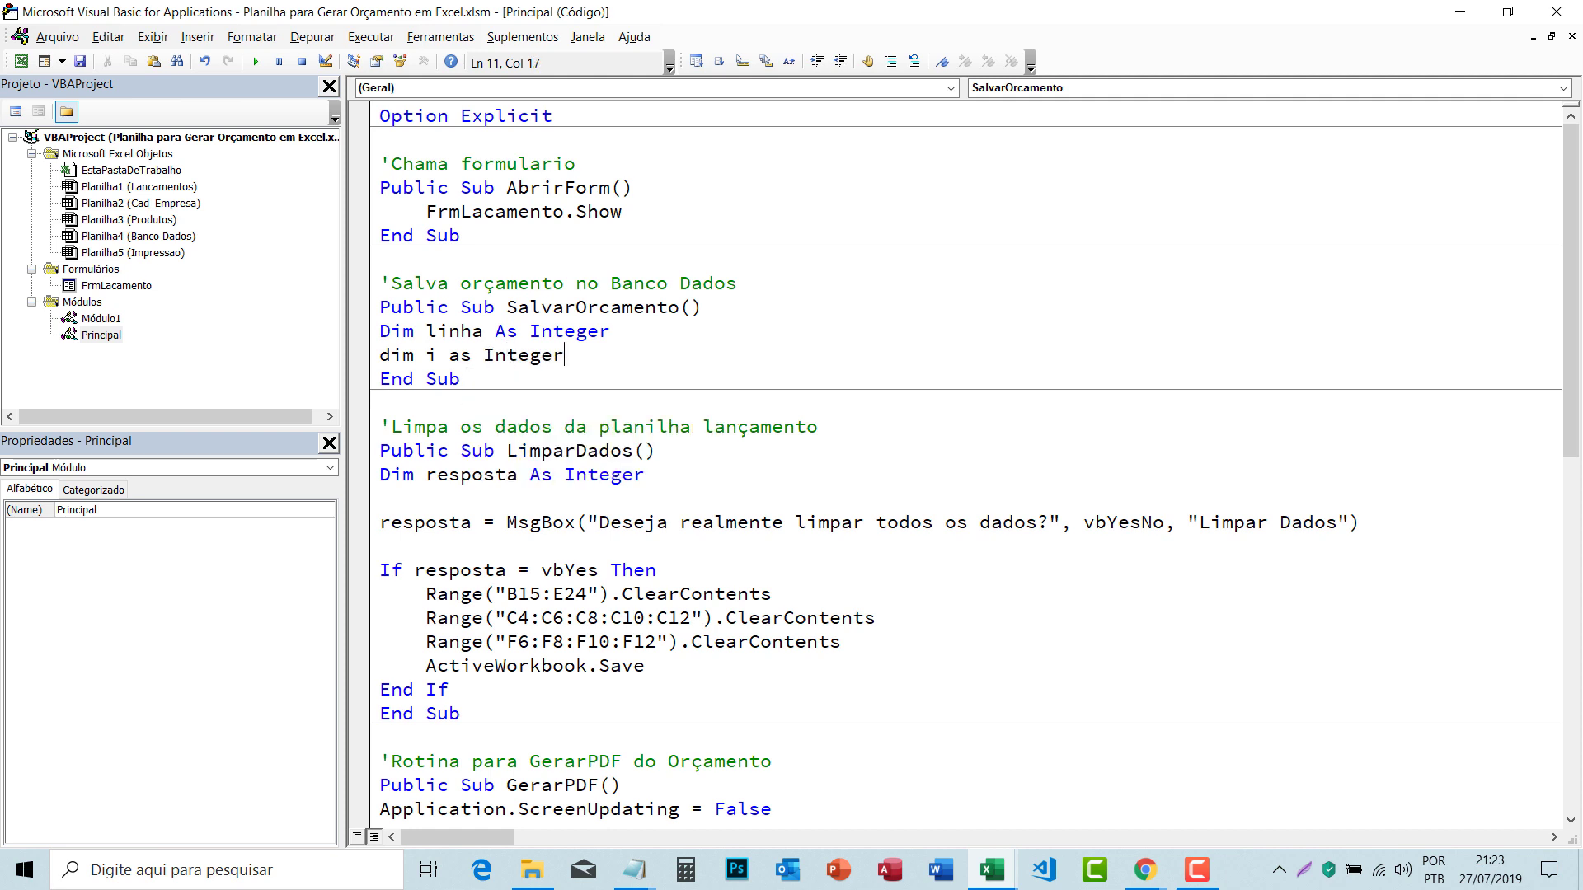
key(Return)
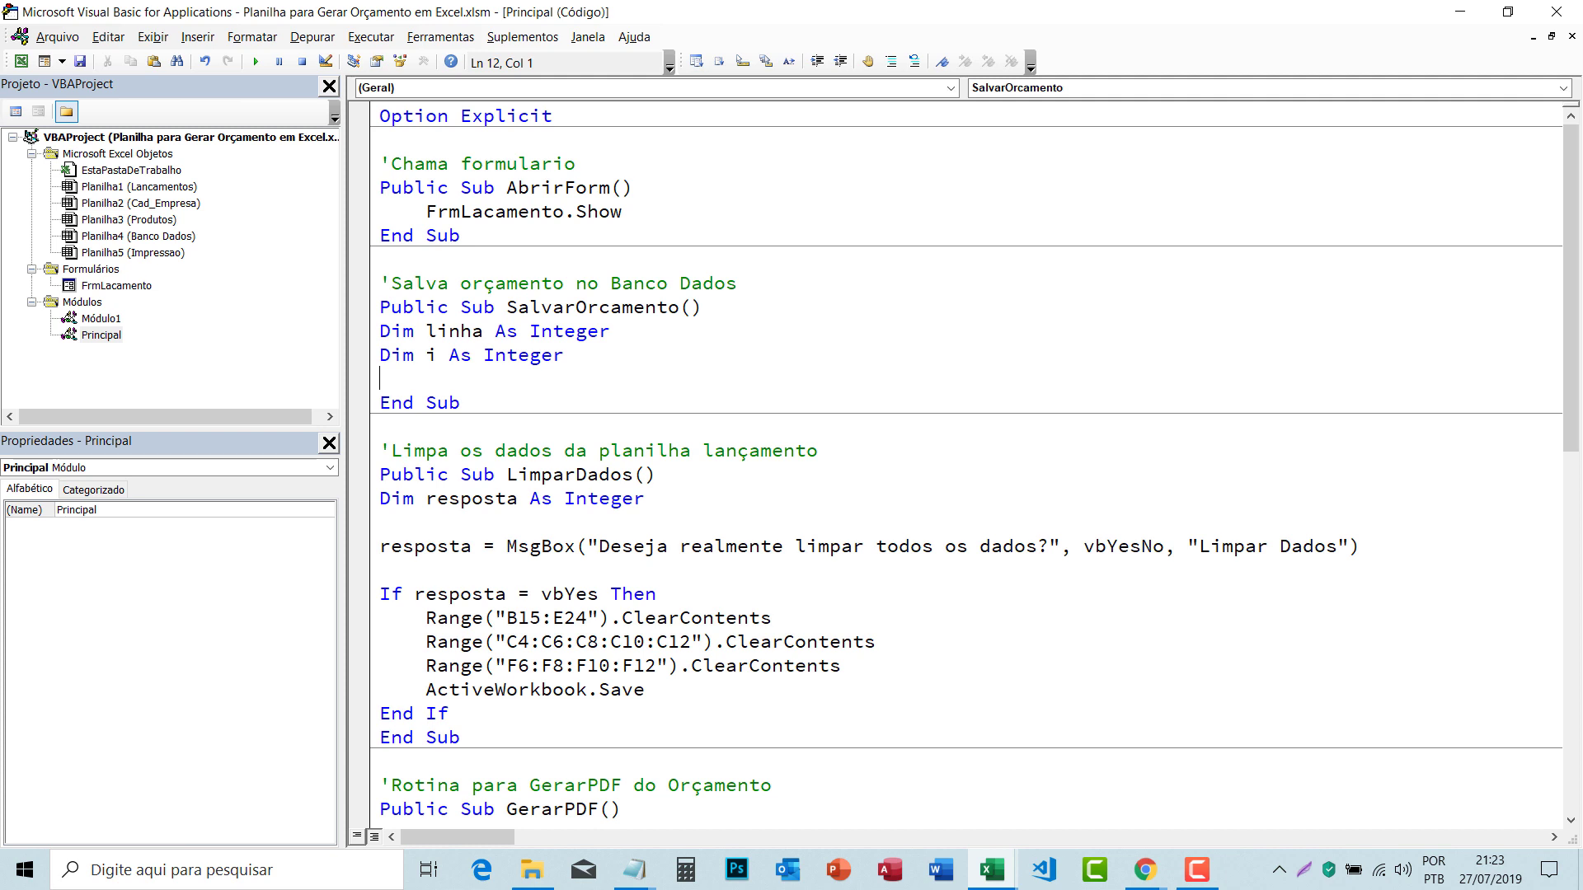
Step: Declare PlanBD as Worksheet, correcting the mistyped type name
text(dim )
text(Pla)
text(nBD)
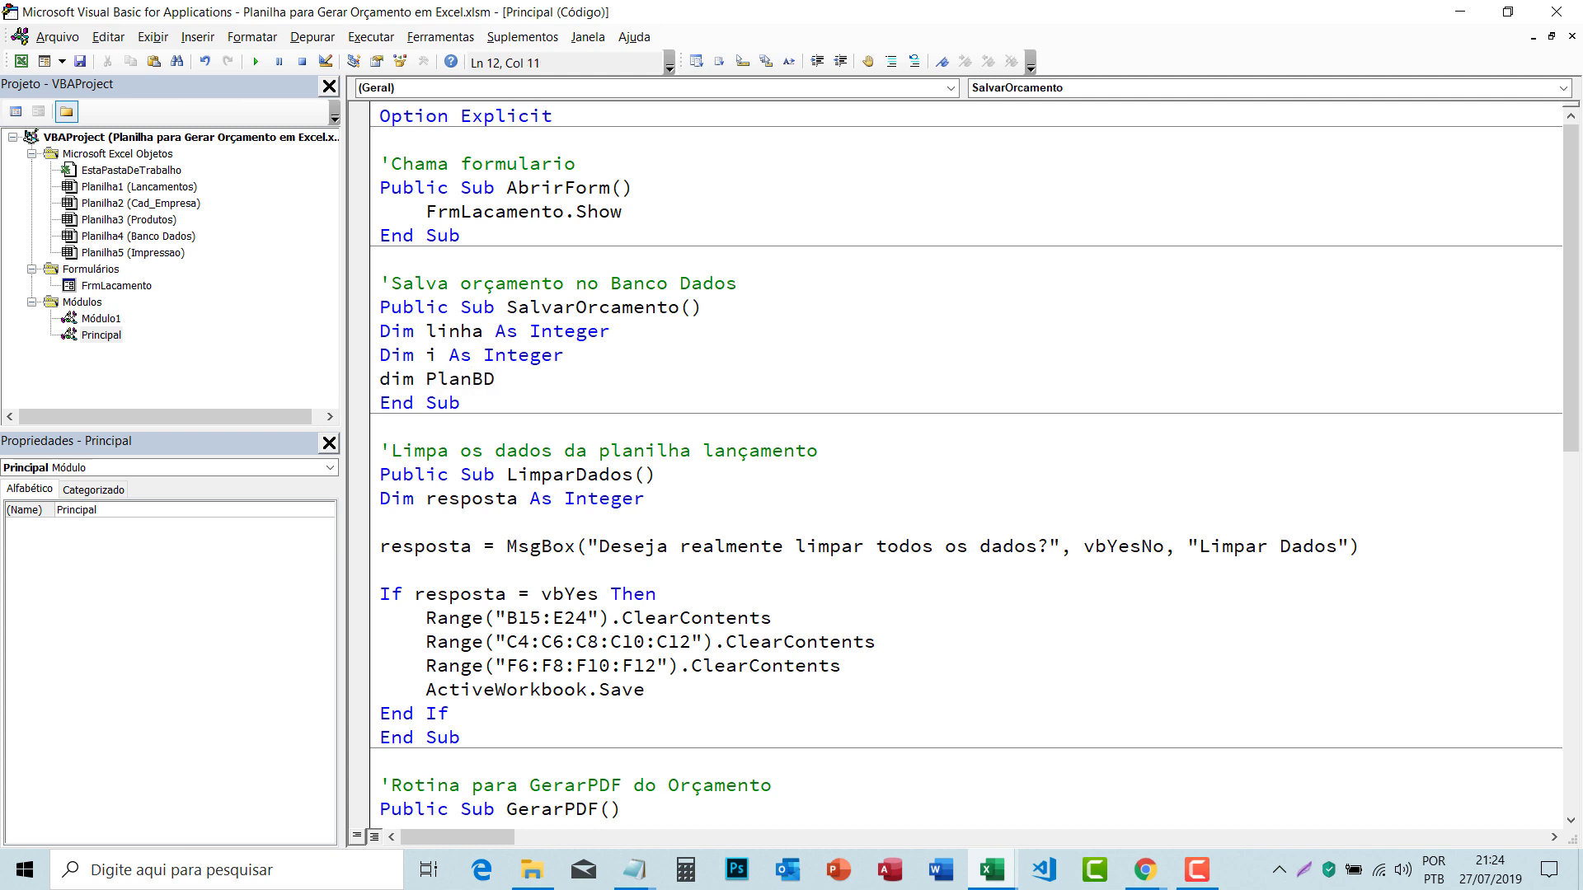
text( as )
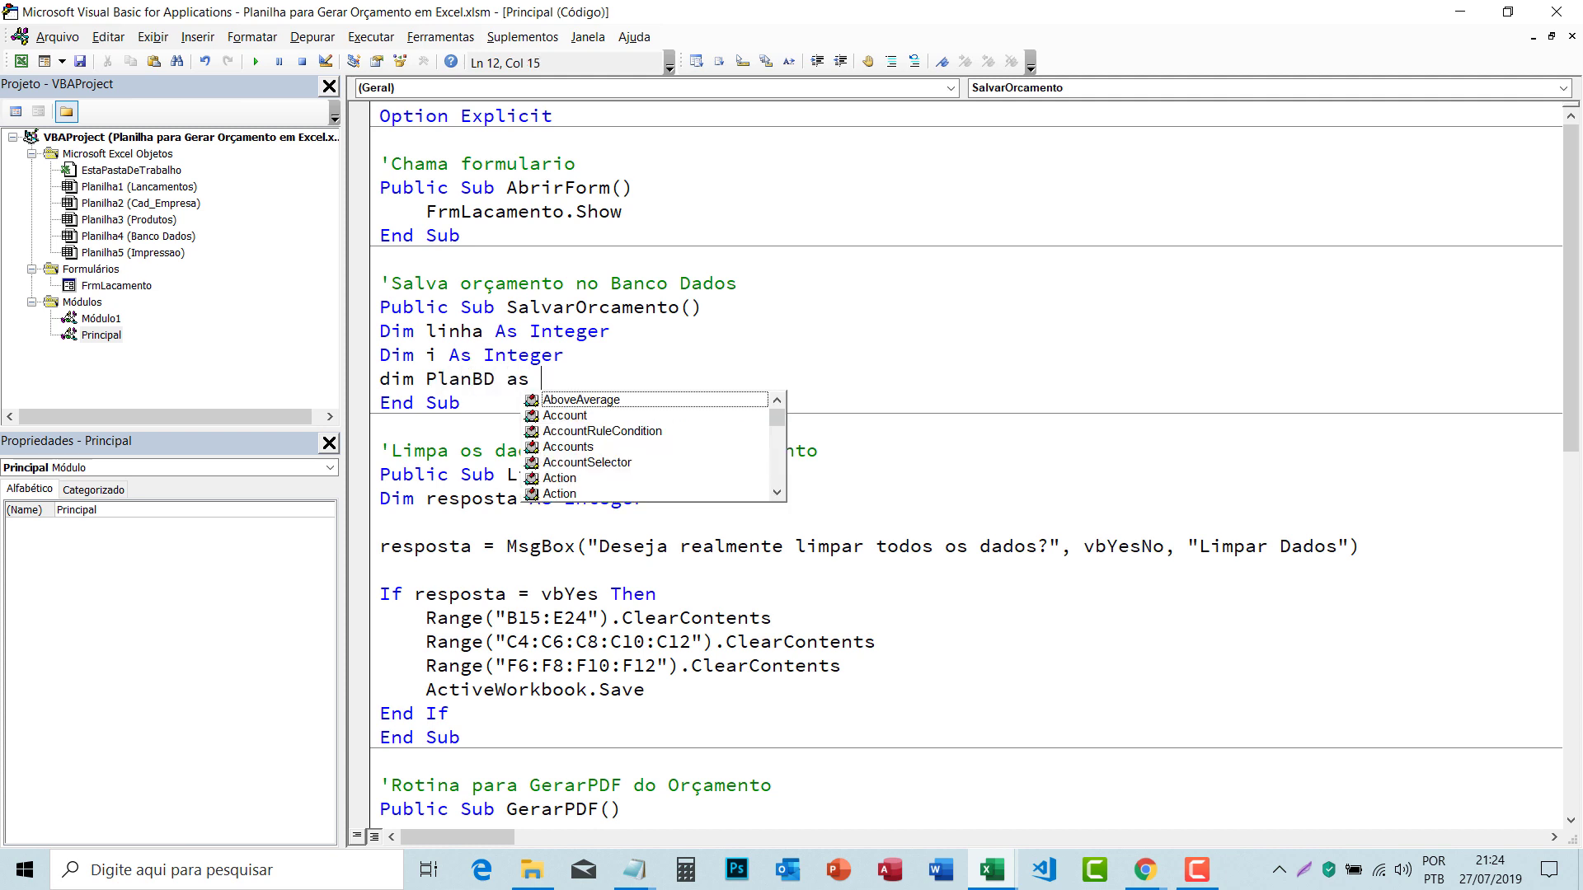
text(owrk)
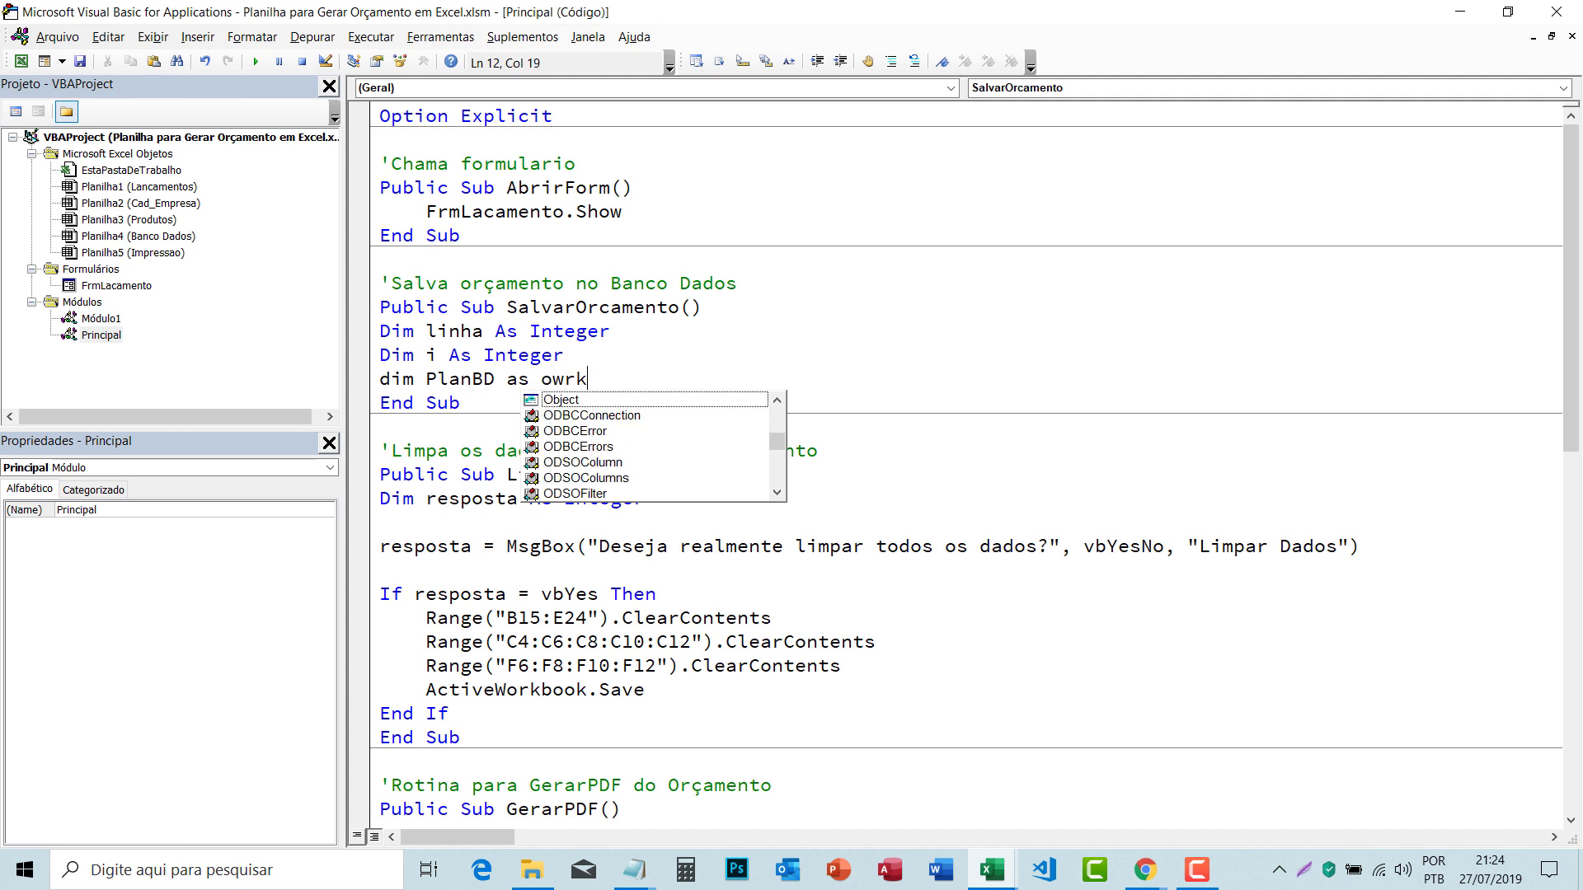
key(BackSpace)
key(BackSpace)
key(BackSpace)
key(BackSpace)
text(wor)
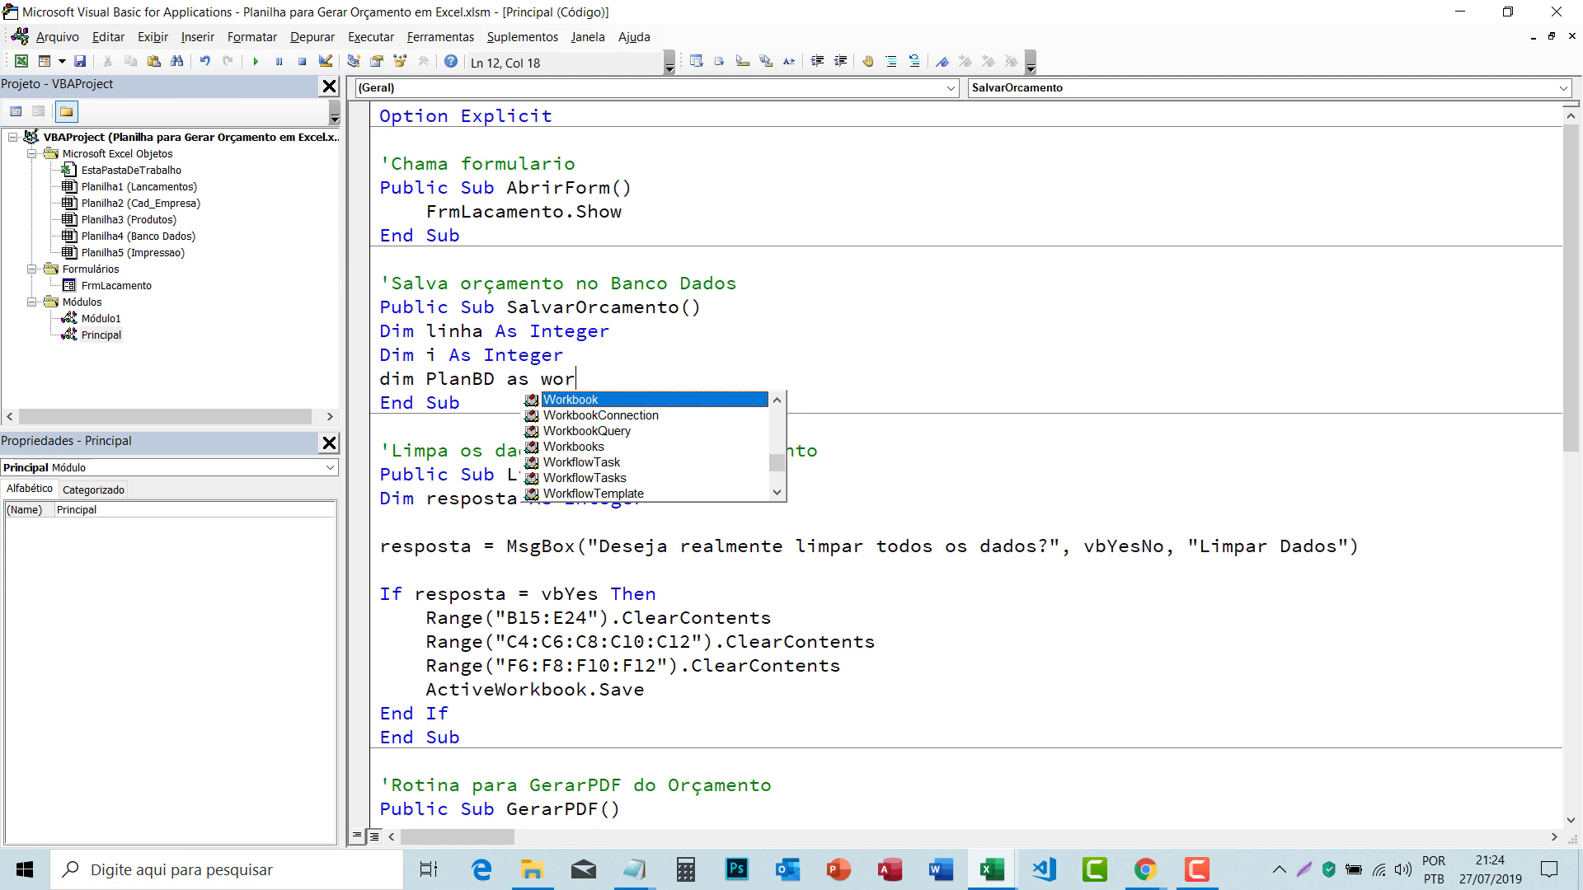
text(k)
text(s)
key(Tab)
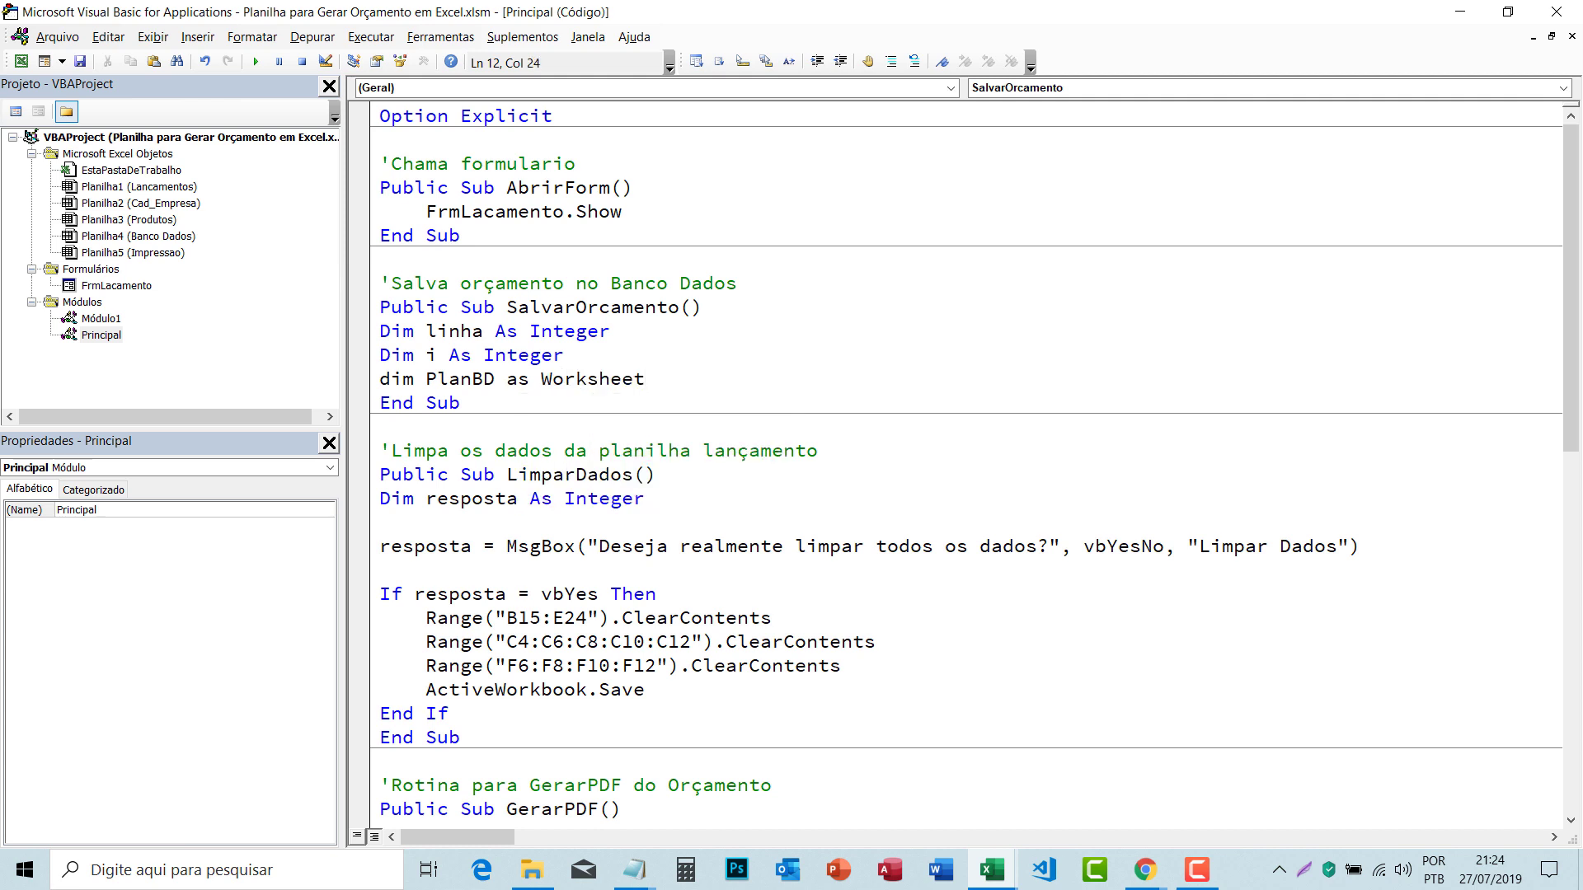
key(Return)
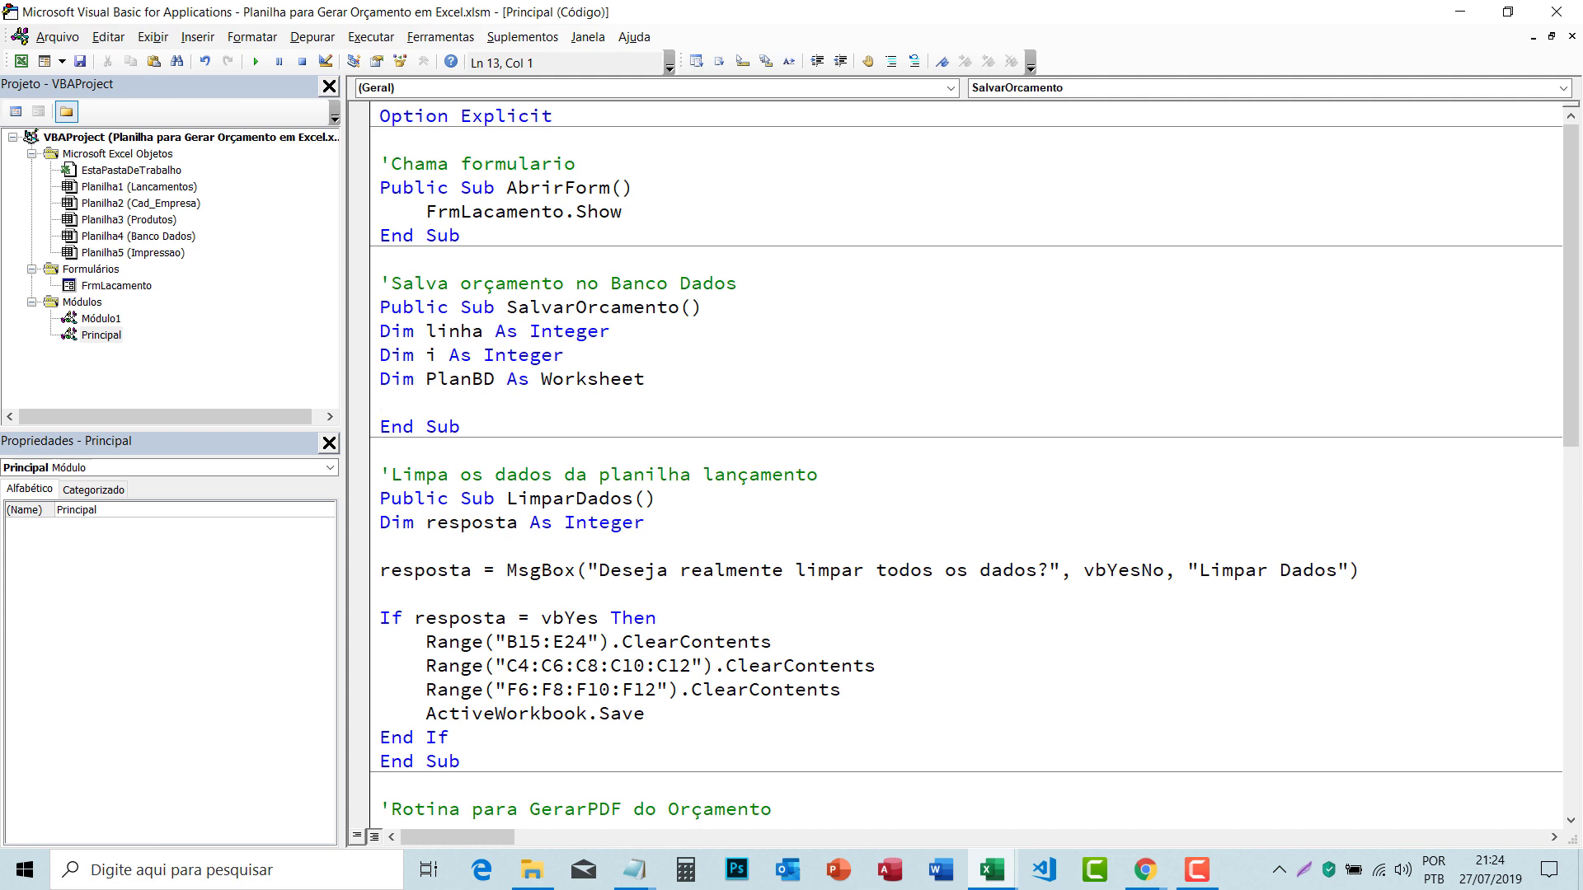
Step: Duplicate the PlanBD declaration and rename the copy to PlanLacamento
double_click(651, 380)
drag(651, 380, 368, 386)
key(ctrl+c)
click(436, 398)
key(ctrl+v)
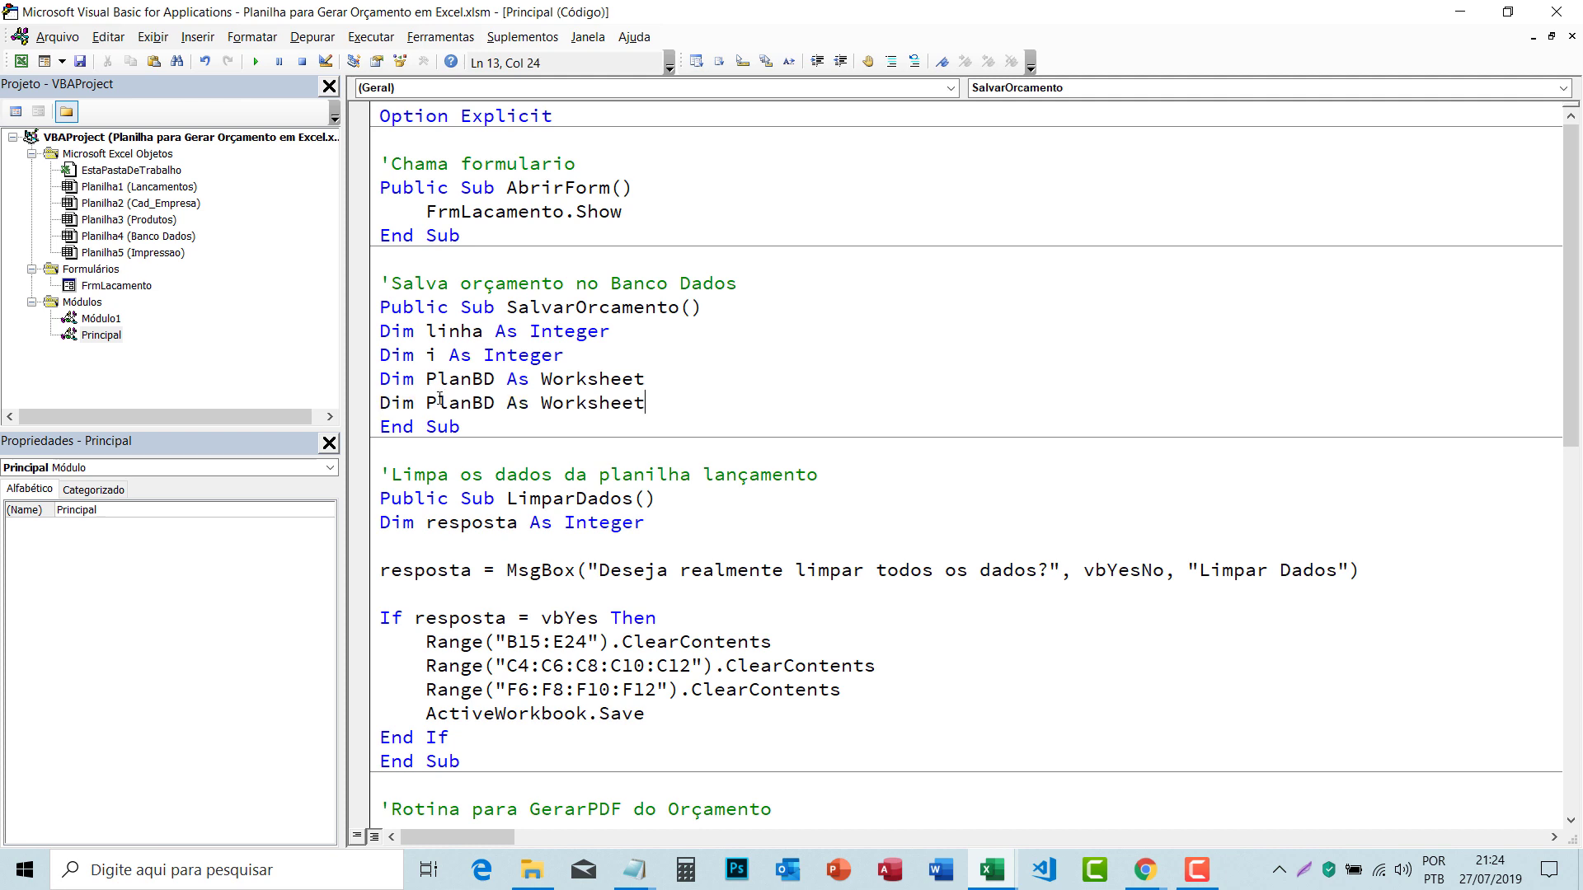
click(497, 402)
key(BackSpace)
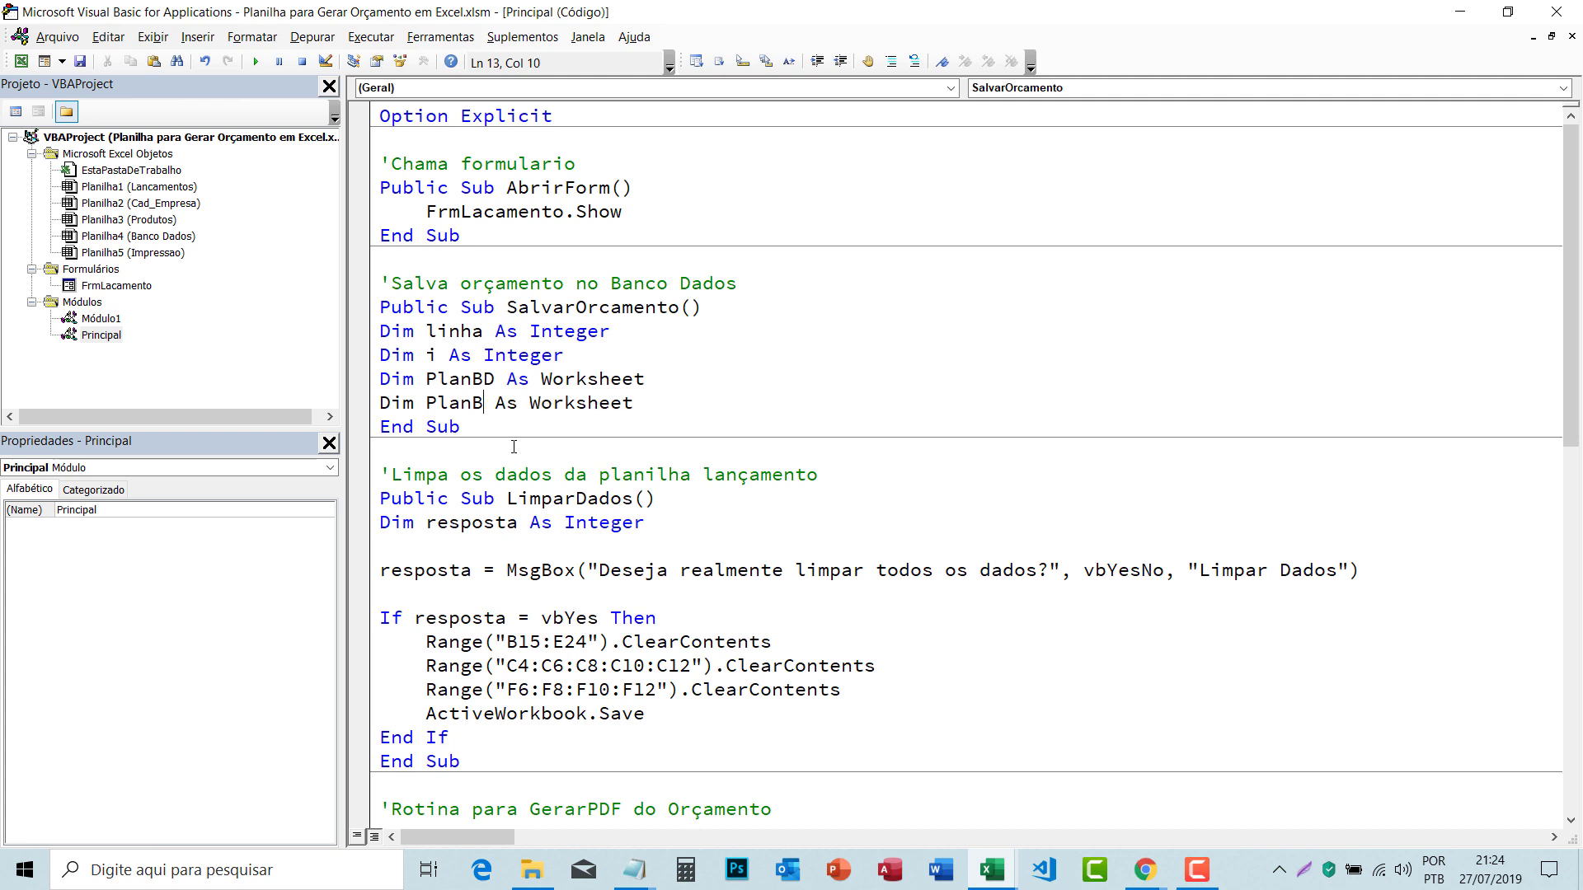
key(BackSpace)
text(Lacamen)
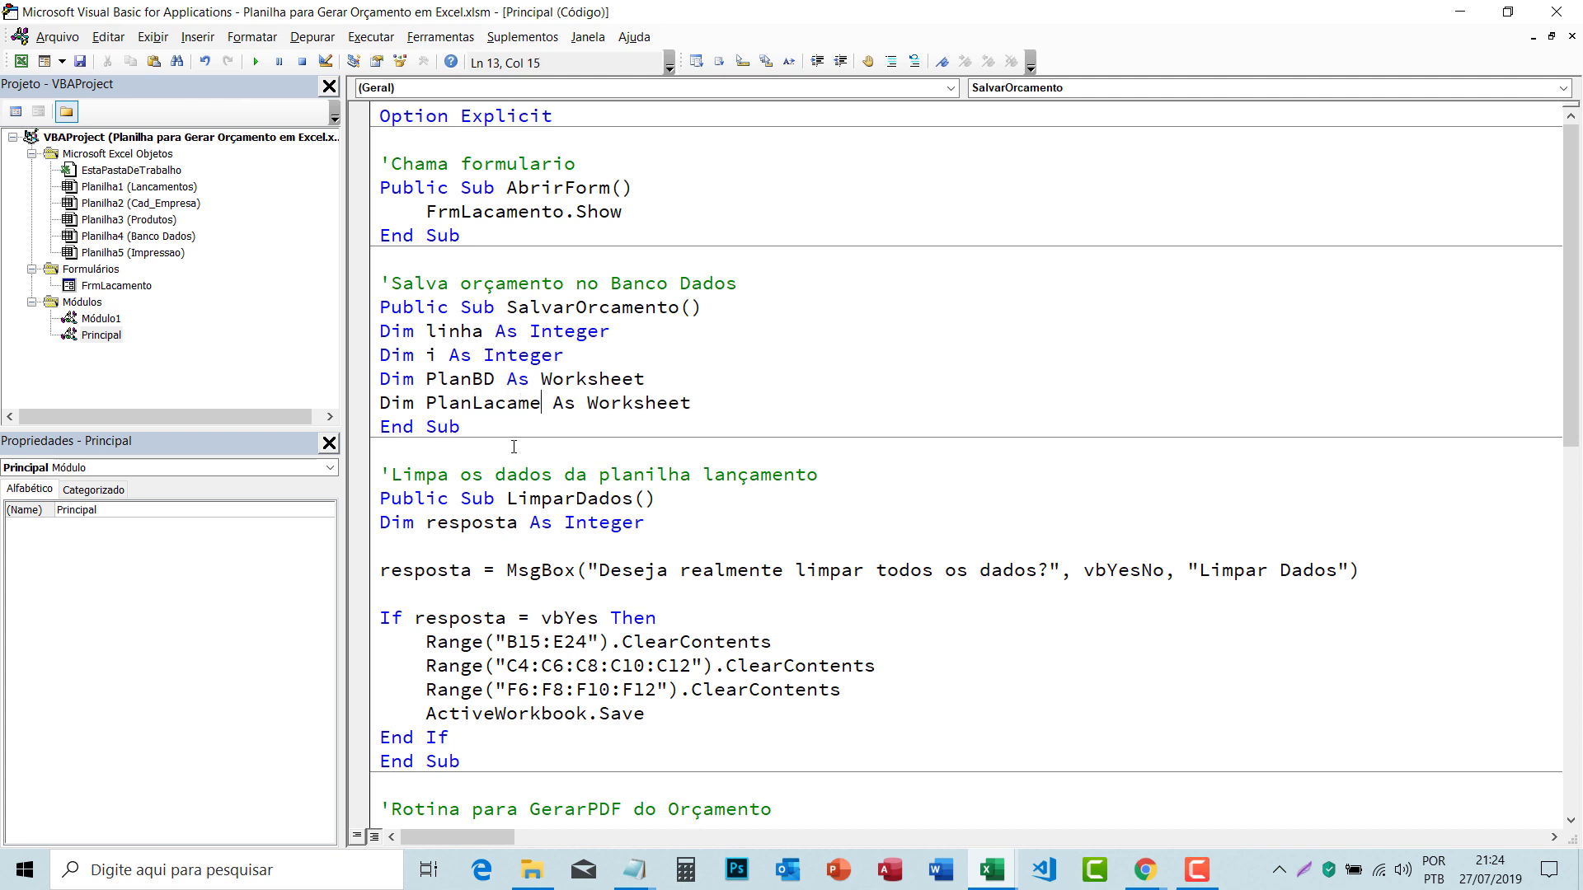
text(to)
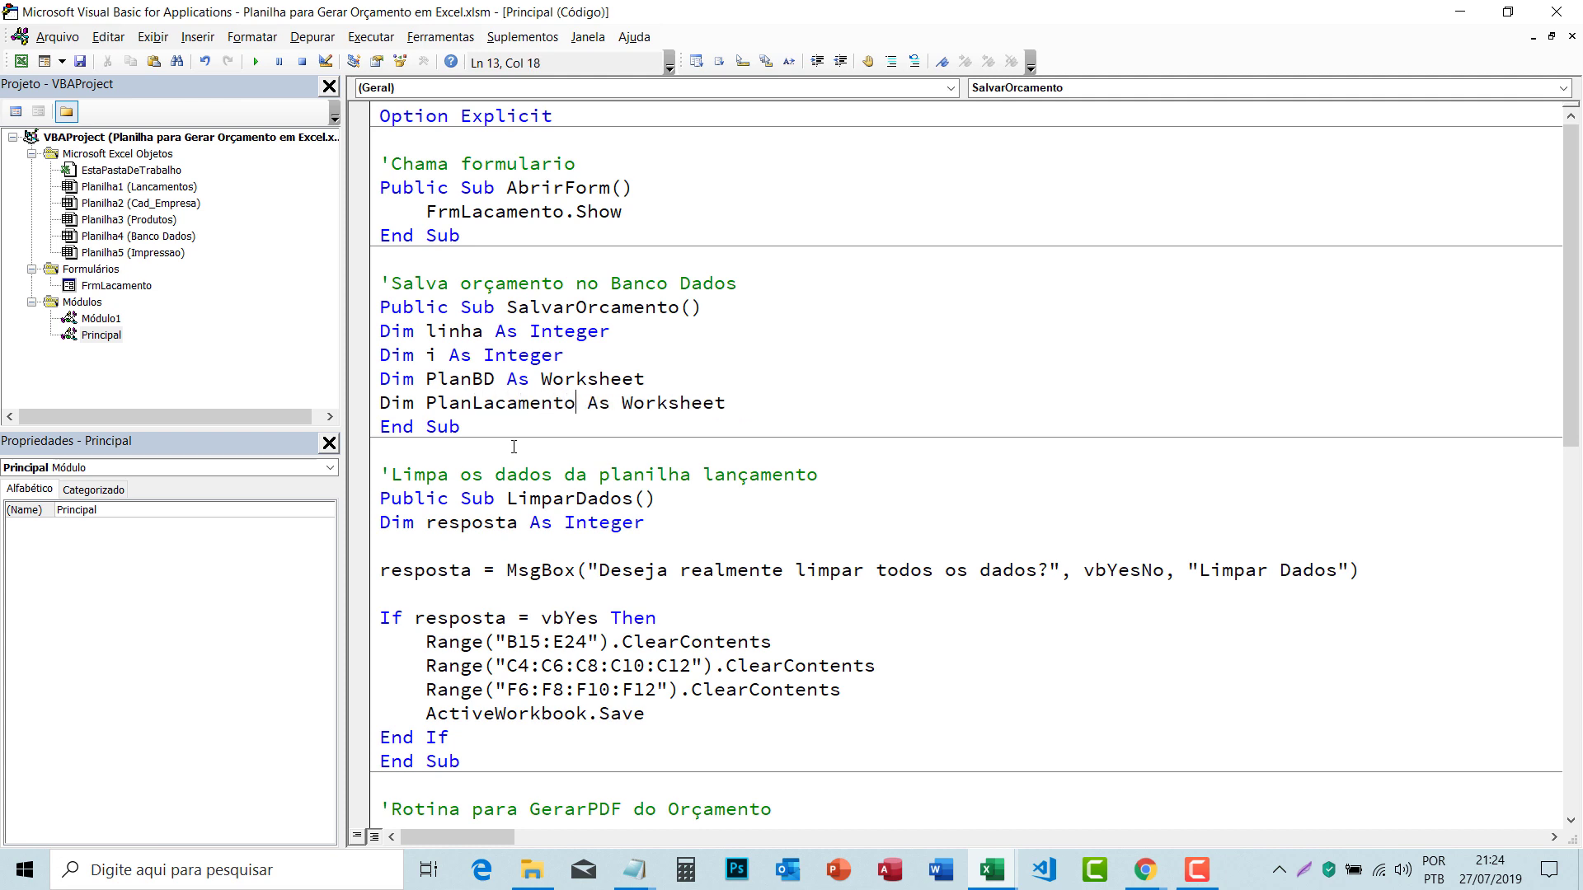
click(729, 403)
key(Return)
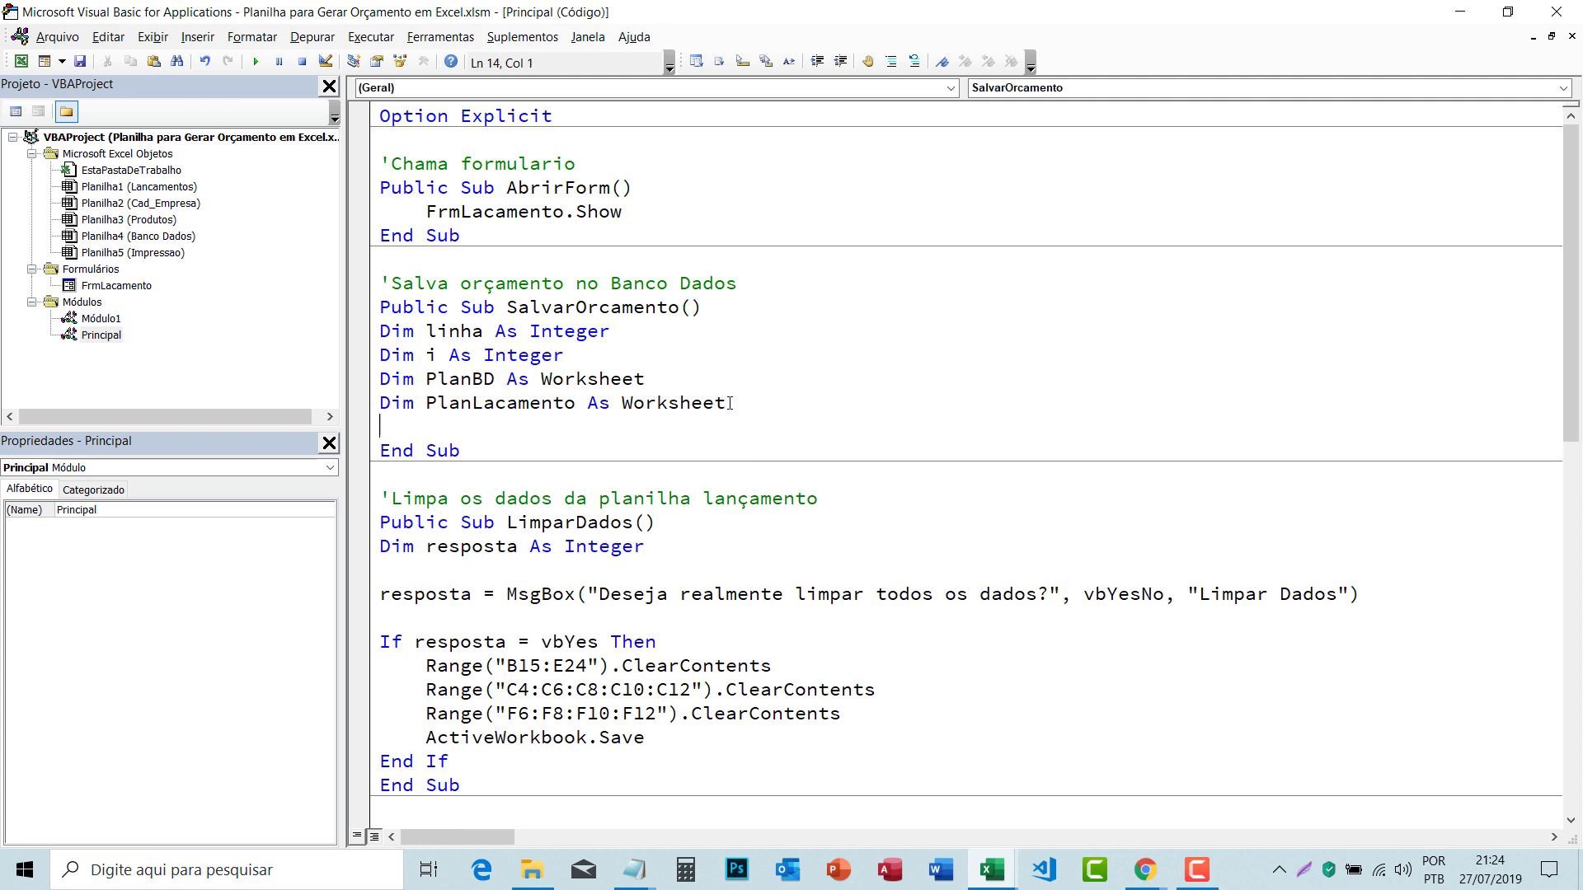
Step: Add Set PlanBD = ThisWorkbook.Worksheets("Banco Dados") above End Sub
key(Return)
key(Return)
key(Up)
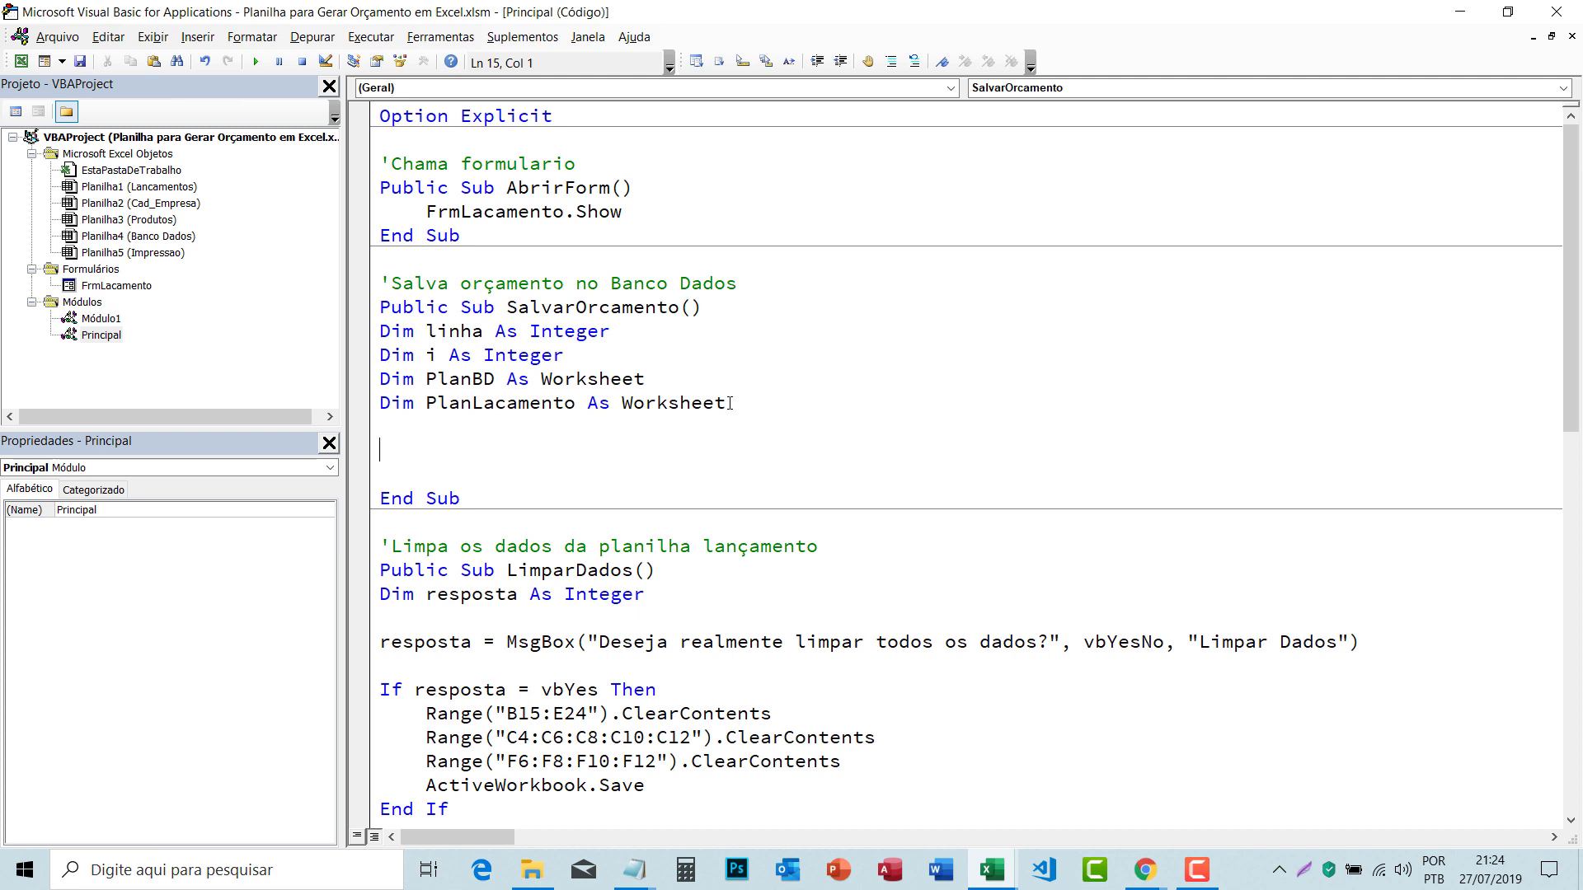
text(se)
text(t )
text(plan)
text(bd)
text( = t)
text(hi)
key(ctrl+space)
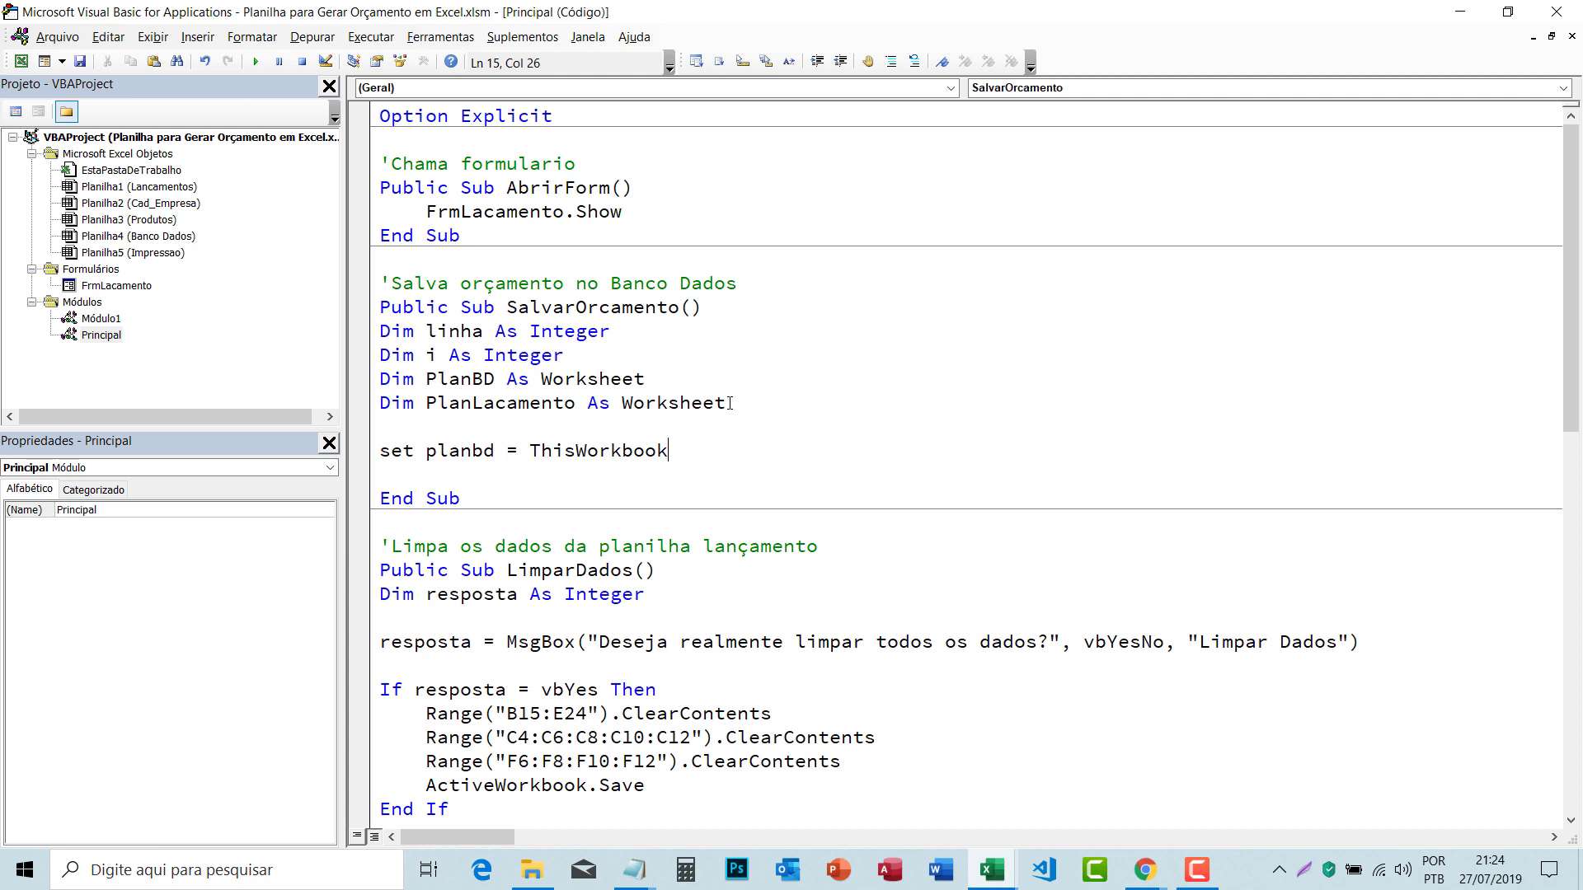
text(.)
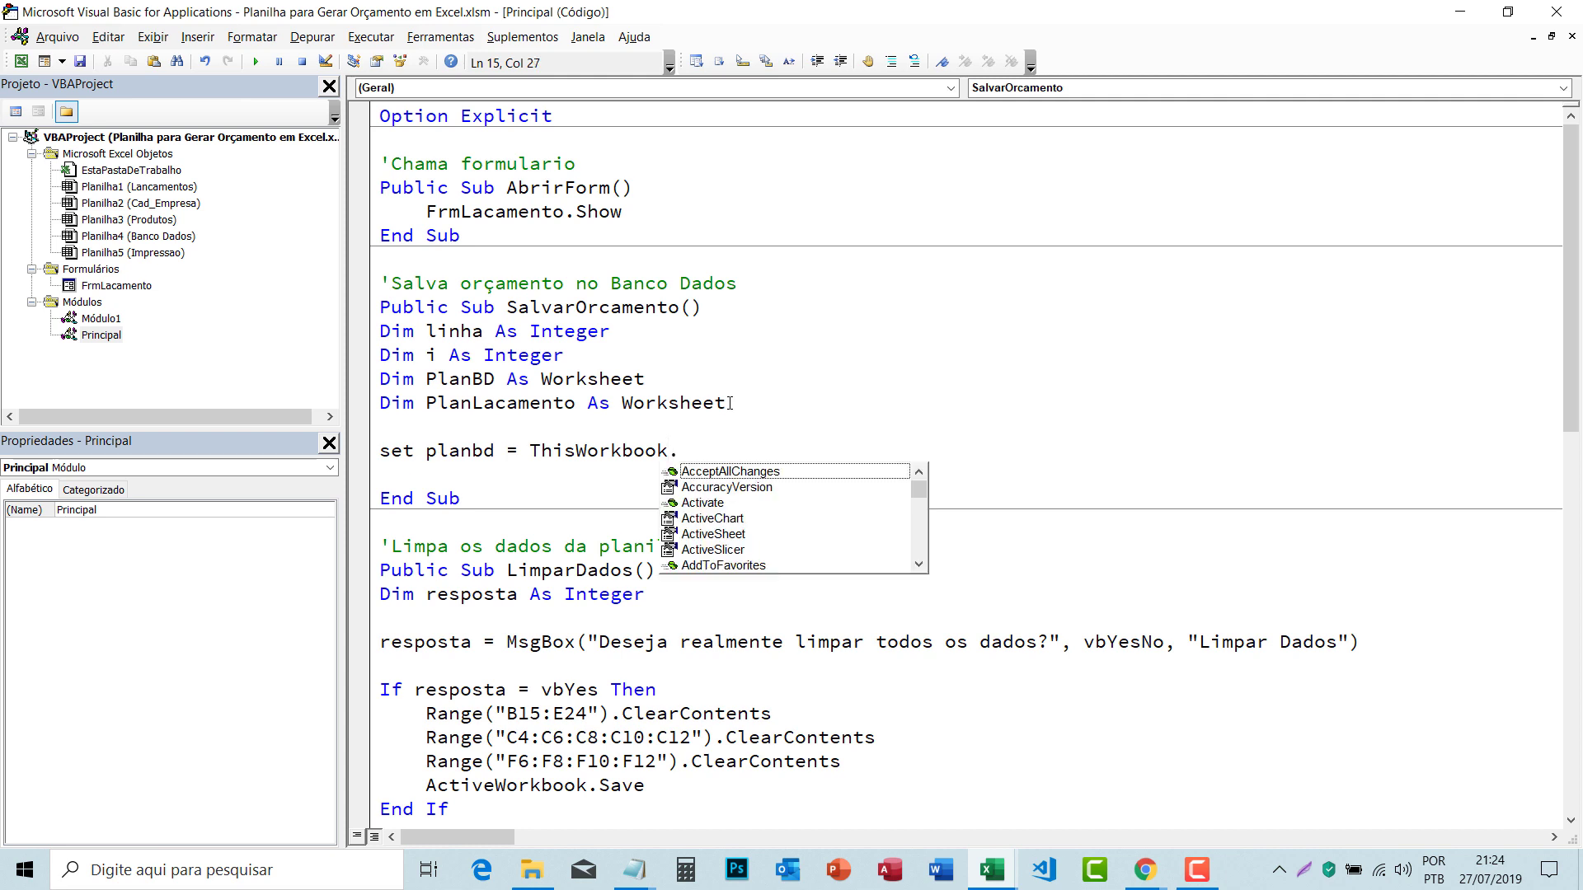
text(wo)
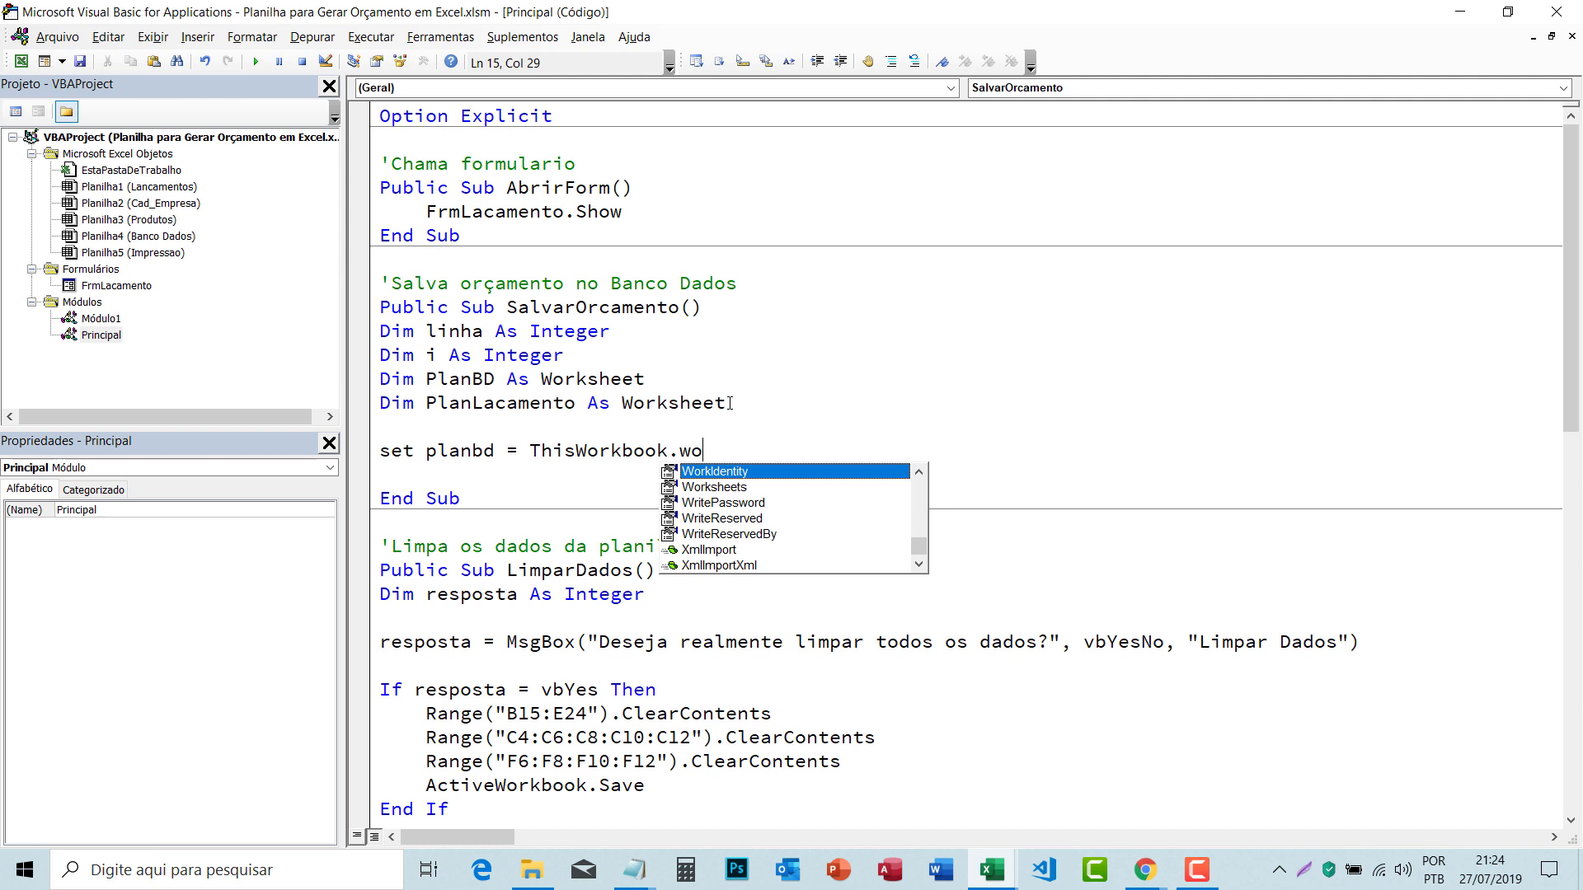
text(rk)
text(b)
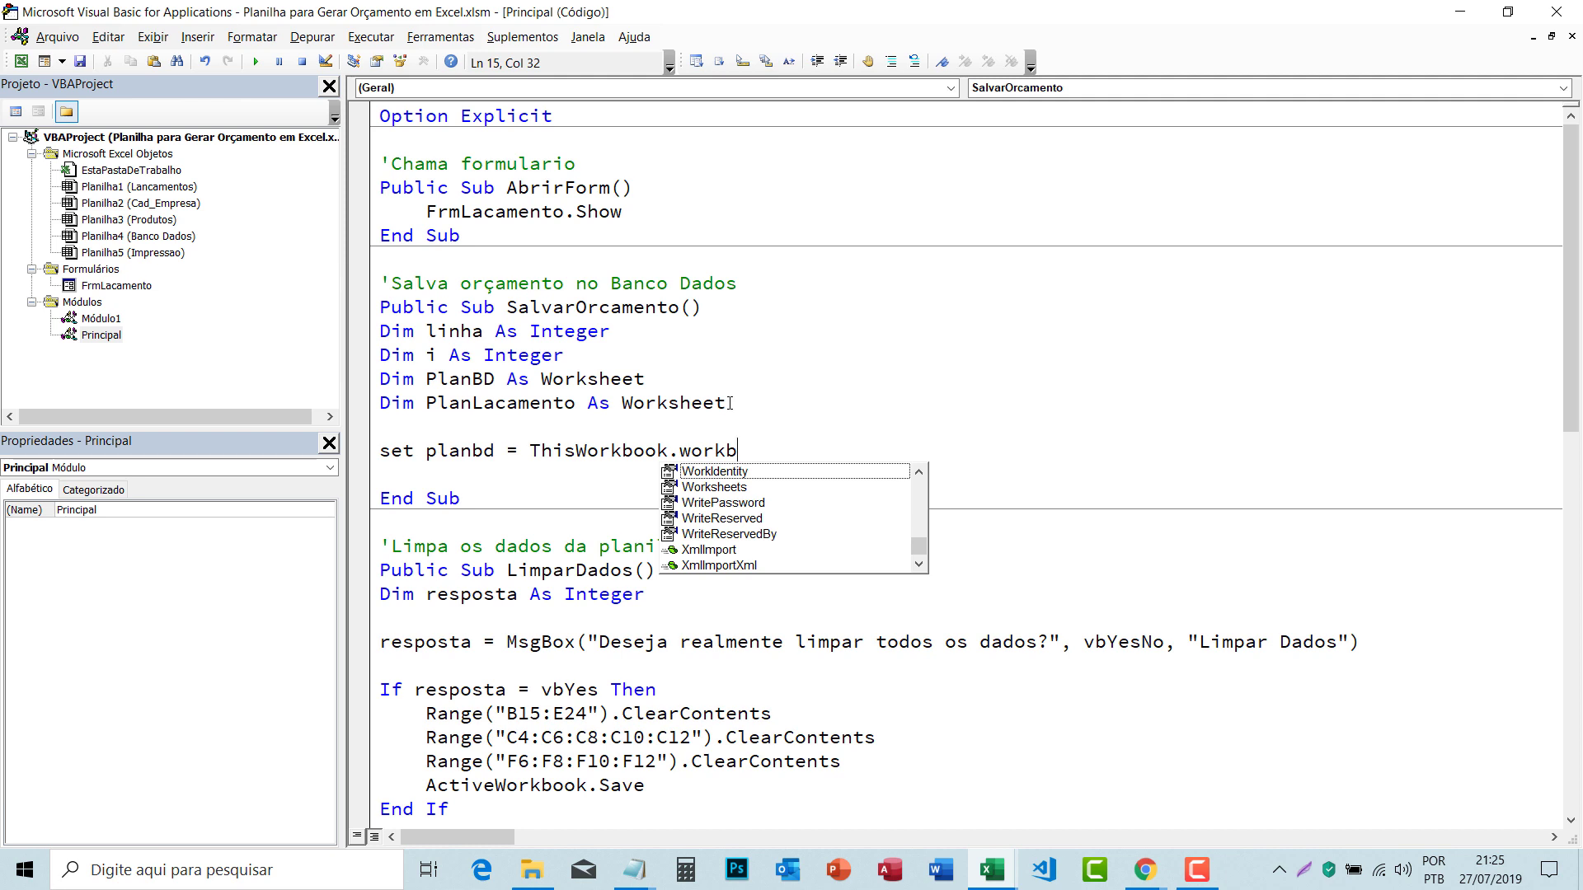
key(BackSpace)
text(s)
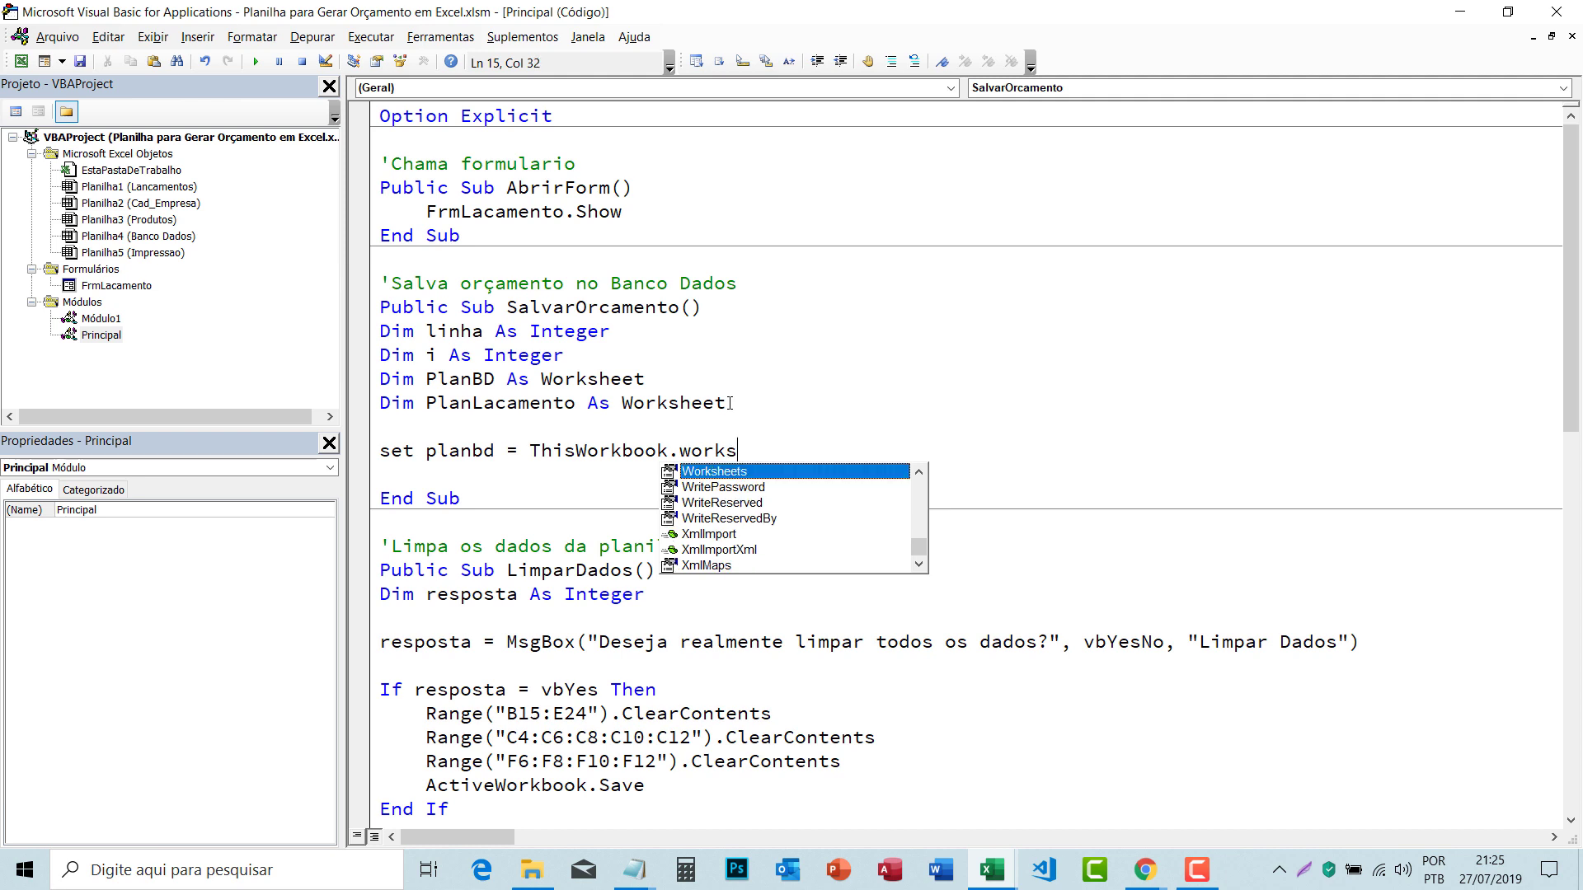
key(Tab)
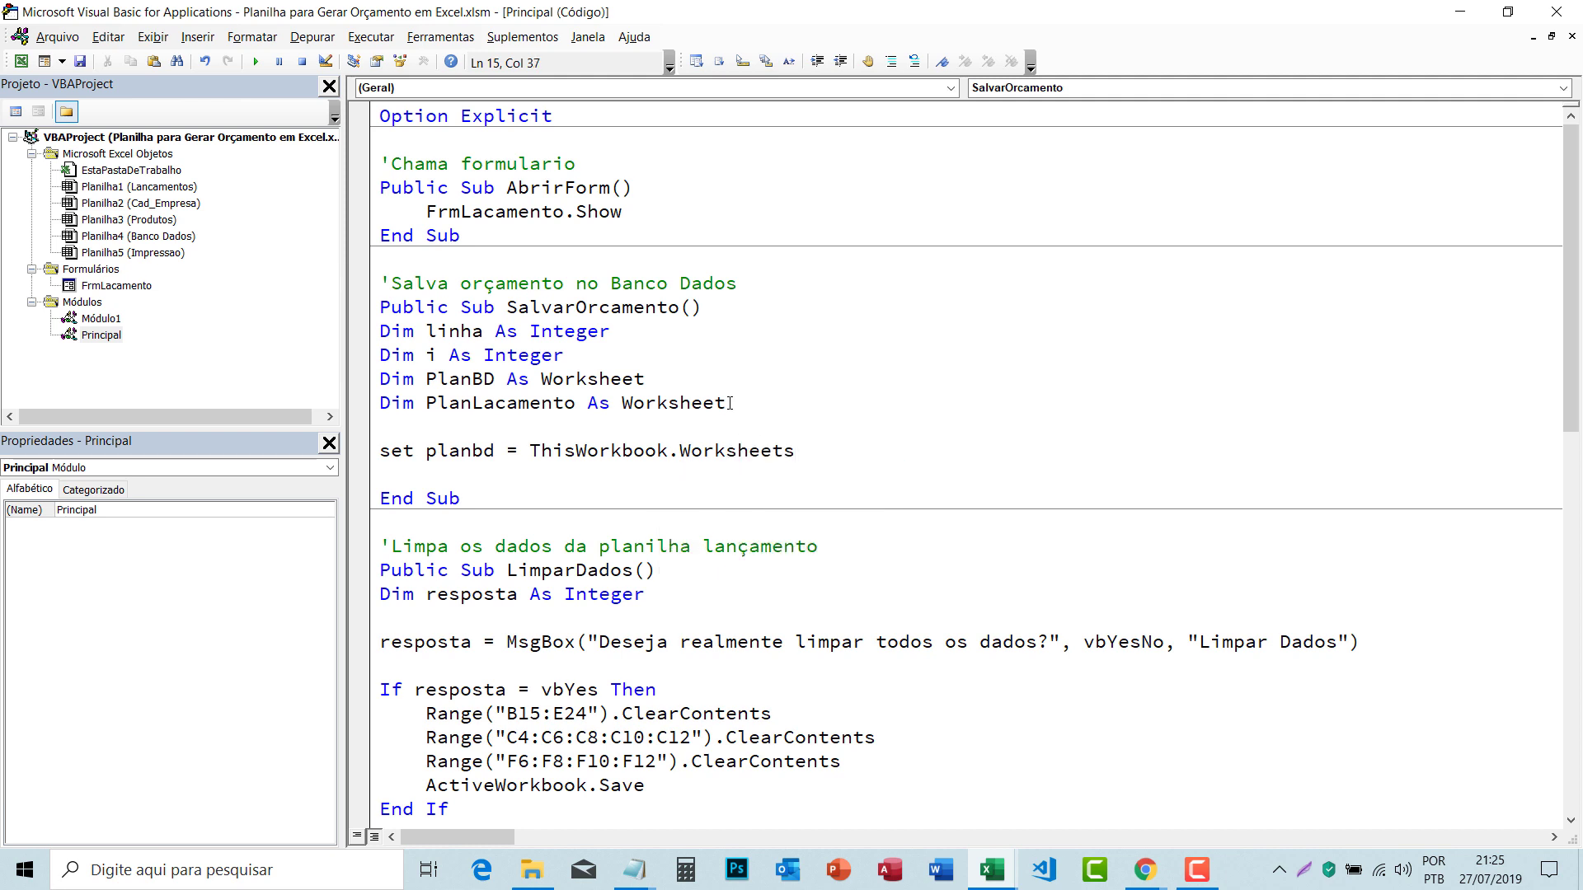
text(()
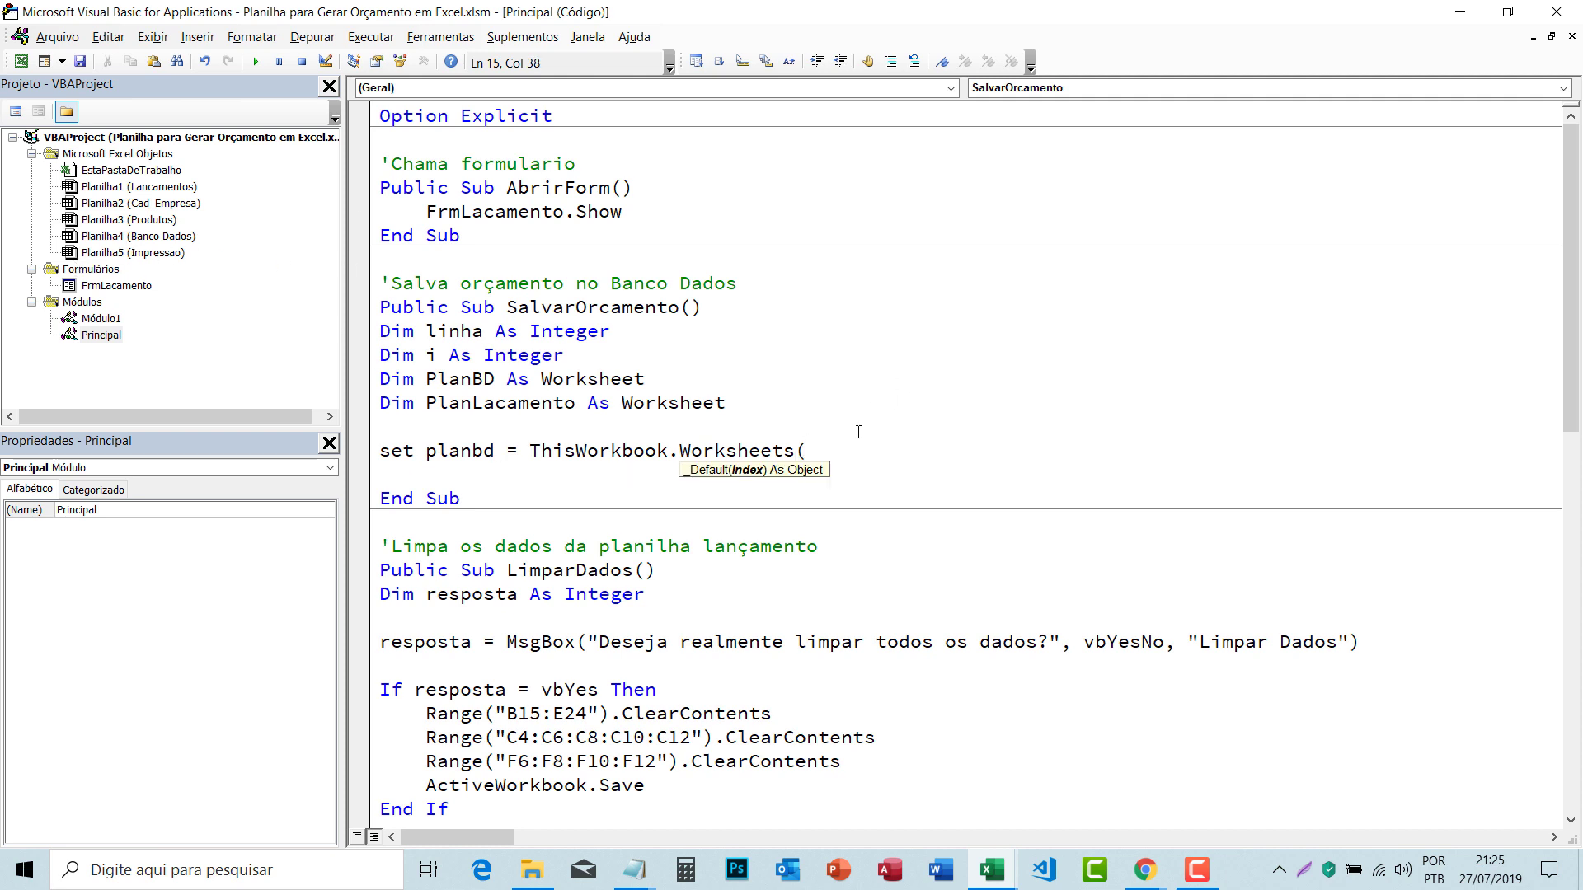
text(")
text(ba)
key(BackSpace)
key(BackSpace)
text(Ban)
text(co Da)
text(dos")
text())
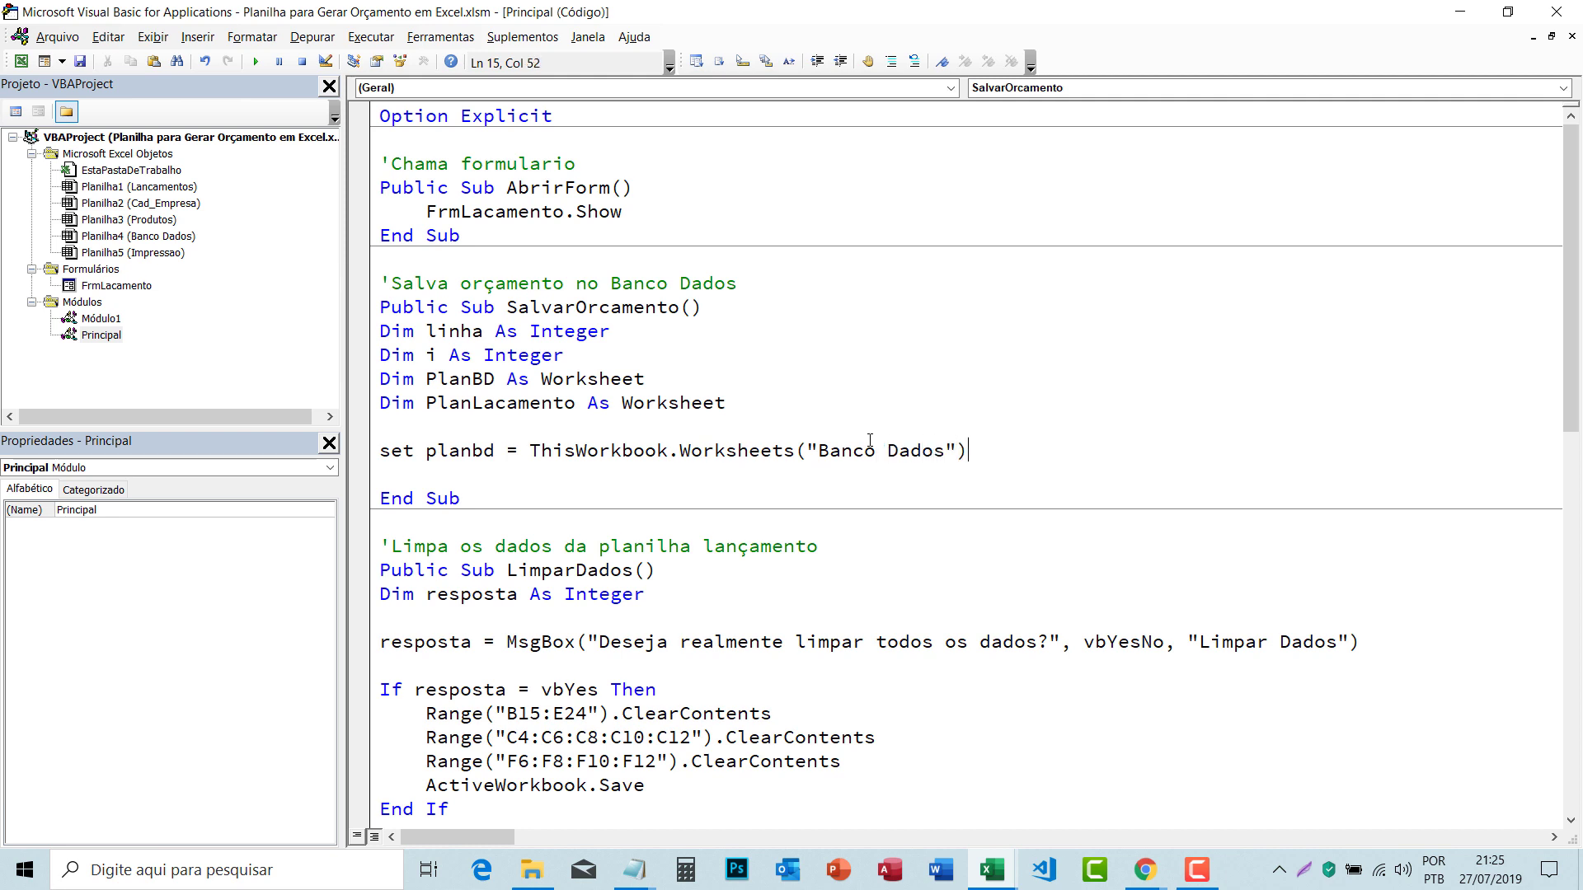
click(796, 618)
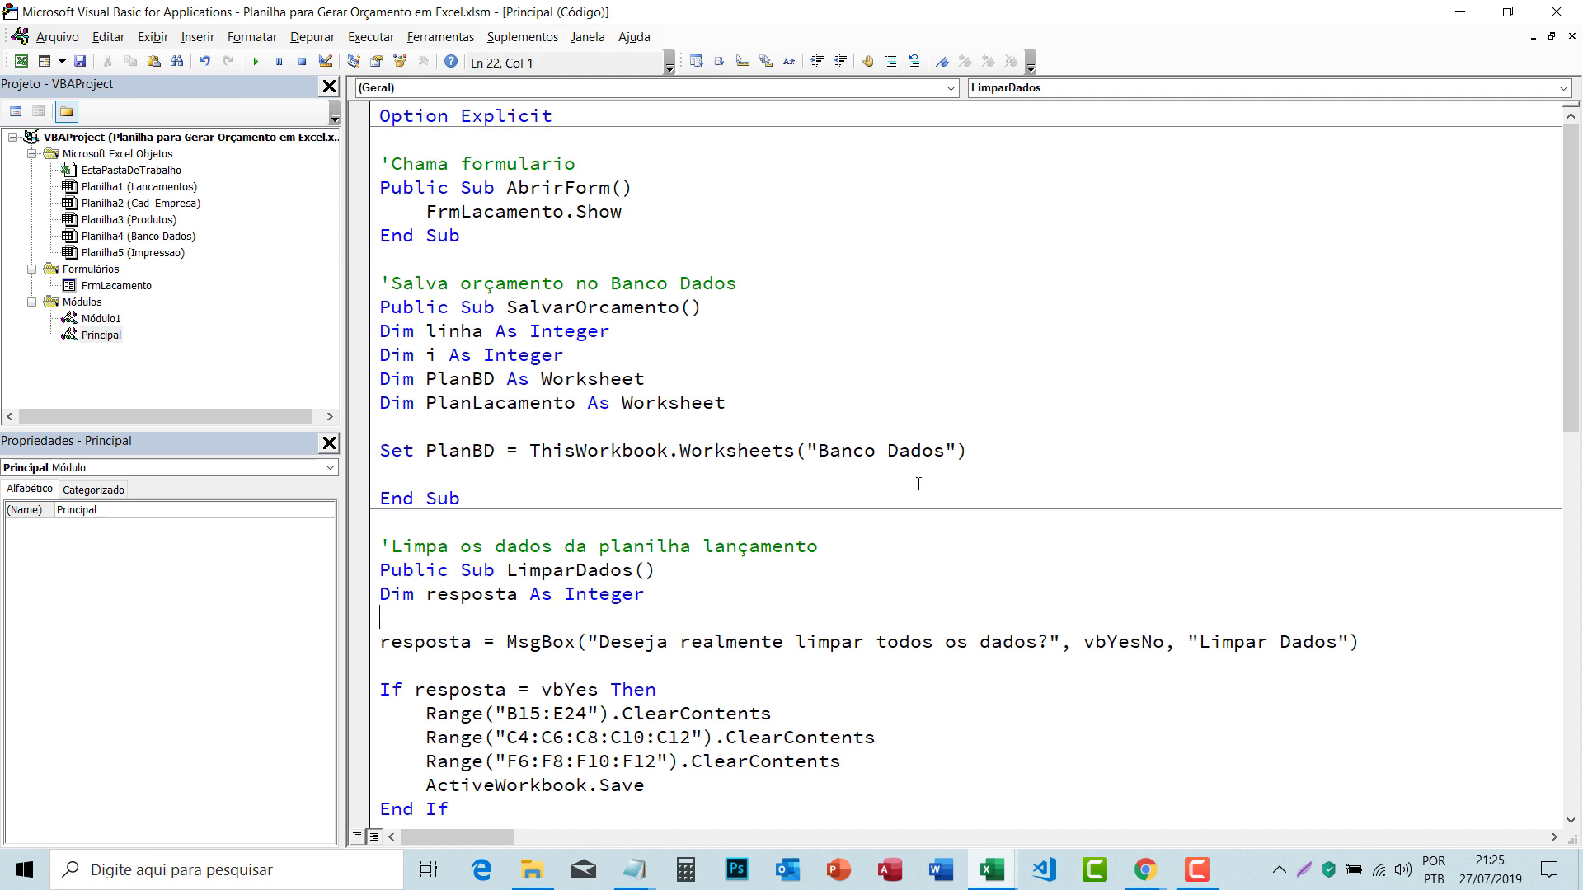
Step: Duplicate the Set line as Set PlanLacamento = ThisWorkbook.Worksheets("Banco Dados"), leaving blank lines below
drag(380, 450, 973, 450)
click(972, 450)
key(shift+Home)
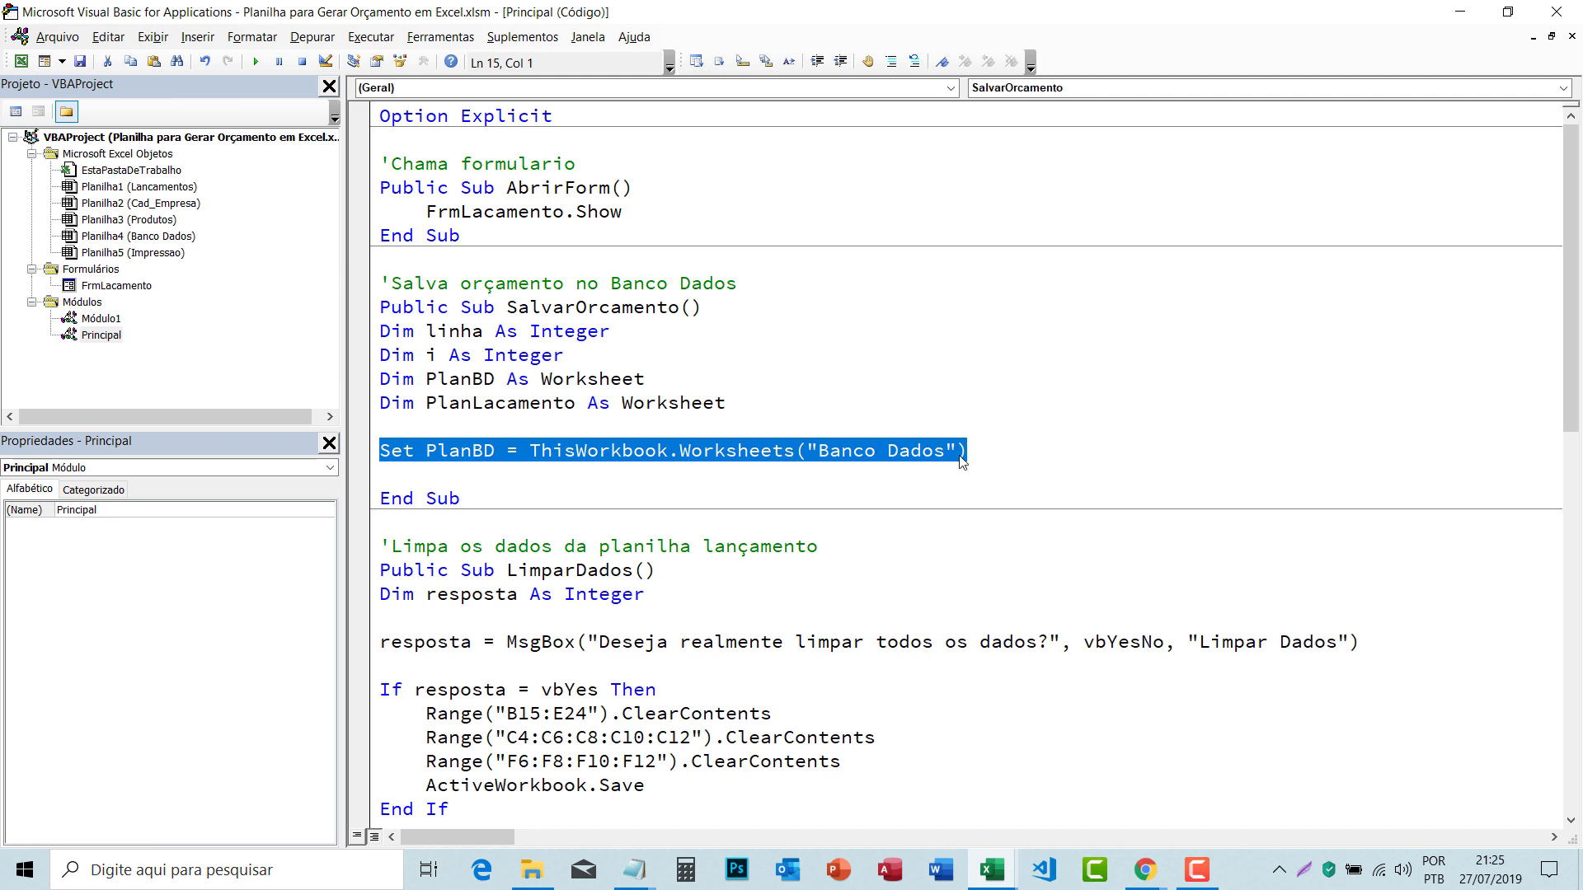
click(976, 452)
key(Return)
text(Set PlanBD = ThisWorkbook.Worksheets("Banco Dados"))
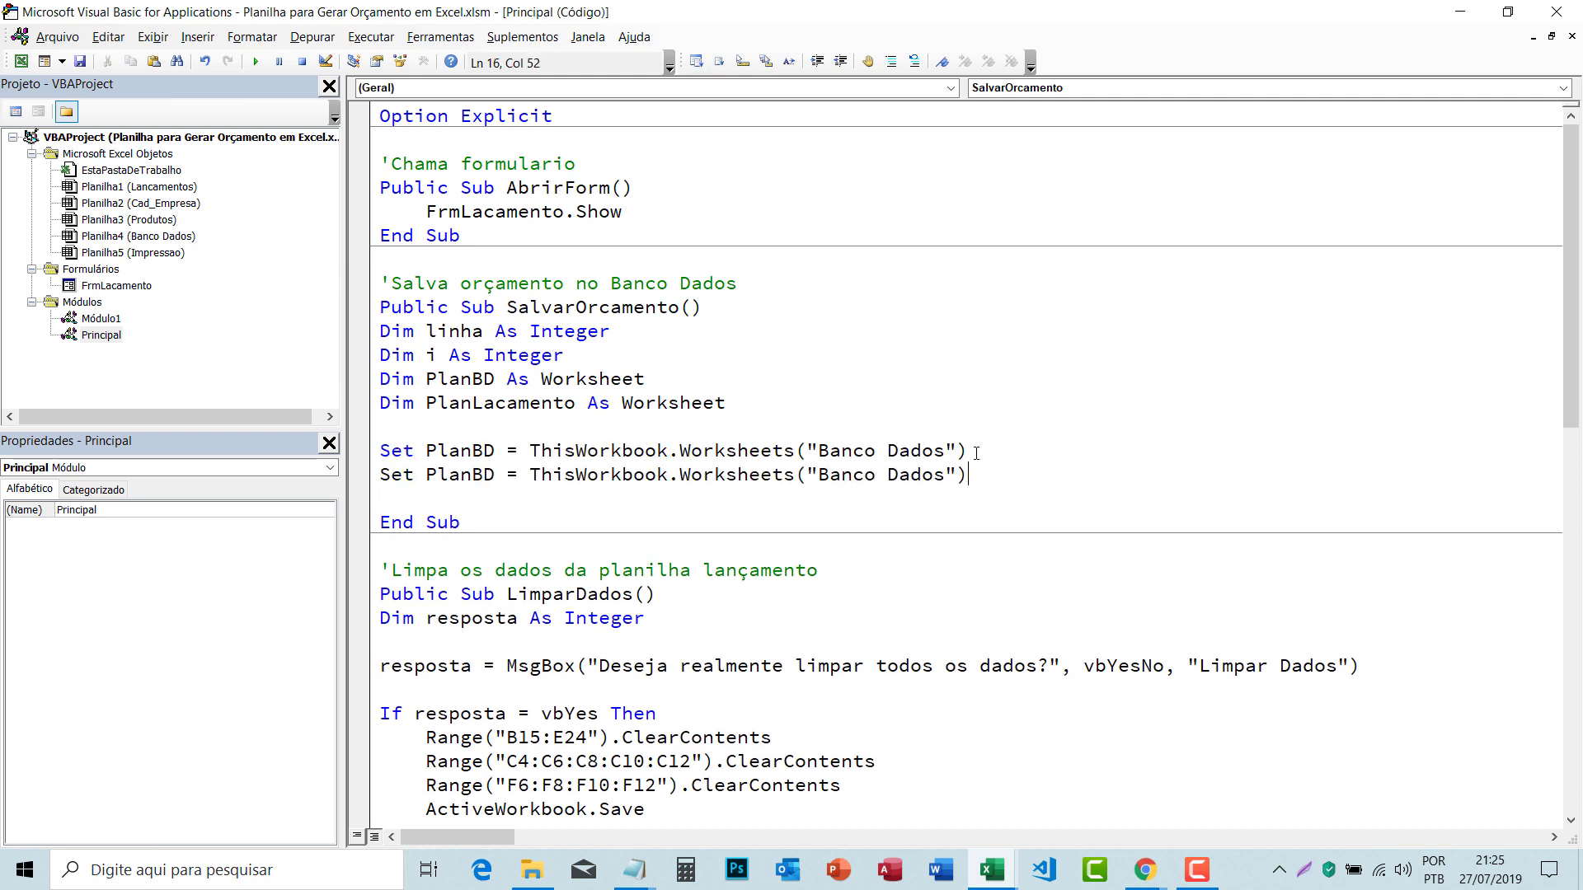
click(492, 477)
key(BackSpace)
key(BackSpace)
text(Lacamento)
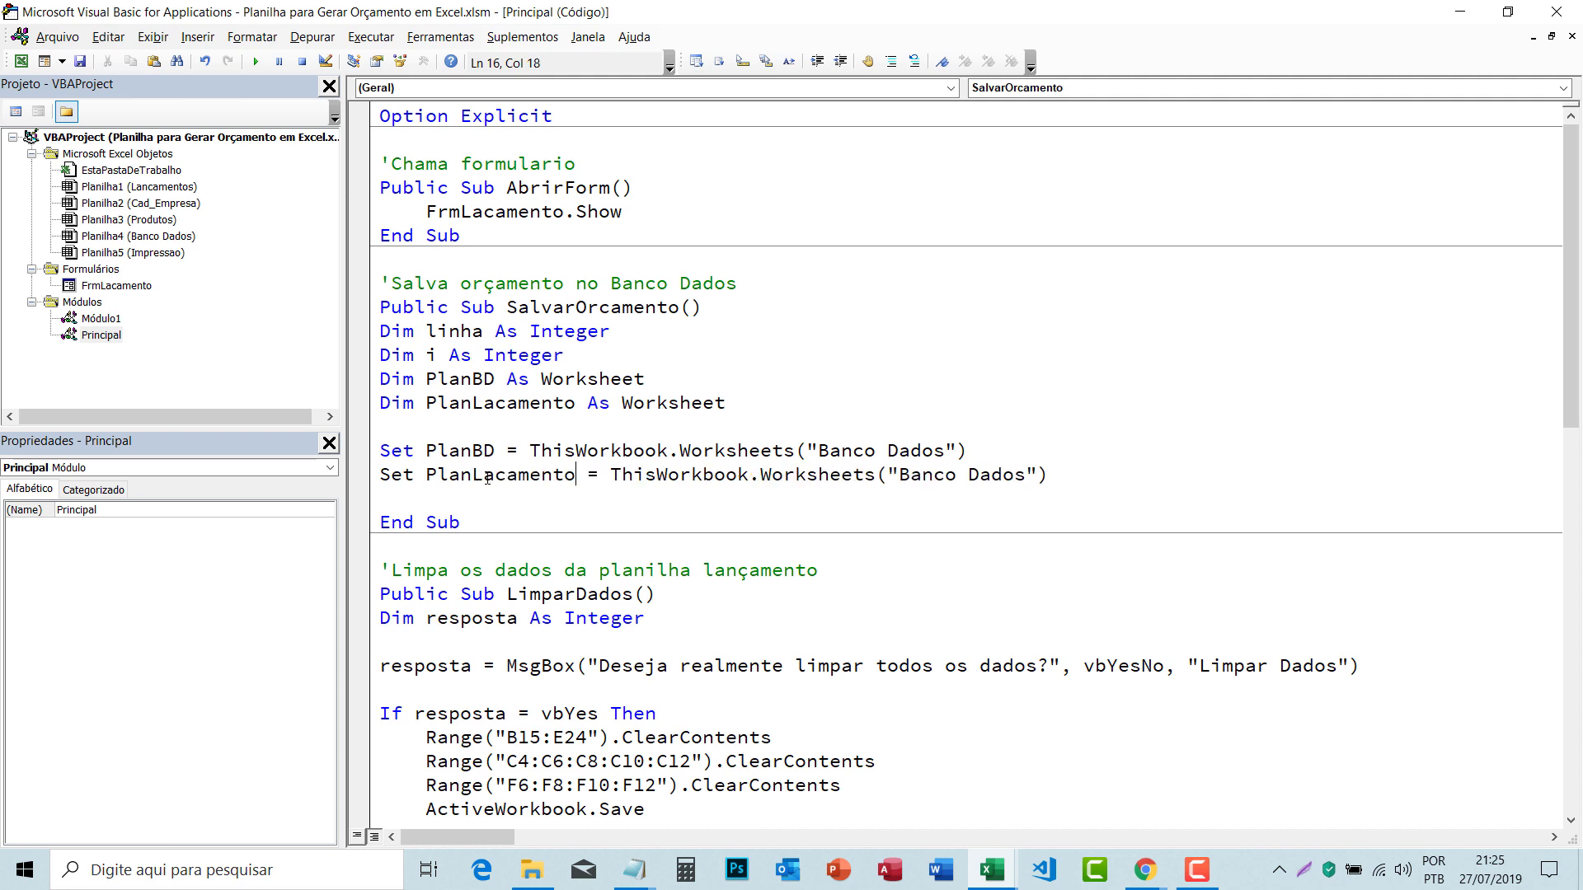
click(453, 493)
click(1054, 473)
key(Return)
key(Return)
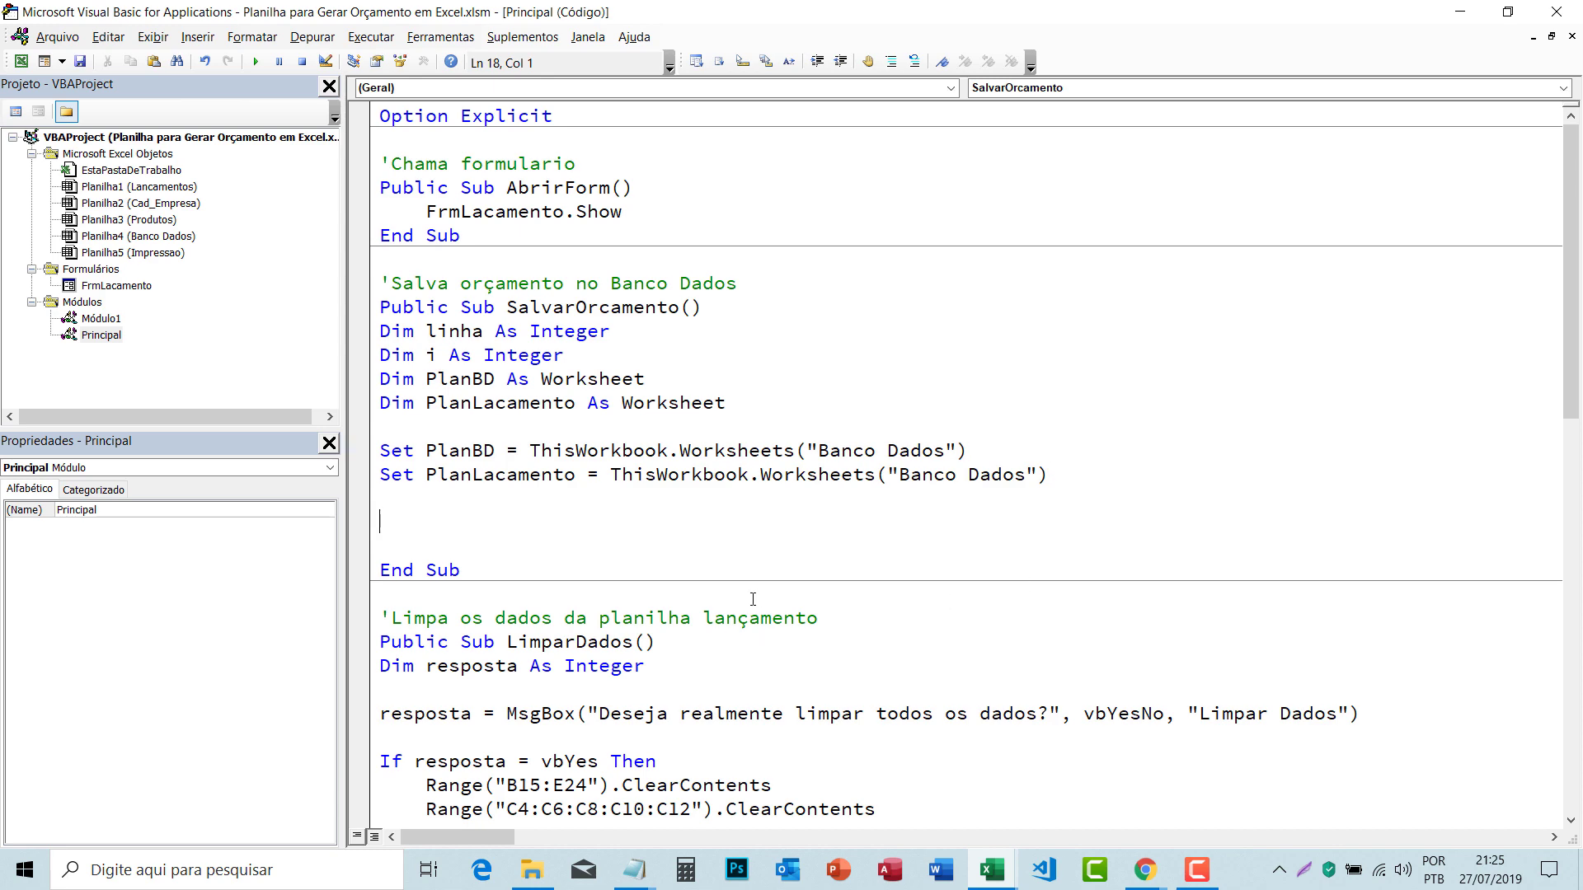
Step: Look over the stored quote rows on the Banco Dados sheet, then reopen the Visual Basic editor
click(22, 63)
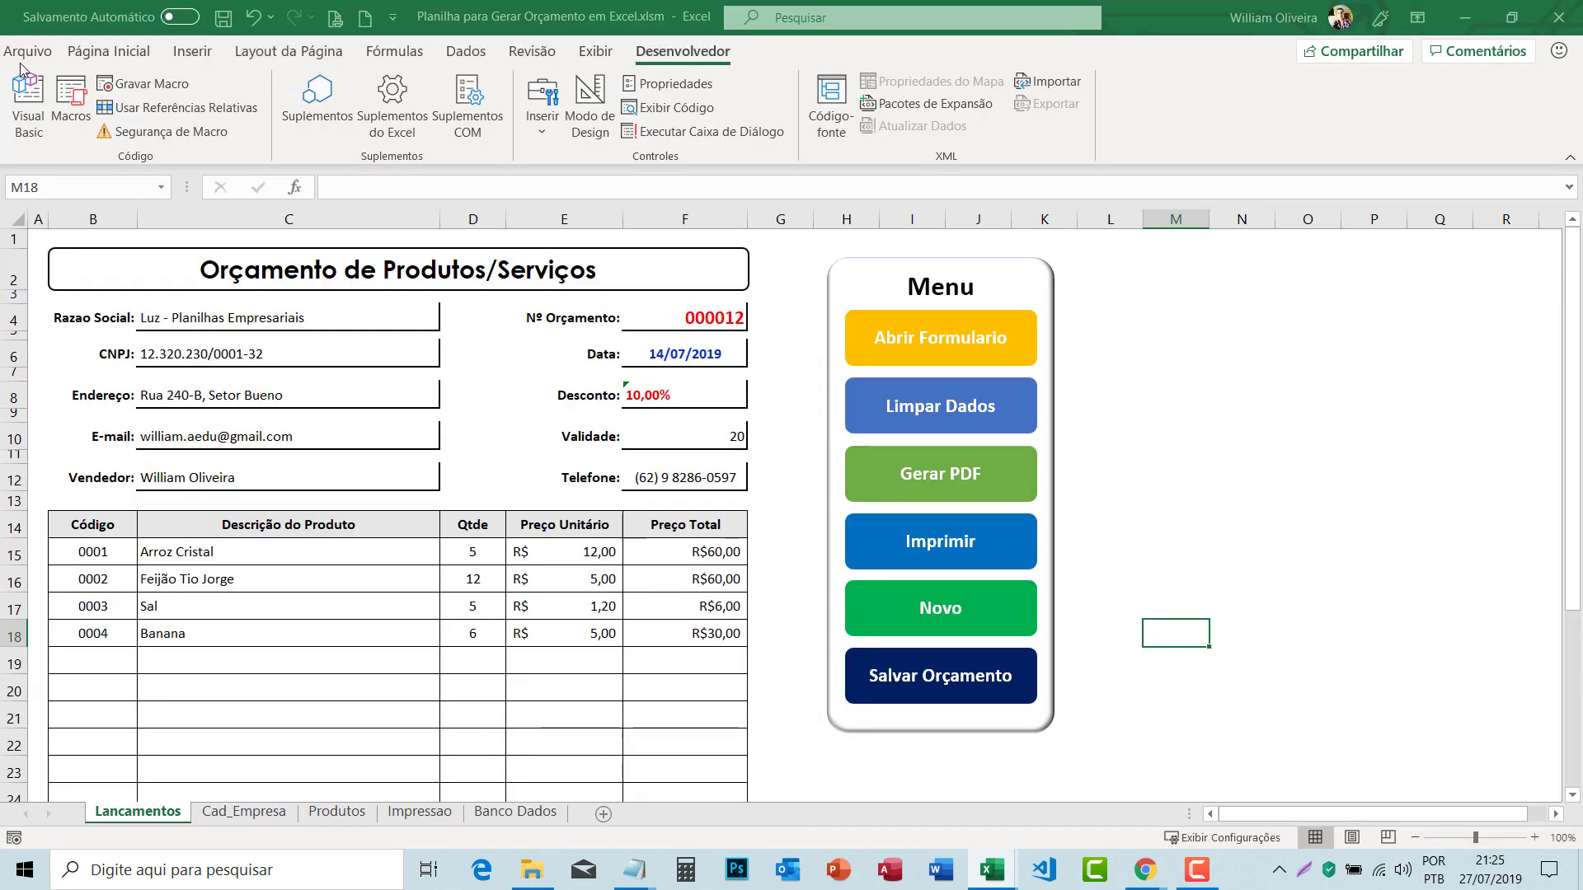
click(515, 812)
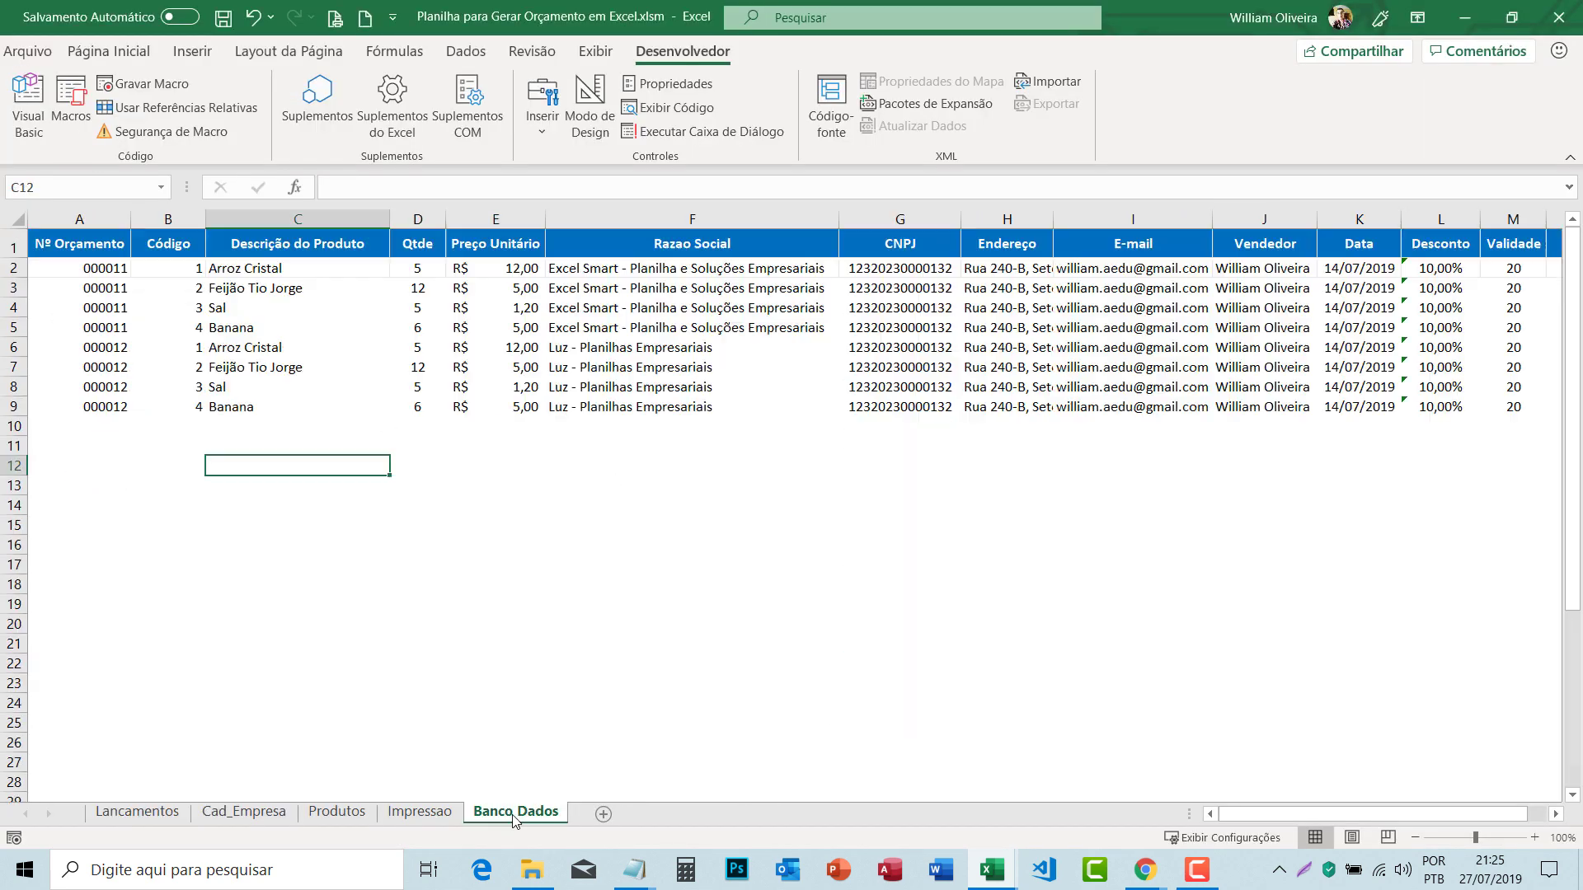
click(606, 330)
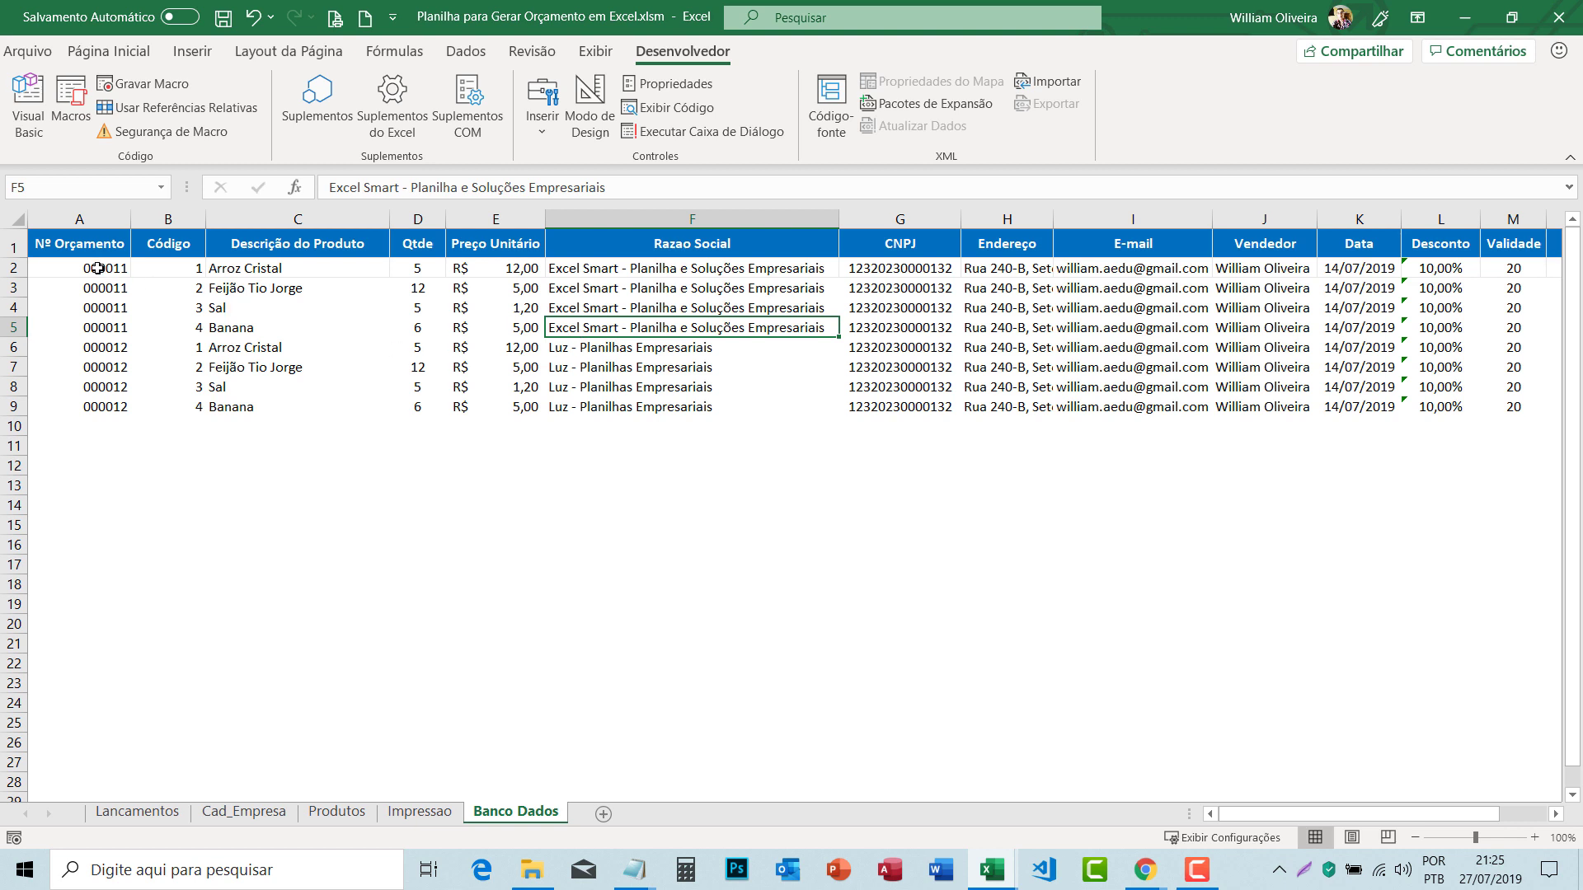
mouse_move(97, 267)
mouse_down()
mouse_move(1382, 427)
mouse_move(1386, 410)
mouse_up()
click(1440, 387)
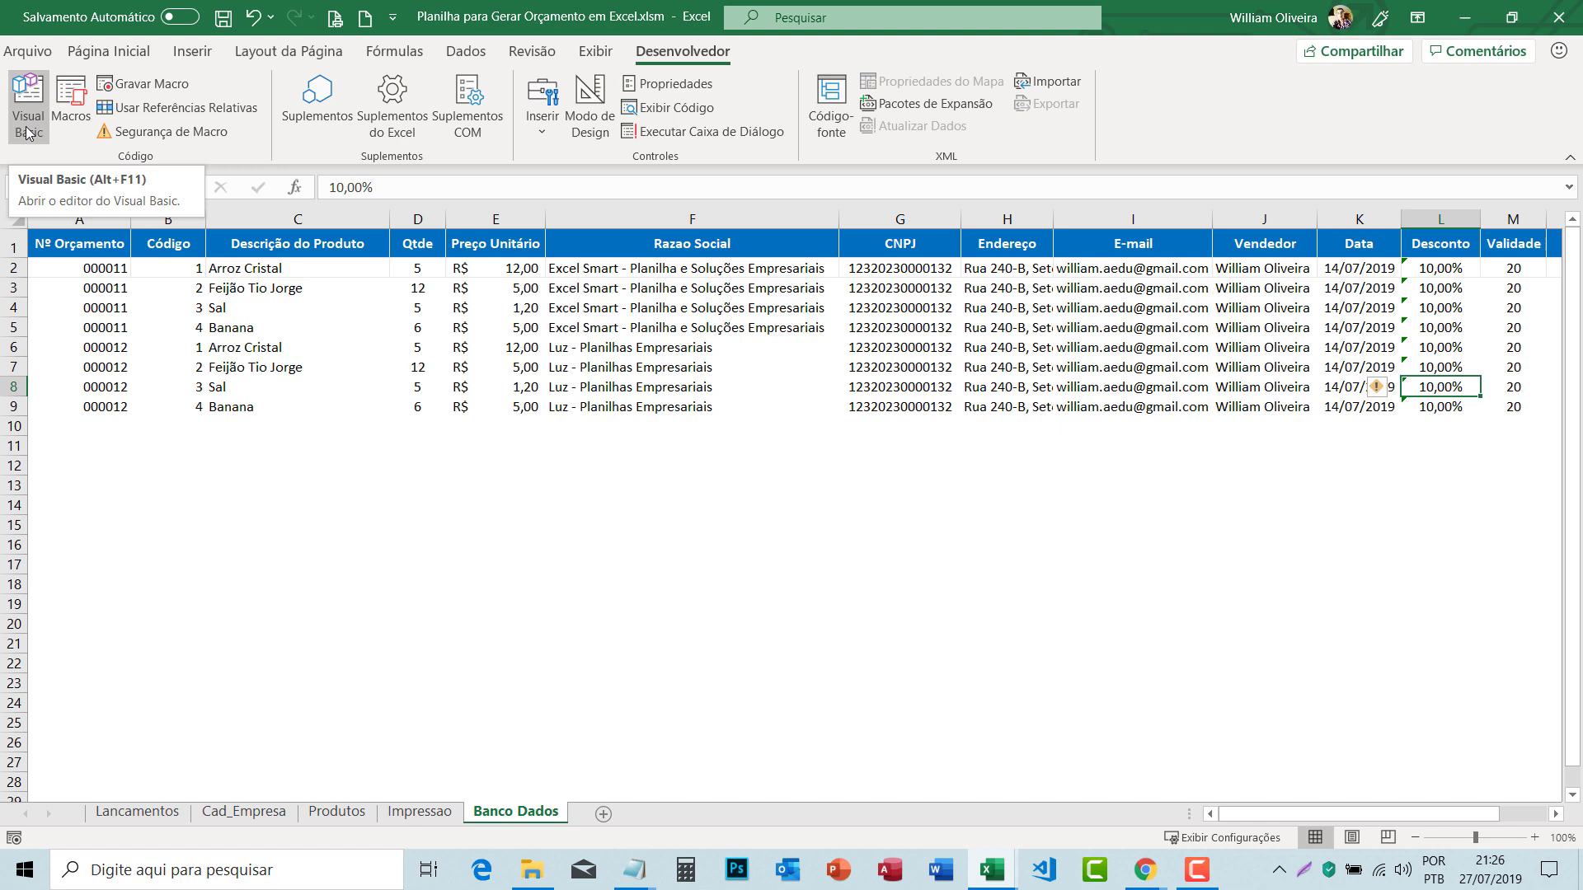
click(27, 128)
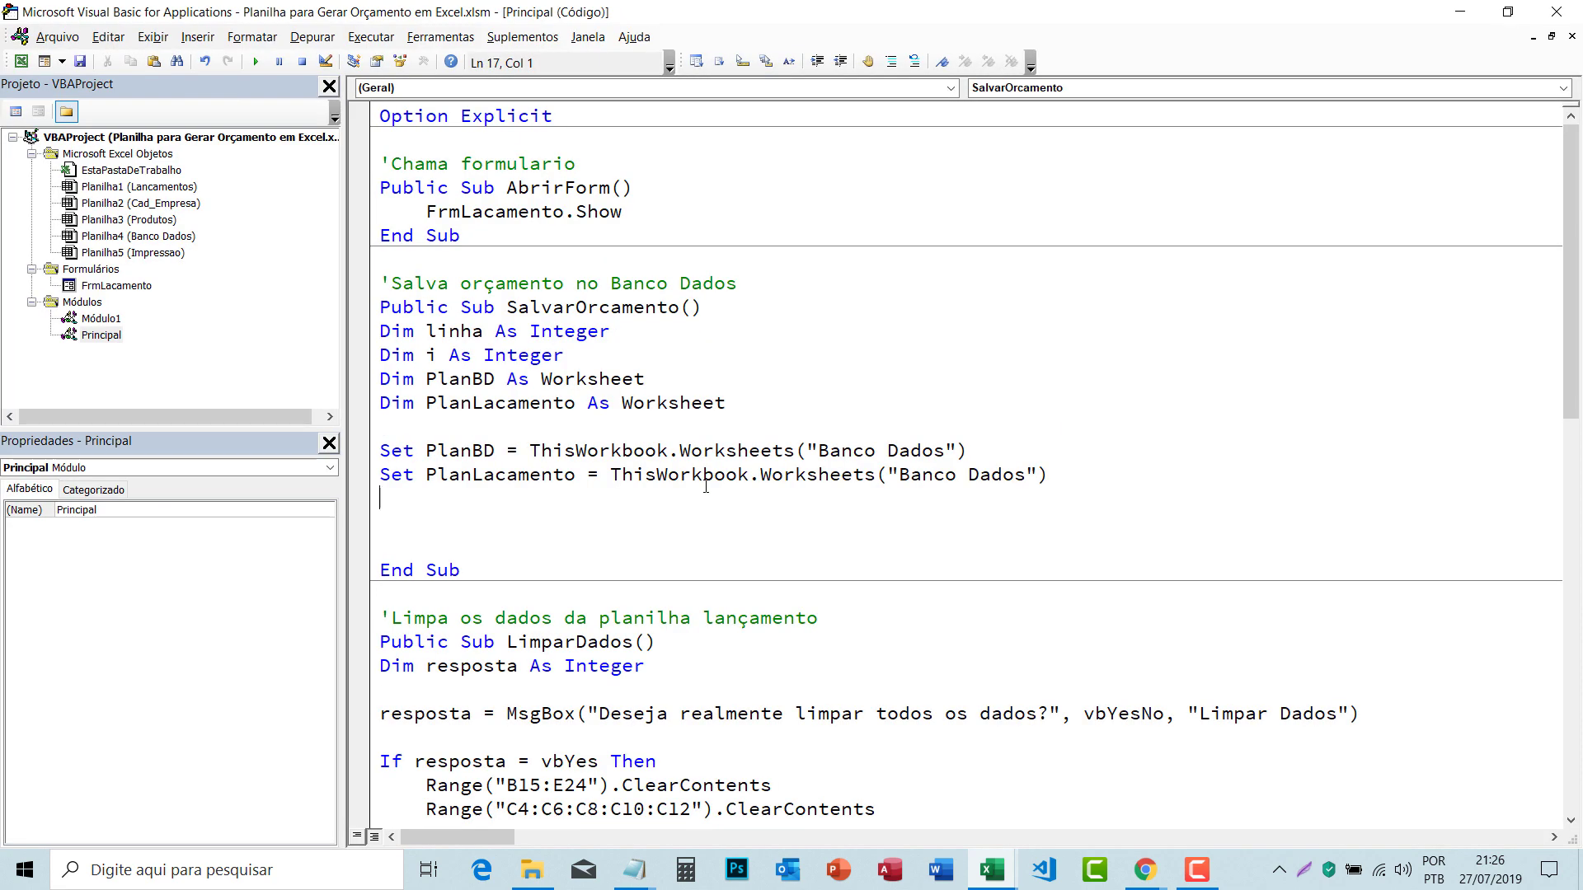
Step: Begin the linha assignment as linha = PlanBD.Range("A" & Rows using completions
key(Return)
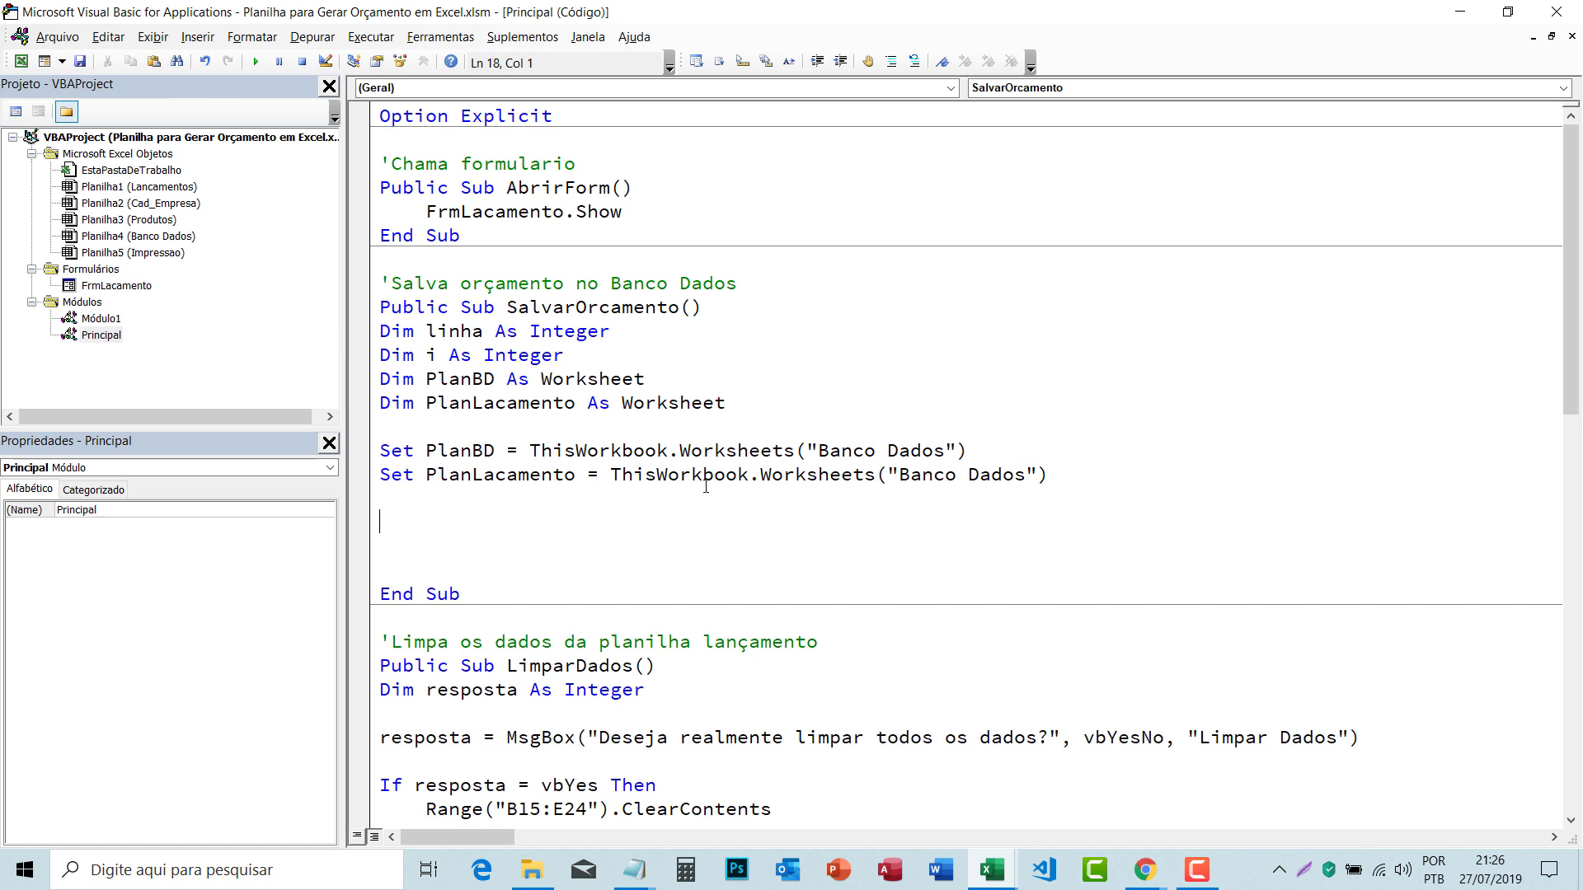
text(linha = )
text(pl)
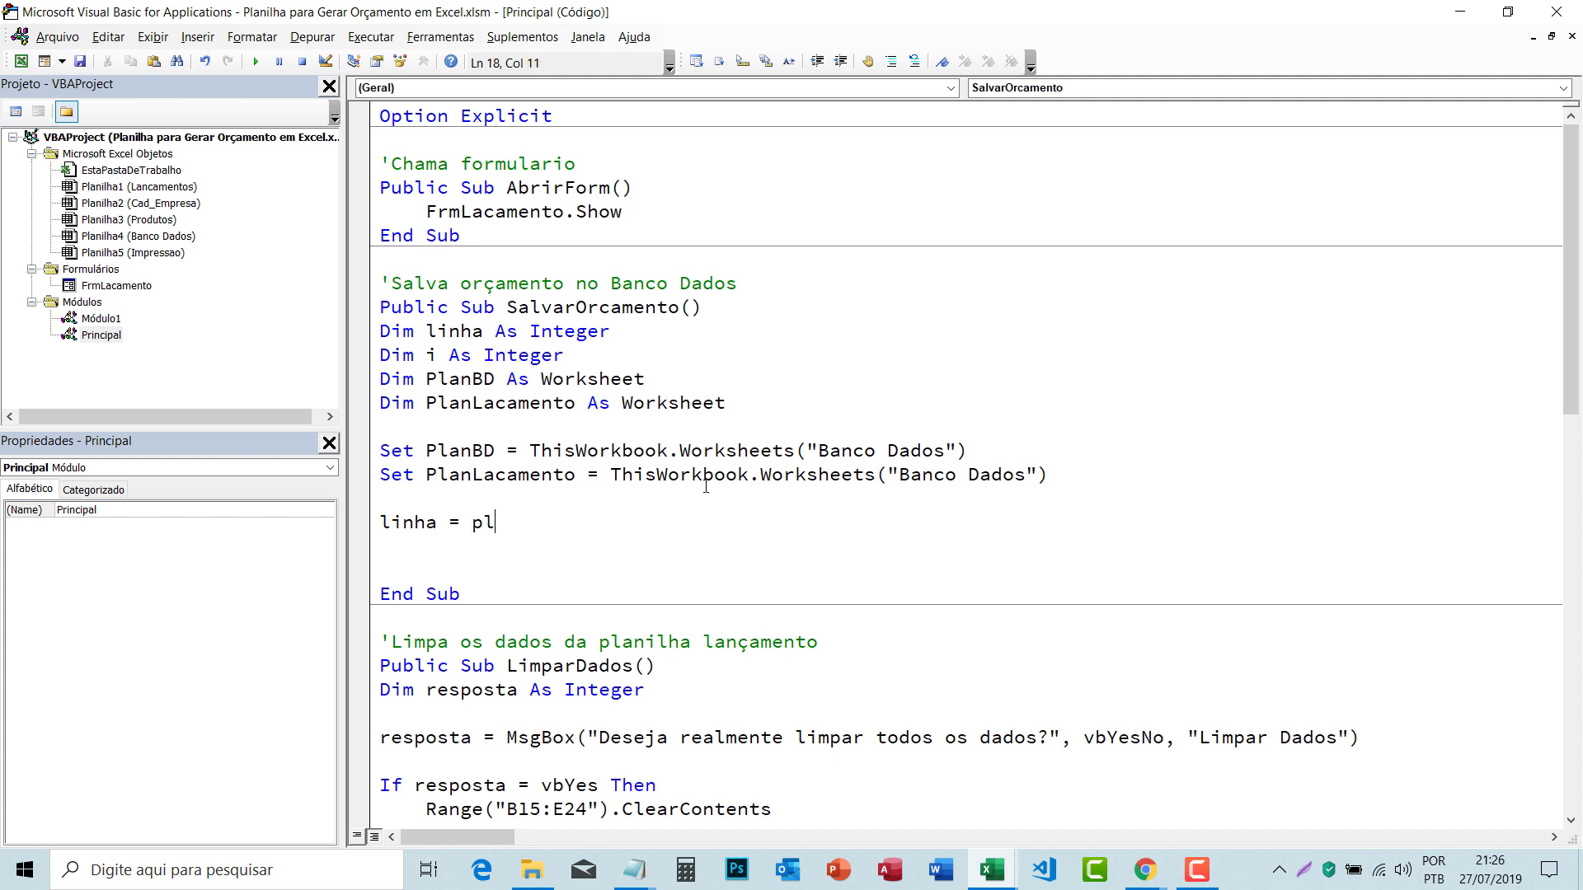
text(an)
key(ctrl+space)
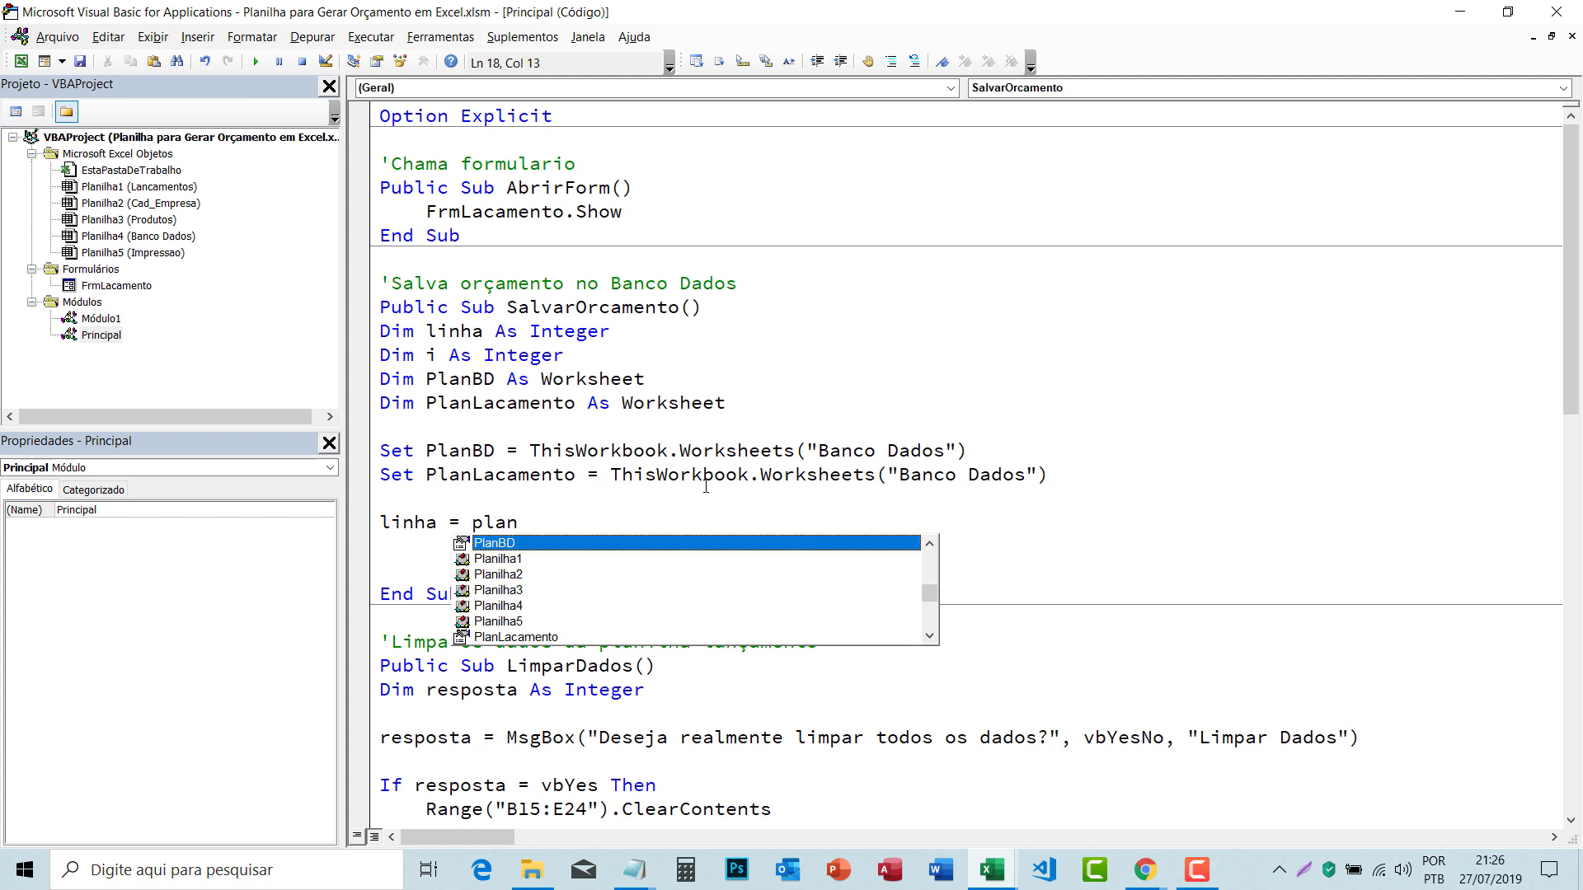
text(bd)
key(Tab)
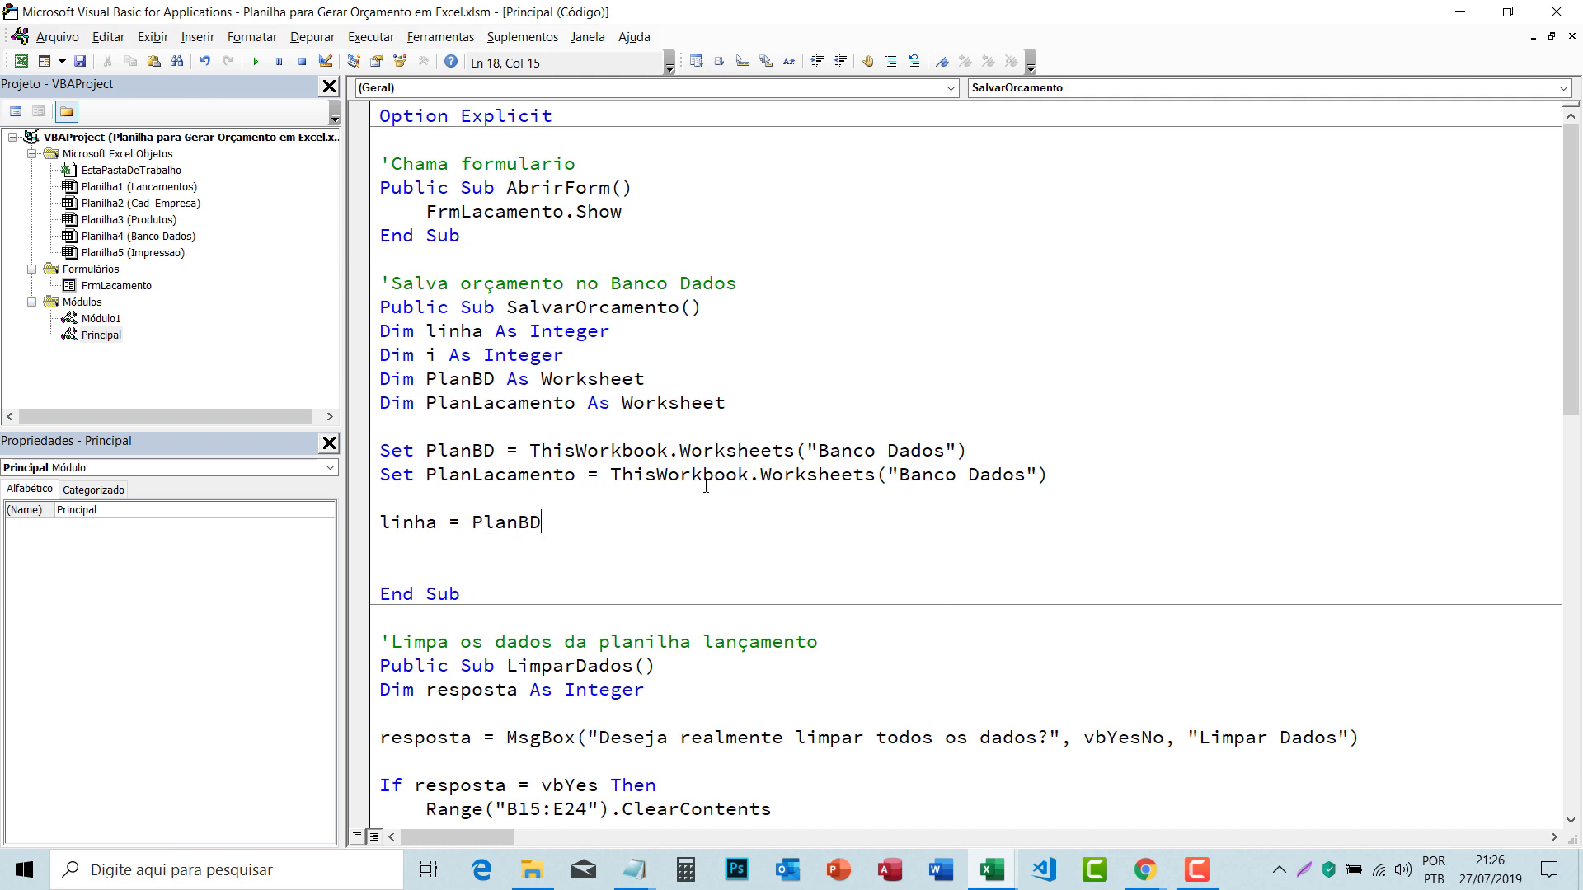
text(.r)
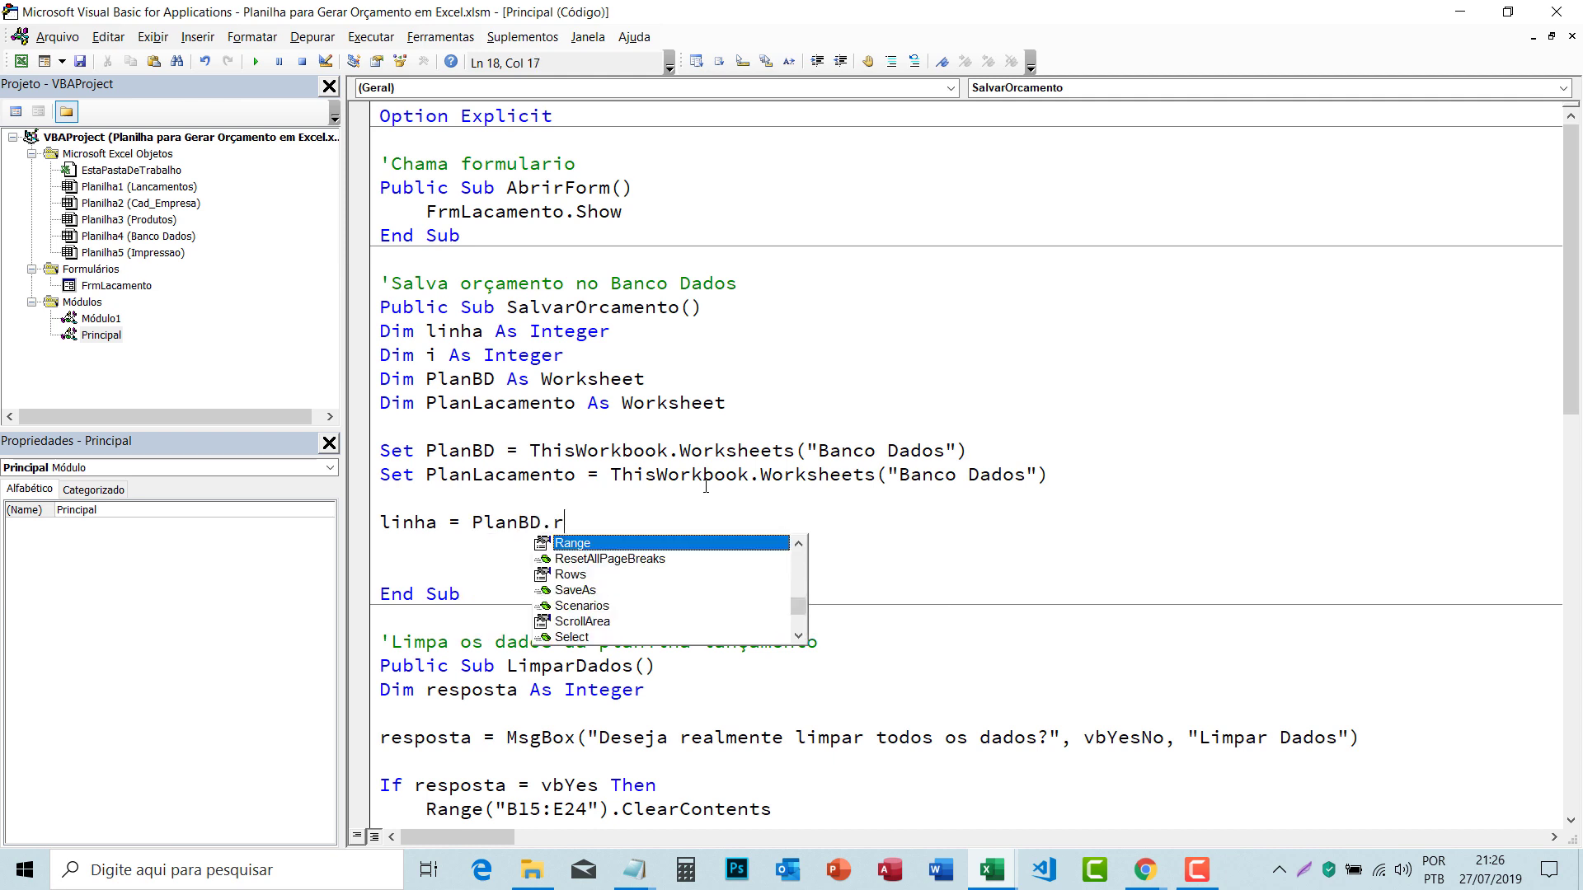
text(a)
key(Tab)
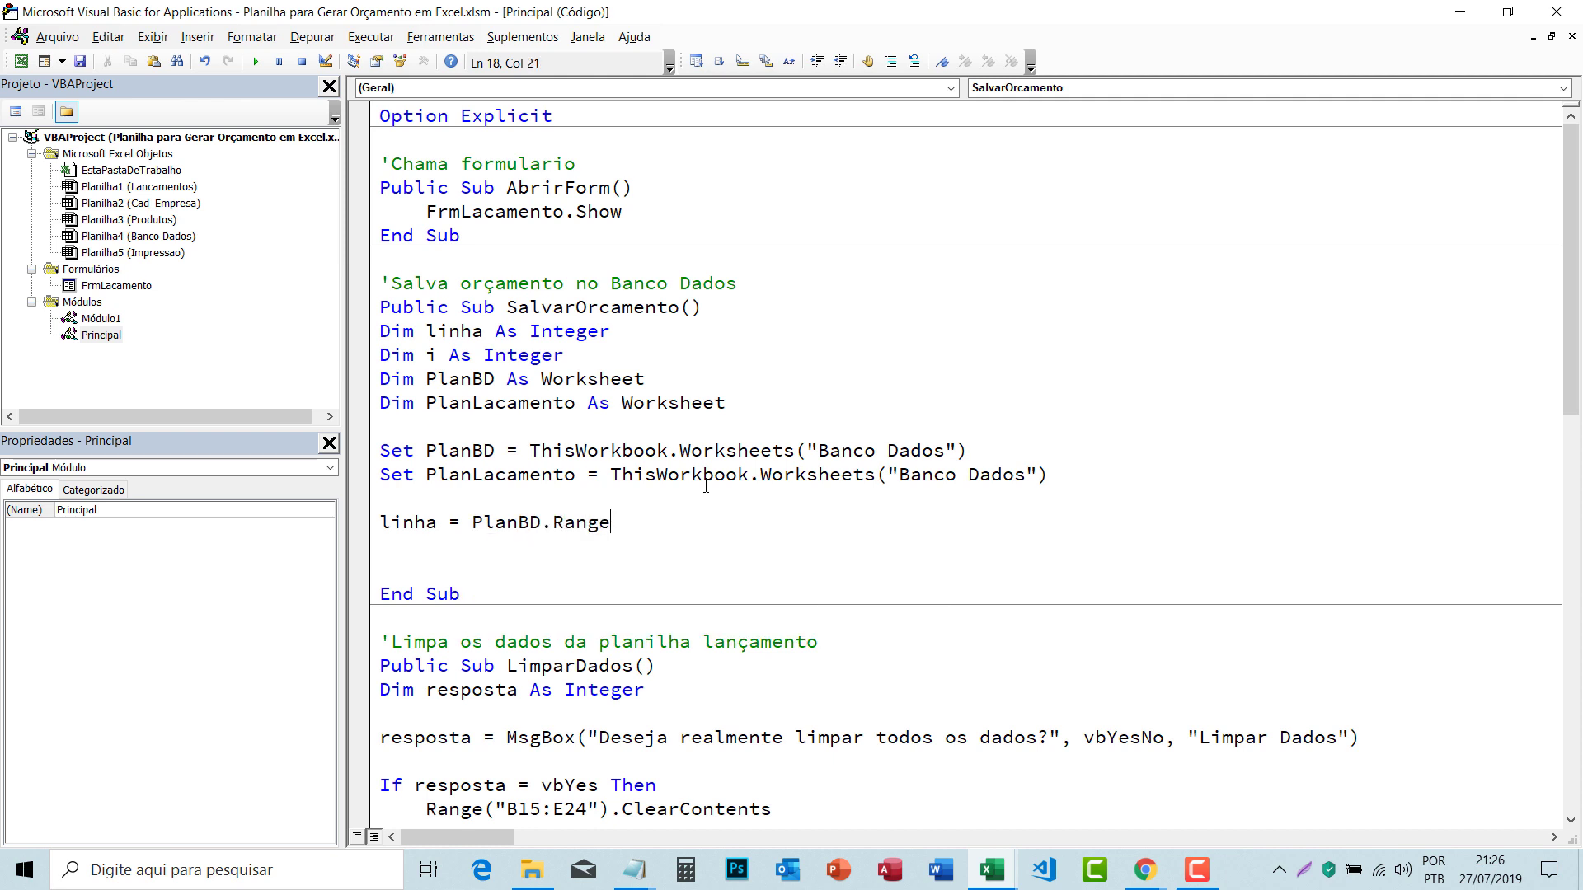
text((")
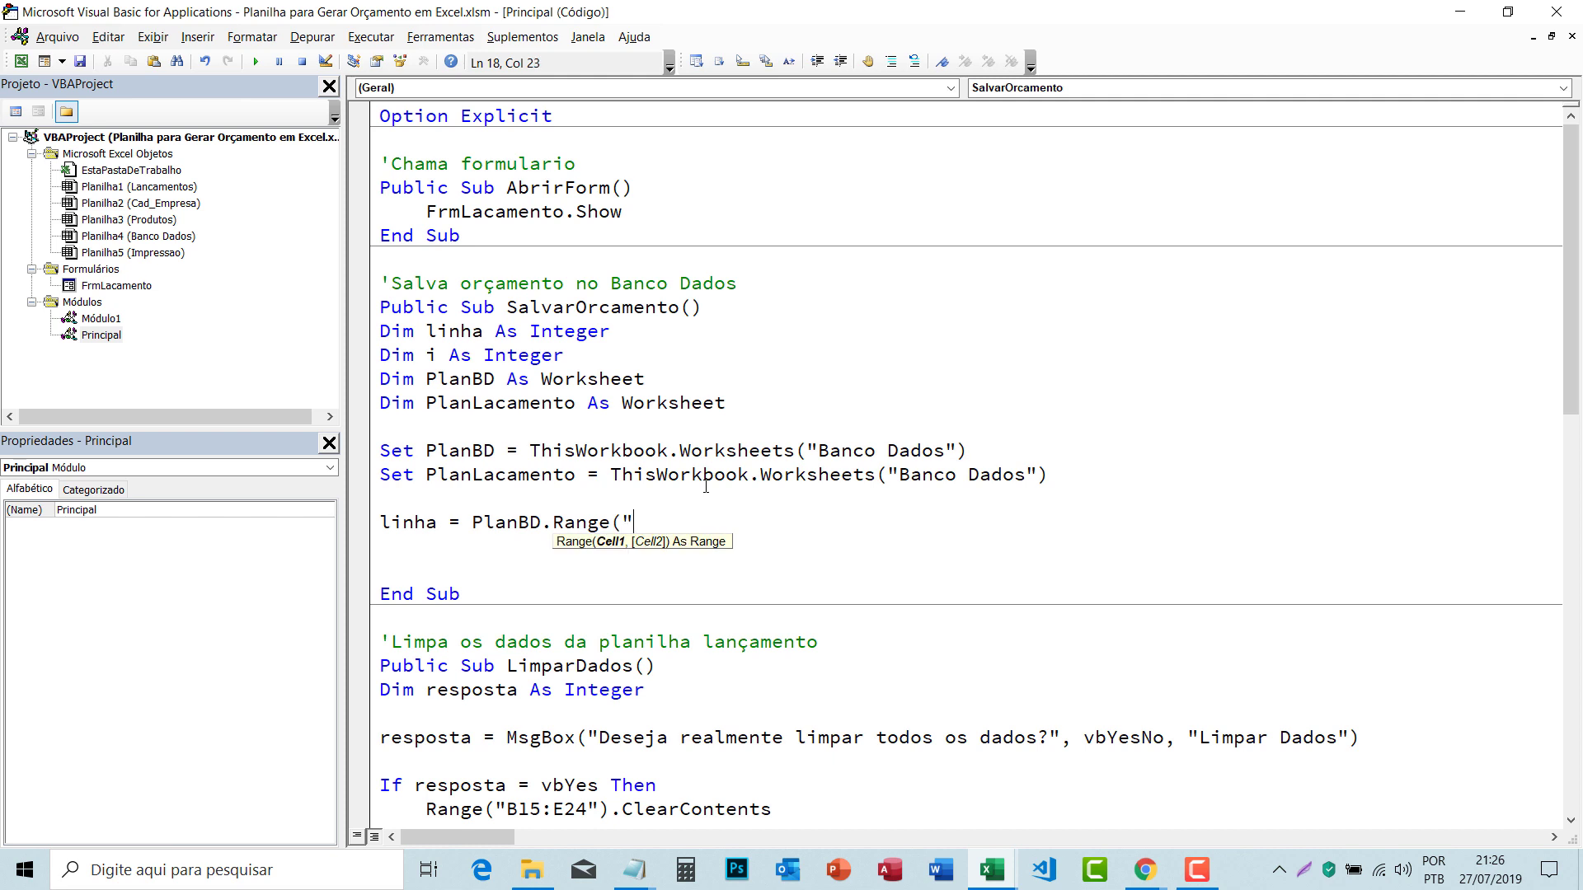
text(A")
text(& )
text(r)
text(o)
key(ctrl+space)
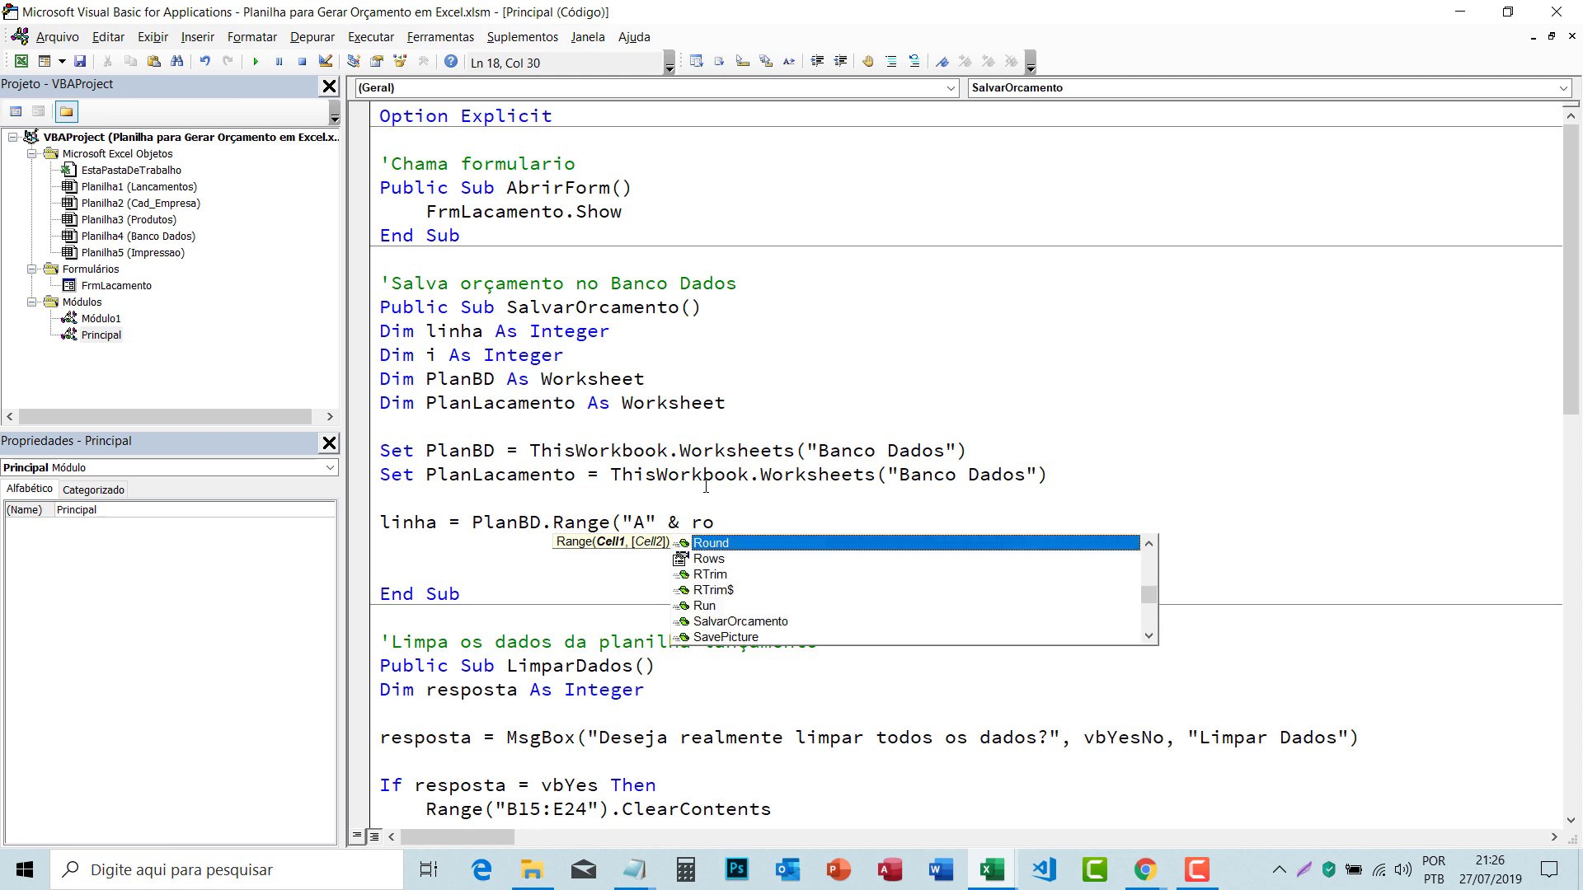
key(Down)
key(Tab)
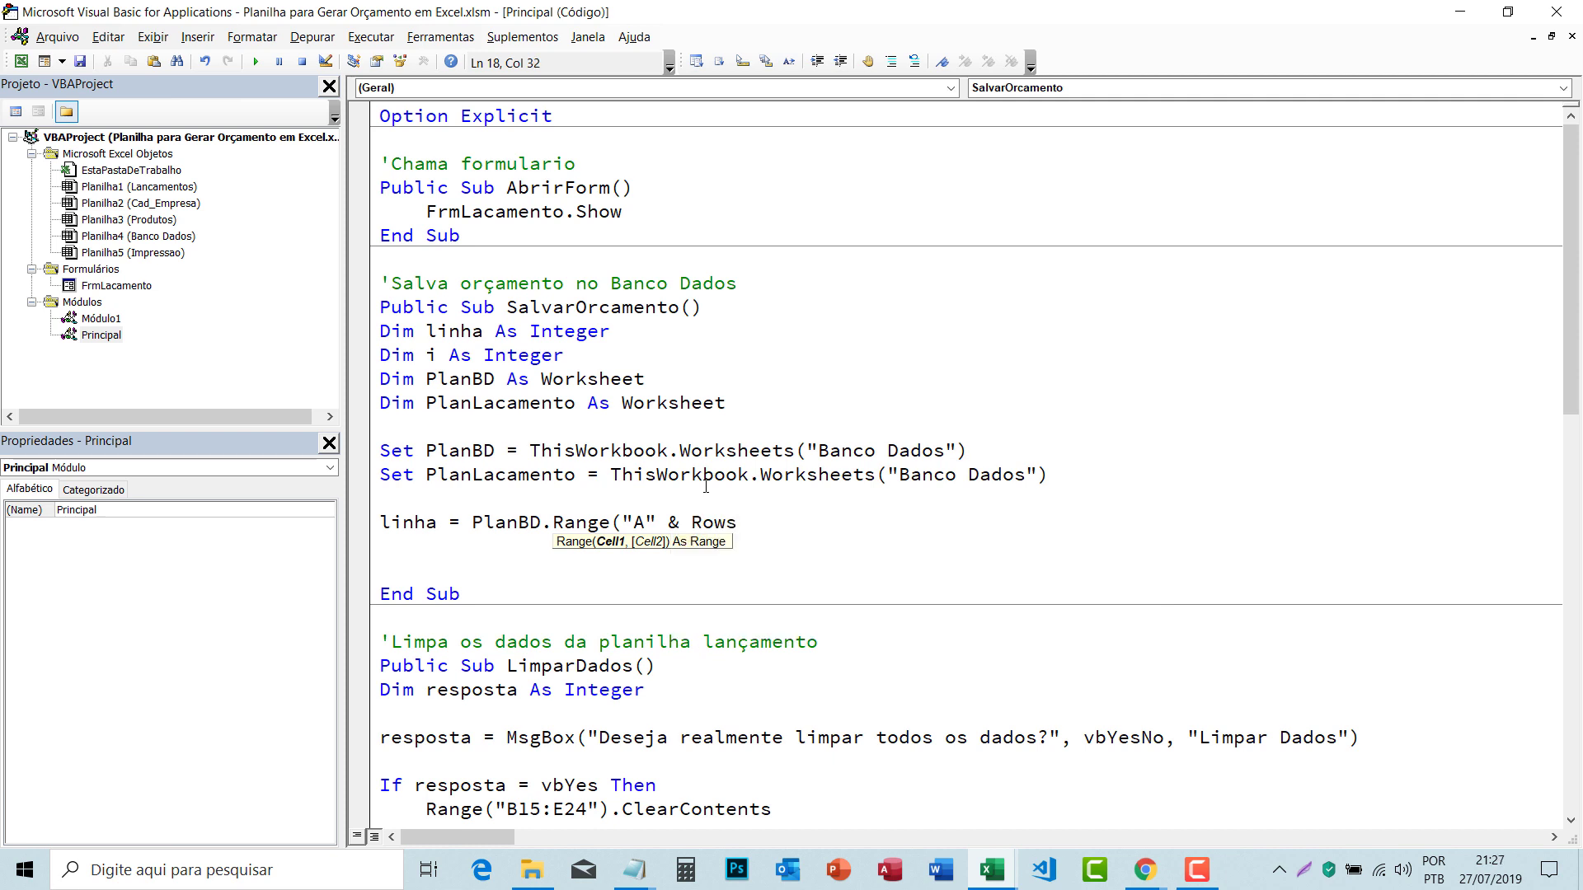
Step: Complete it with .Count).End(xlUp).Row + 1 and add blank lines below
text(.con)
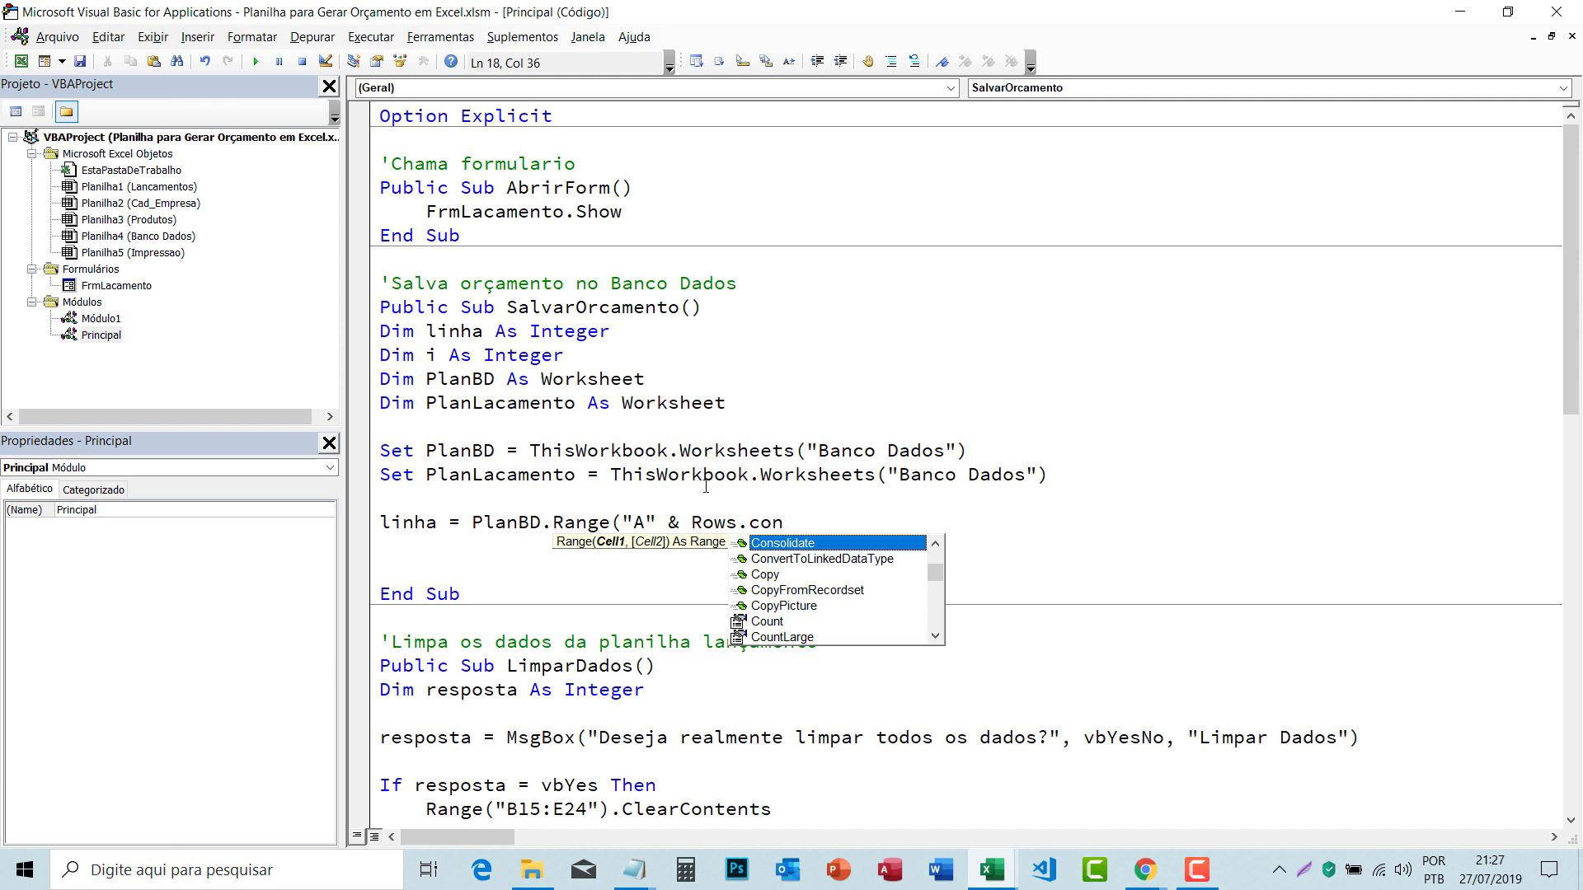
key(BackSpace)
text(un)
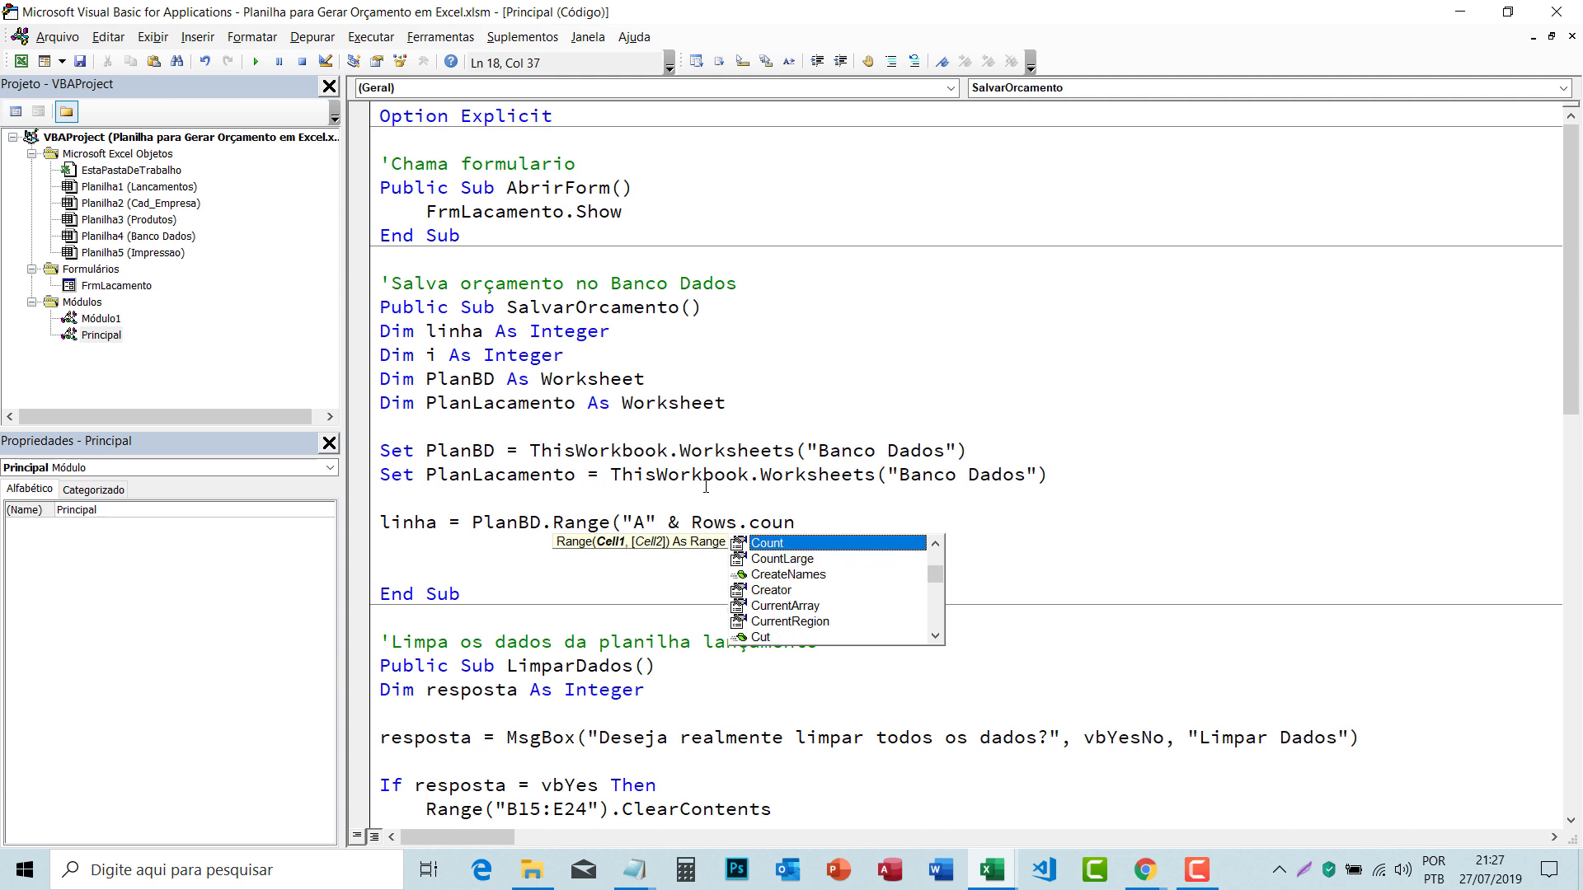
key(Tab)
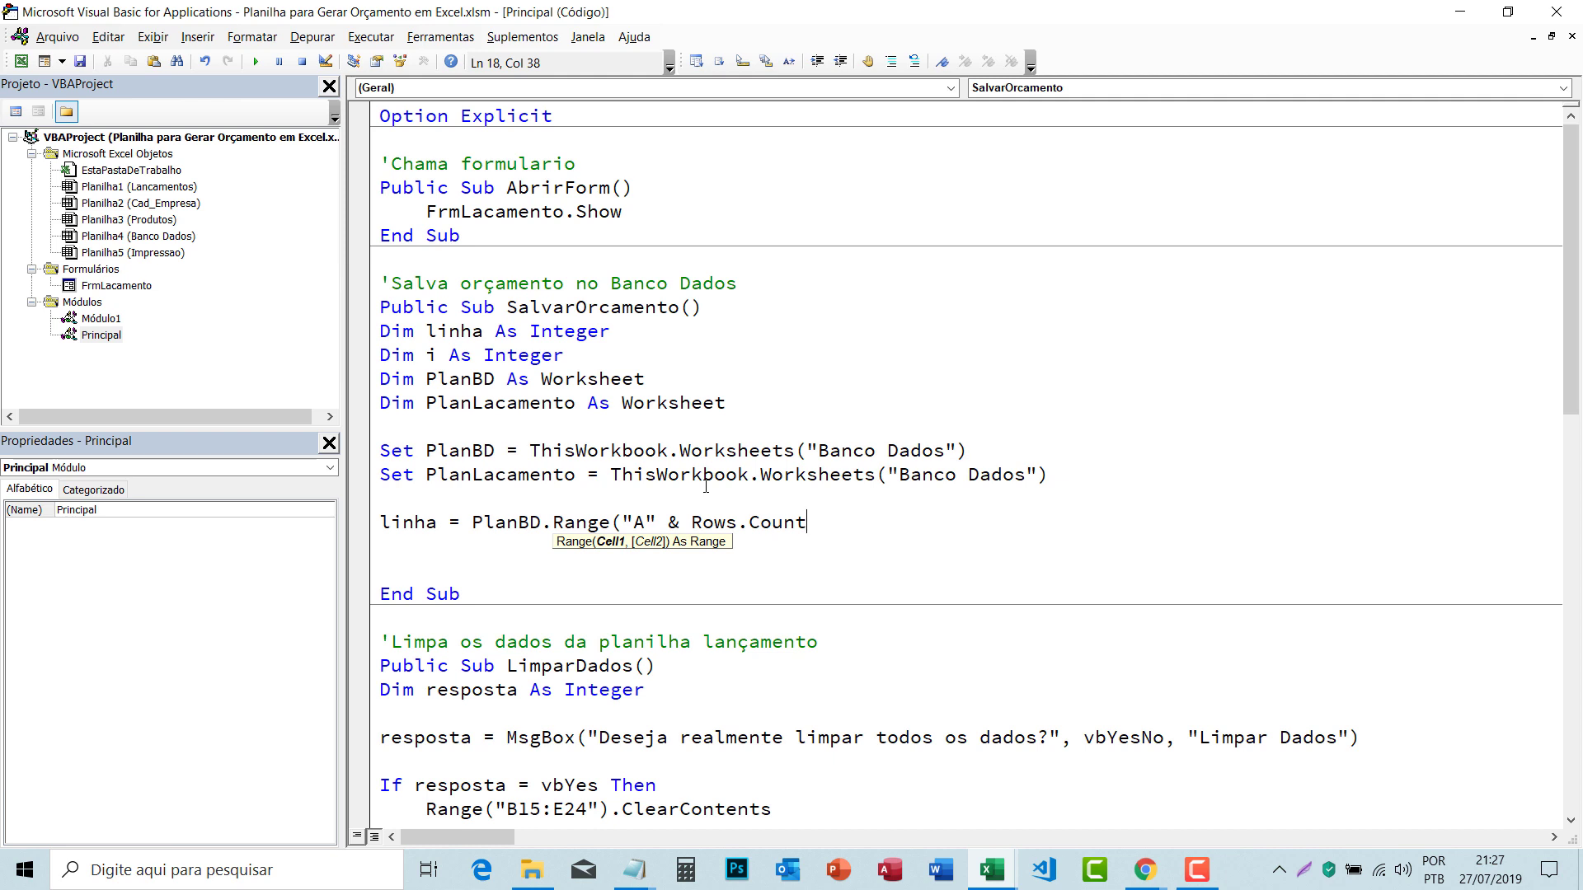
text())
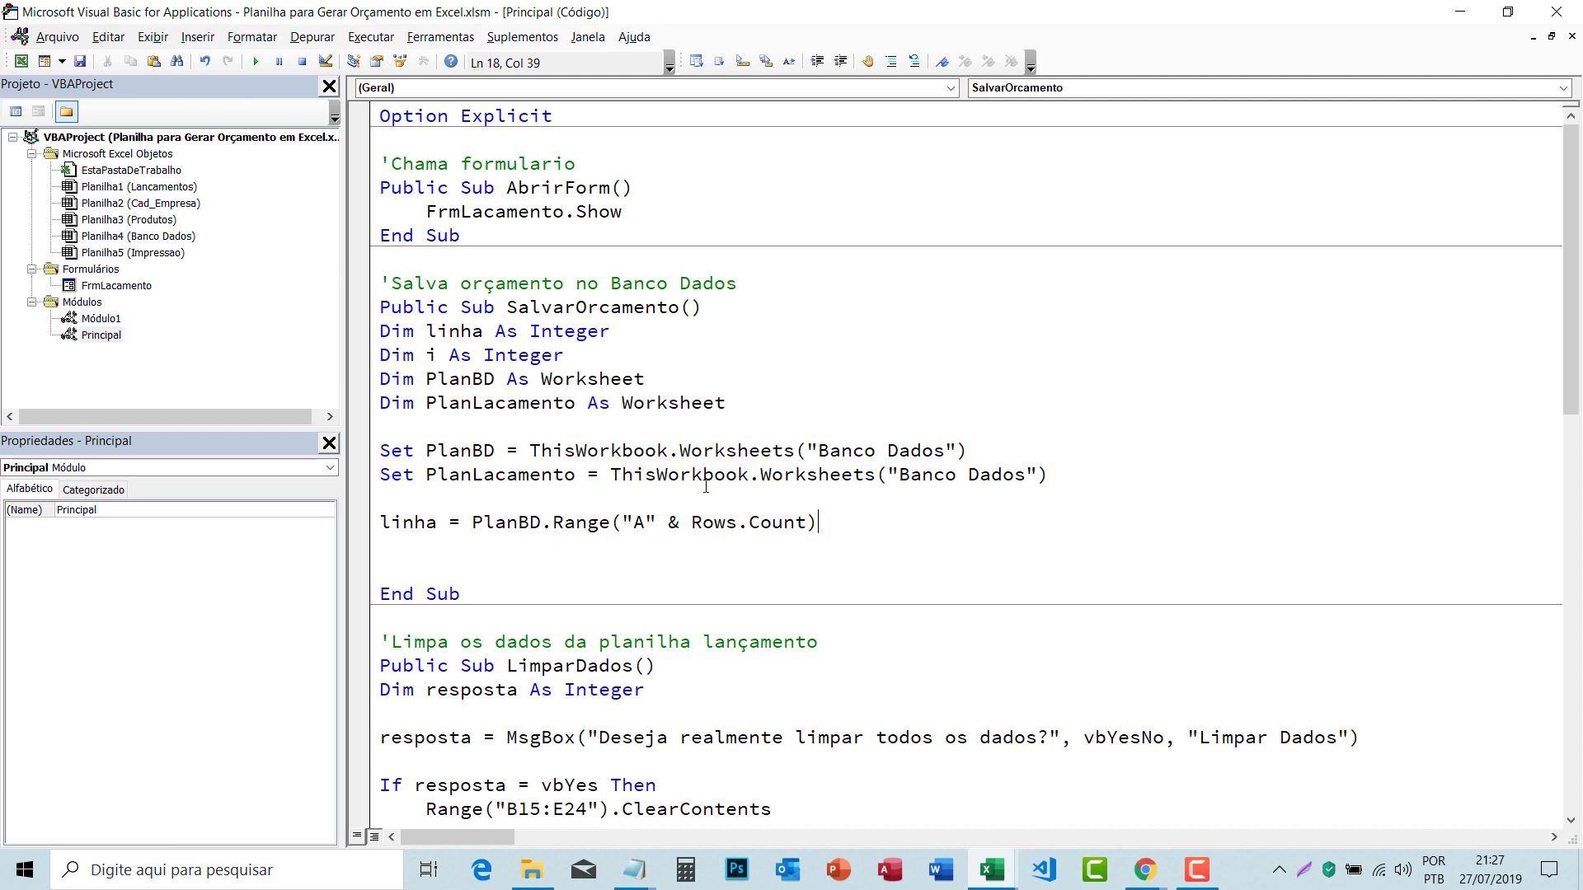
text(.e)
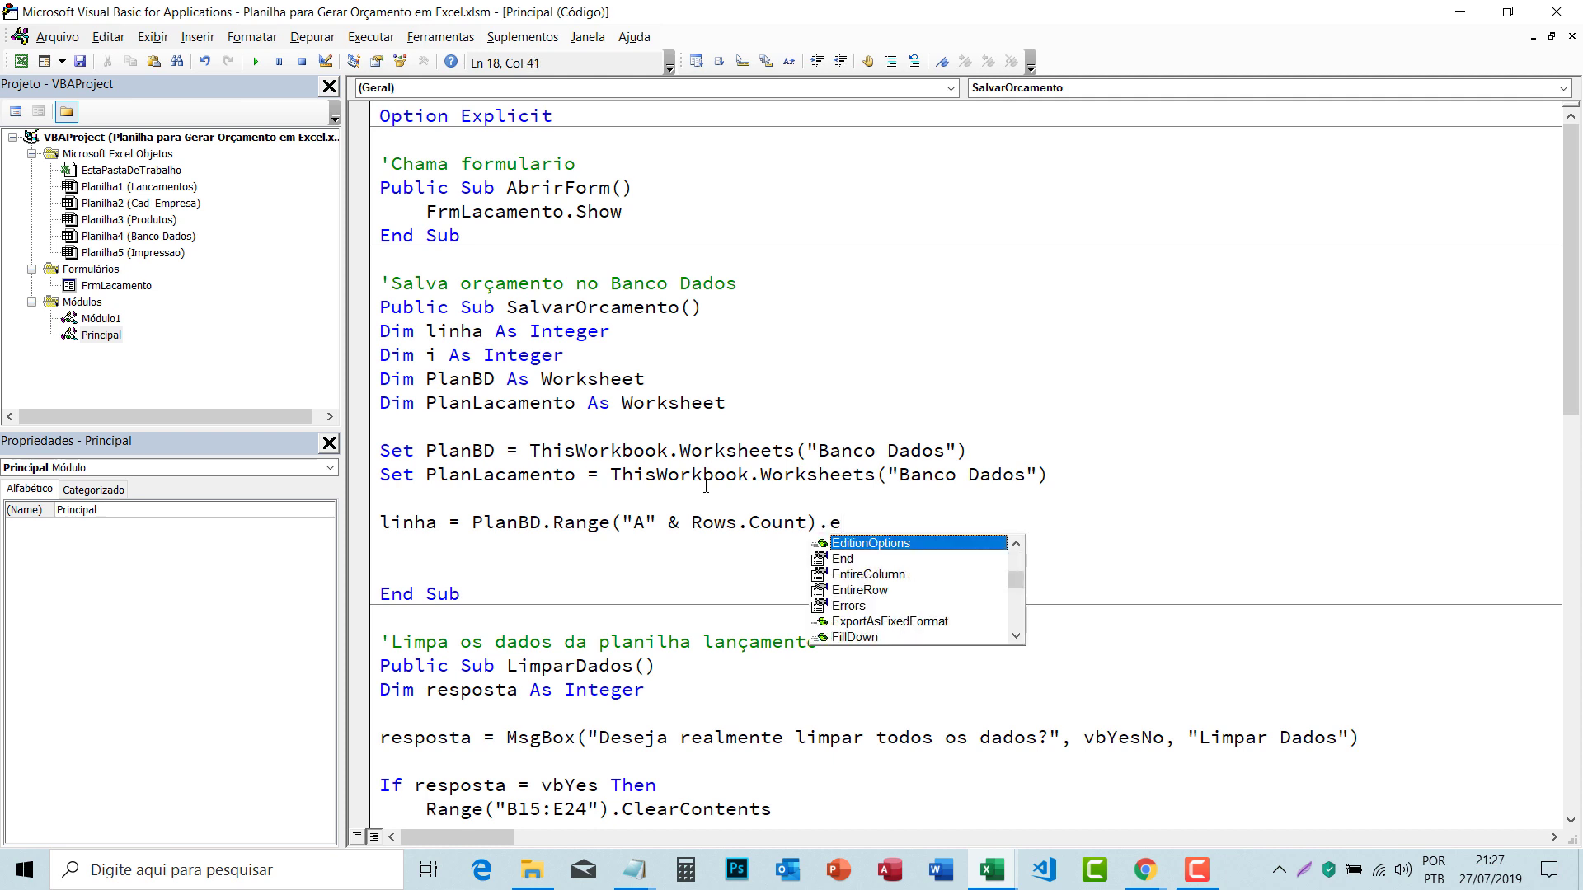
text(n)
key(Tab)
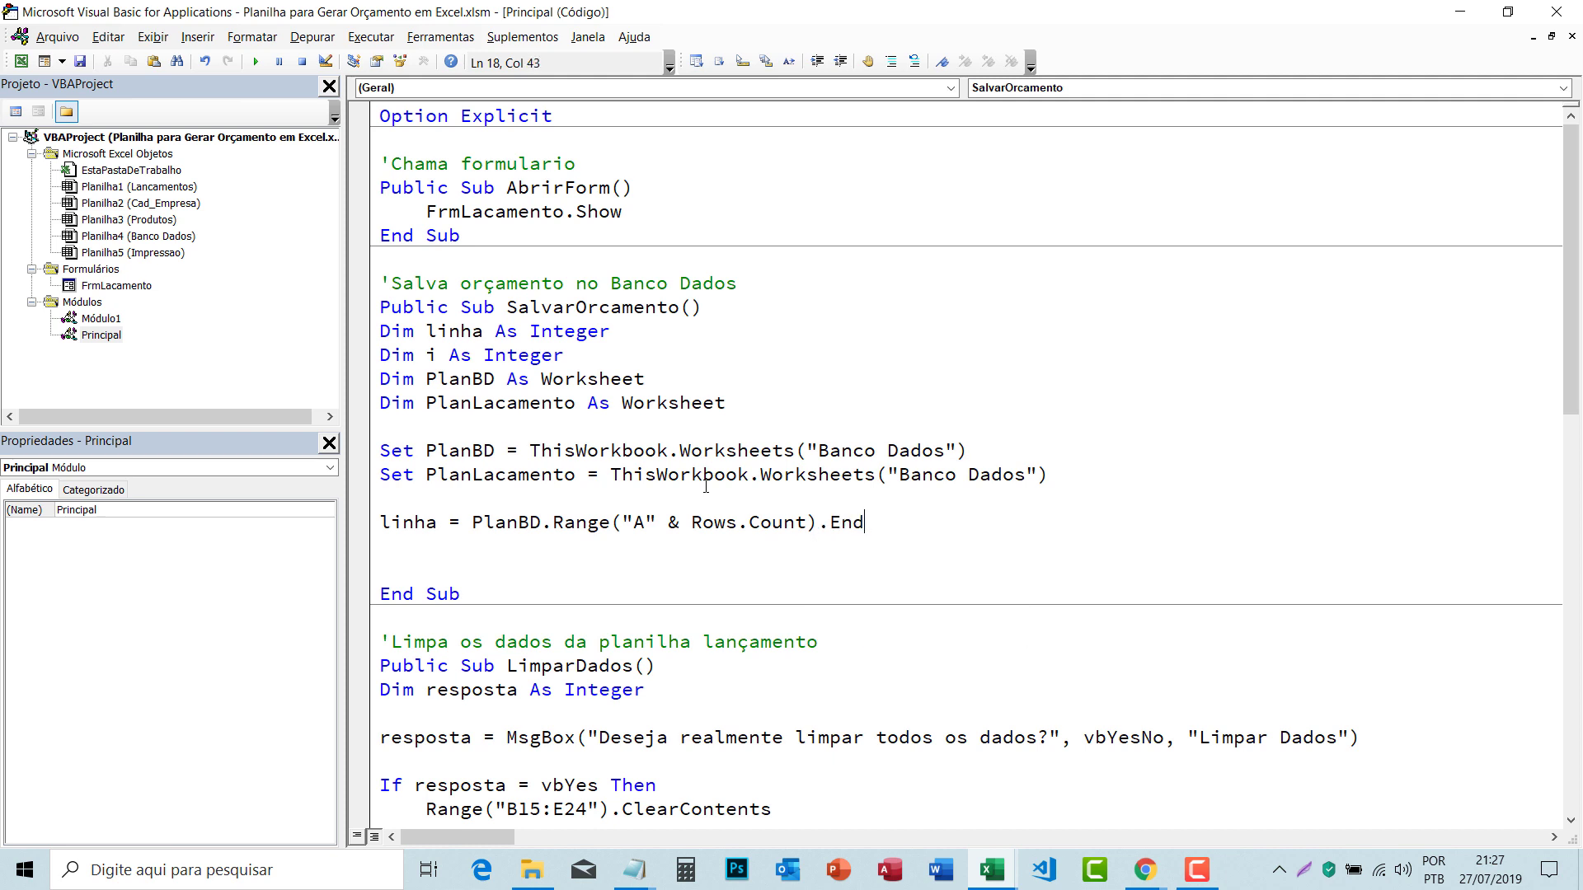
text(()
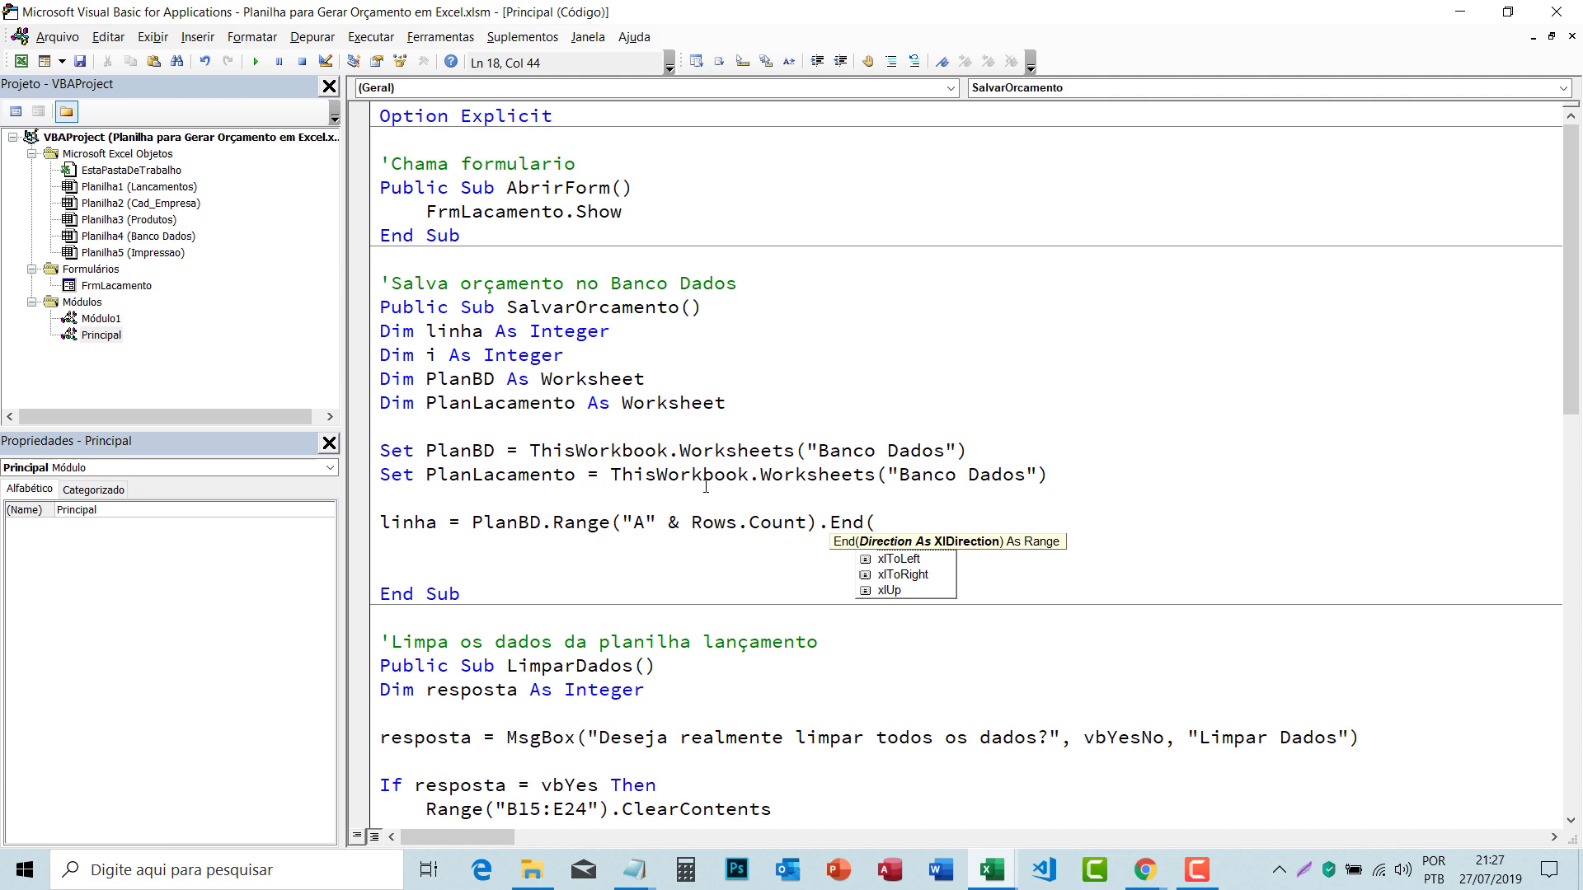
key(Down)
key(Down)
key(Down)
key(Tab)
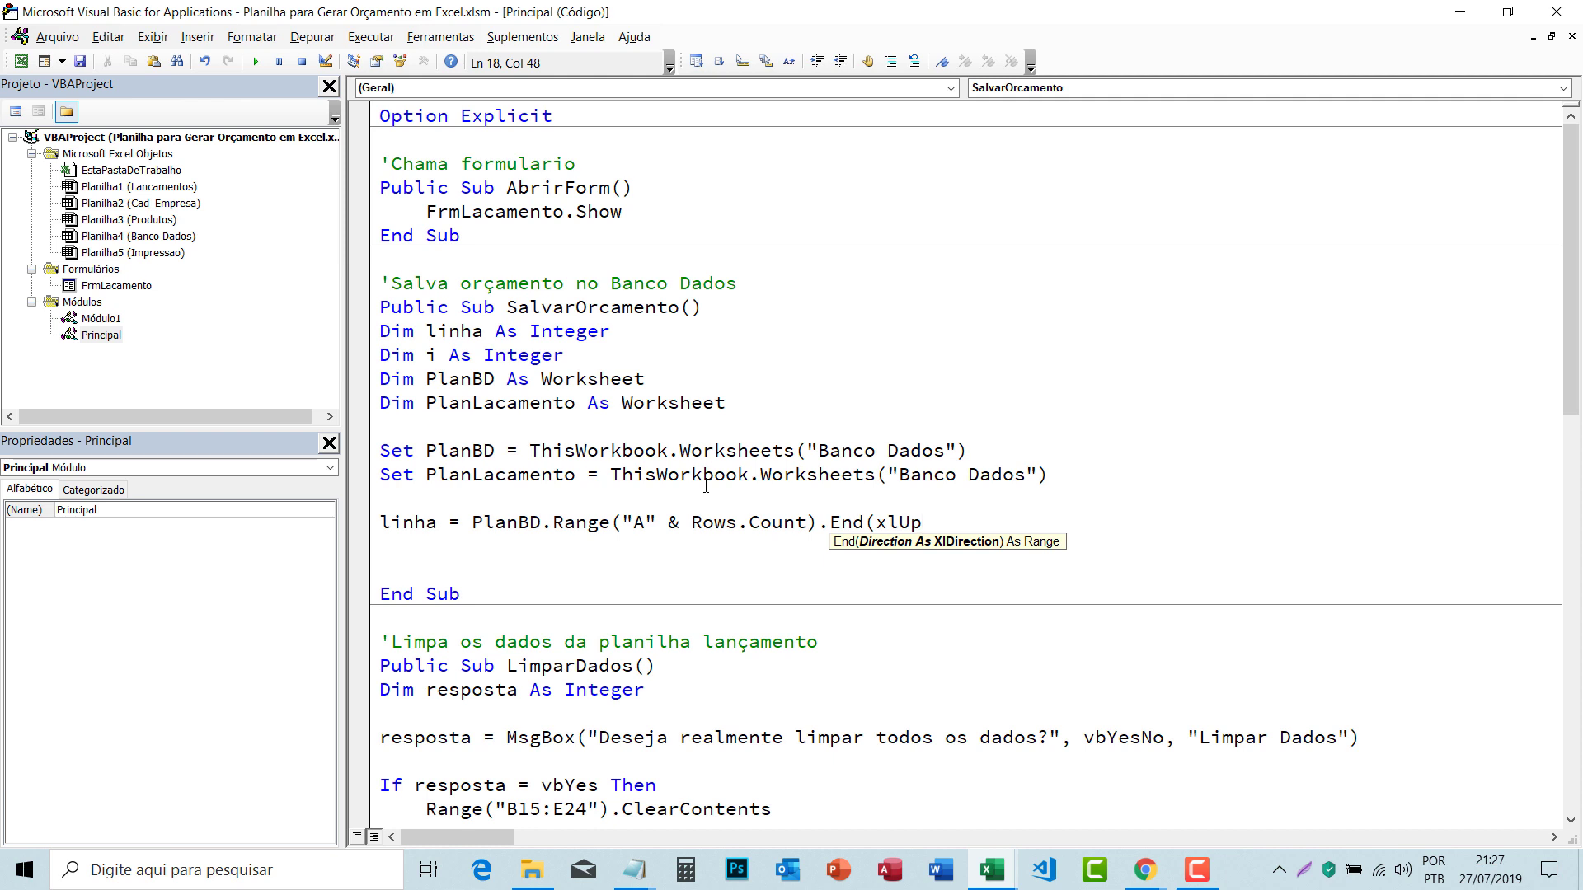
text().ro)
key(Tab)
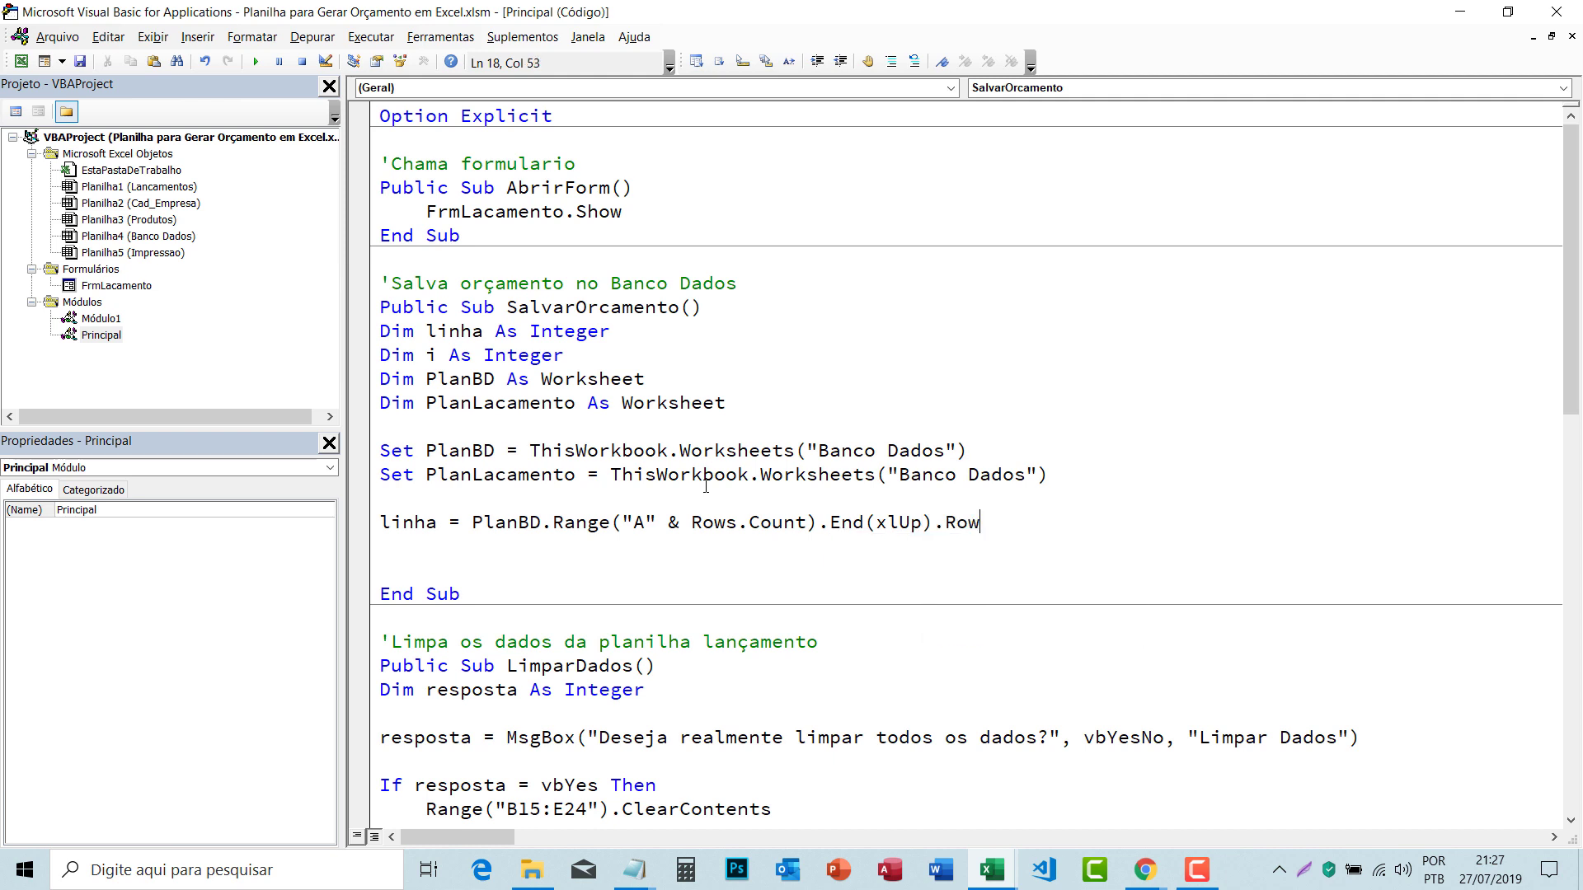
text( +)
text(1)
key(Return)
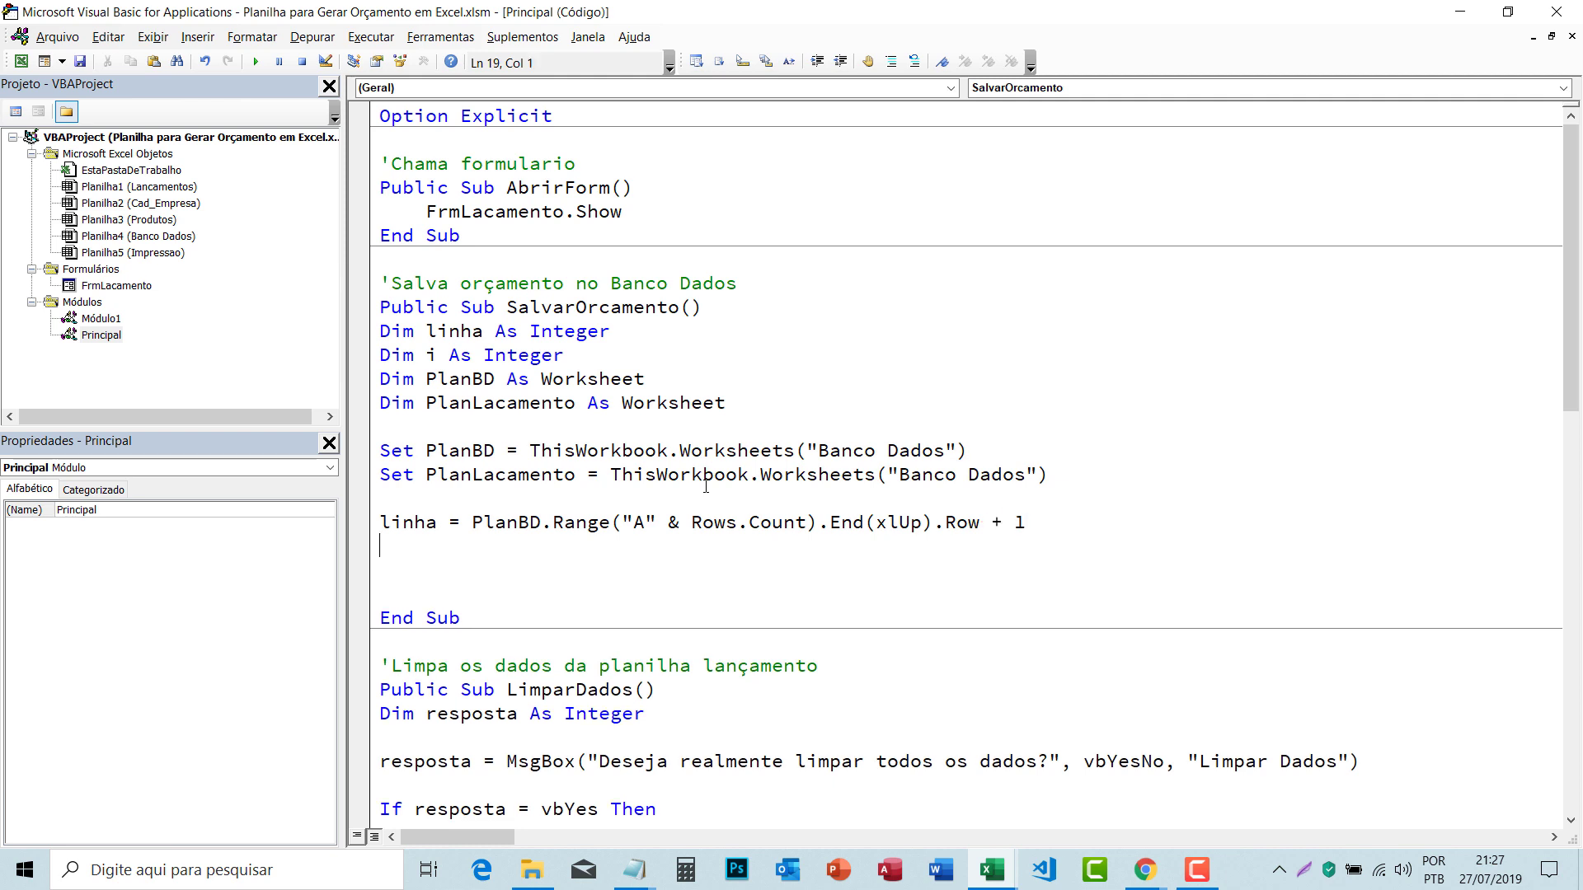
key(Return)
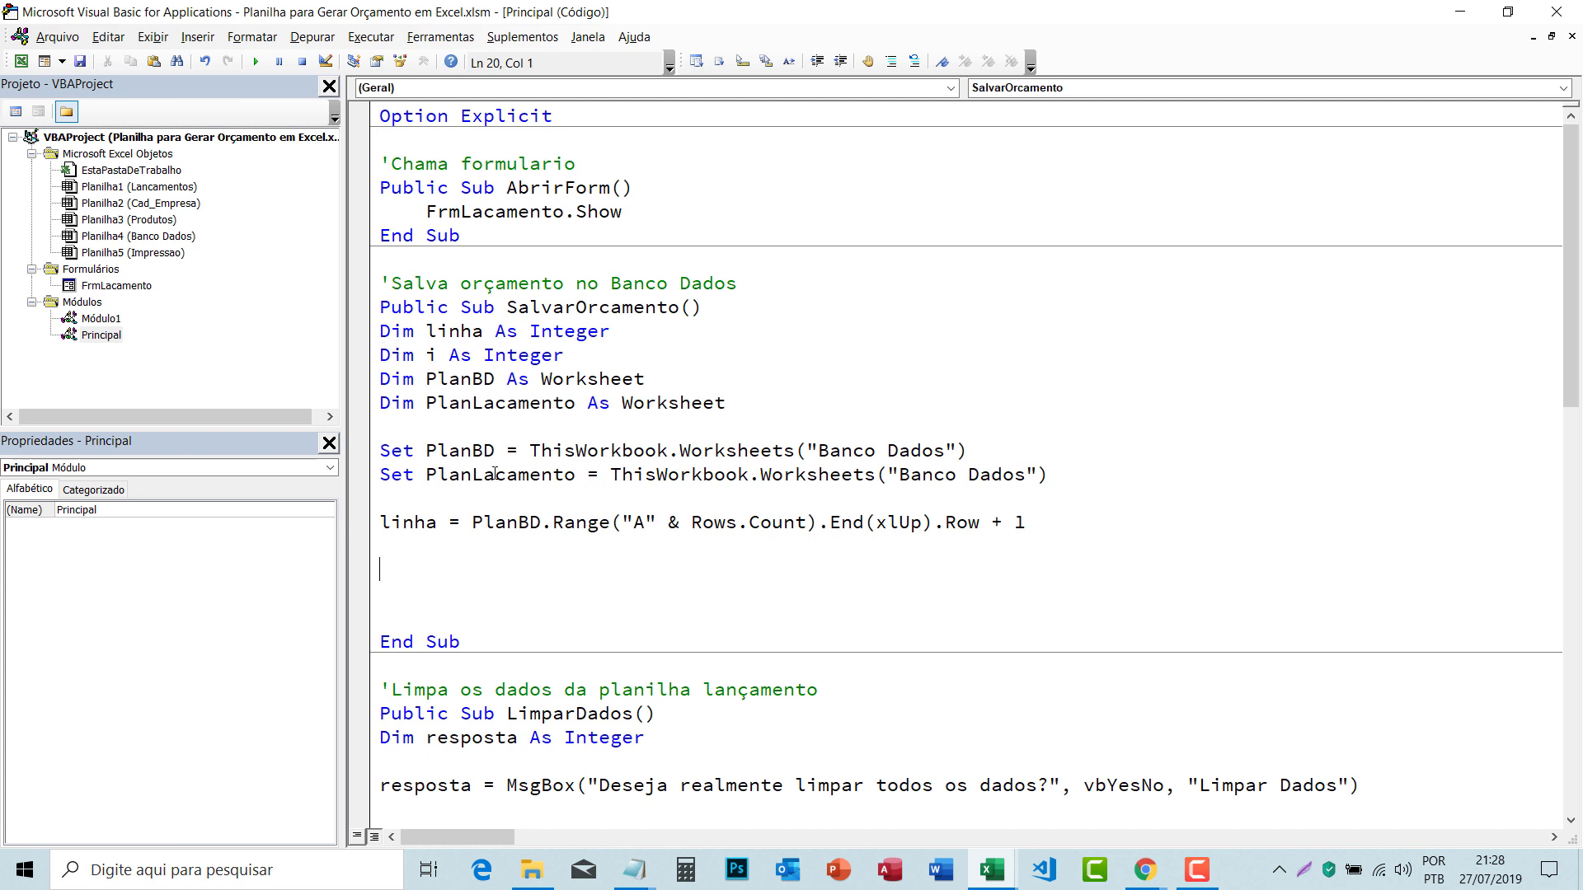
click(532, 397)
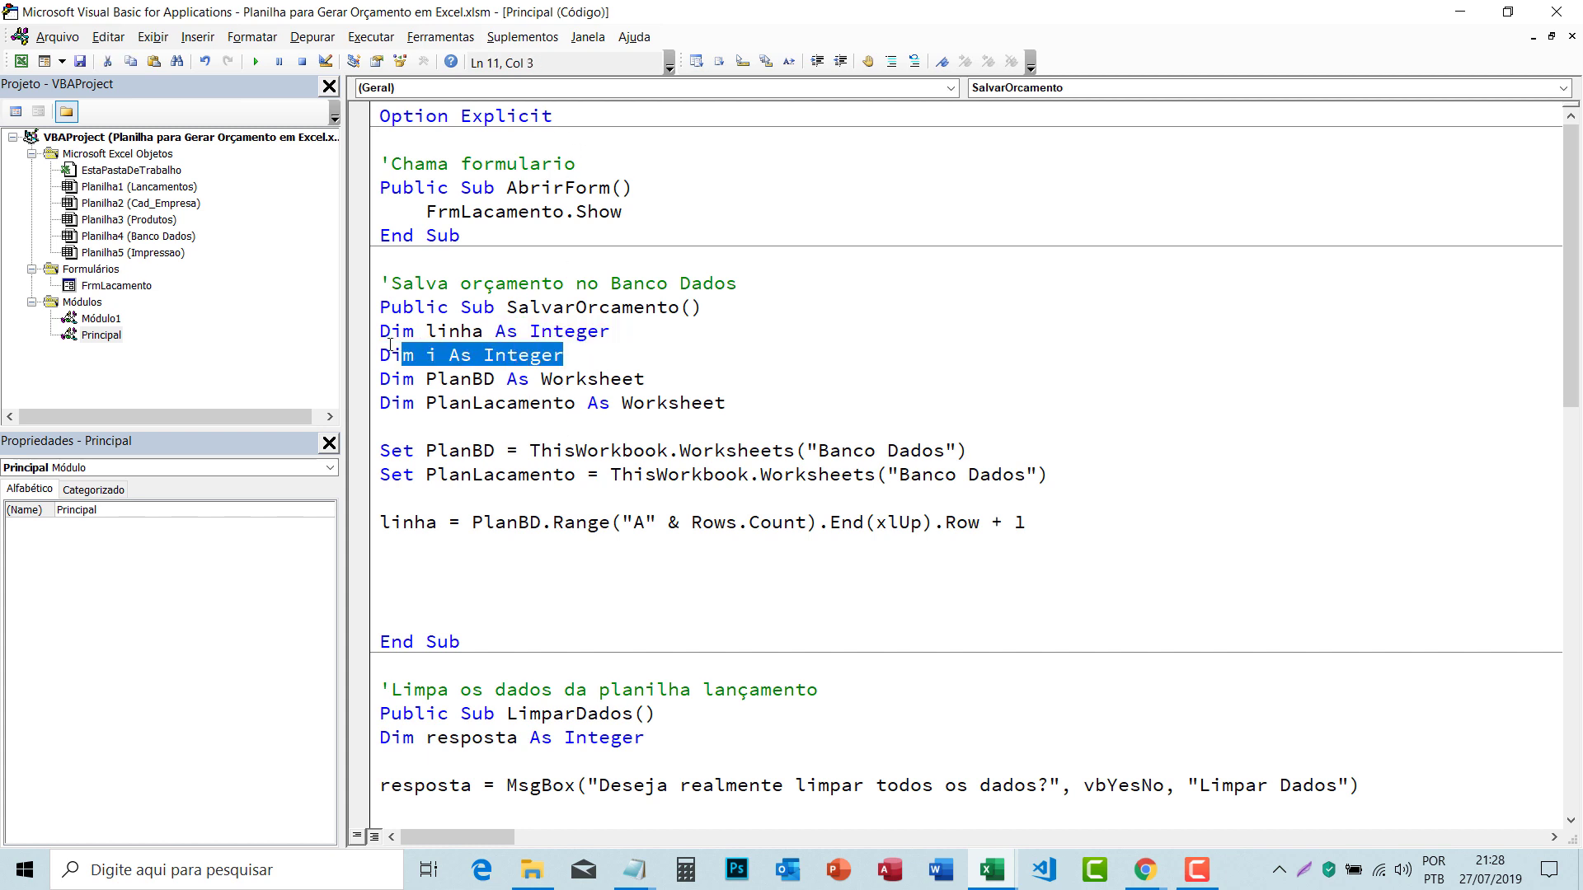
Step: Add an empty For i = 15 To 24 … Next i loop below the linha line
drag(567, 355, 381, 356)
click(473, 402)
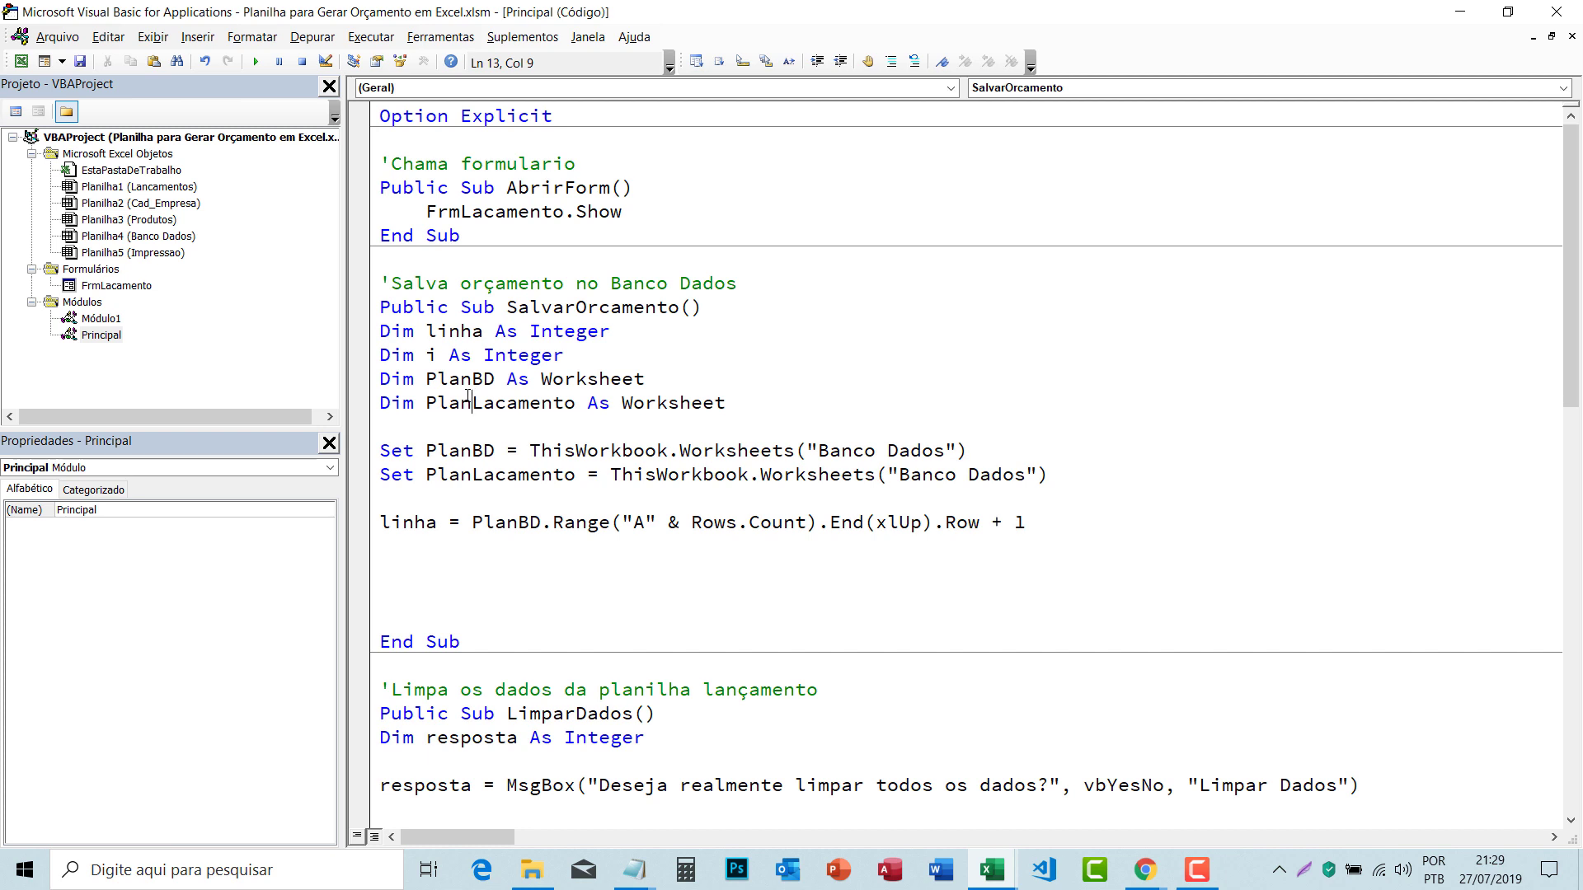
click(415, 575)
text(f)
key(BackSpace)
text(for )
text(i )
text(= 15 )
text(to )
text(24)
key(Return)
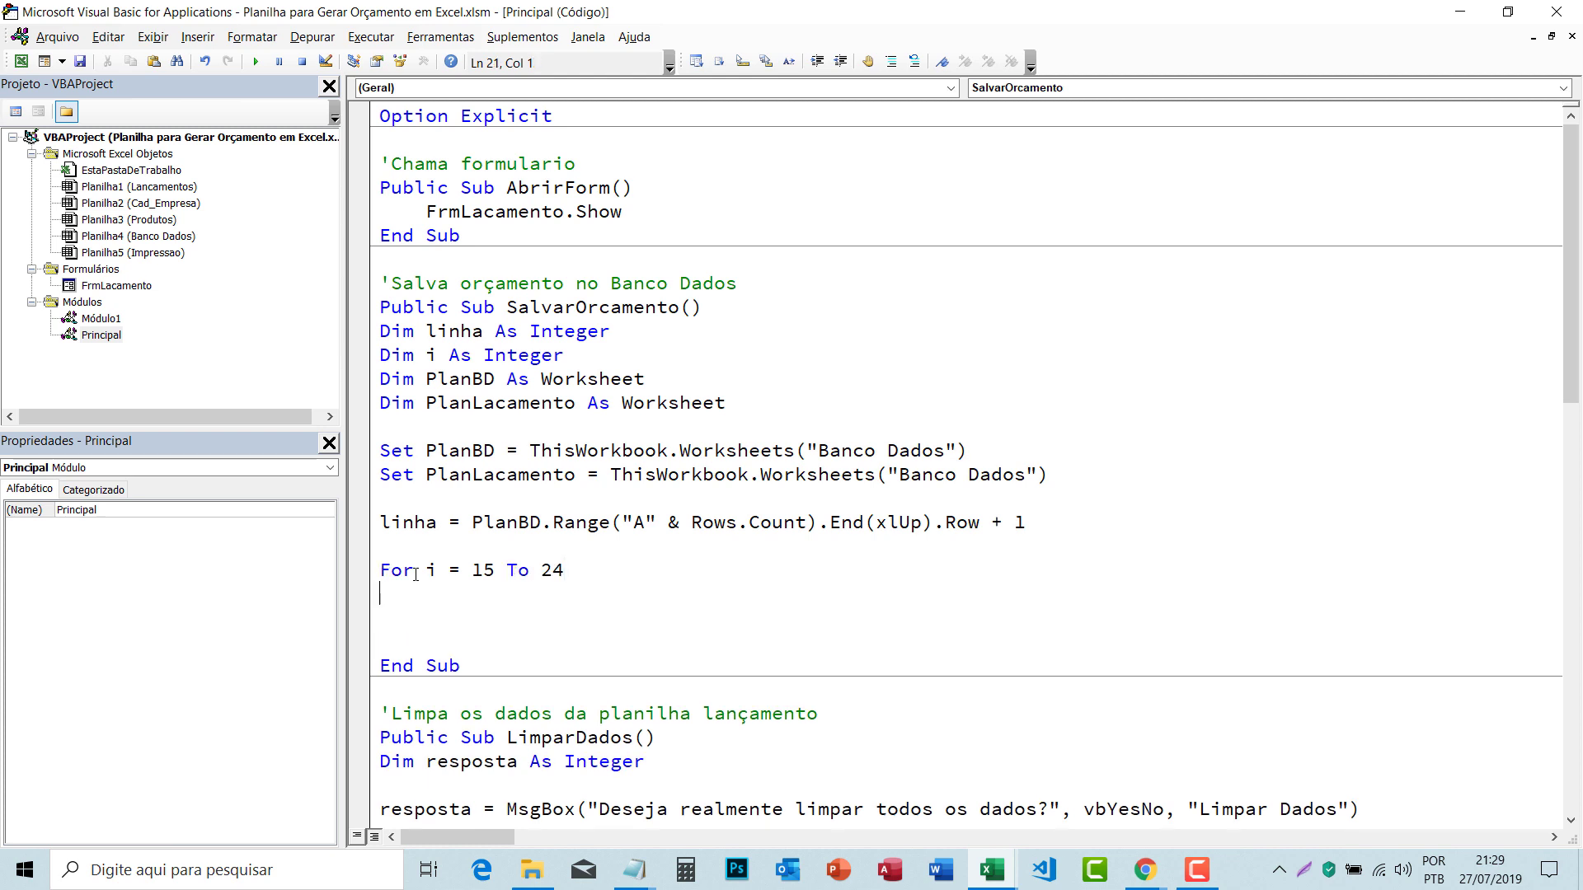
key(Return)
text(nex)
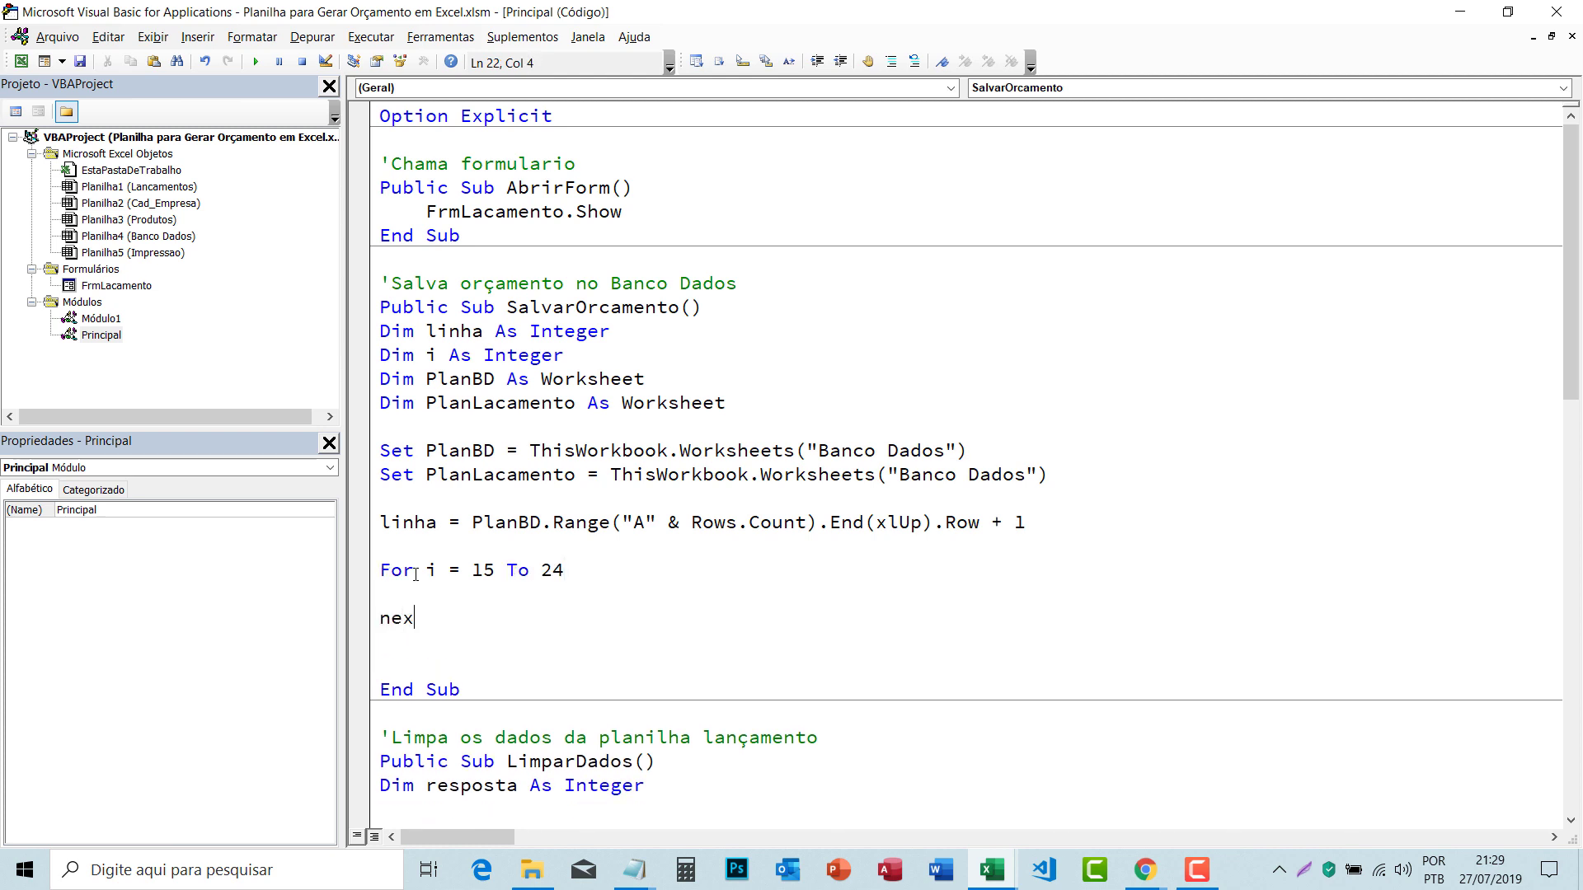
text(t i)
key(Up)
key(BackSpace)
Step: Review the loop bounds 15 and 24, then switch back to the Excel workbook
click(652, 429)
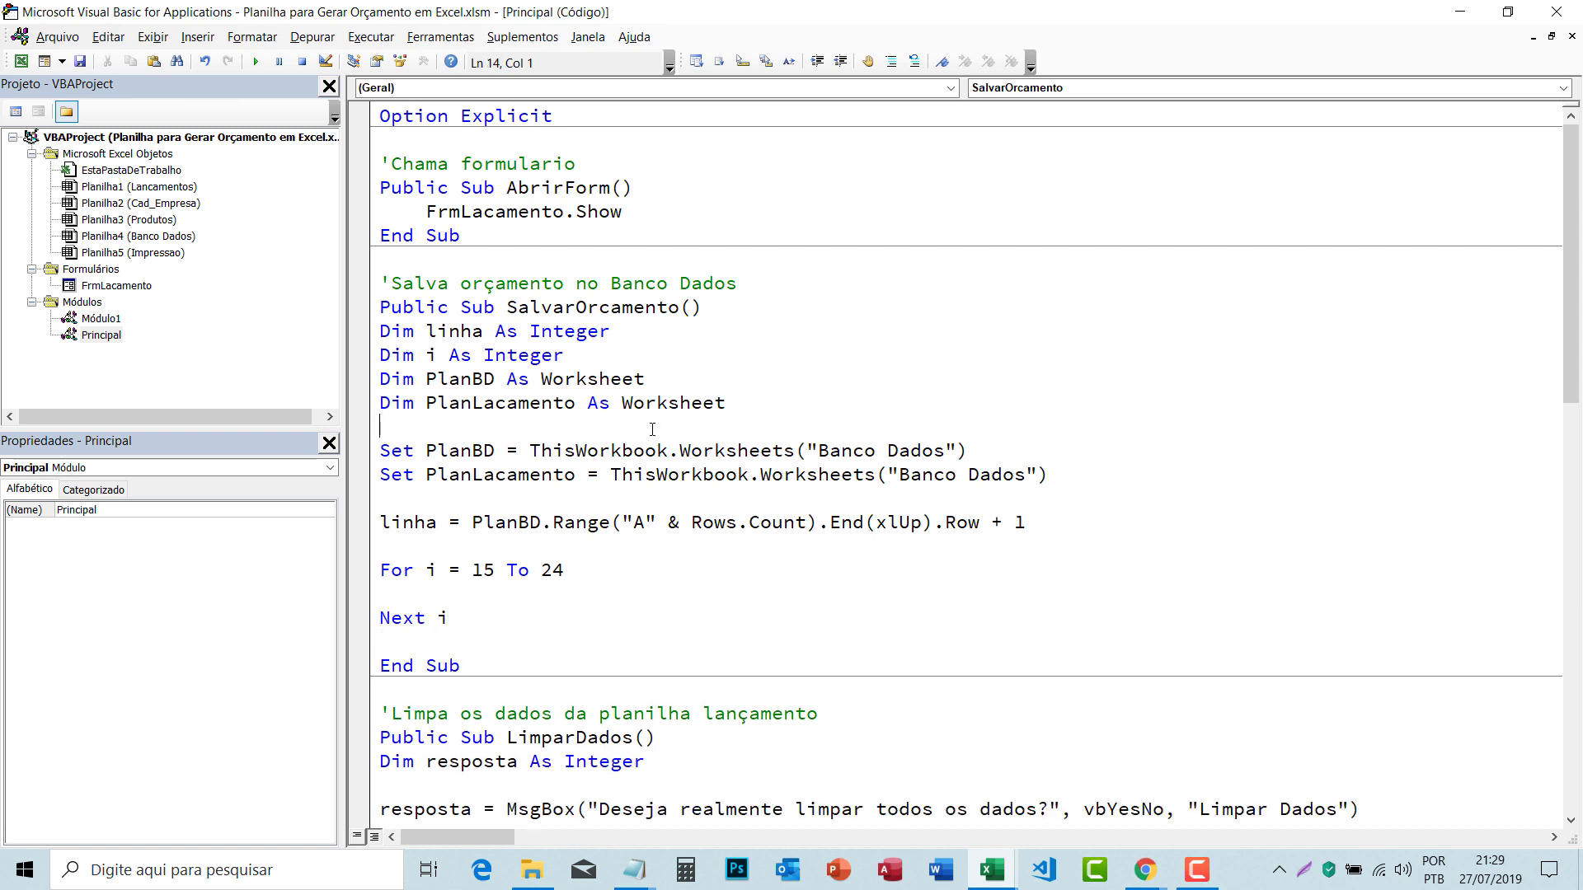
double_click(485, 570)
click(564, 570)
double_click(553, 570)
key(Up)
key(Up)
click(20, 63)
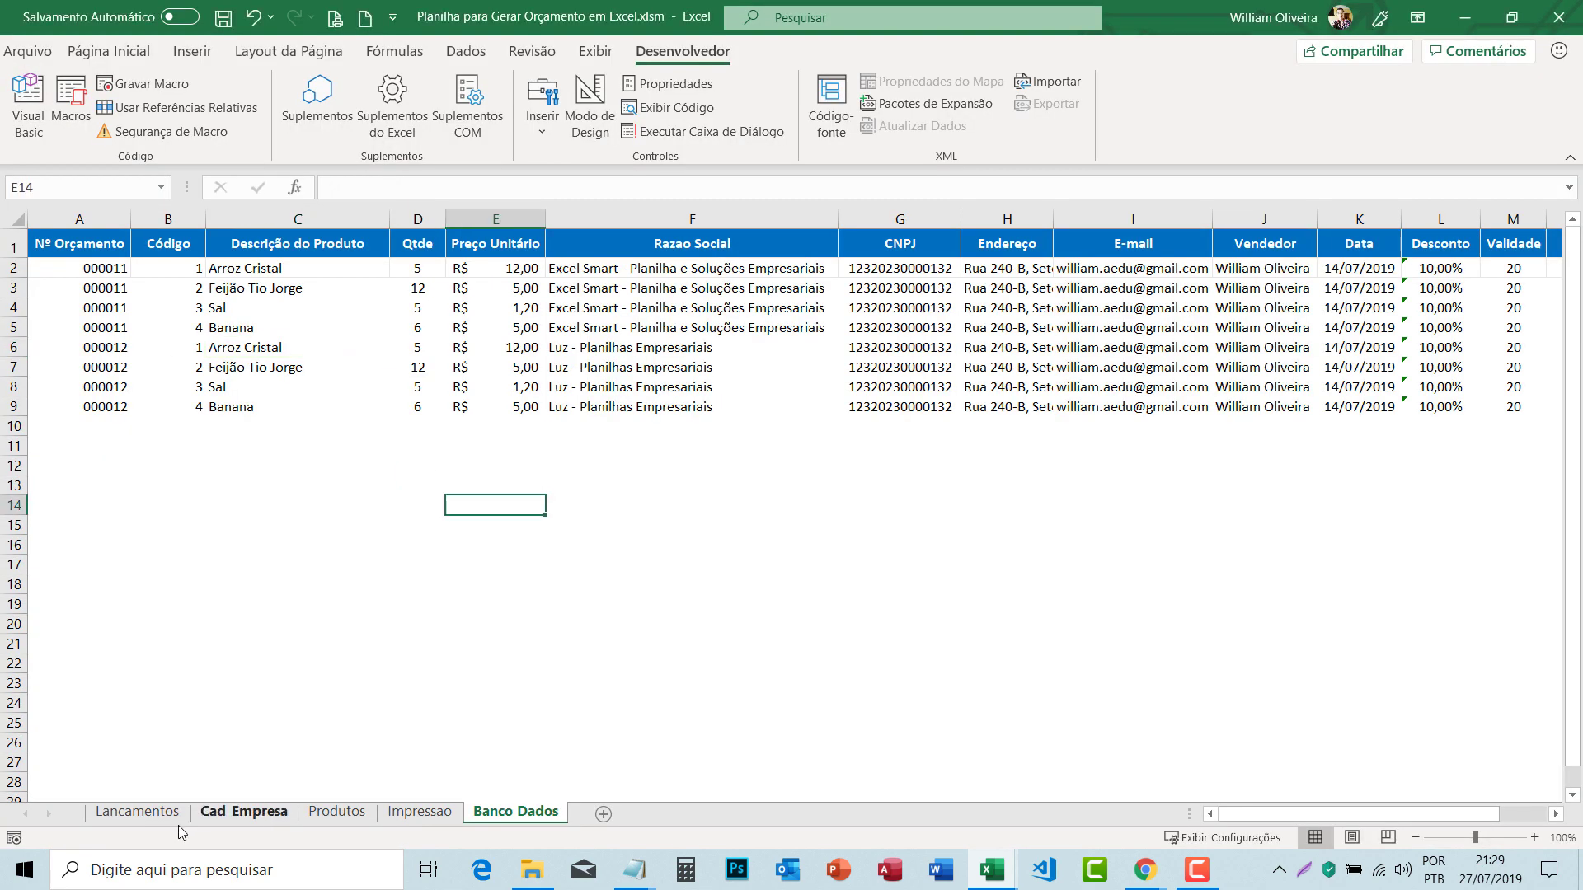
Step: On Lancamentos, select item rows 15 and 24 and the product descriptions in rows 15–24
click(165, 813)
click(364, 631)
scroll(364, 631, down, 1)
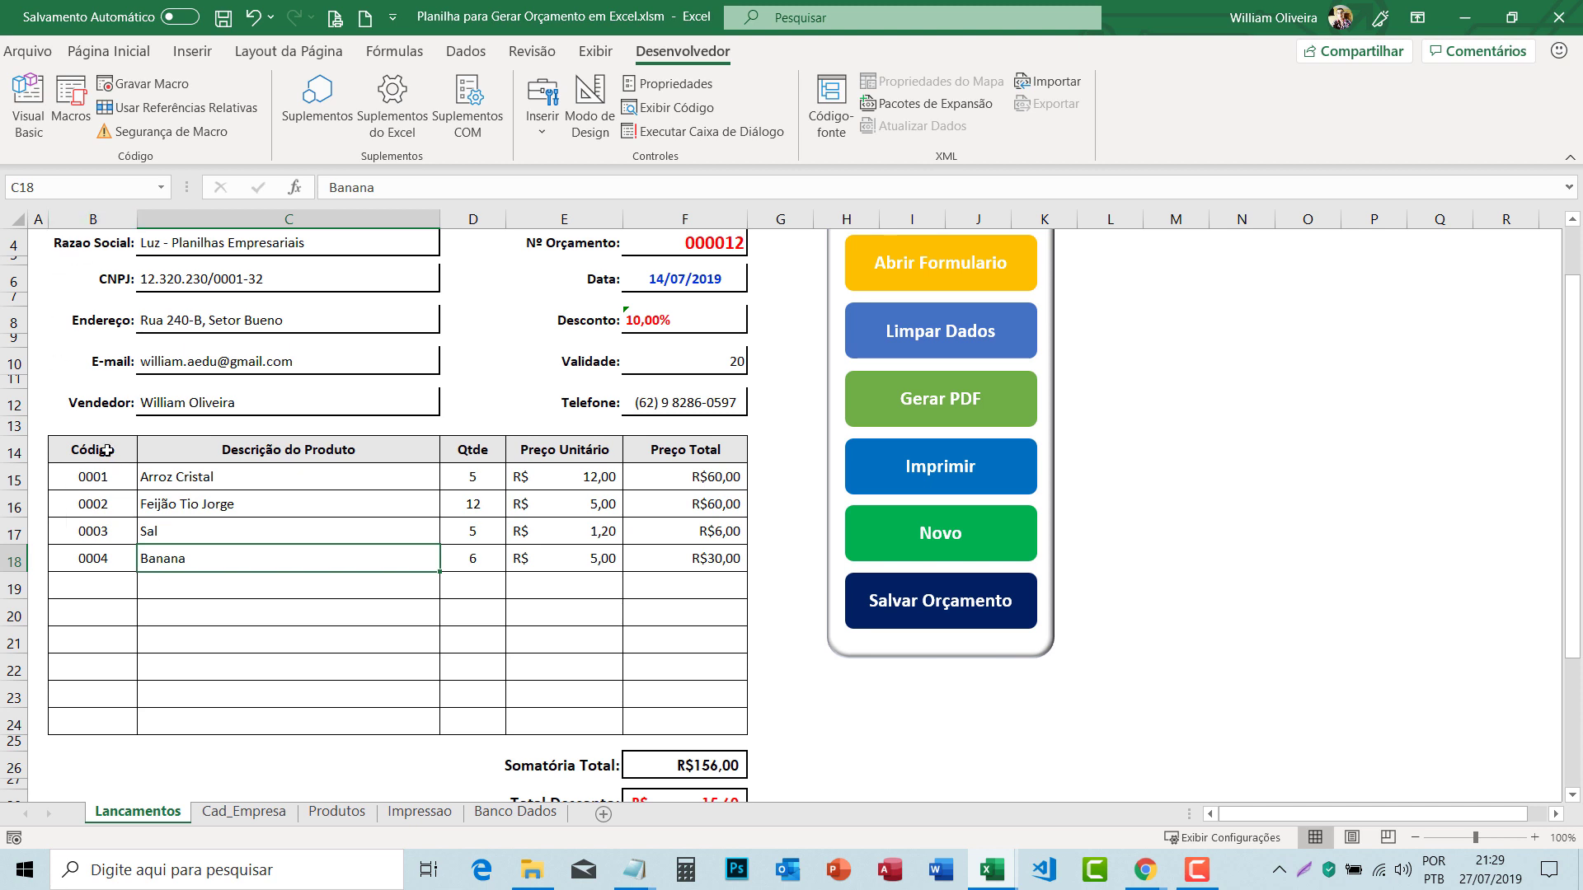
click(15, 479)
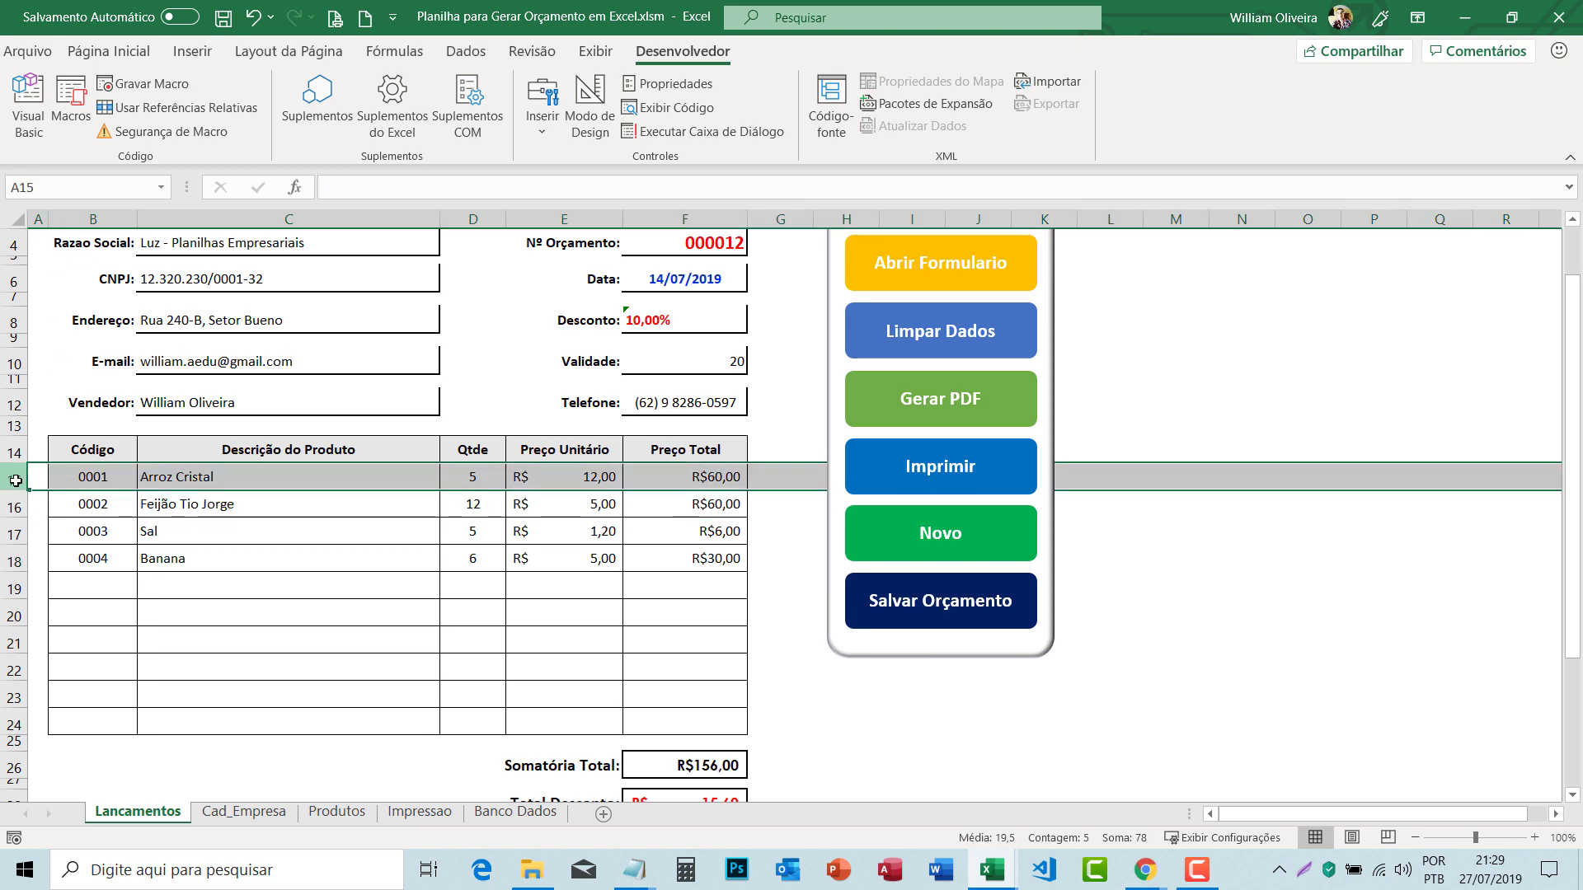
click(15, 725)
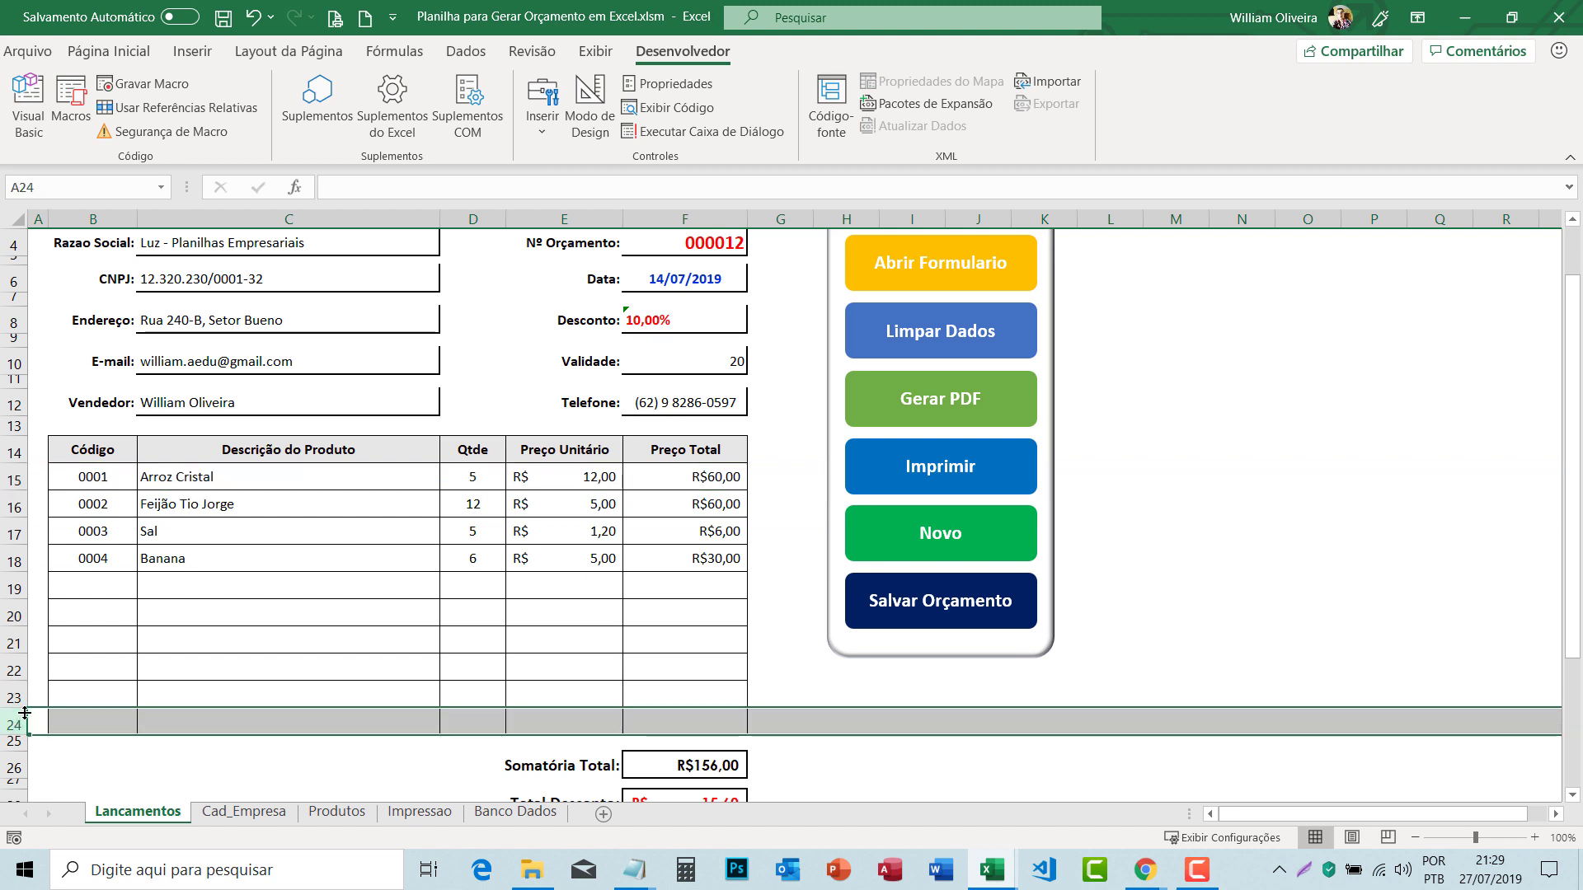
scroll(155, 636, down, 2)
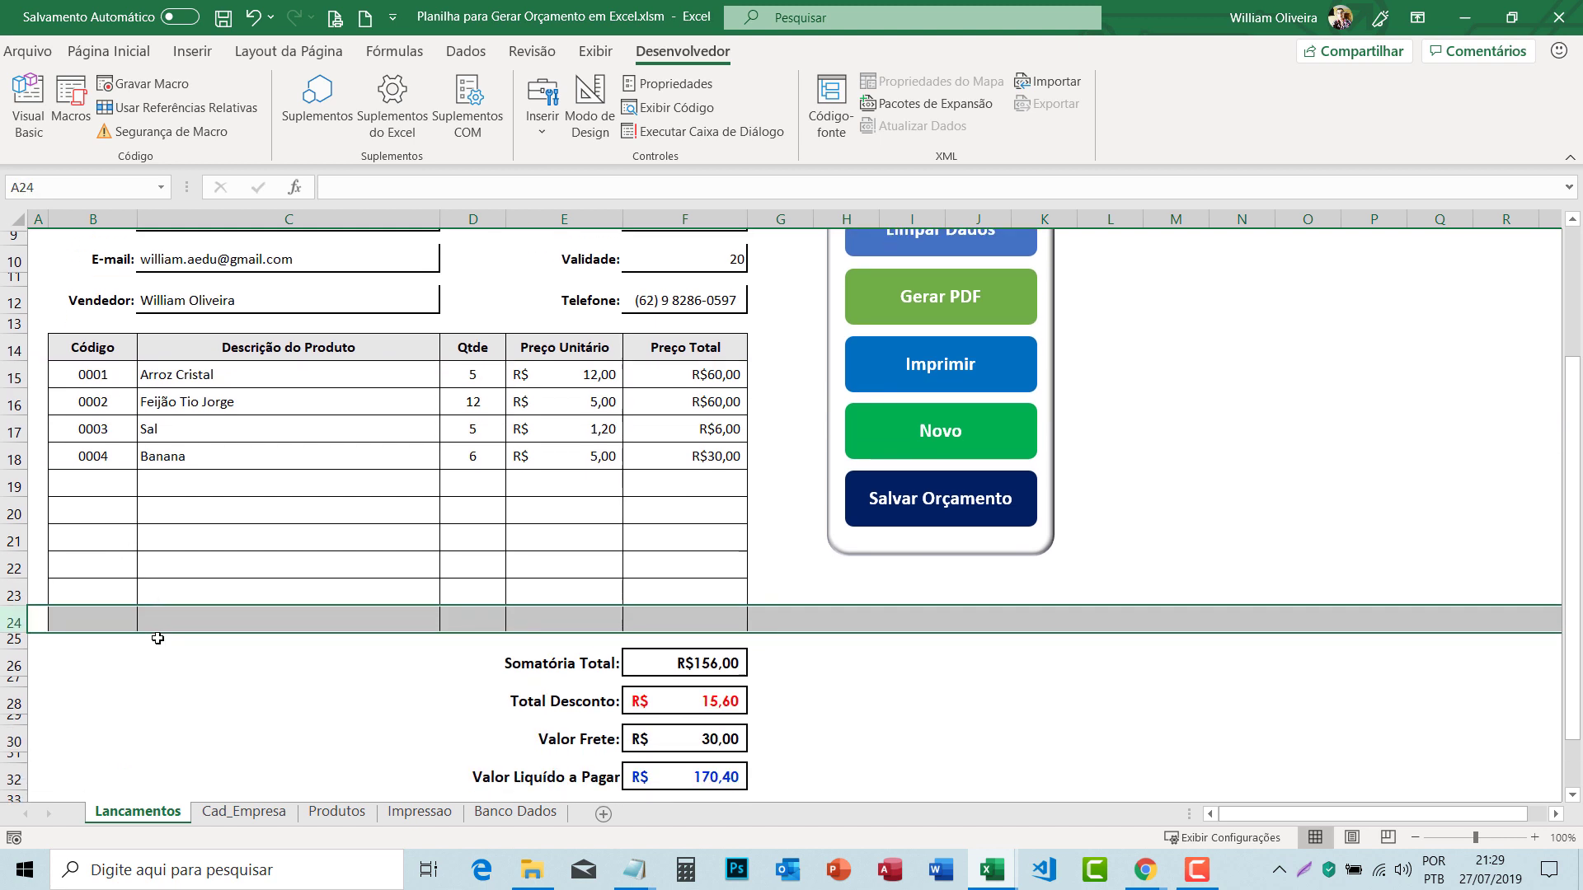
click(235, 458)
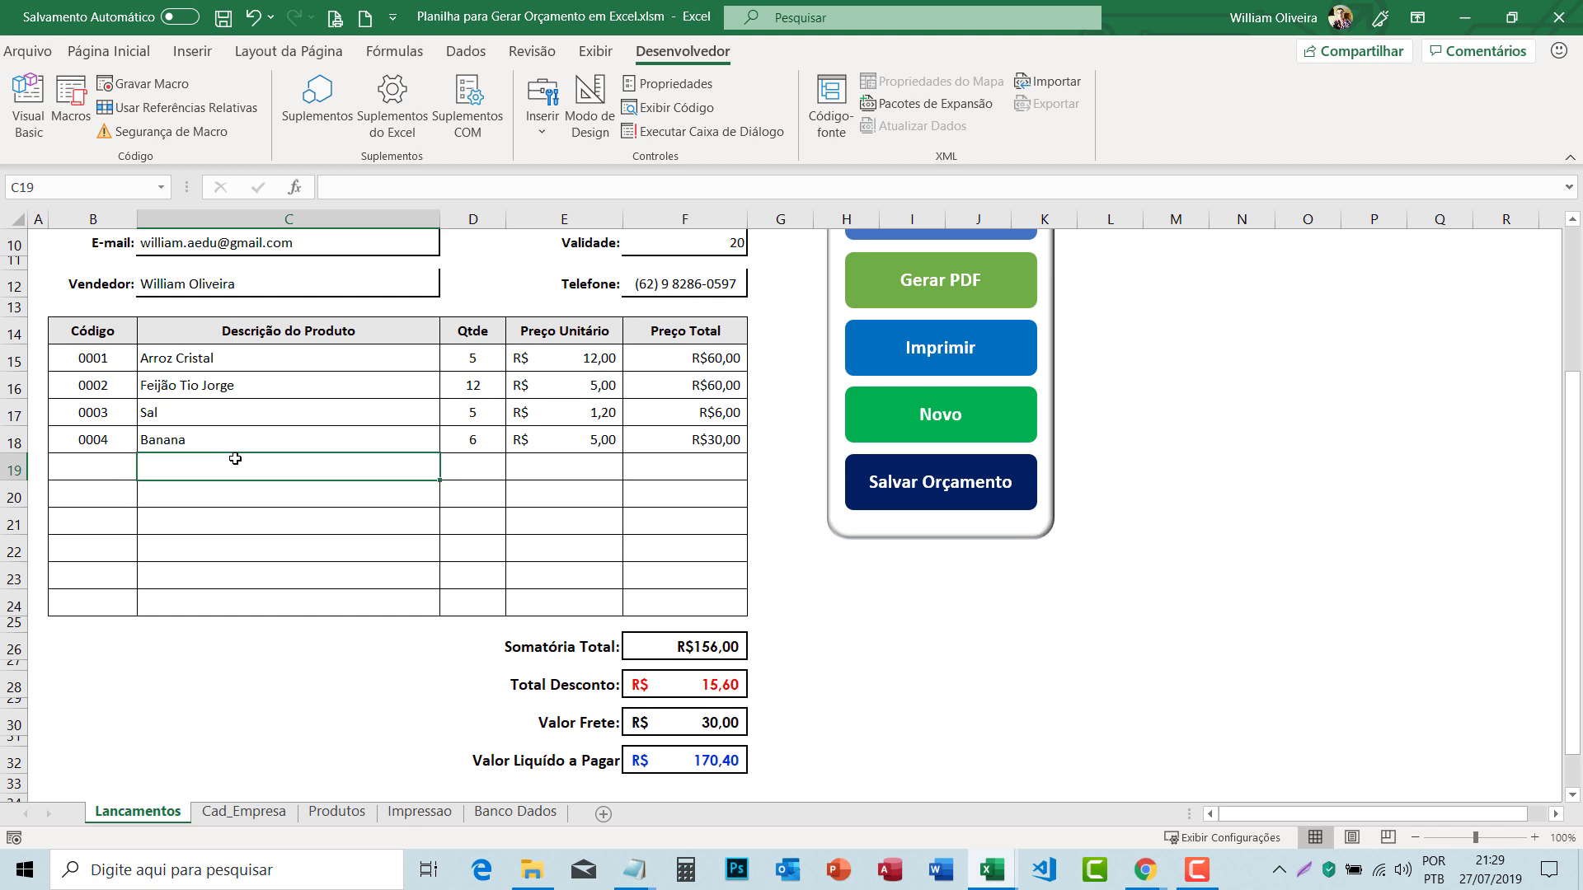
click(218, 440)
scroll(218, 440, down, 1)
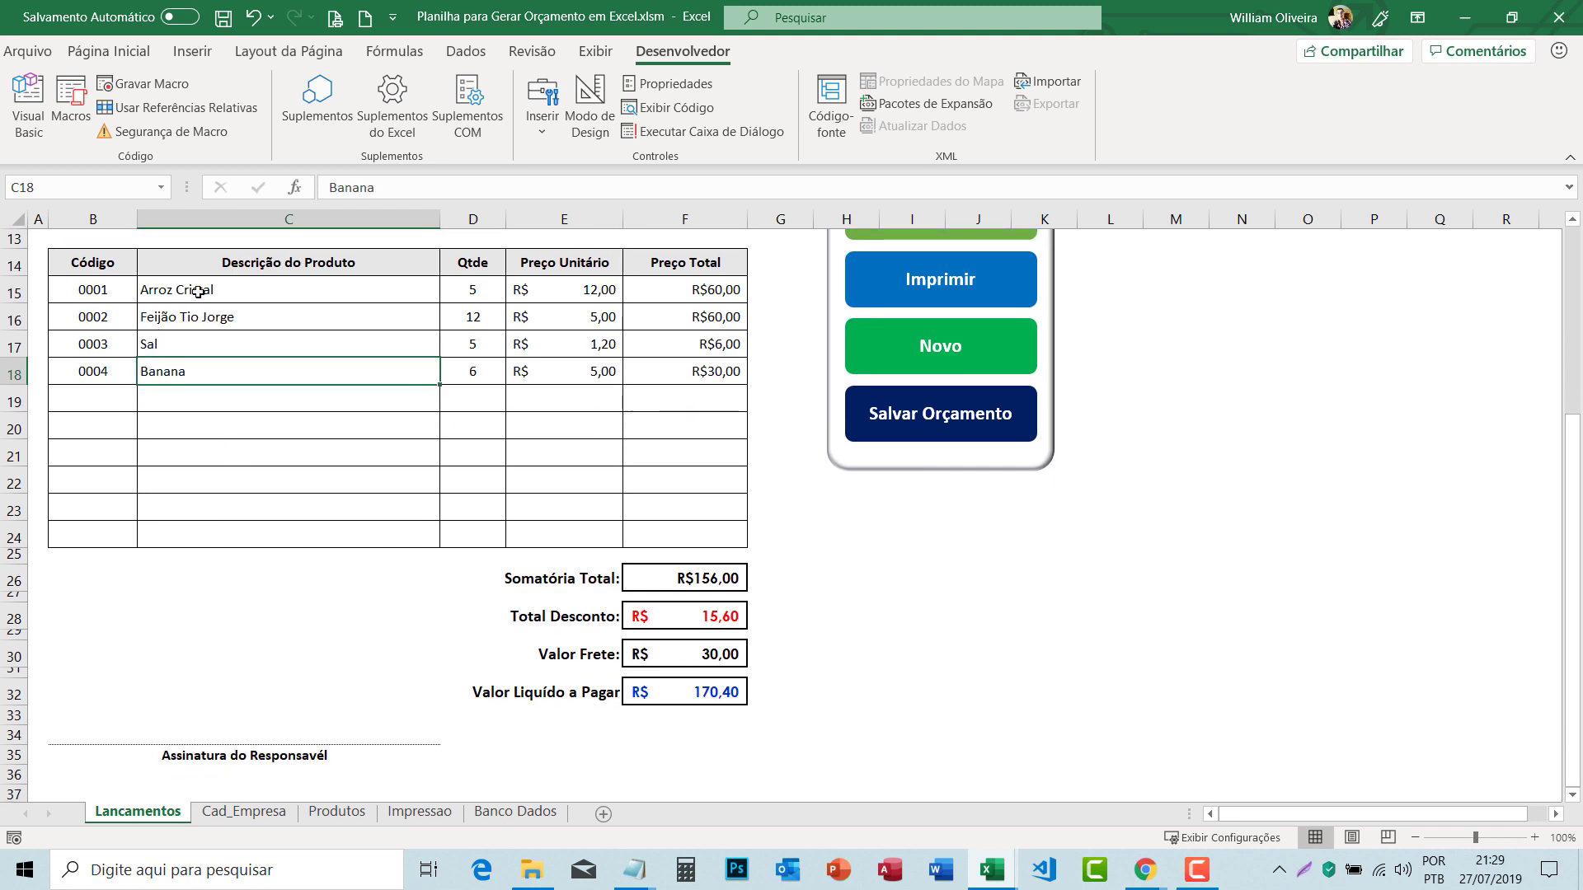
drag(198, 290, 252, 536)
Step: Check the area below the item table down to B35, then select the filled item rows from B15
click(536, 465)
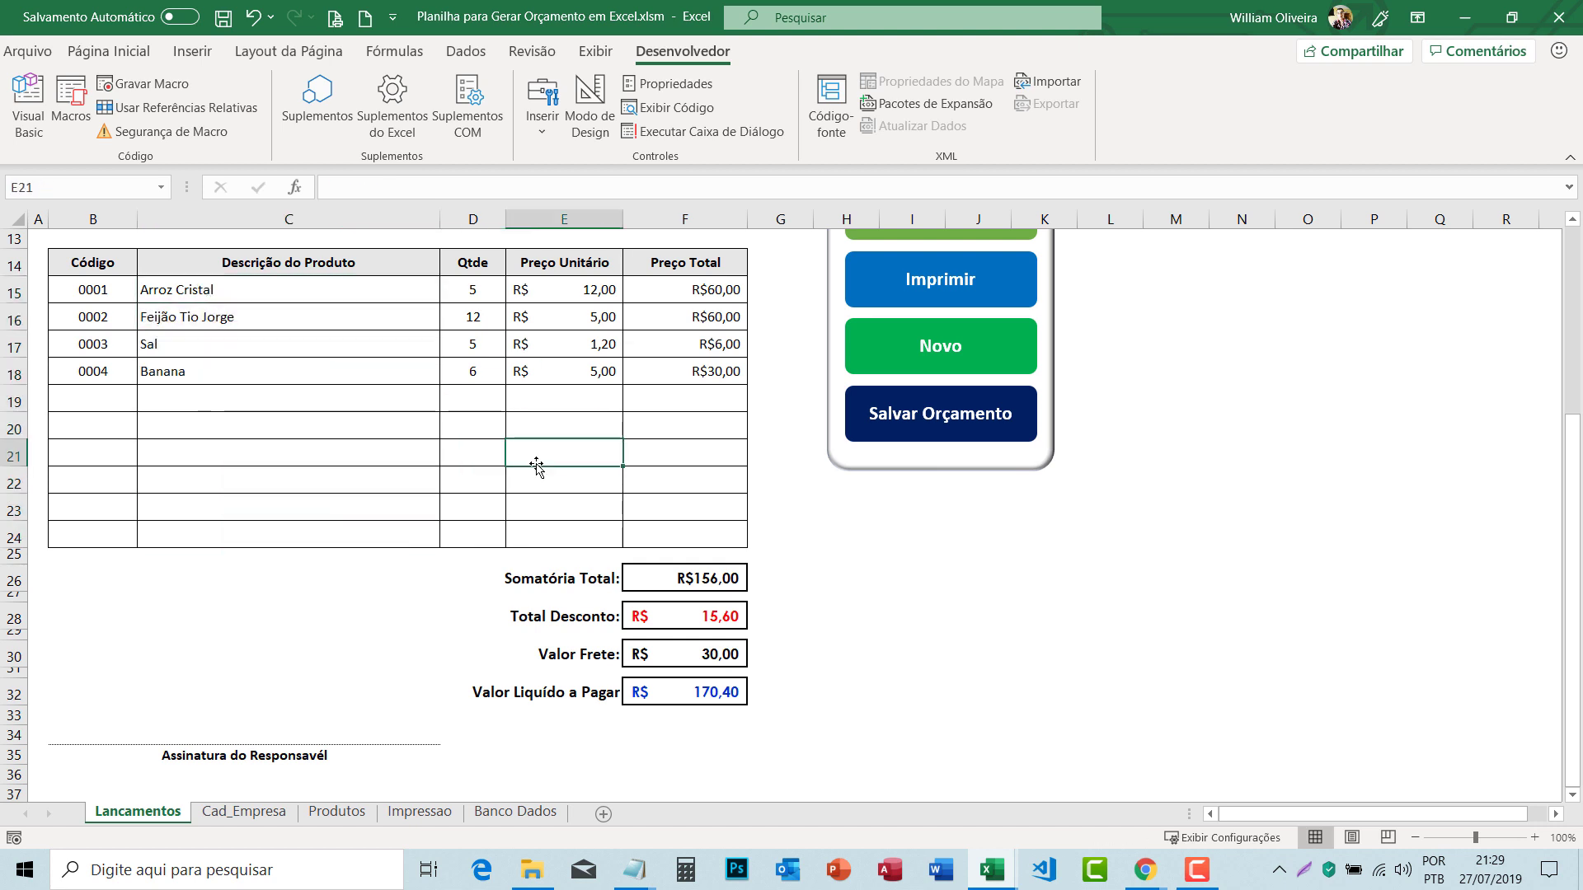
scroll(465, 522, down, 2)
click(210, 601)
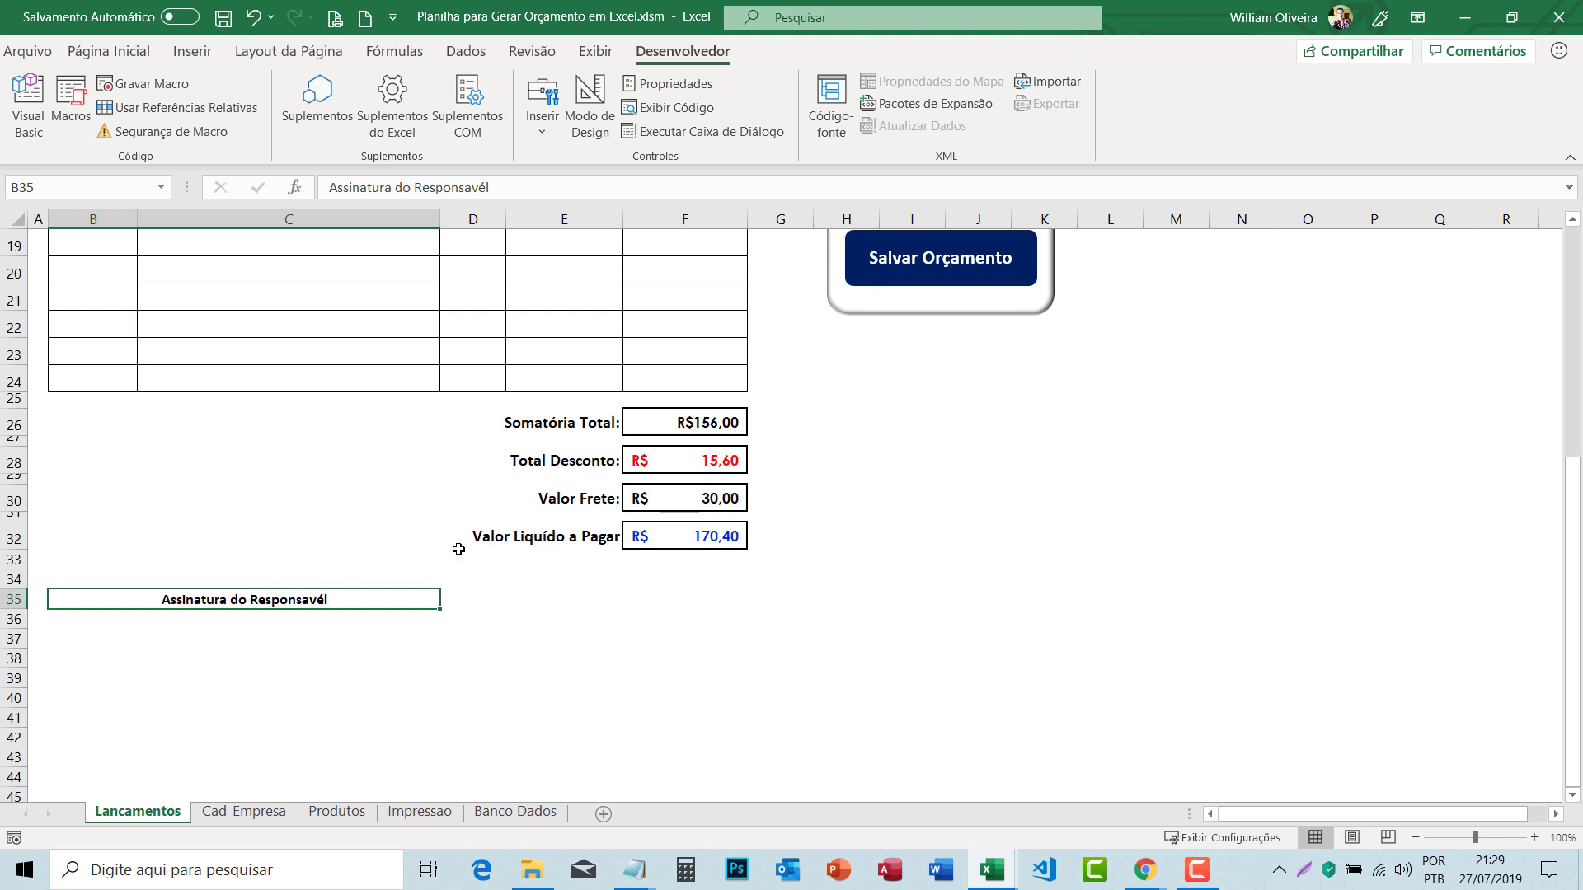
scroll(371, 548, up, 1)
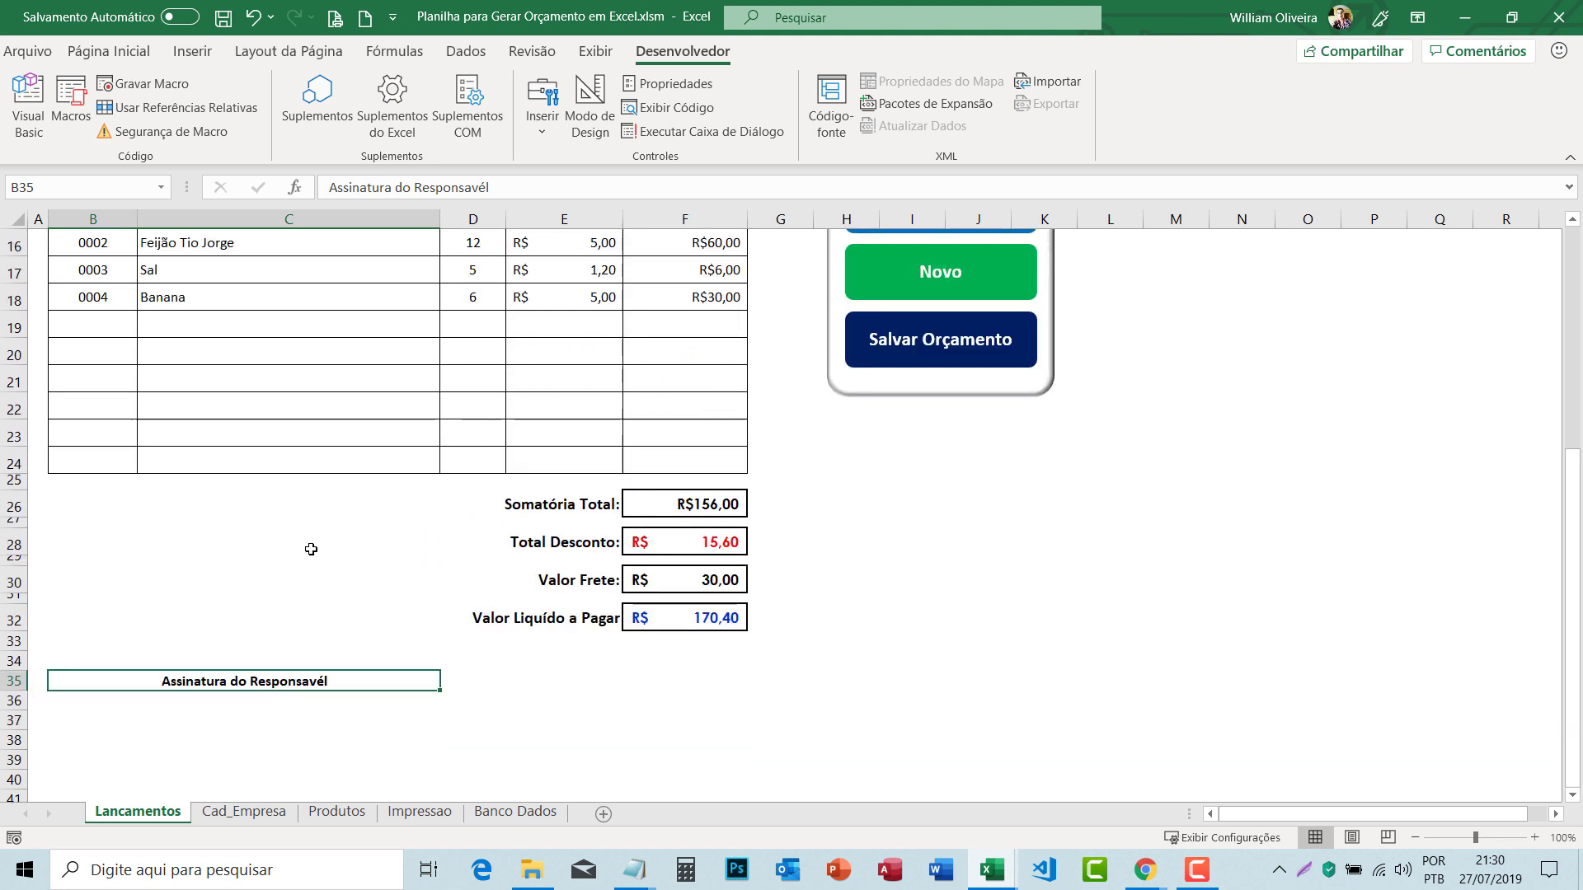
mouse_move(77, 487)
mouse_down()
mouse_move(380, 512)
mouse_move(386, 639)
mouse_move(260, 682)
mouse_up()
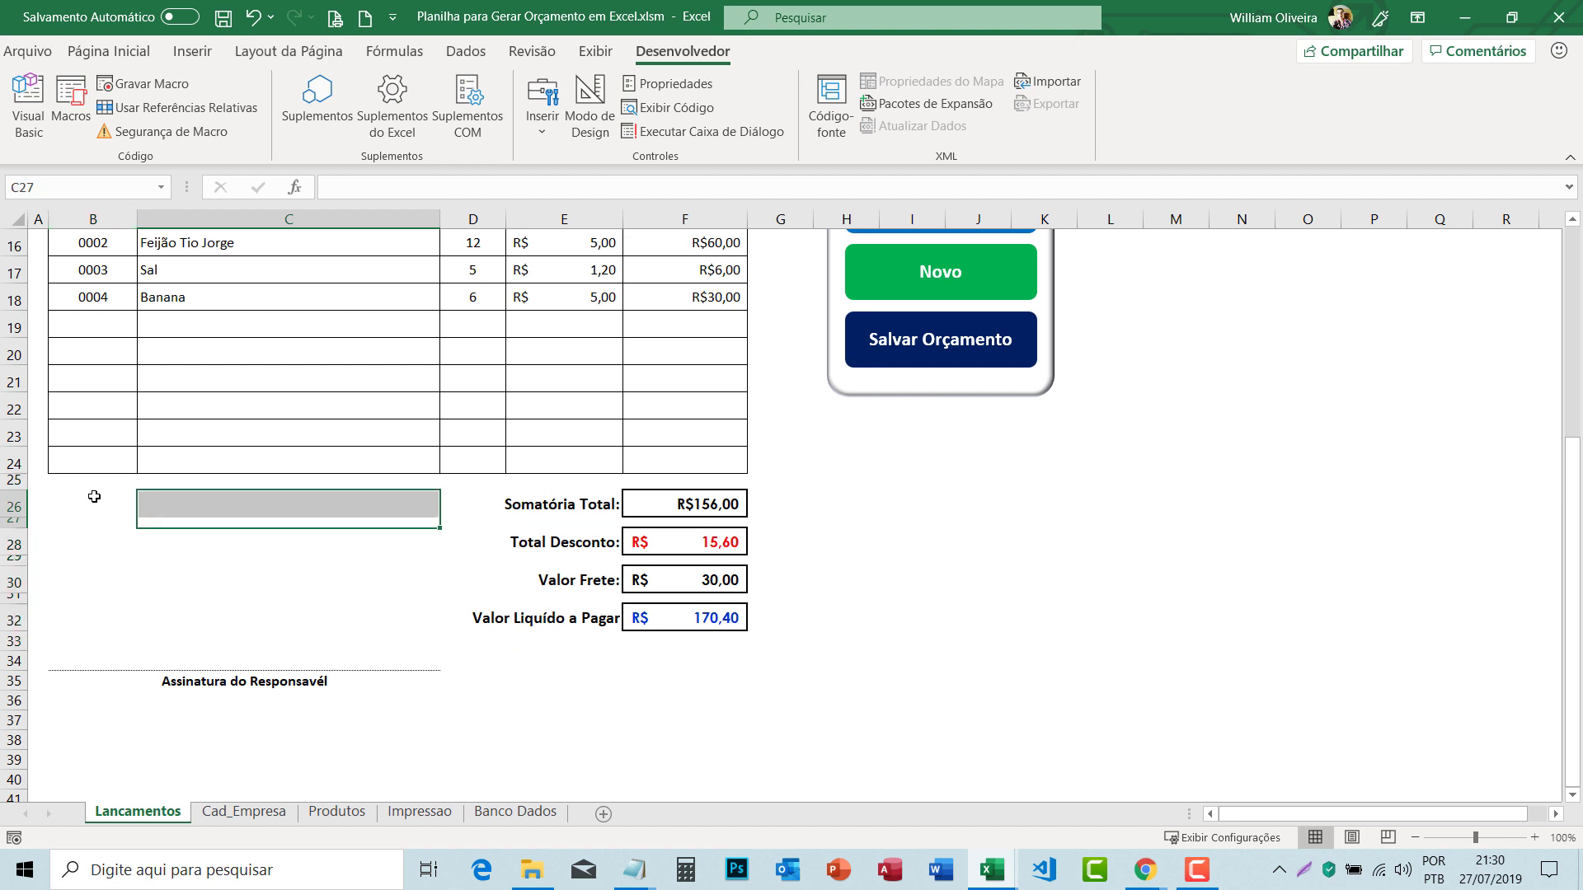
click(260, 682)
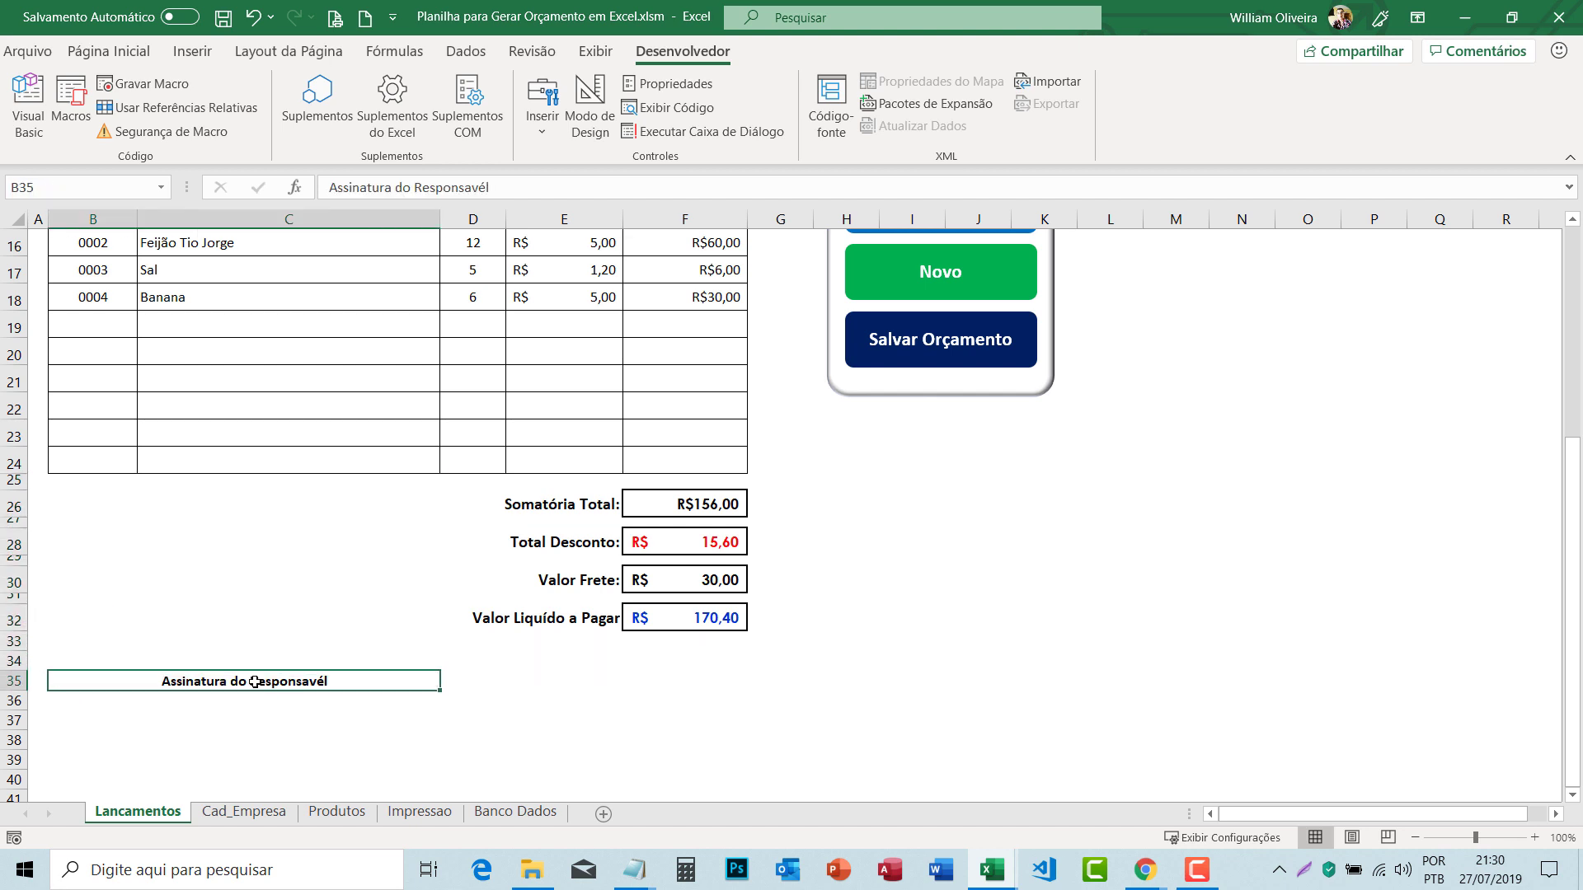
scroll(254, 682, up, 3)
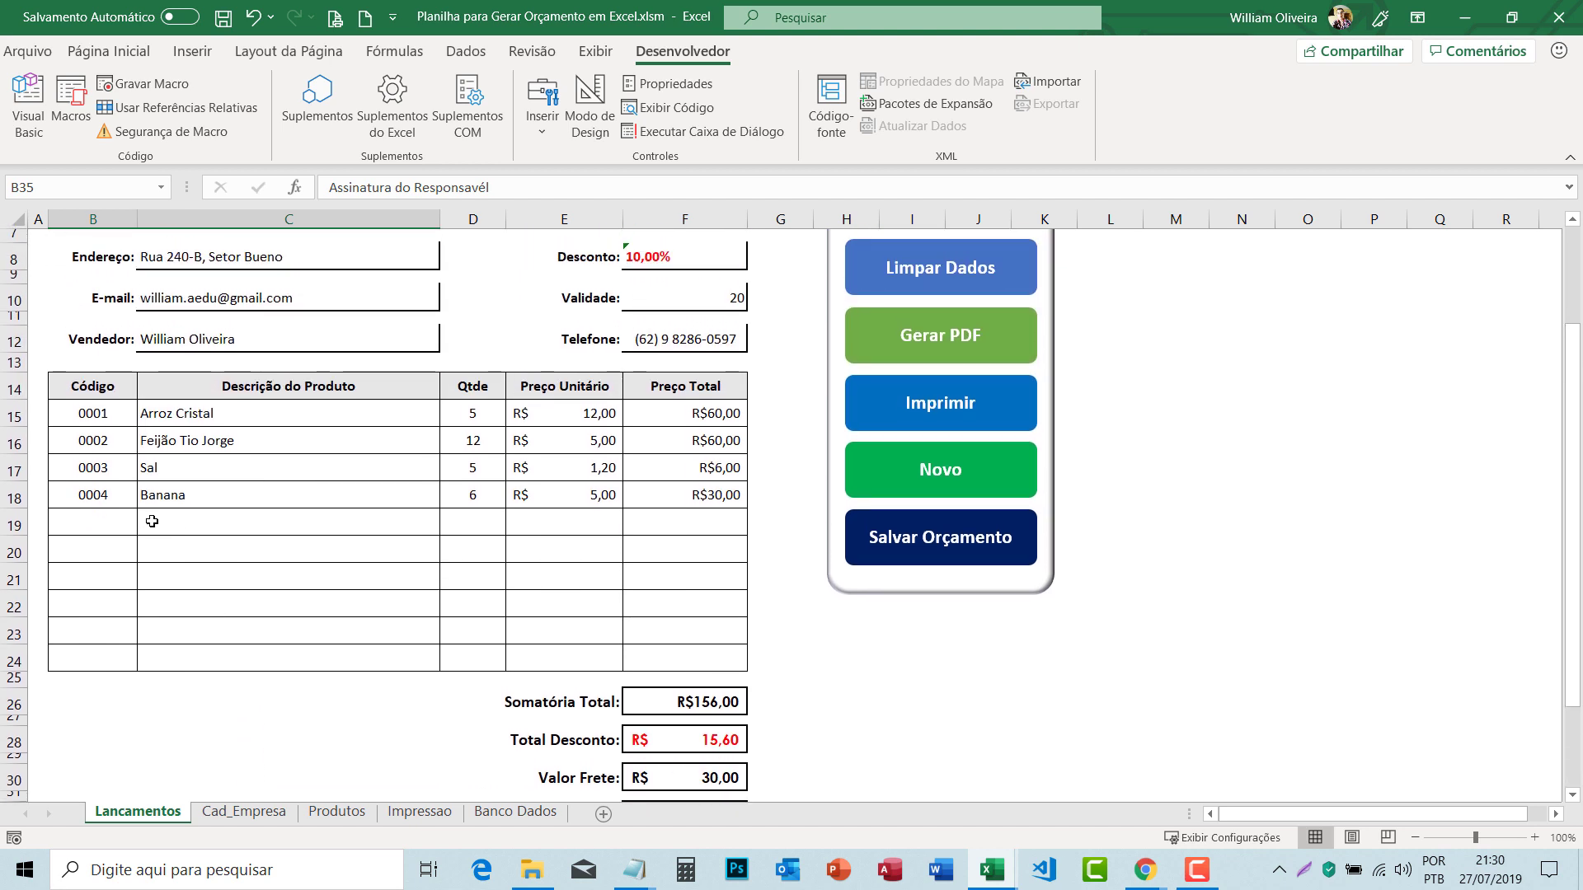
click(97, 414)
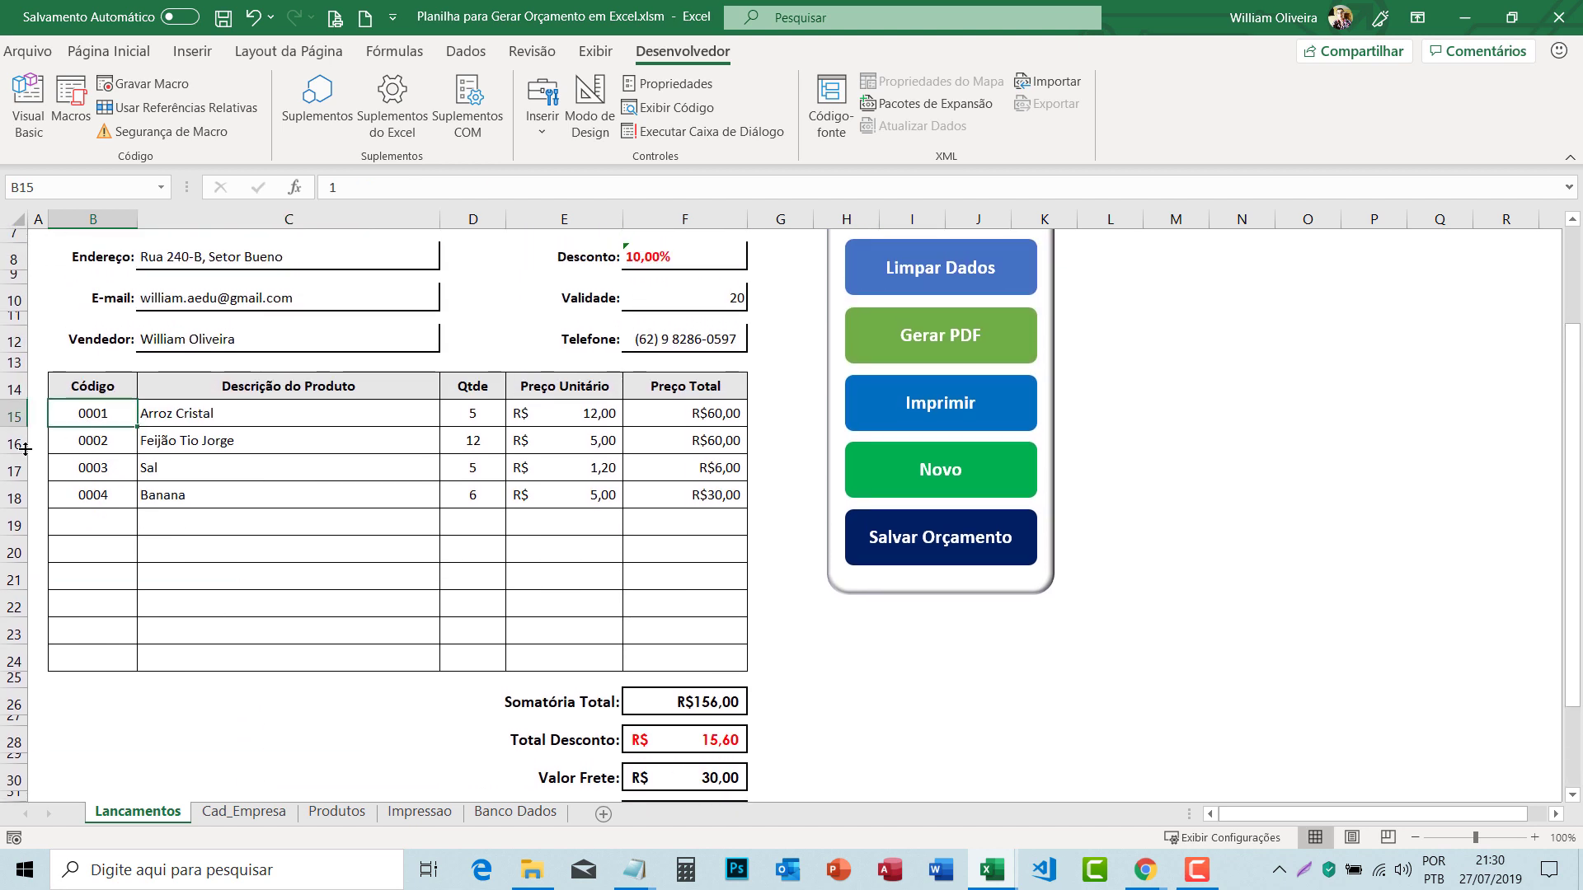
click(118, 658)
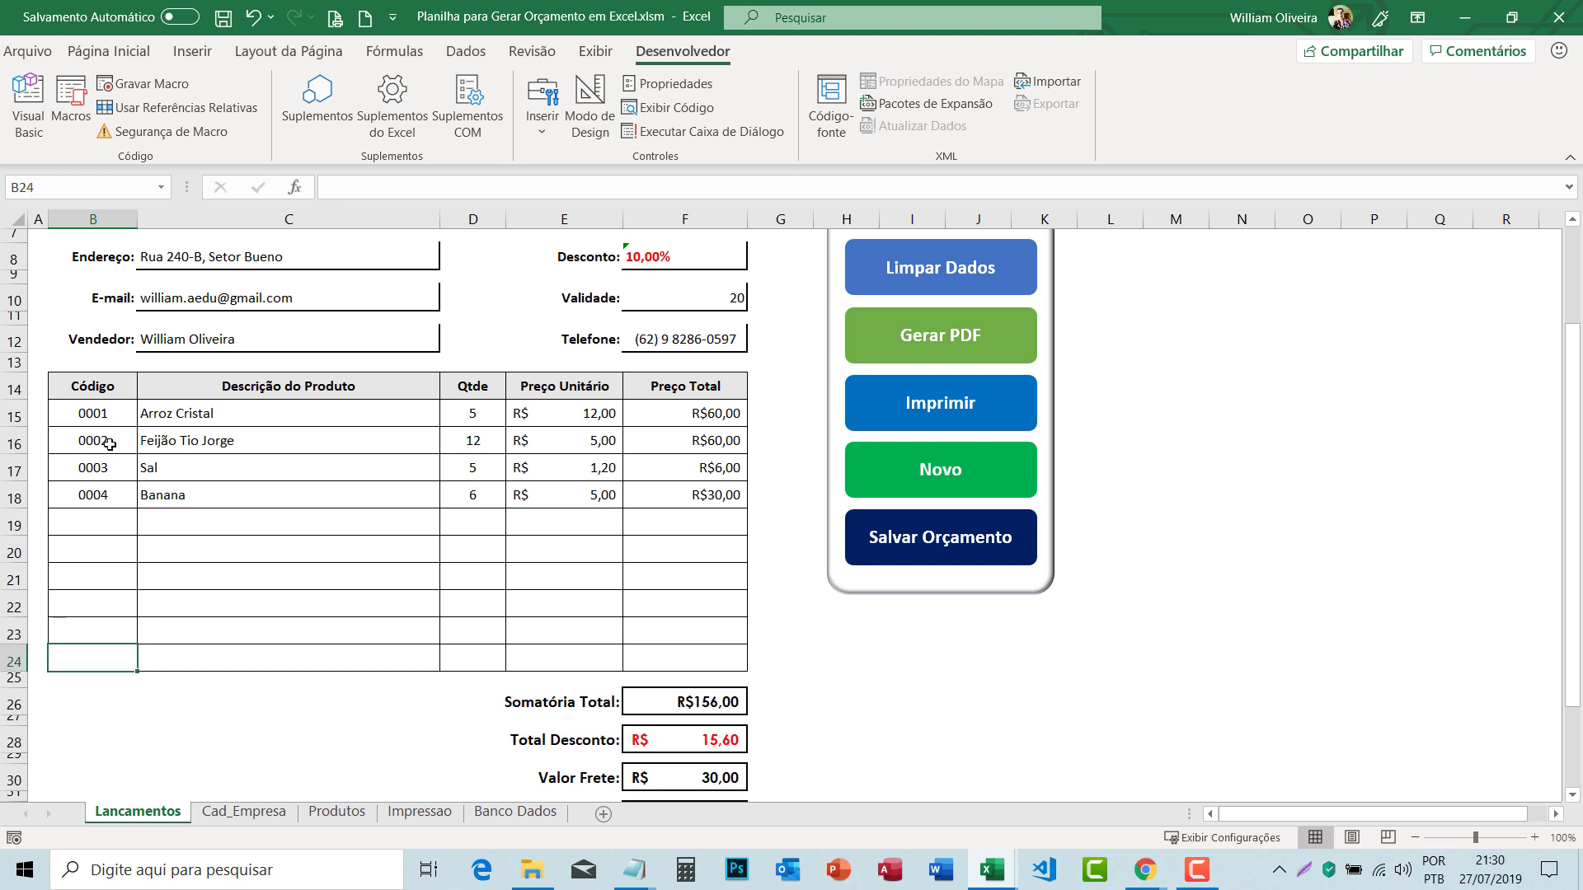
mouse_move(88, 413)
mouse_down()
mouse_move(573, 550)
mouse_move(488, 638)
mouse_up()
click(243, 422)
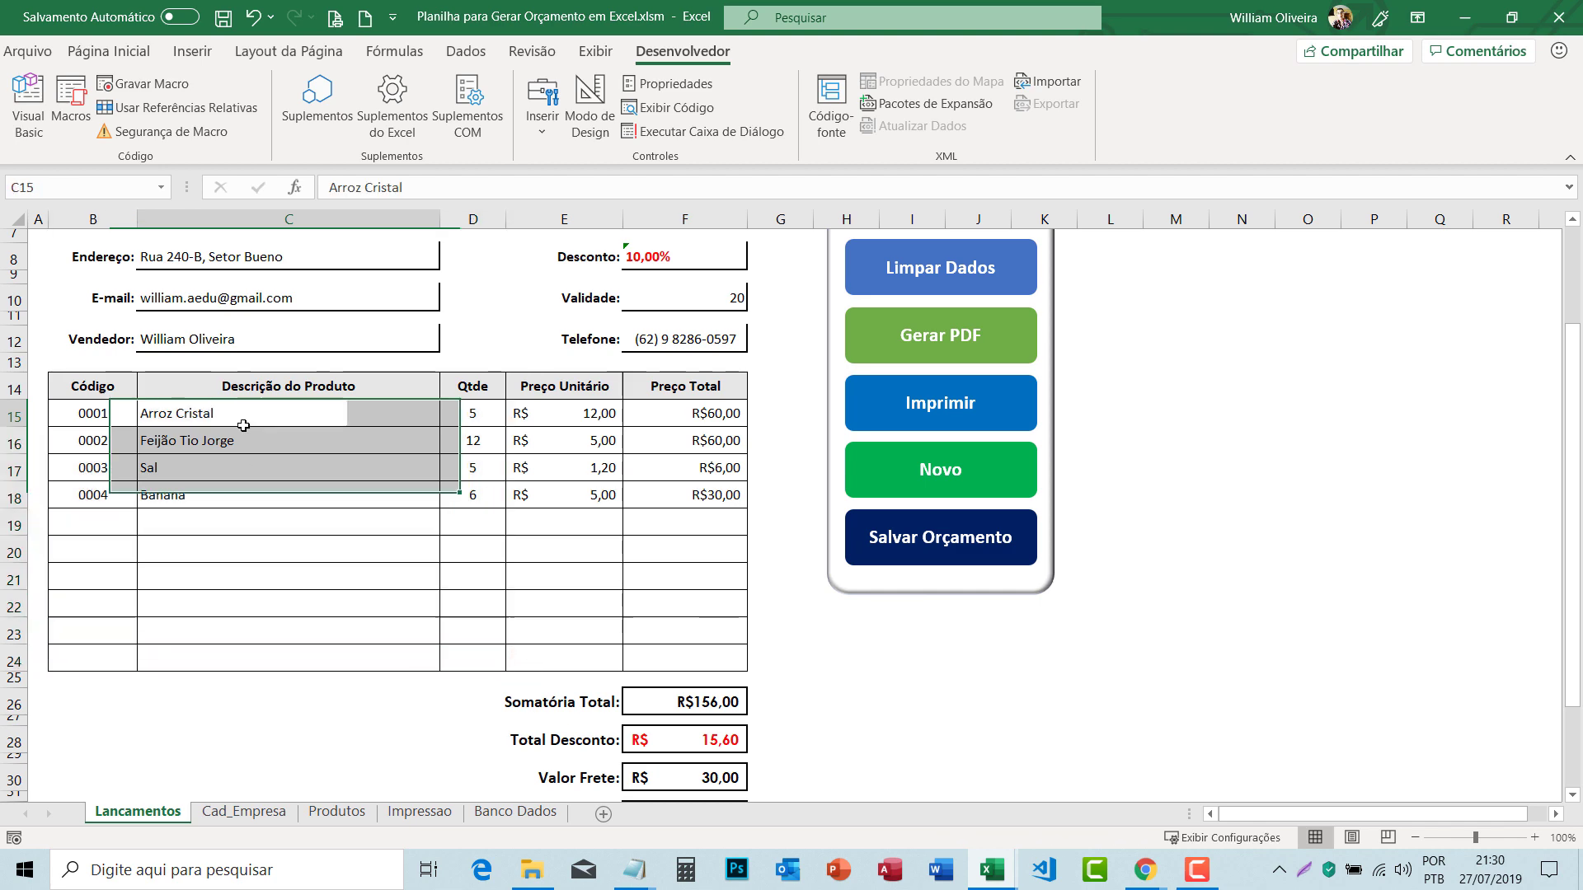
Step: Compare with the first saved records on Banco Dados, then return to the VBA editor
click(503, 812)
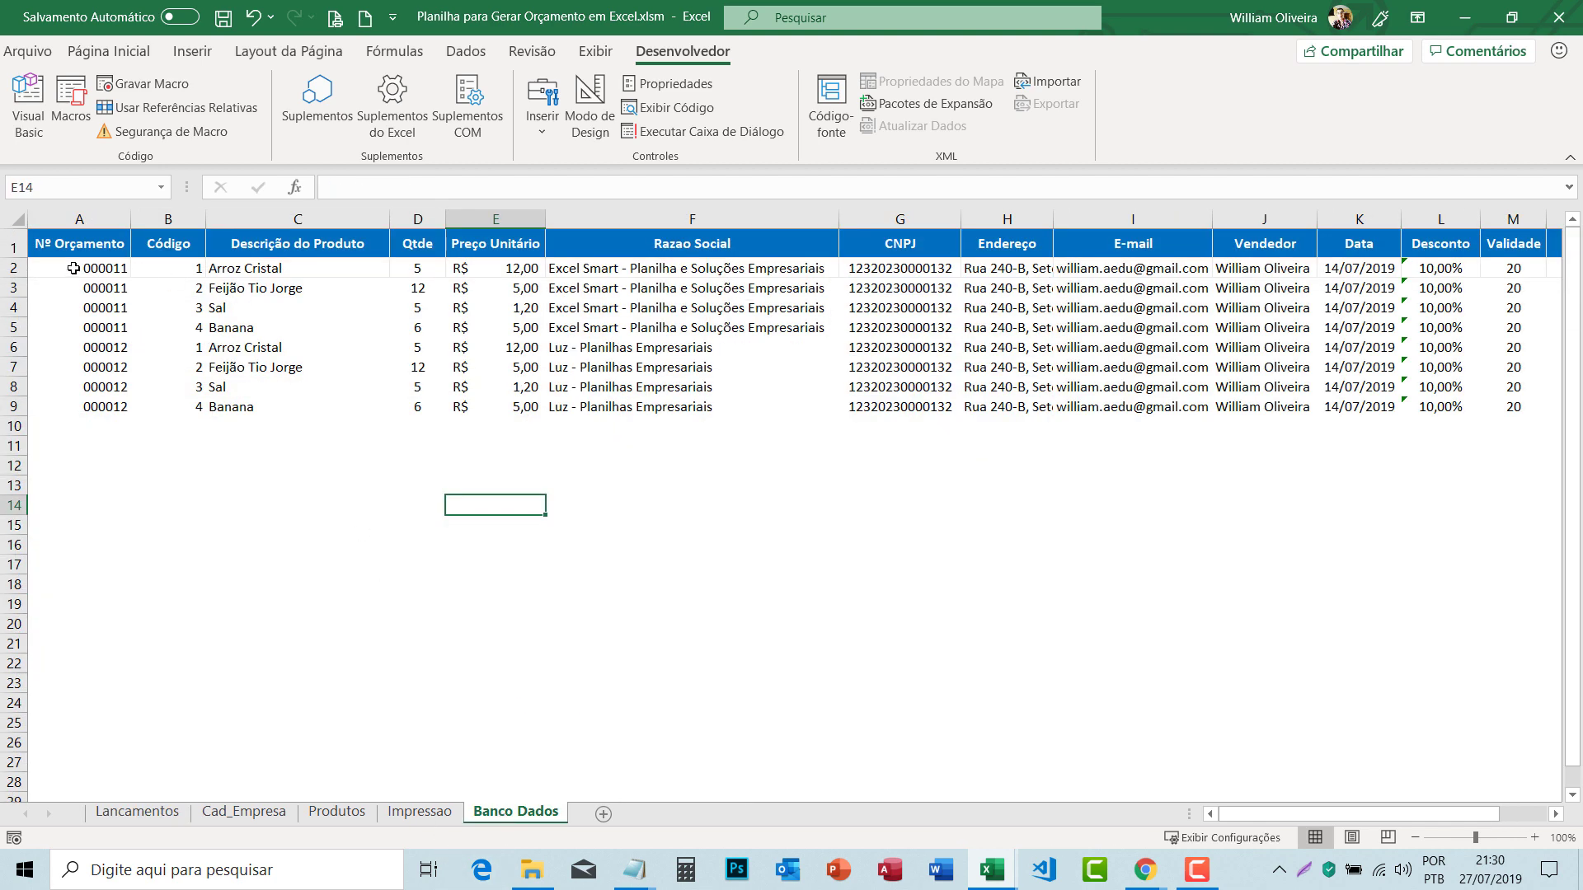
drag(74, 267, 1121, 310)
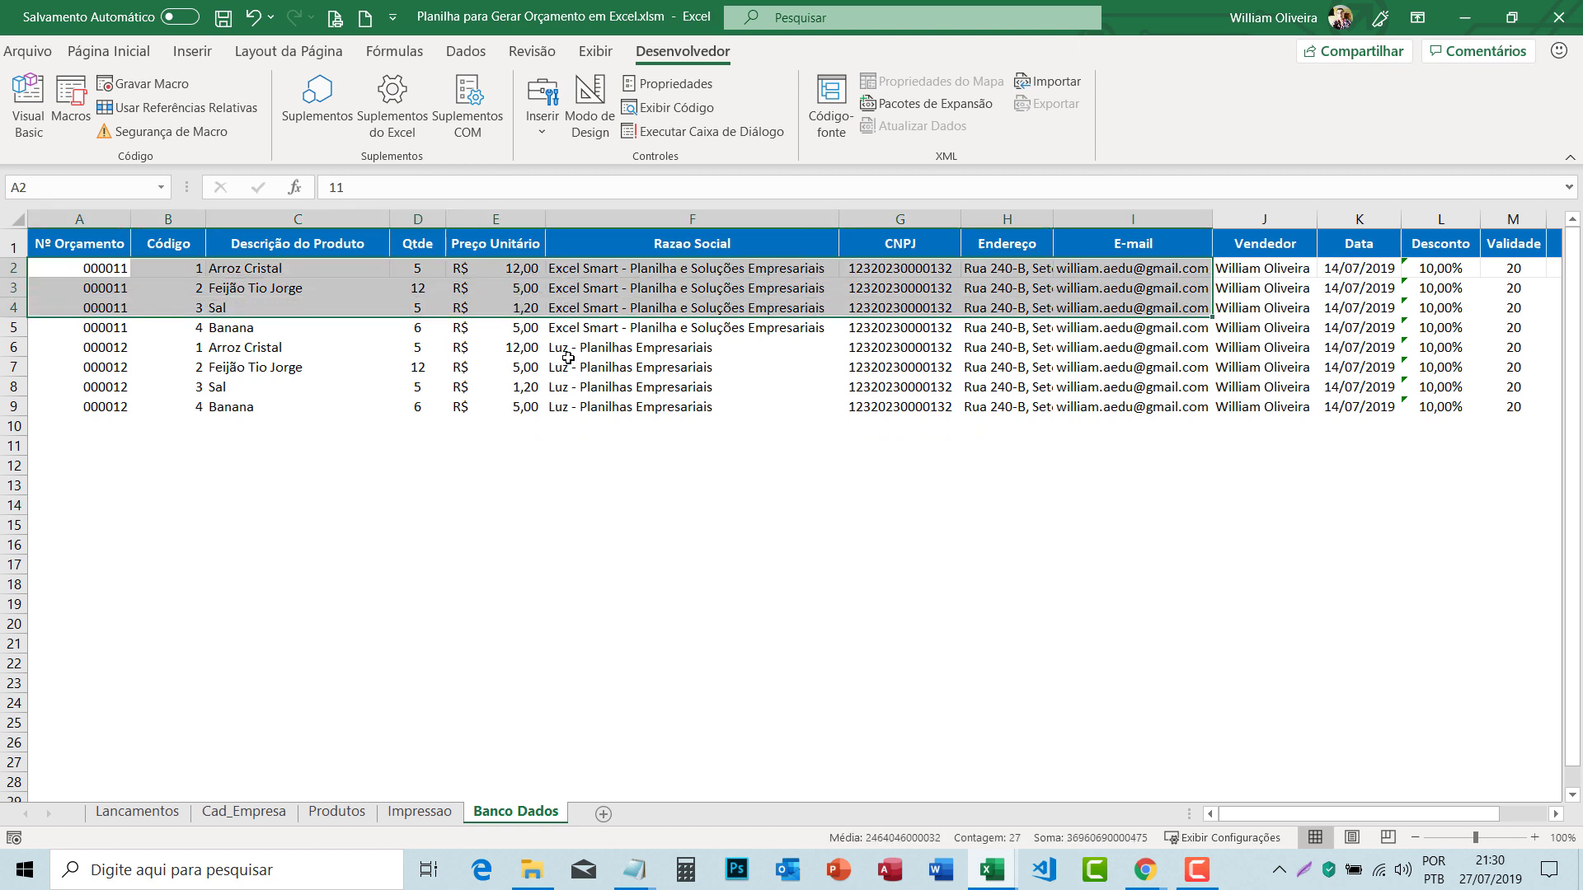
click(14, 268)
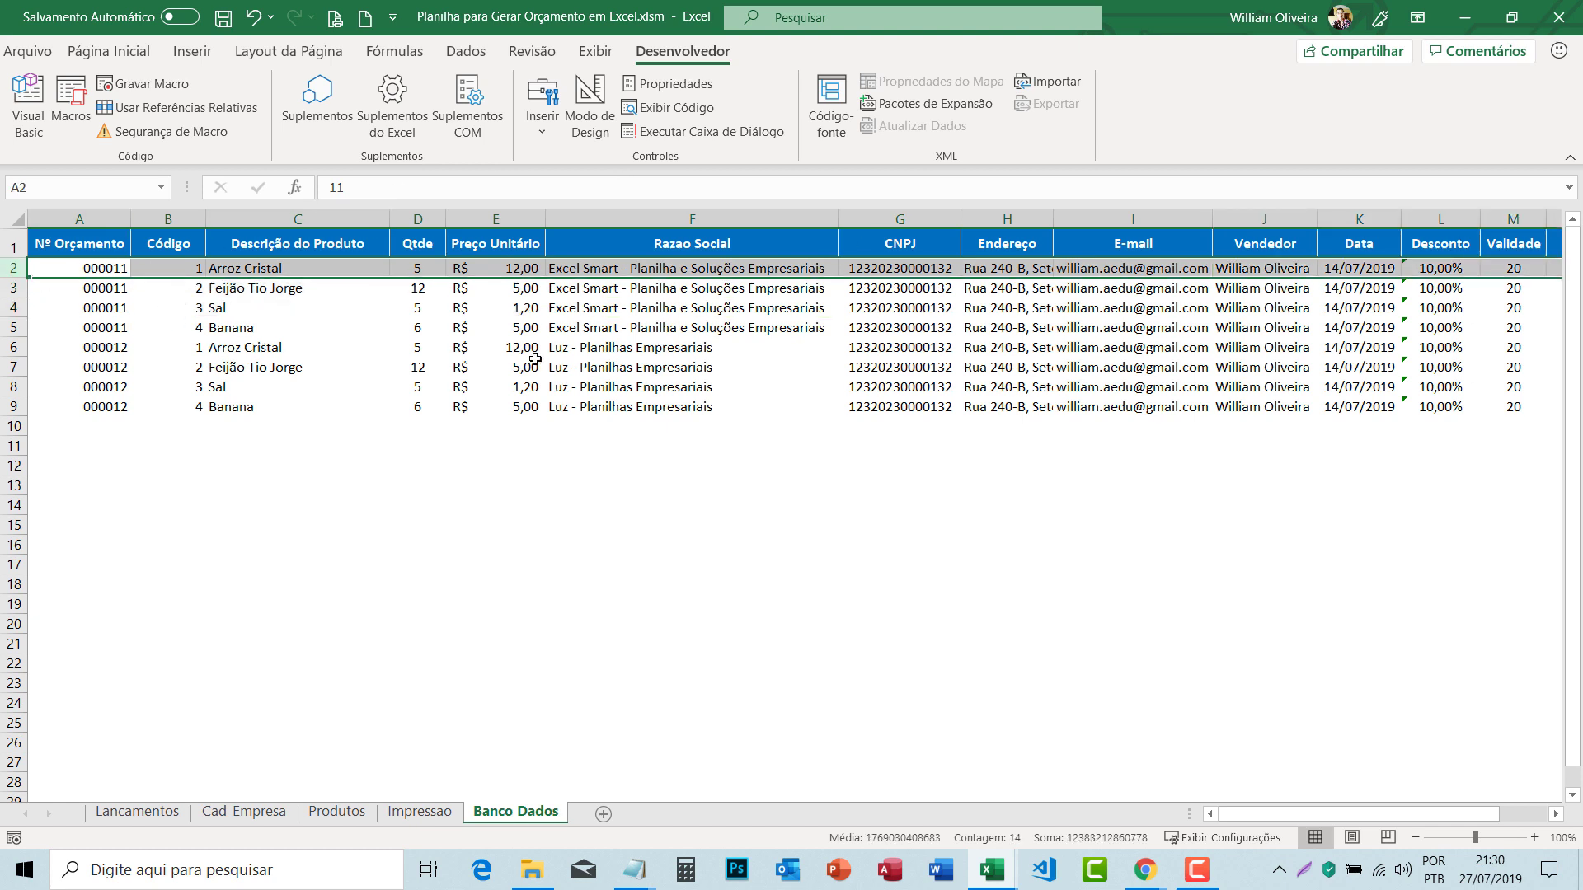
click(31, 138)
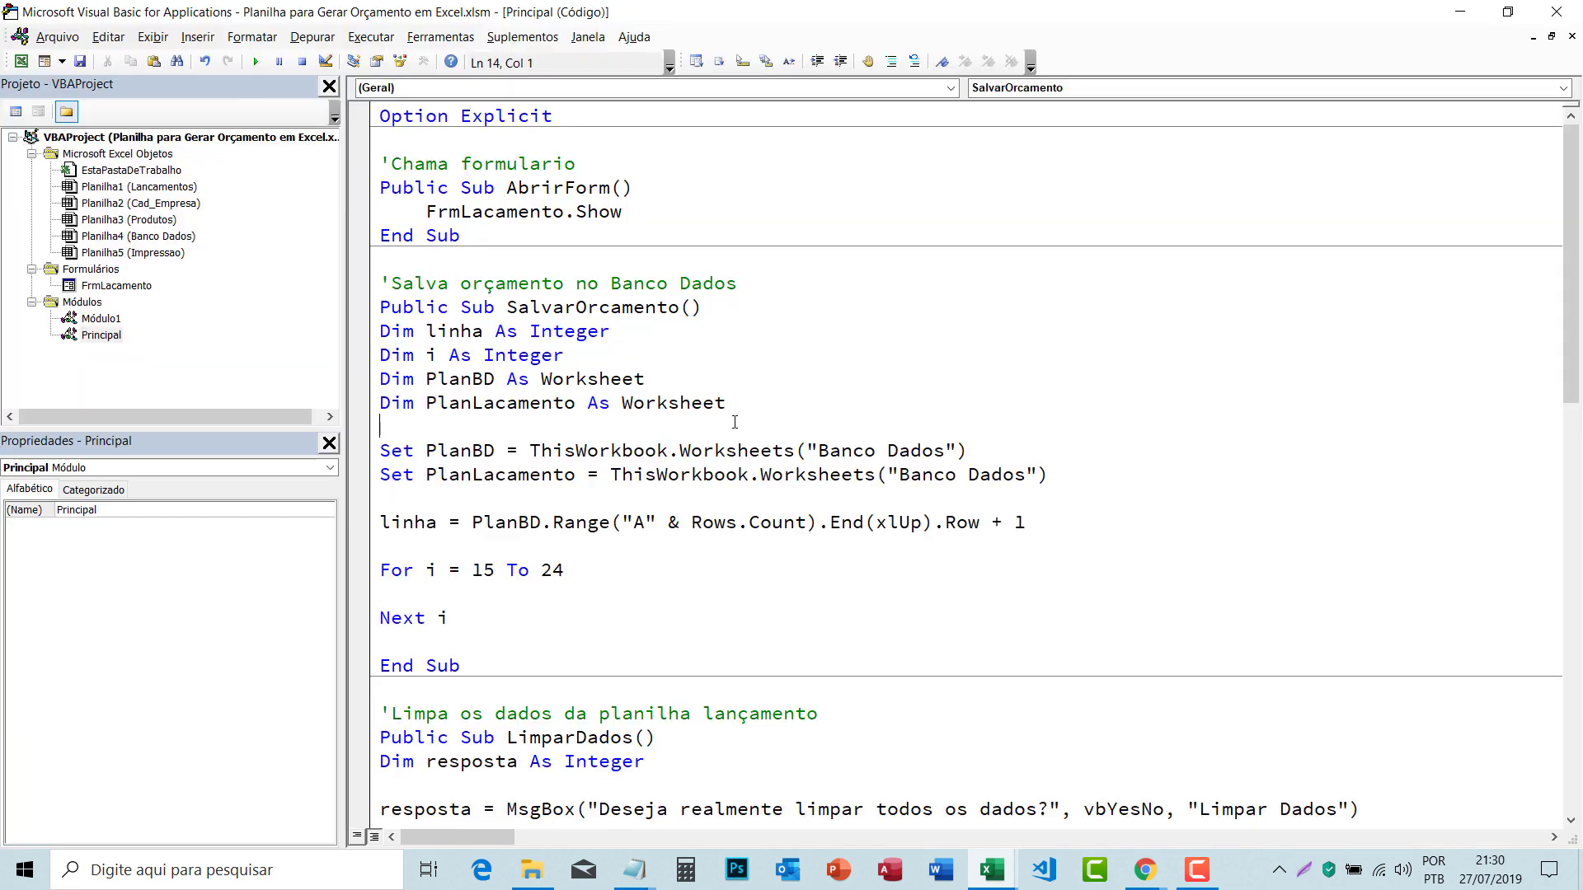
Step: Inside the For loop, start an If on PlanLacamento.Cells using autocomplete
scroll(651, 575, down, 1)
click(447, 518)
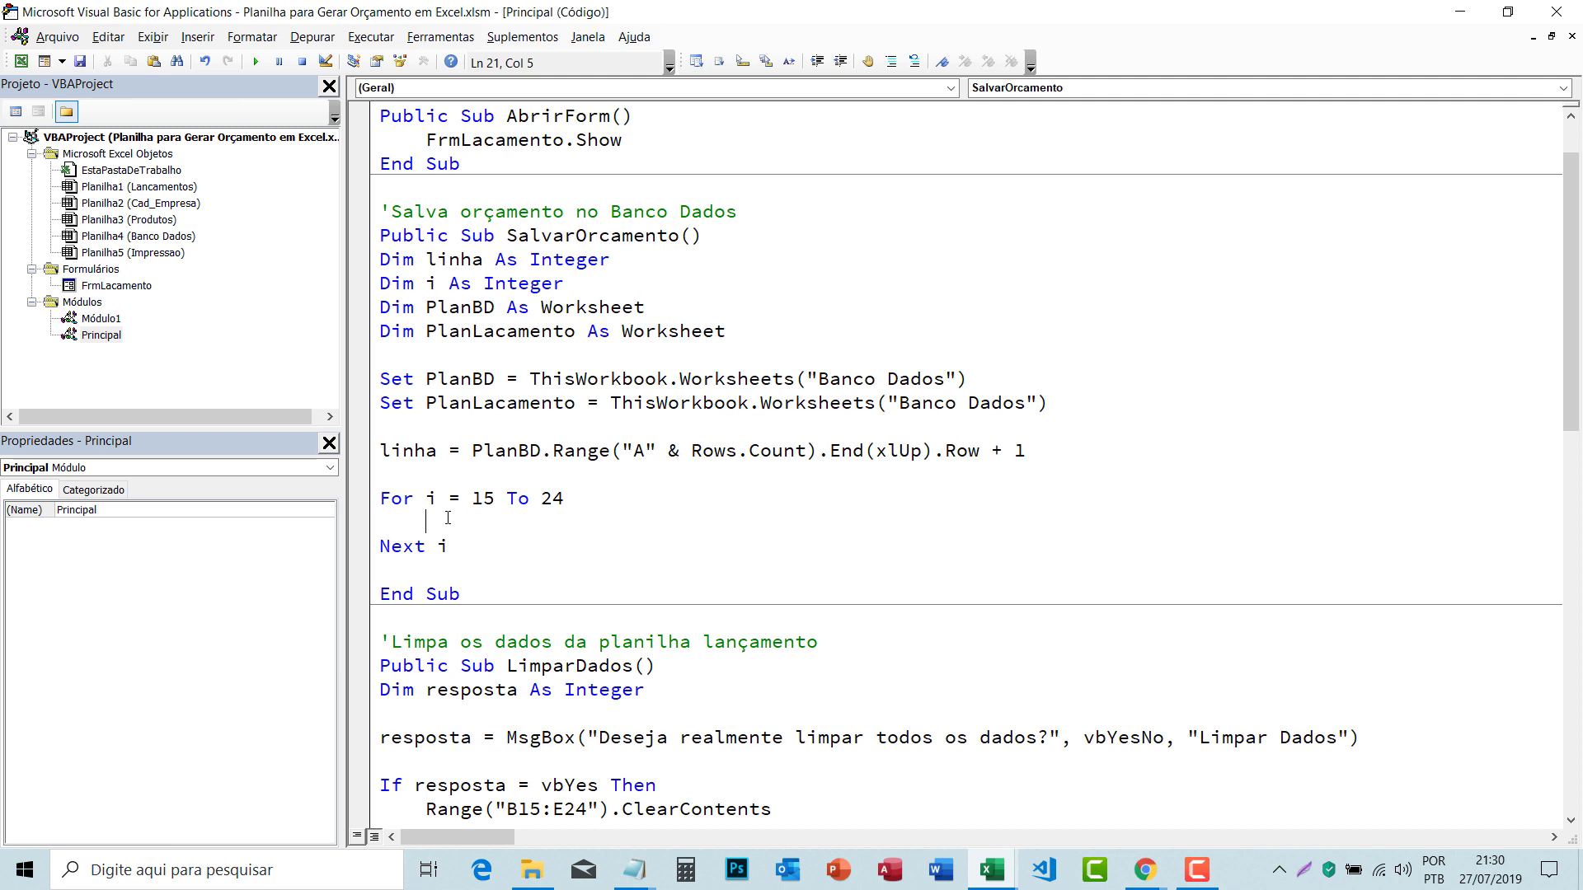
text(if)
text( pl)
text(an)
key(ctrl+space)
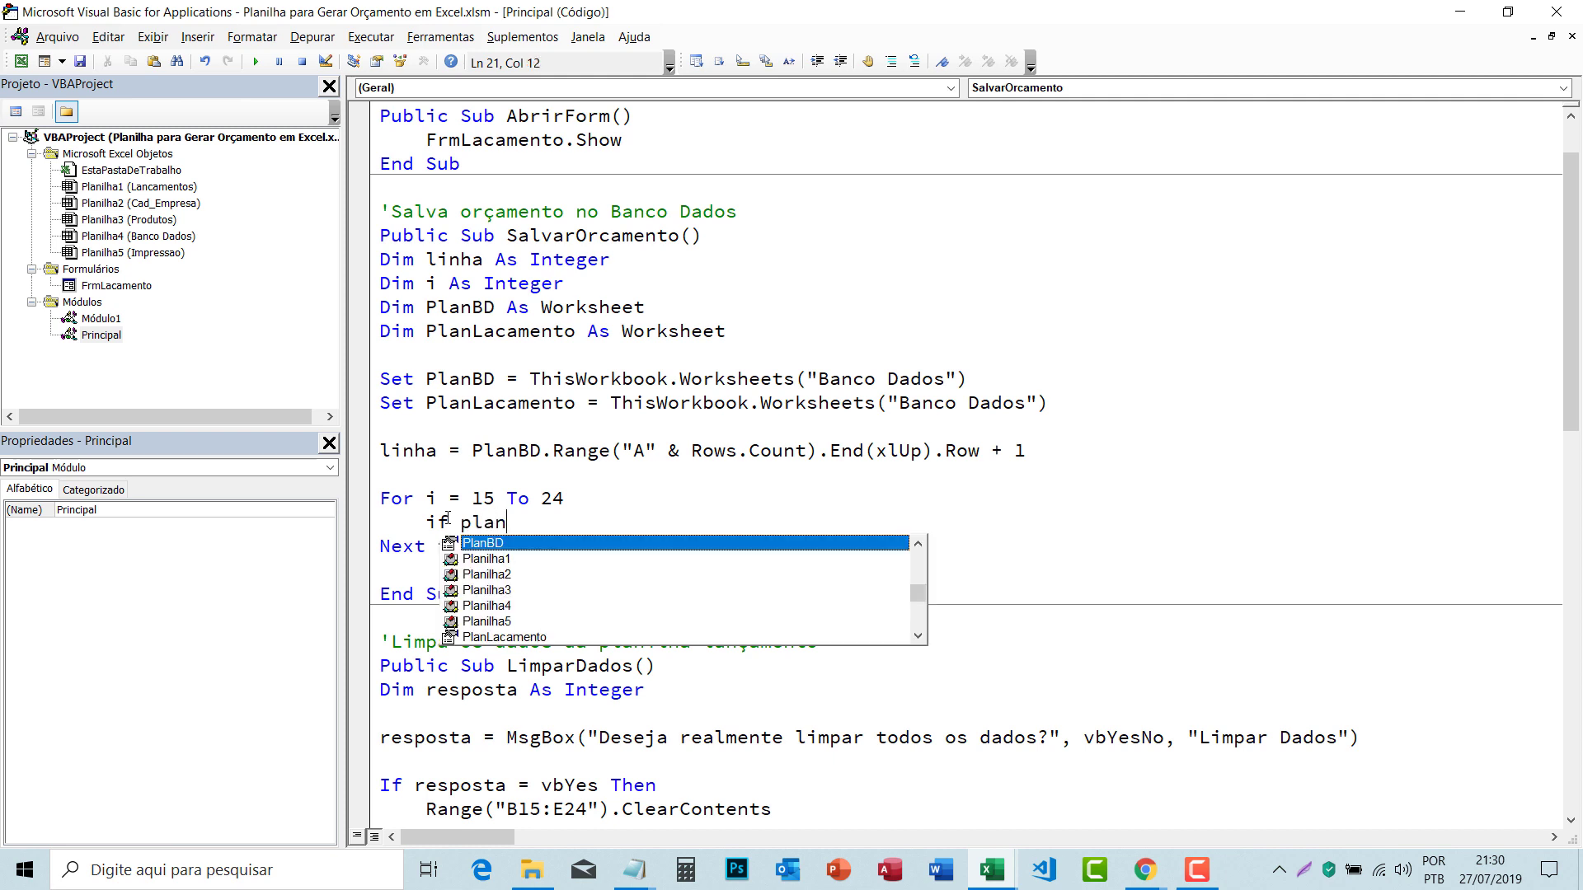
text(l)
key(Tab)
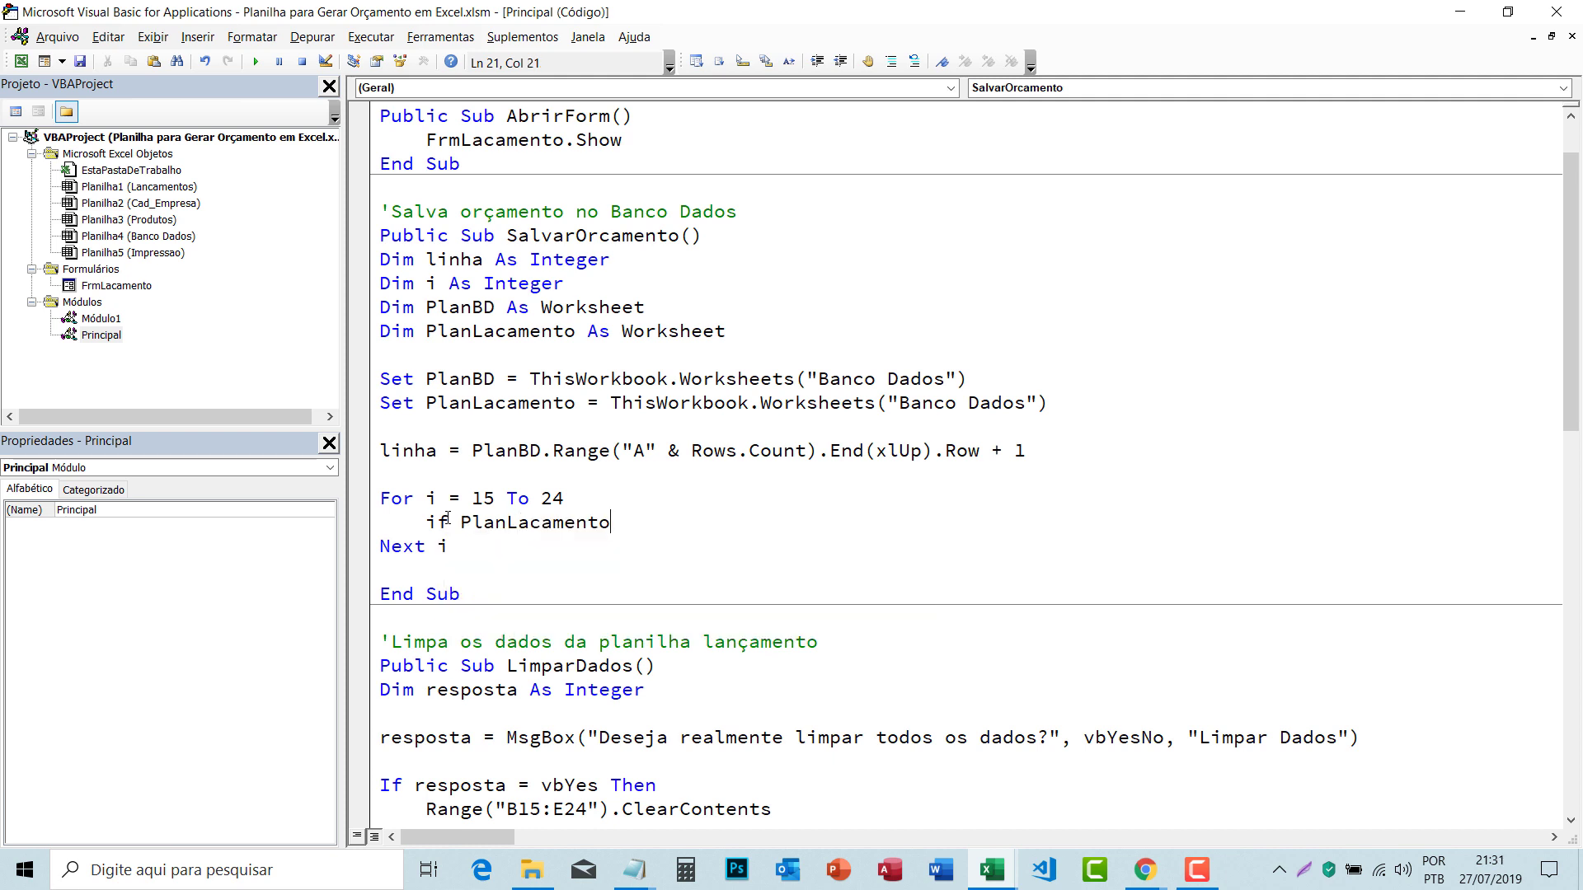
text(.ce)
key(Tab)
Step: Complete the condition as Cells(i, 2) <> "" Then and indent a new line beneath it
text(()
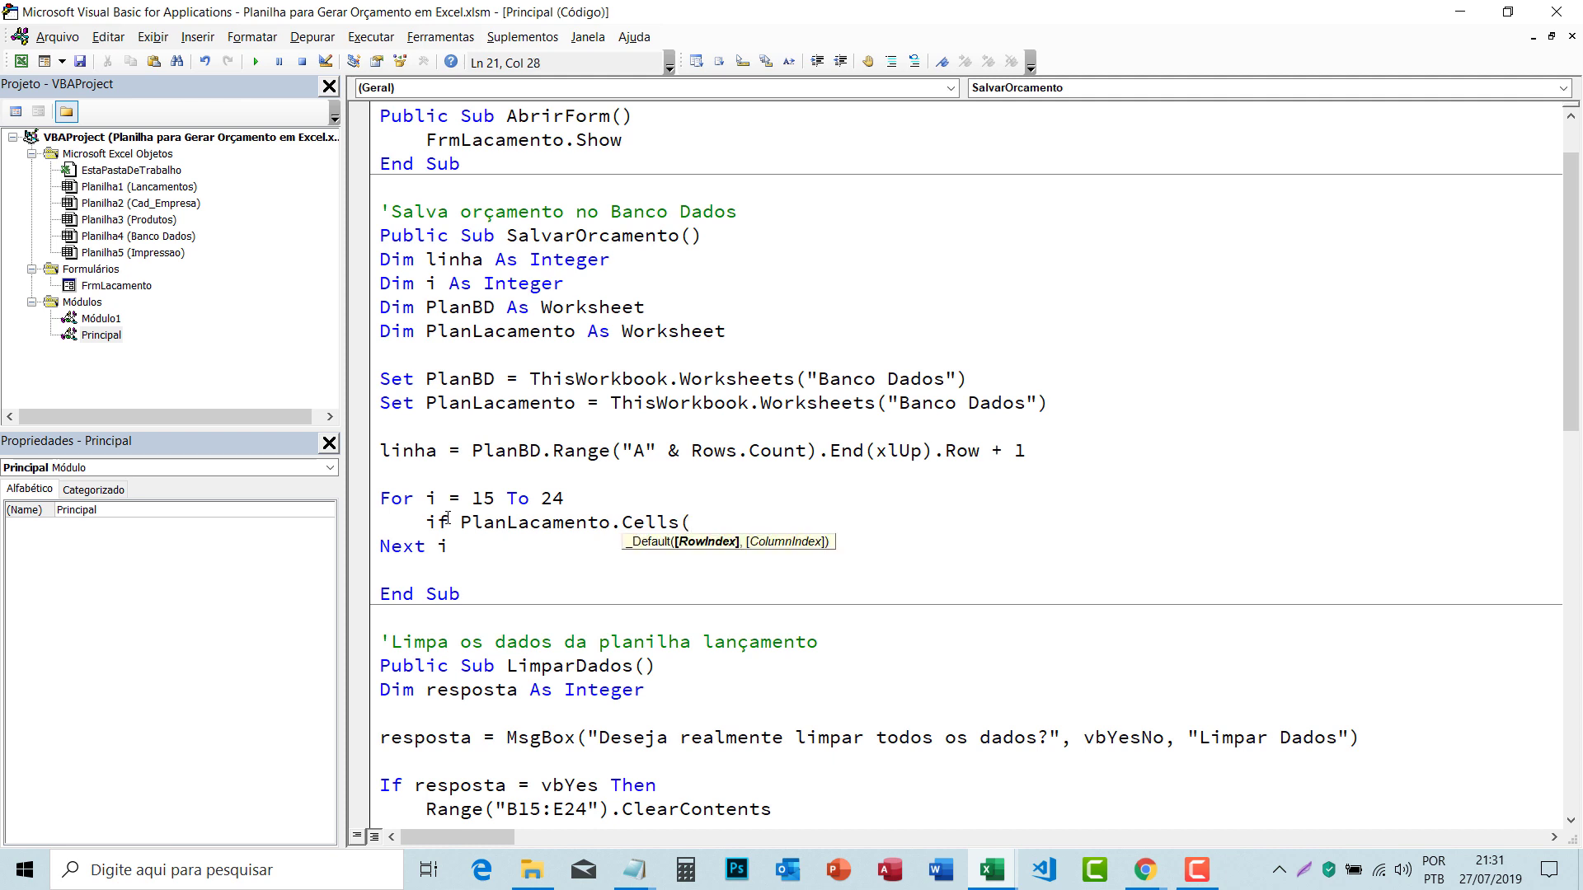
text(,)
key(BackSpace)
text(i,)
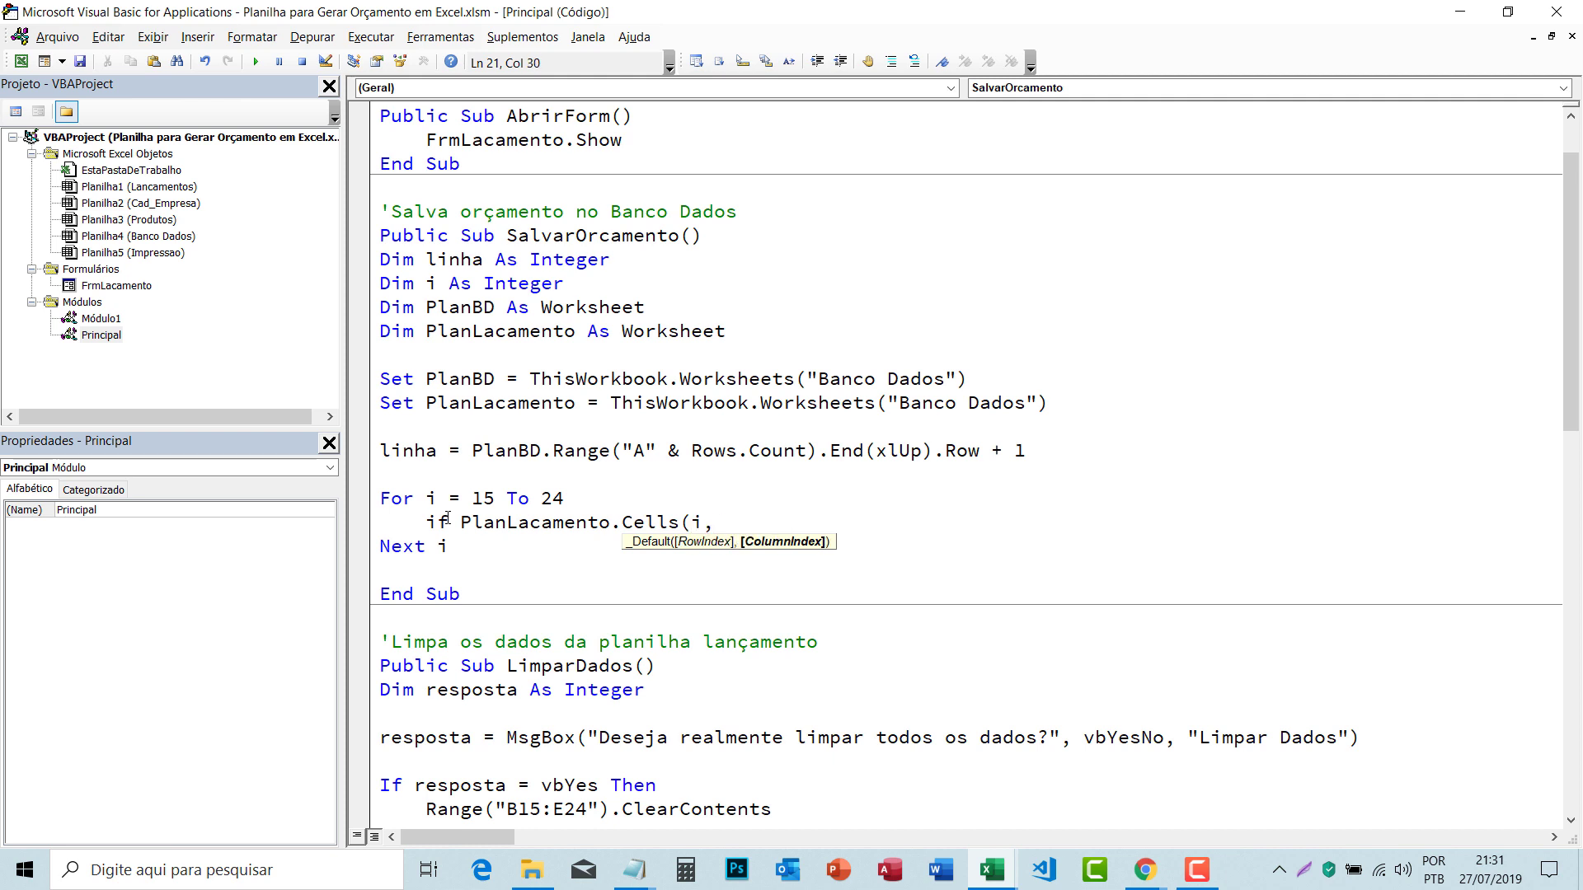
text(2)
text())
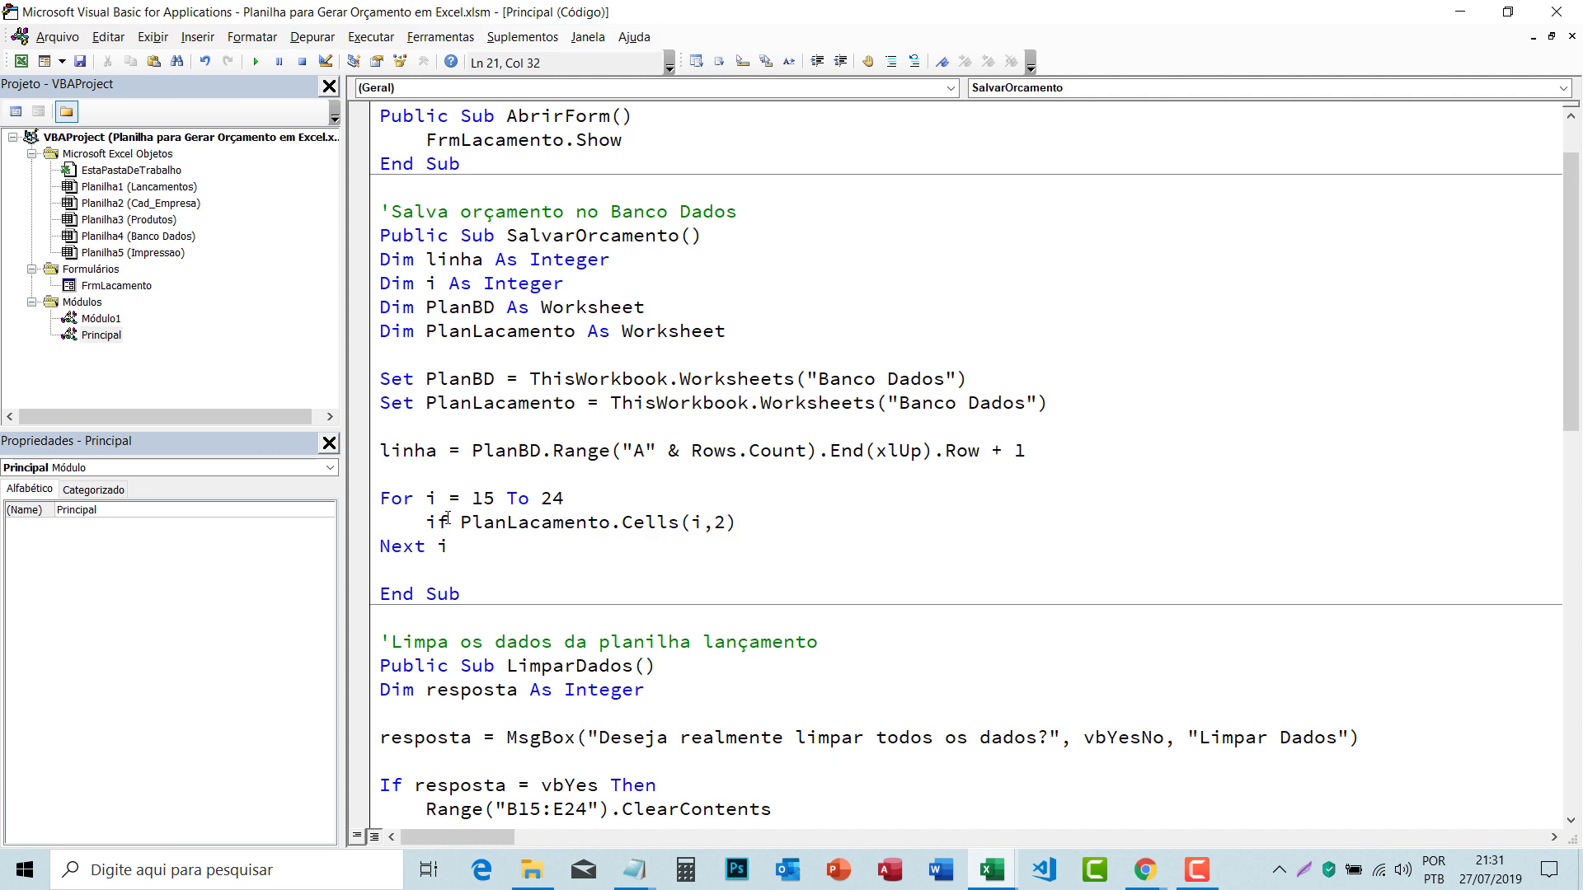
text(<> "" )
text(t)
text(hen)
key(Return)
key(Tab)
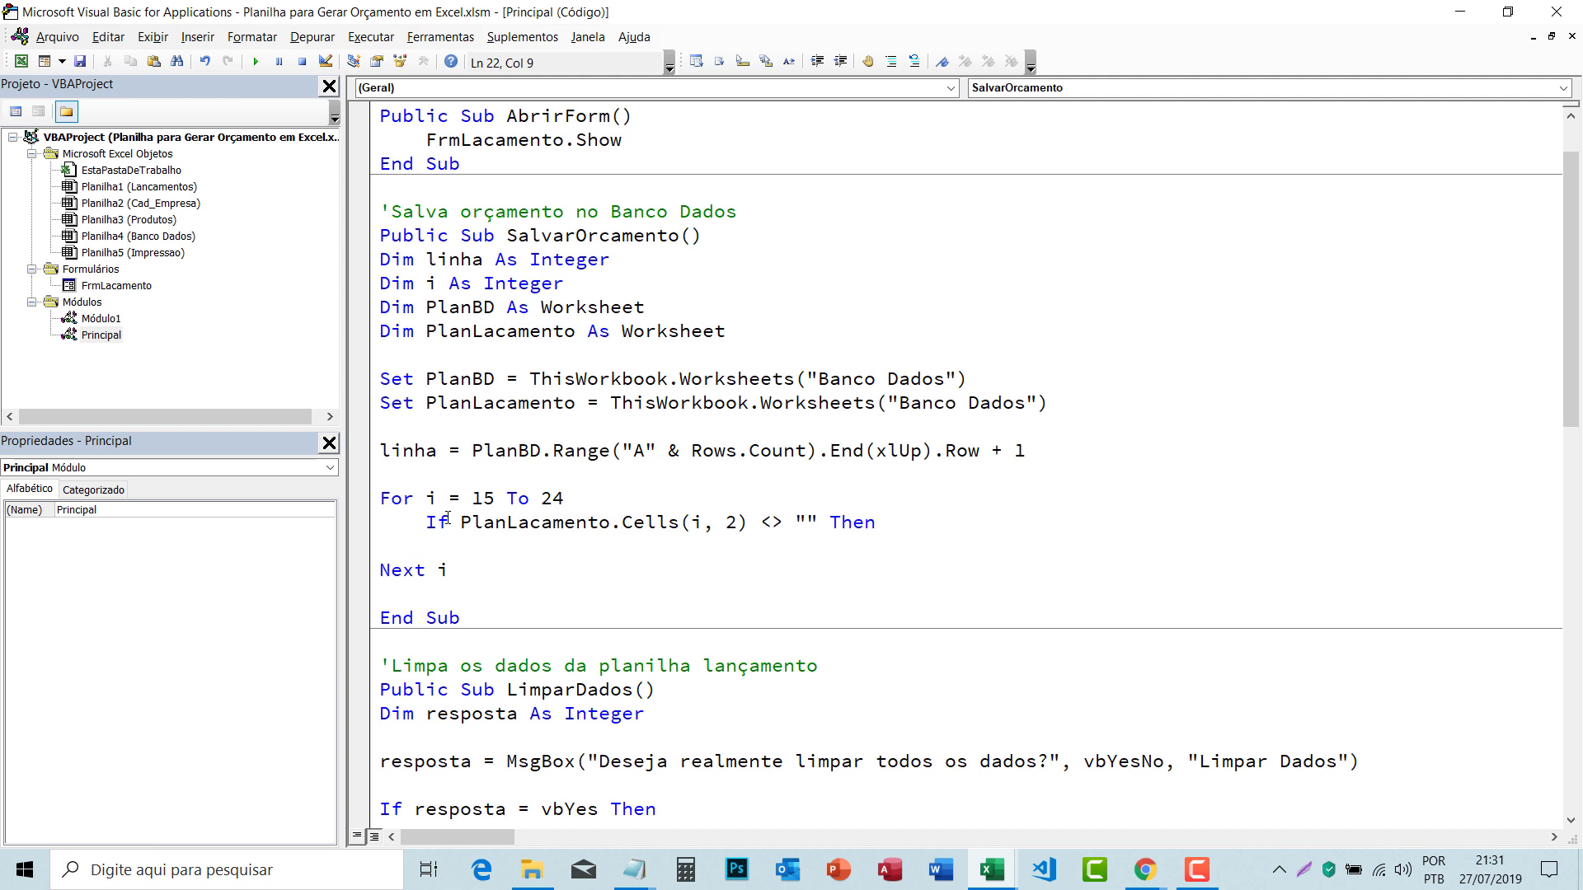
Step: Type planbd.Cells(linha,1) = PlanLacamento.Cells( and view cell A2 on Banco Dados
text(plan)
text(bd)
text(.ra)
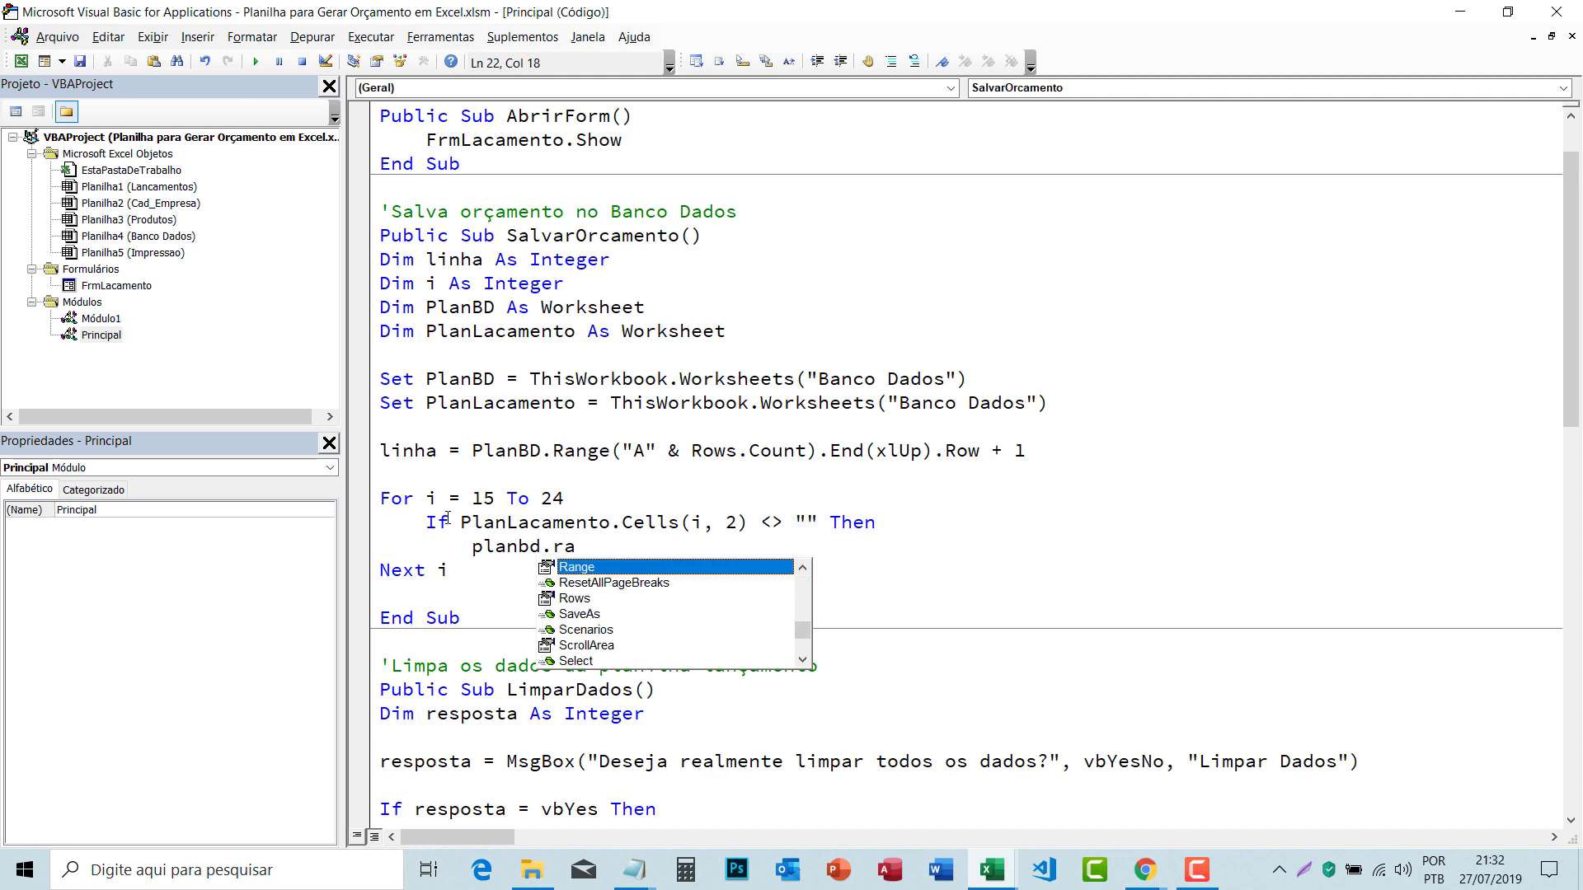
key(BackSpace)
key(BackSpace)
key(BackSpace)
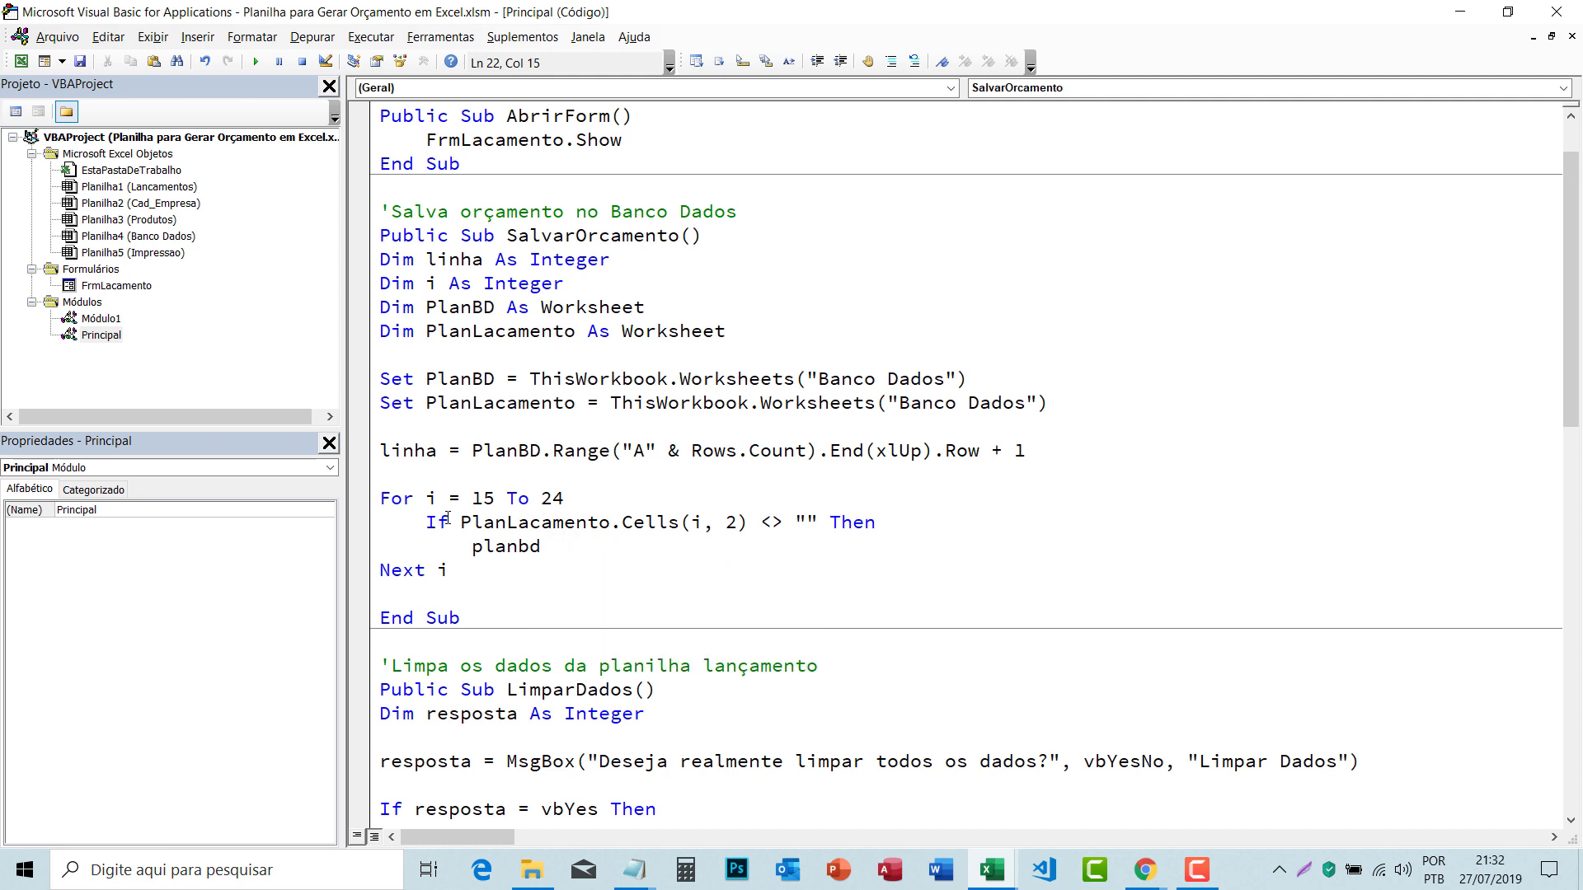
text(.ce)
key(Tab)
text(()
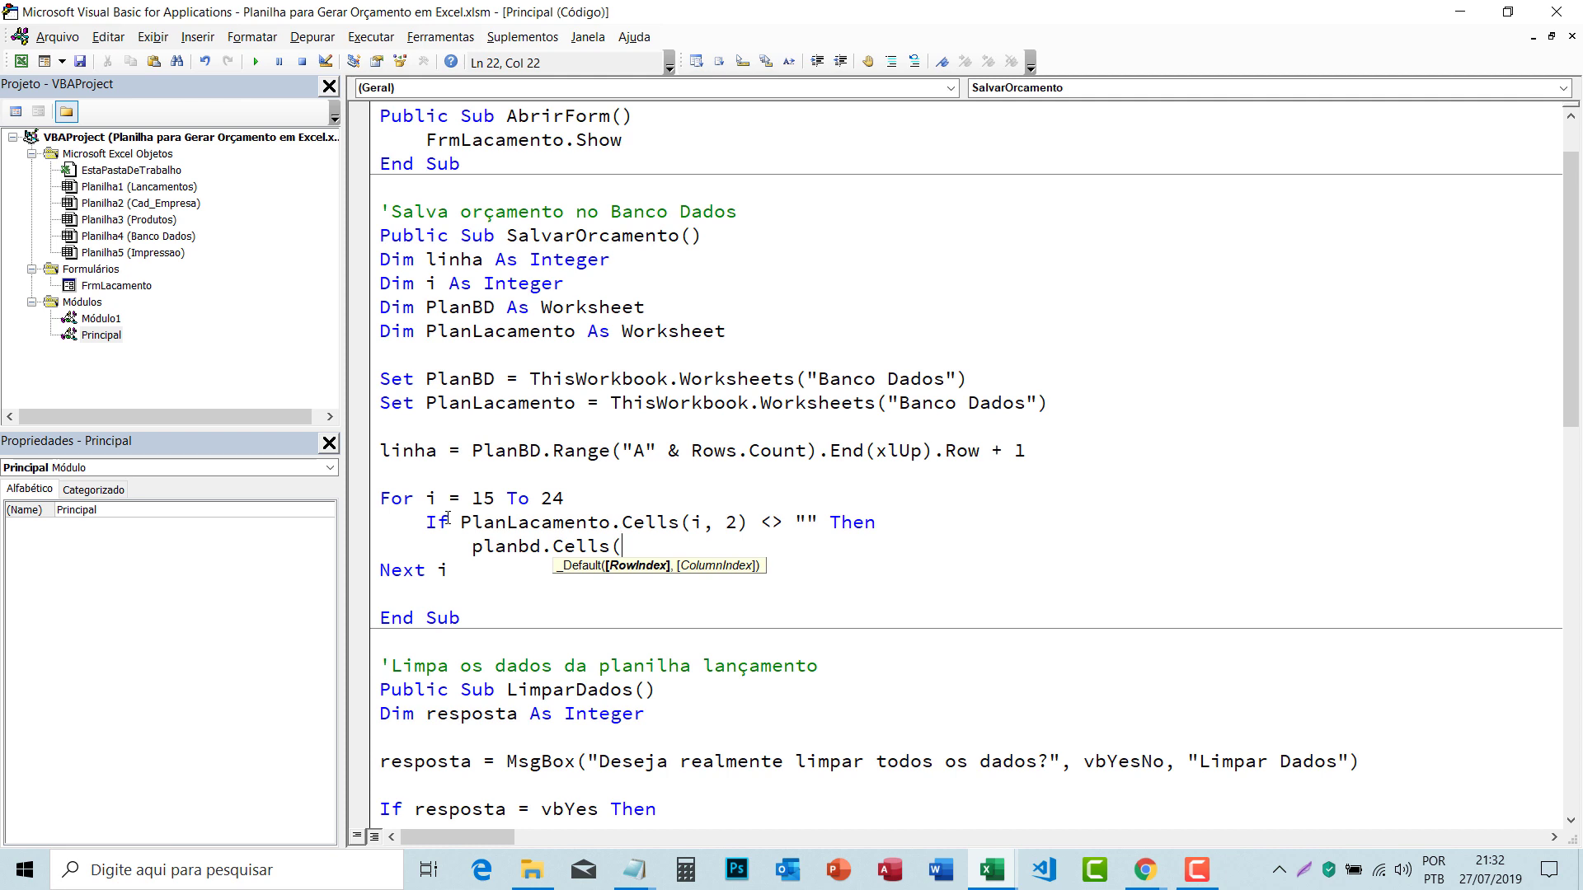
text(linha)
text(,1)
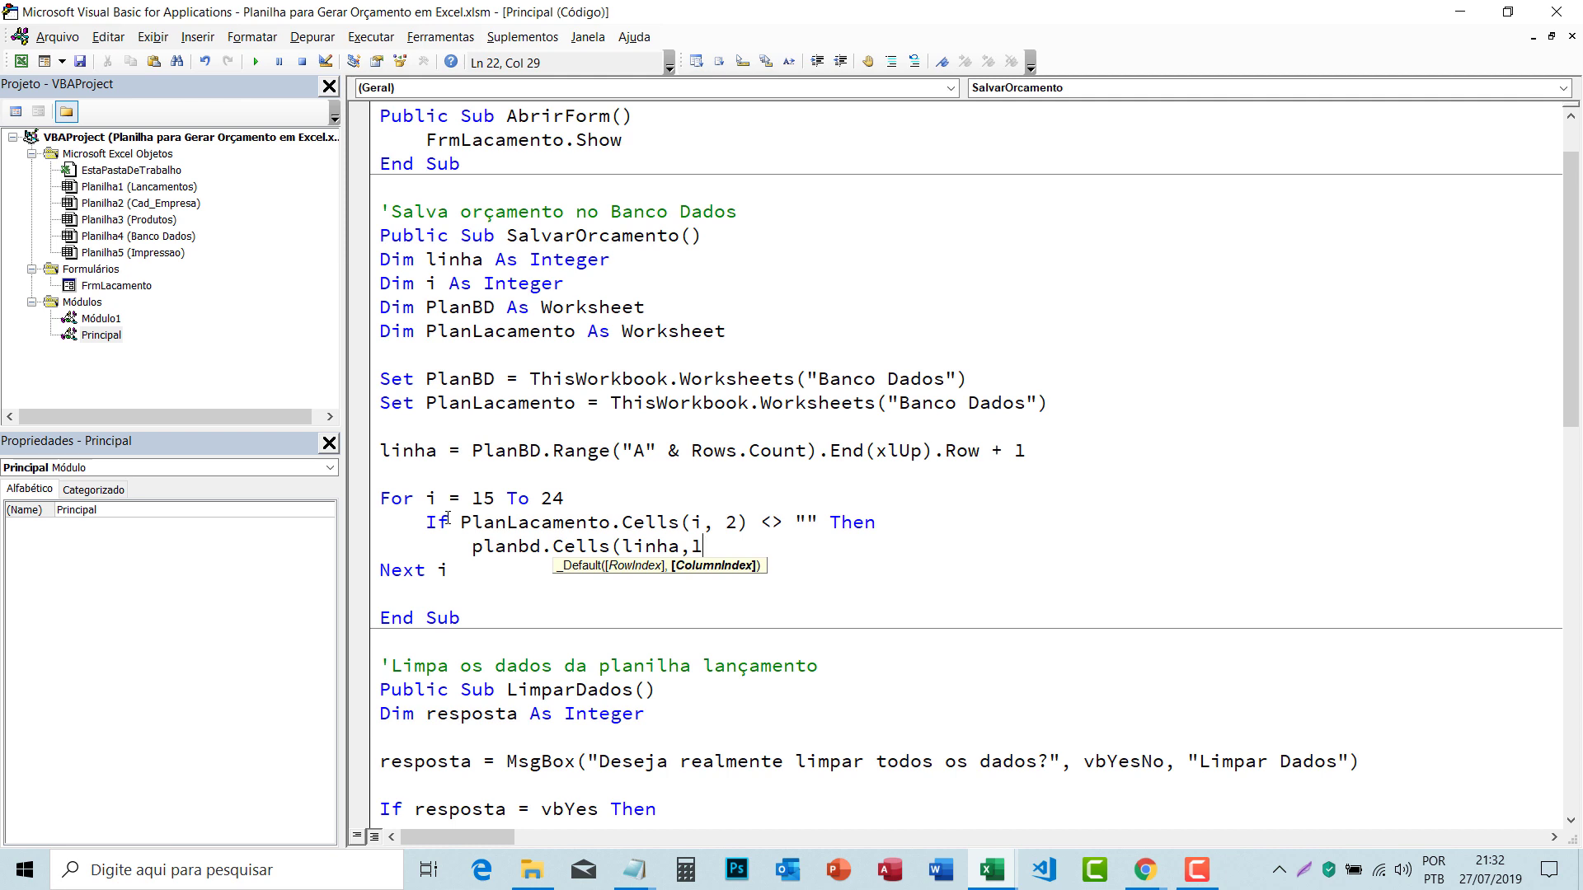
text())
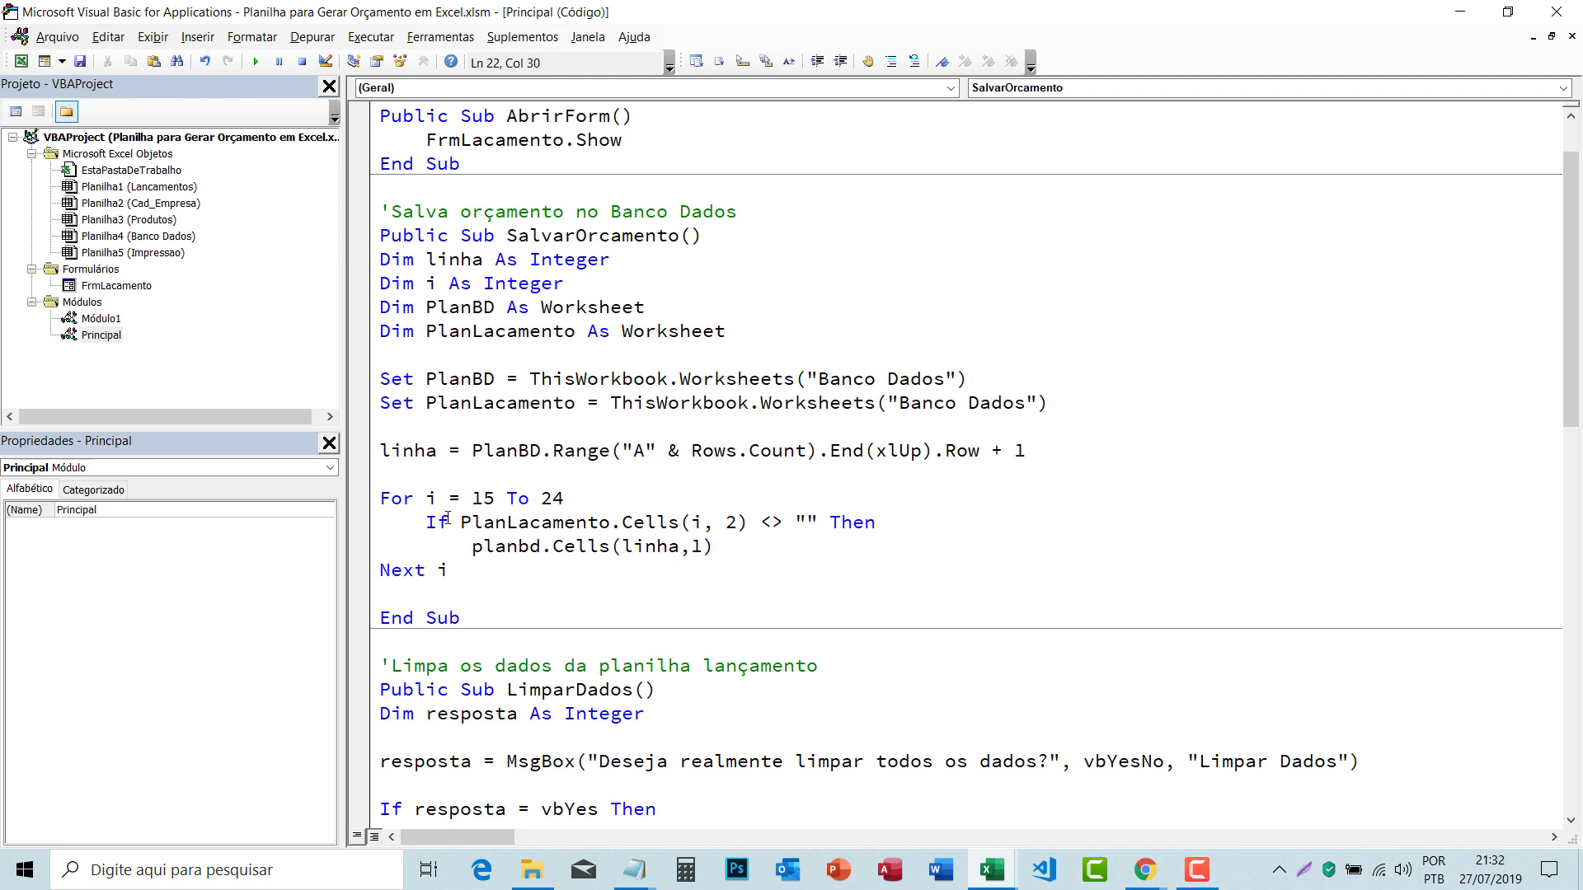
text( = P)
text(lanLacamento)
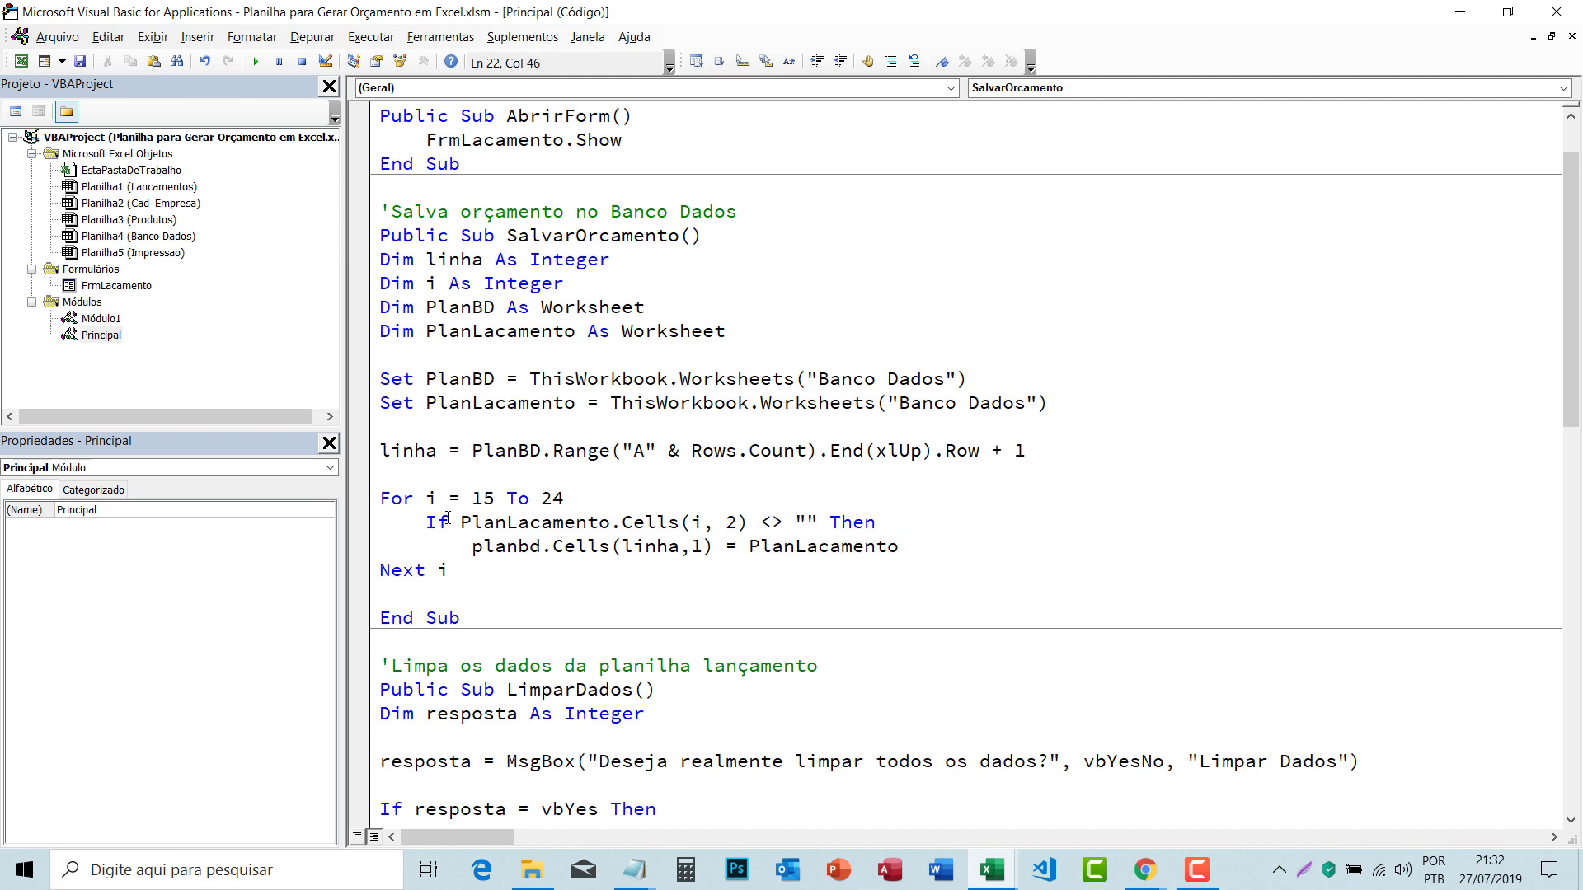
text(.)
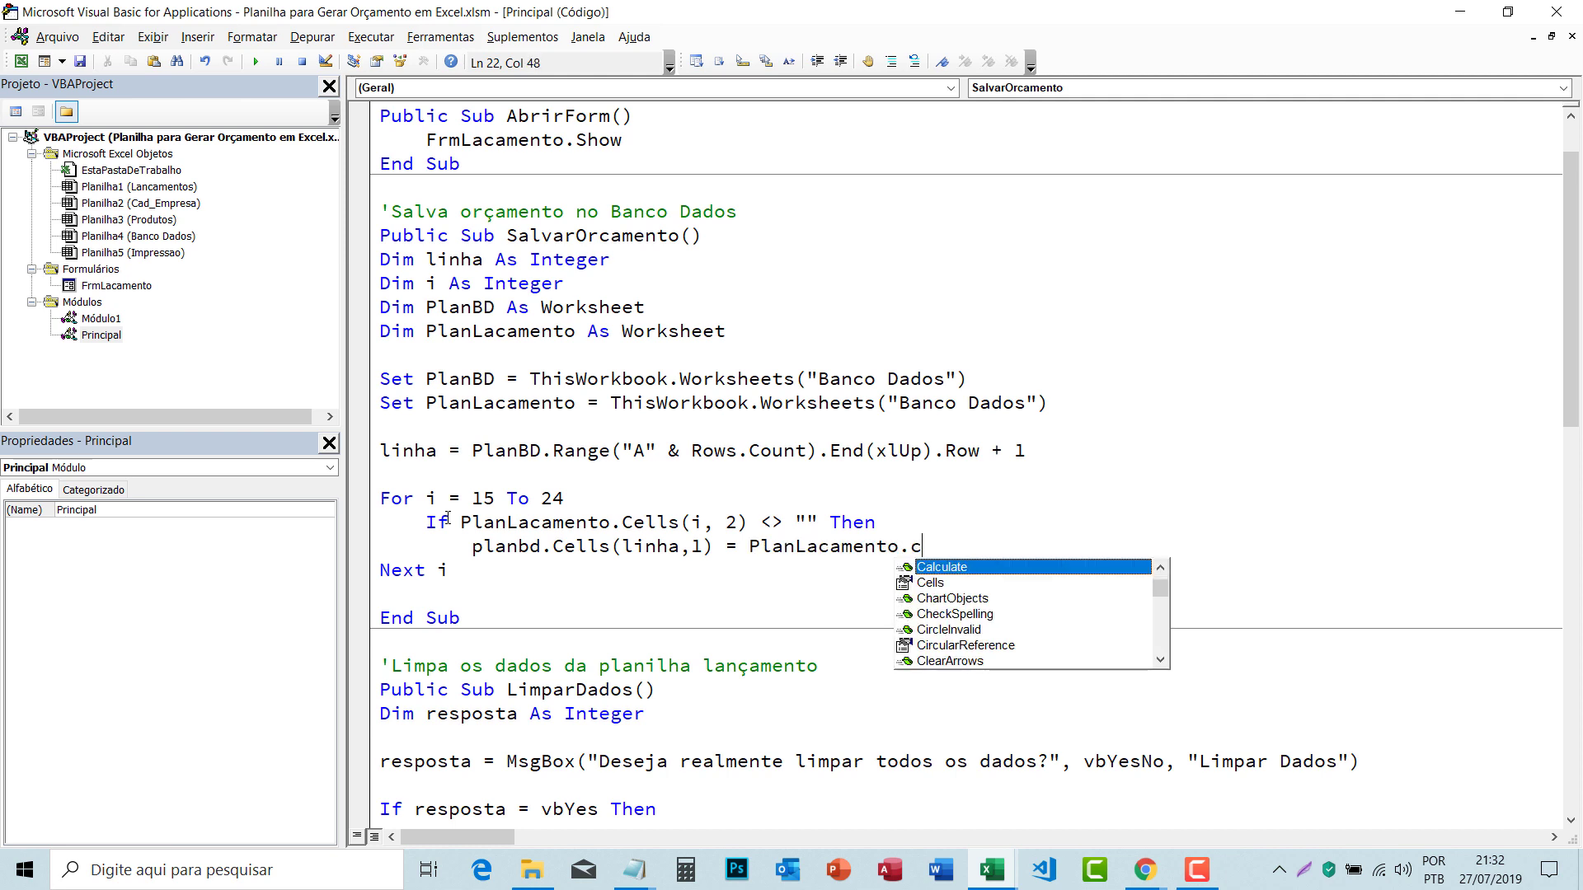
text(ce)
key(Tab)
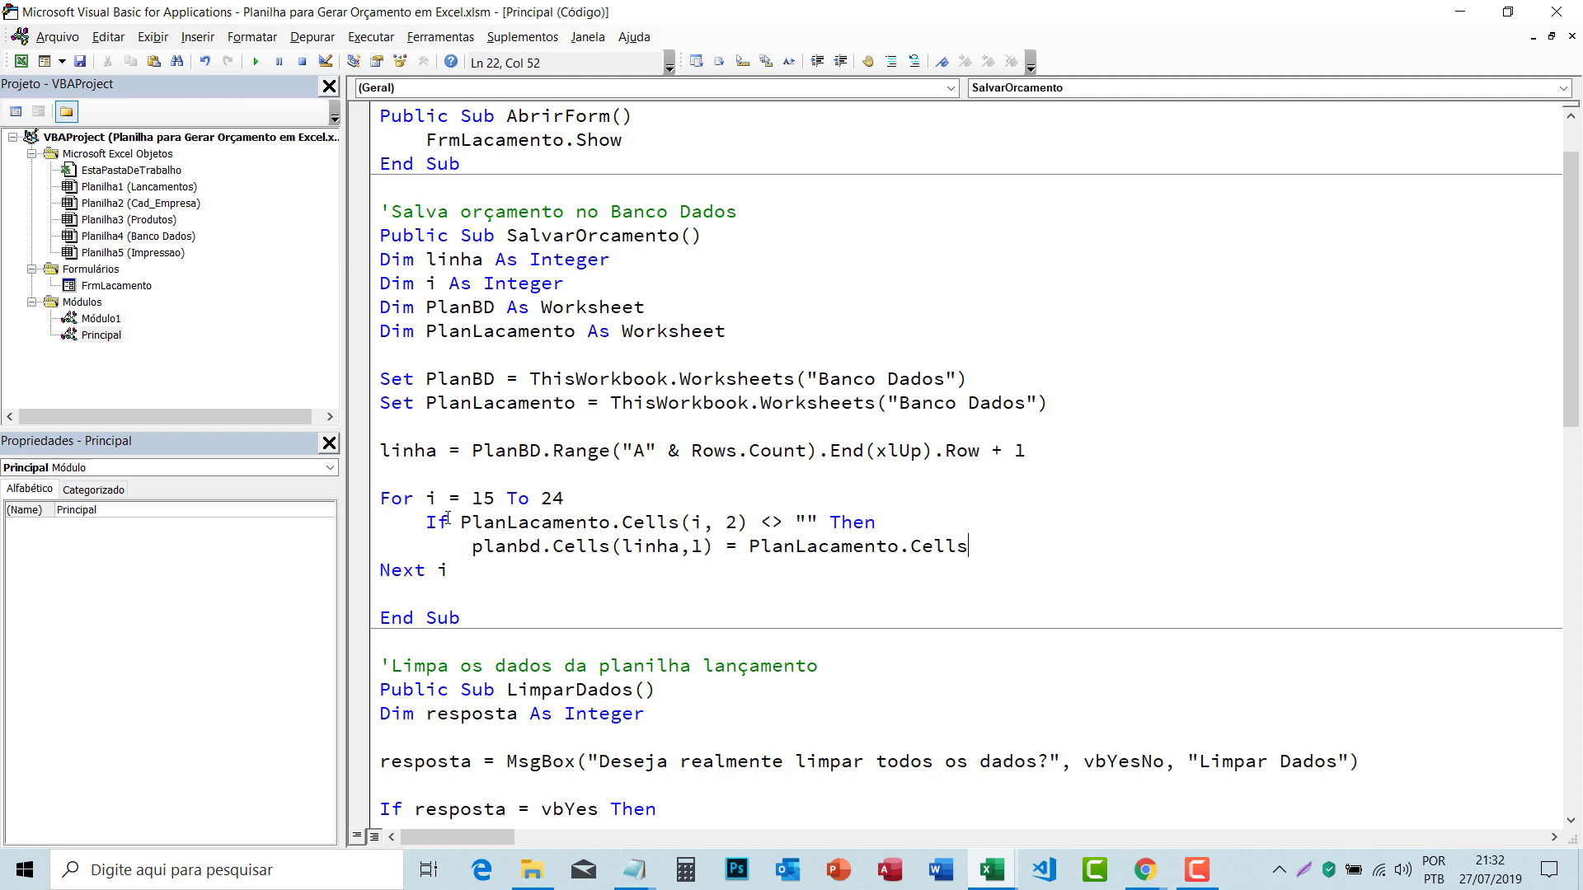
text(()
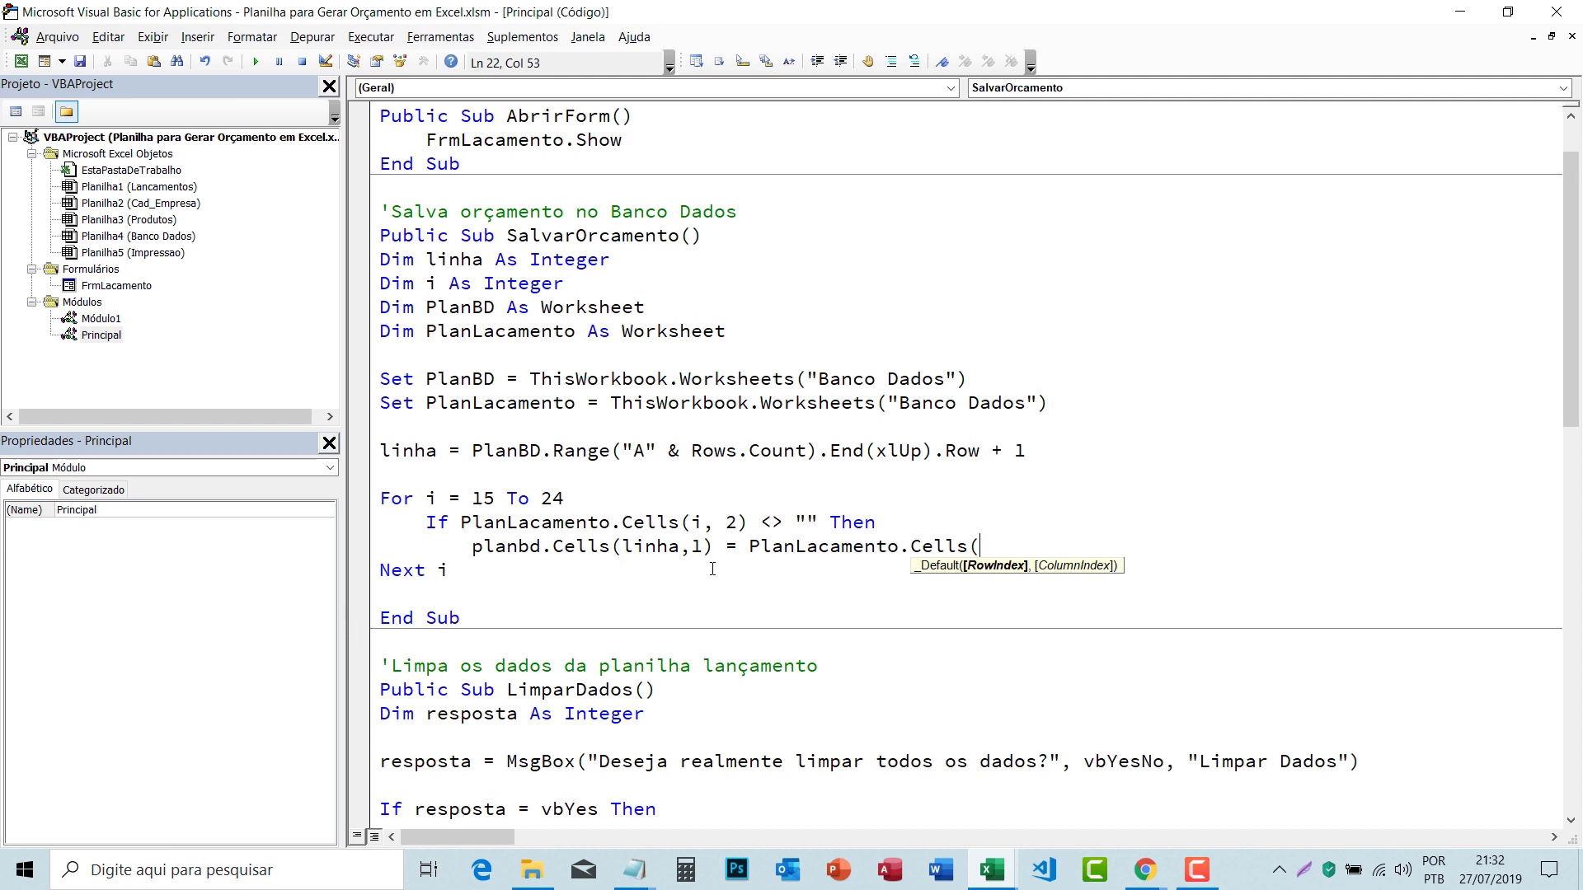
click(21, 62)
click(86, 271)
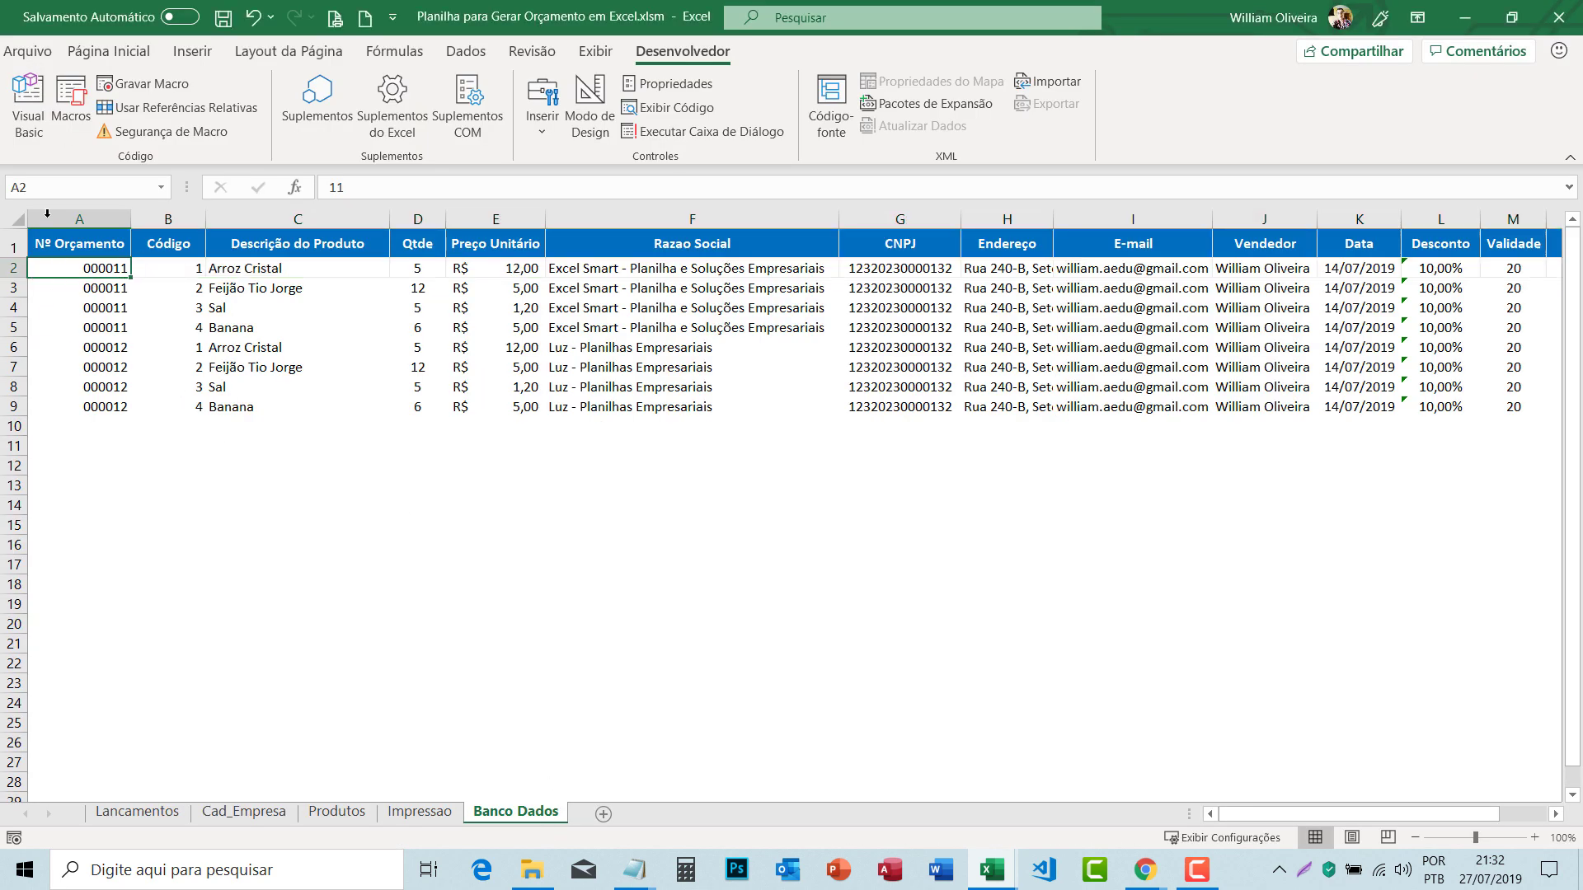
Step: On Lancamentos, count columns A–F and select row 4 to locate the quote number at F4
click(28, 105)
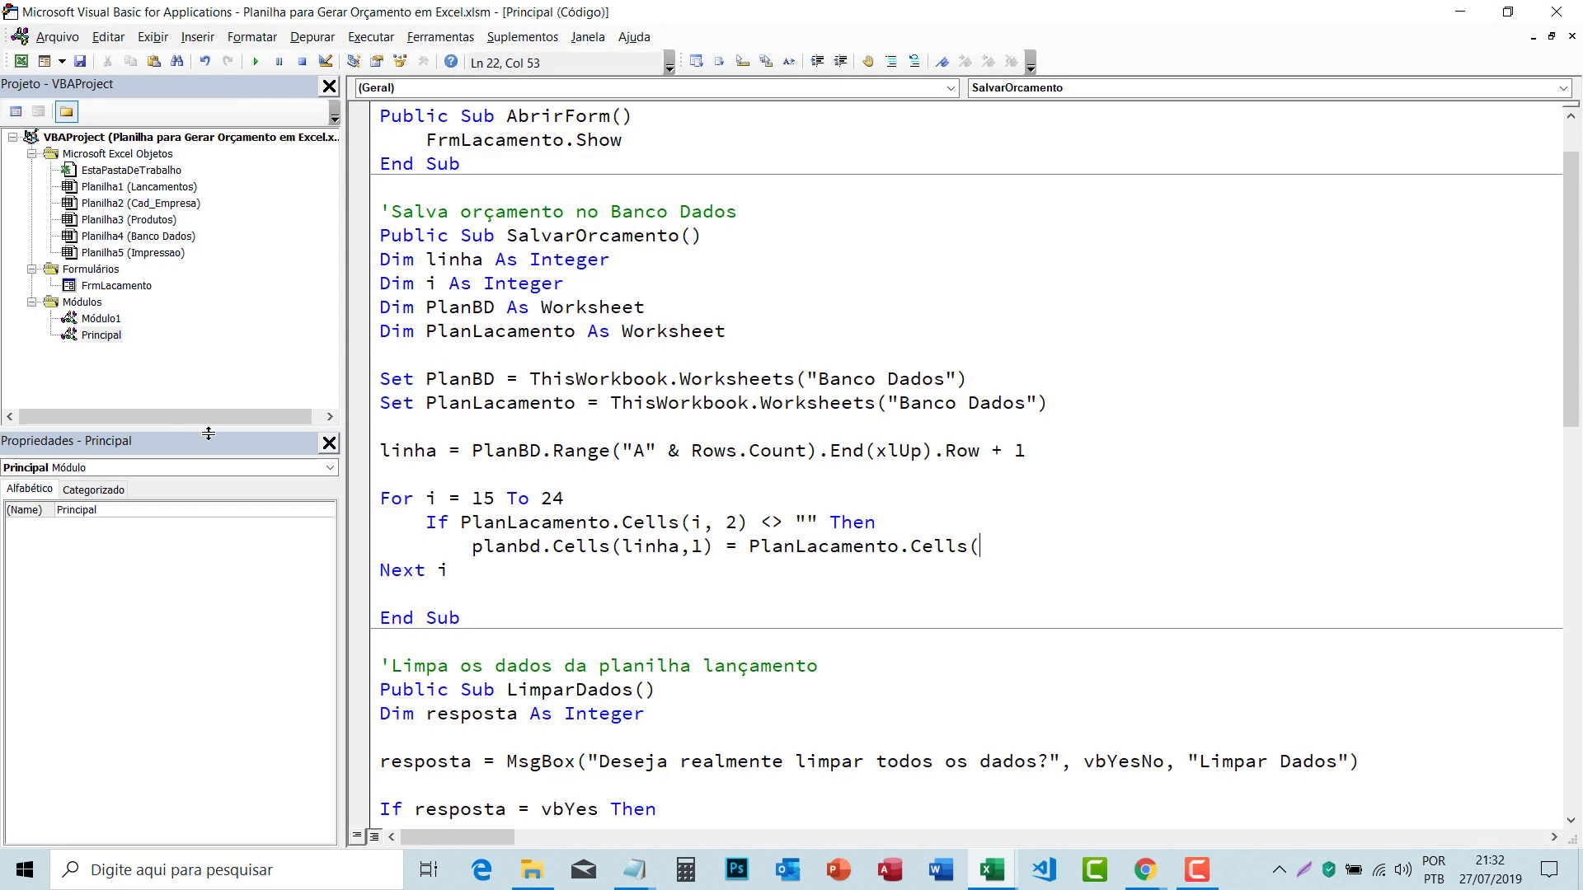
click(21, 61)
click(151, 815)
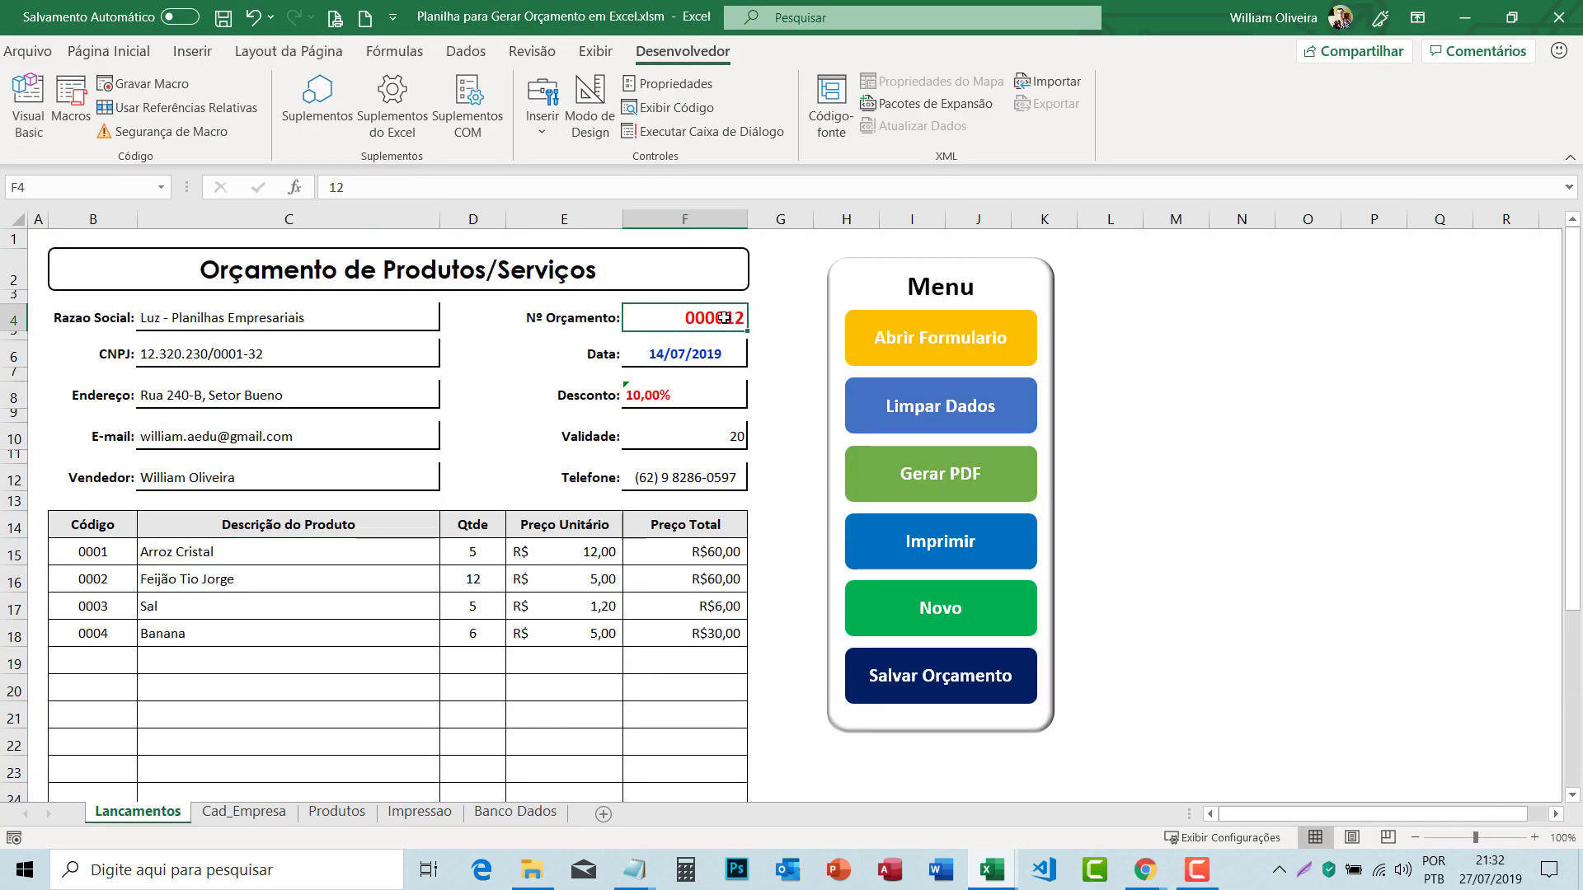
click(659, 219)
click(564, 221)
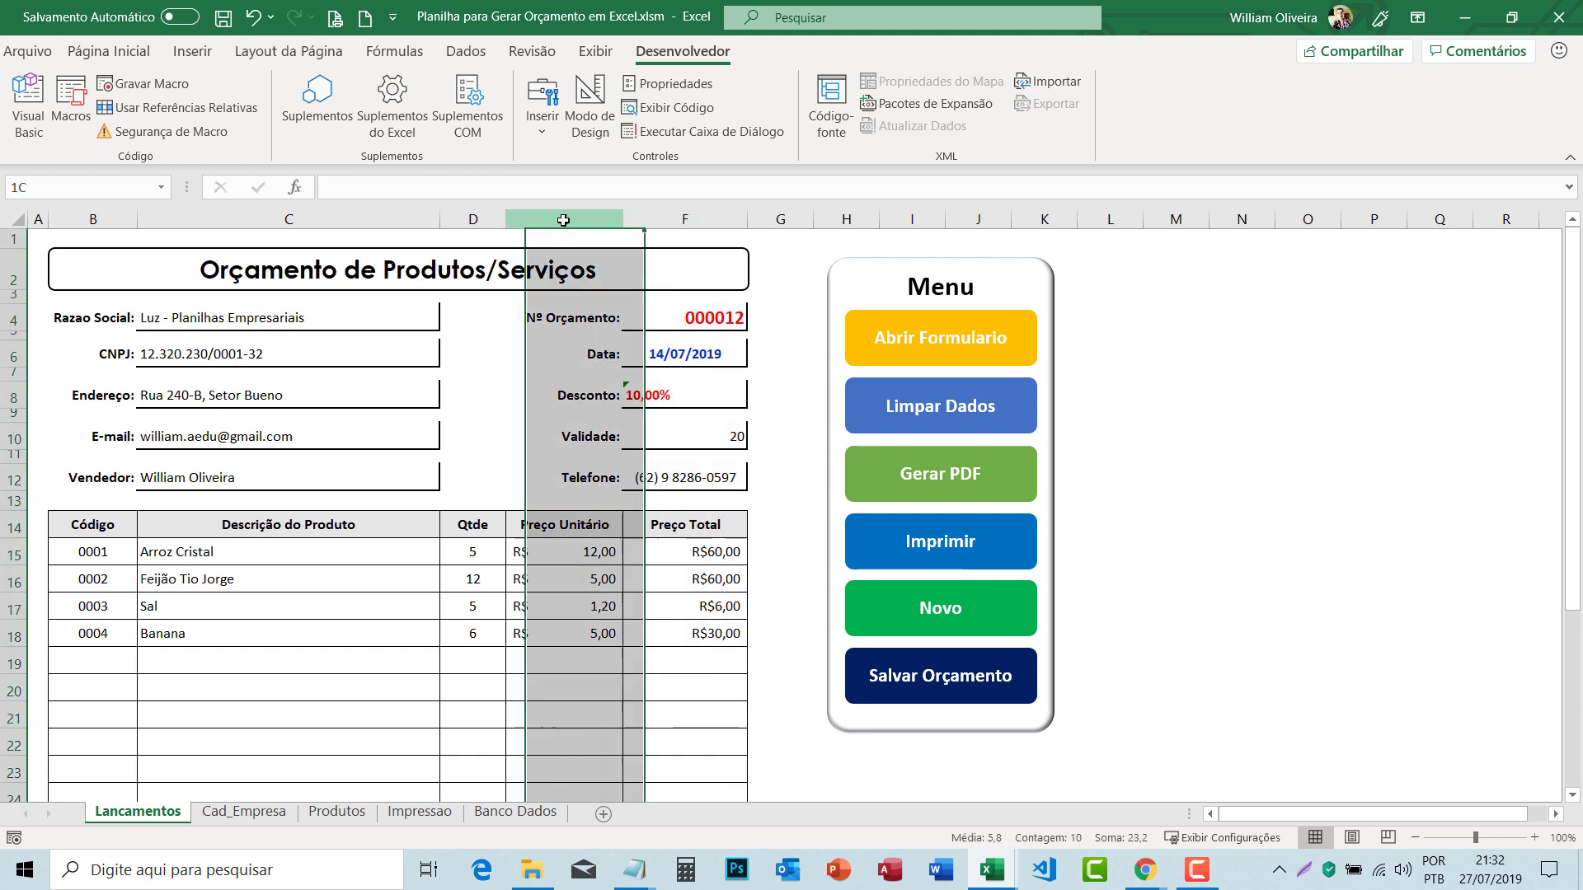
click(472, 221)
click(288, 221)
click(93, 219)
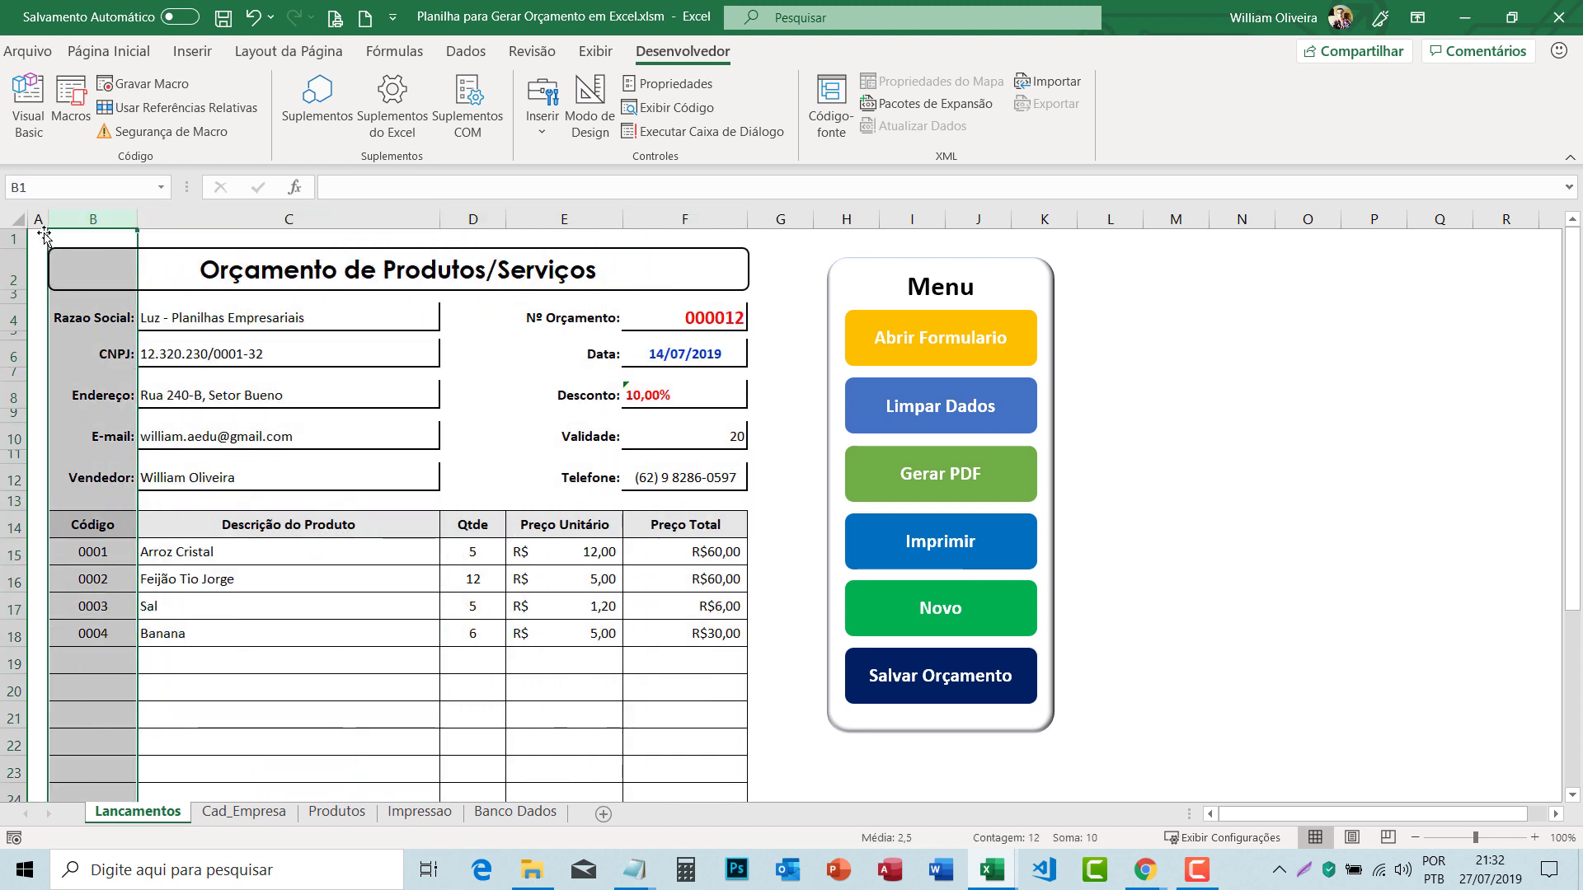
click(37, 219)
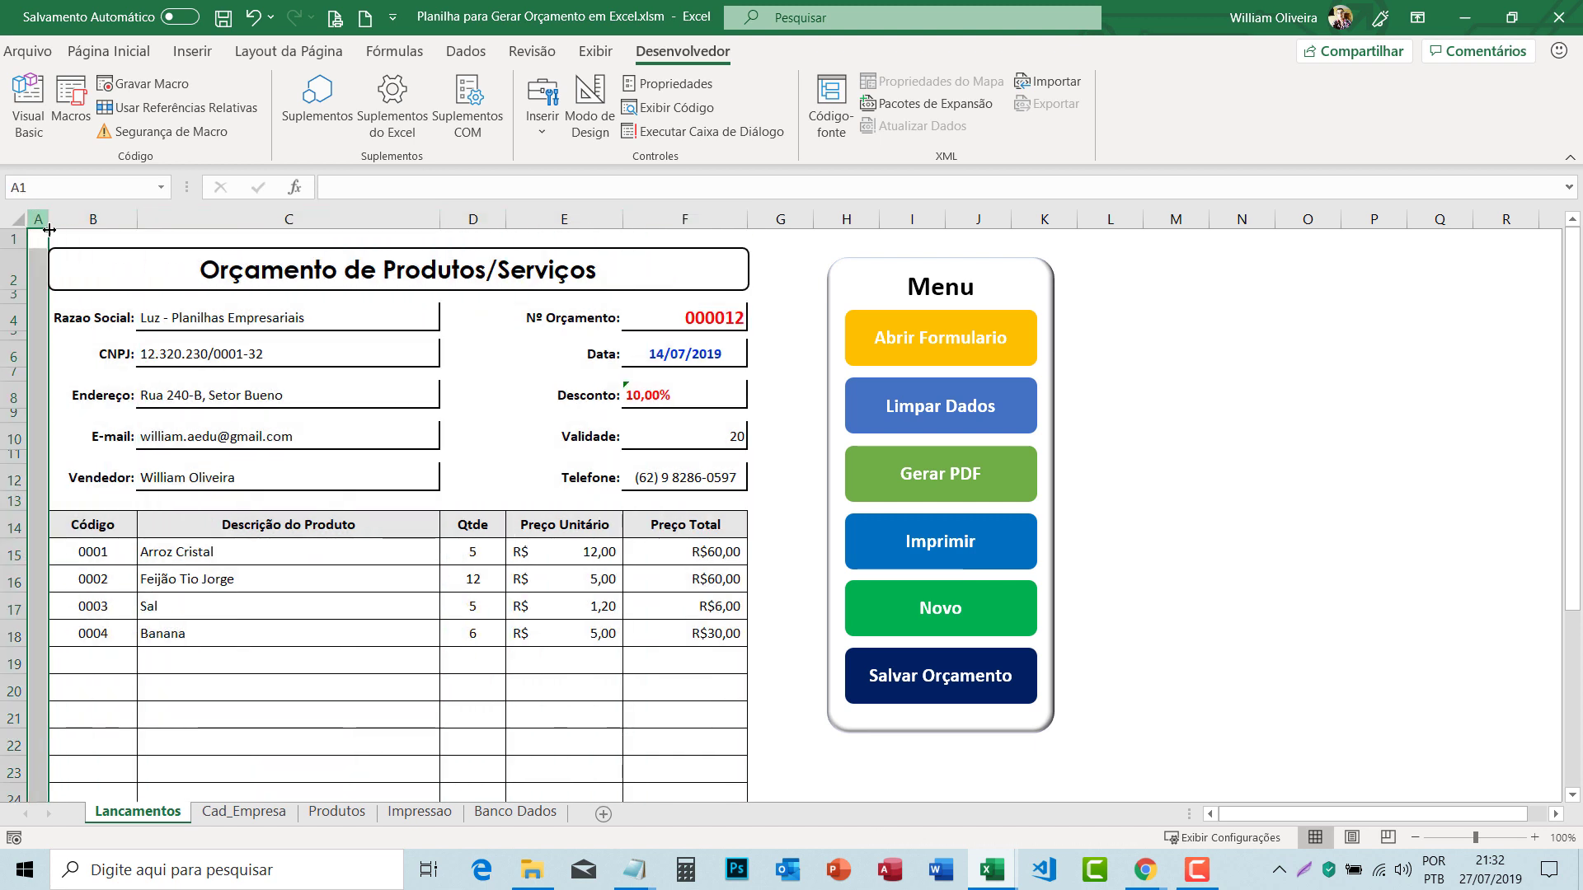
click(669, 218)
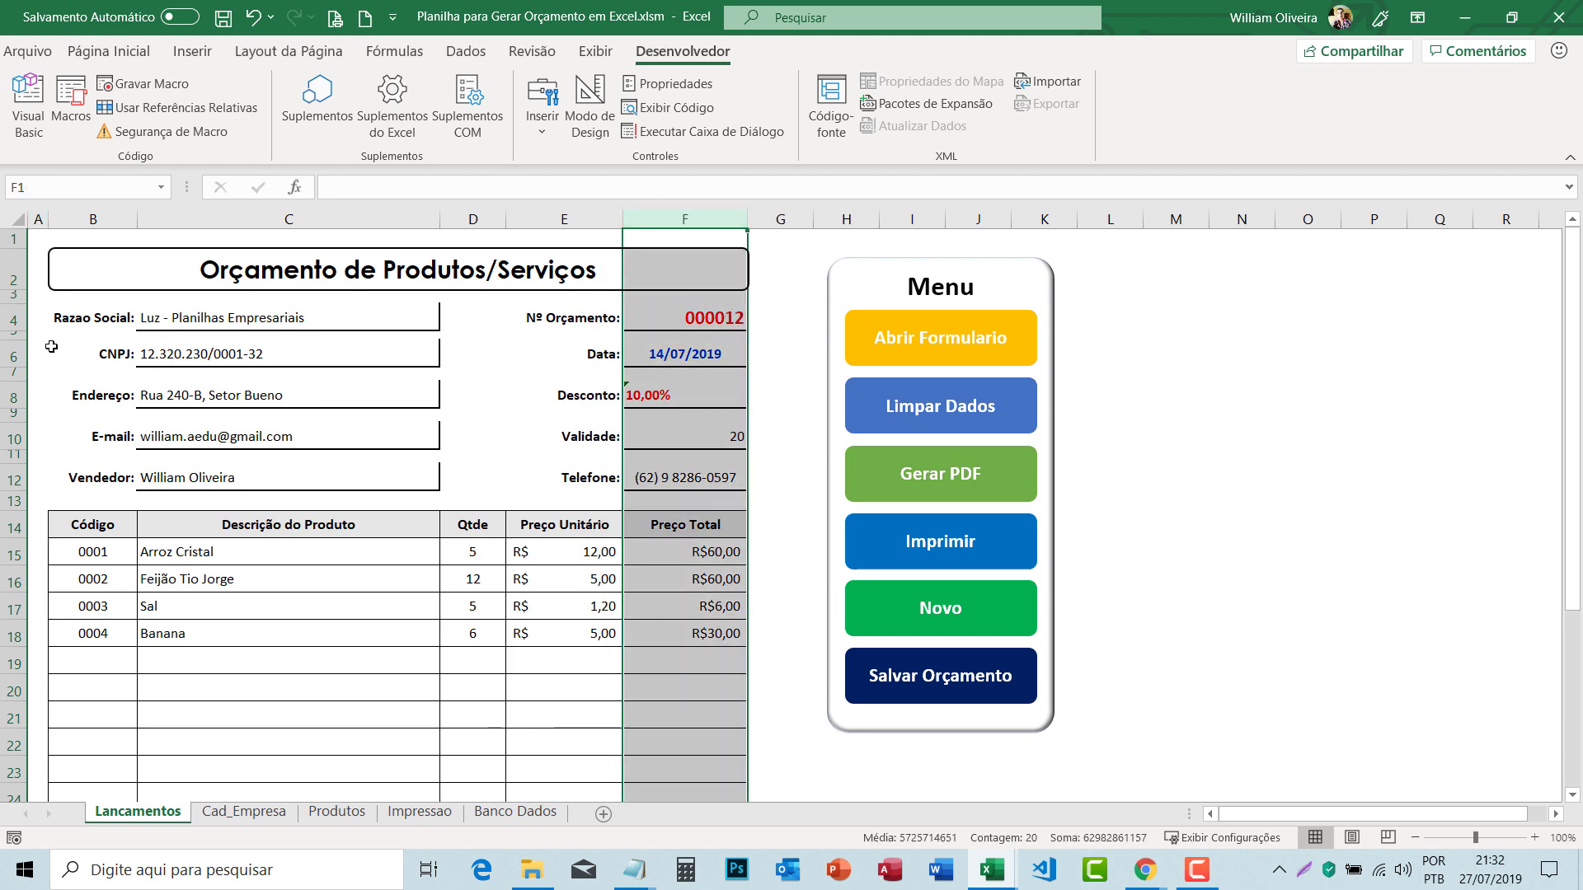
click(3, 320)
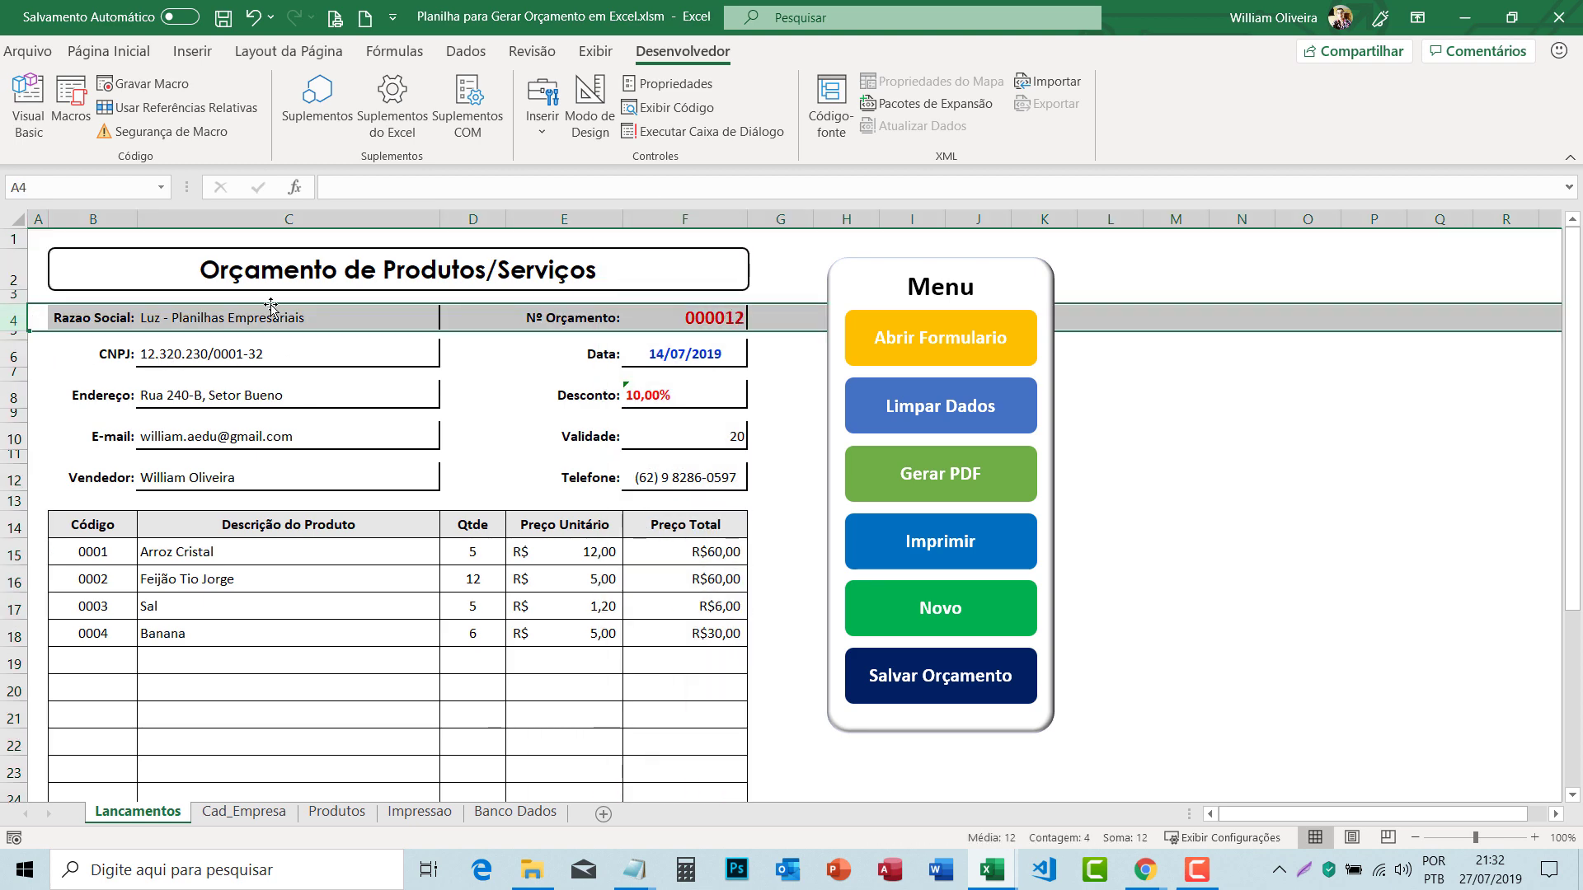
click(45, 114)
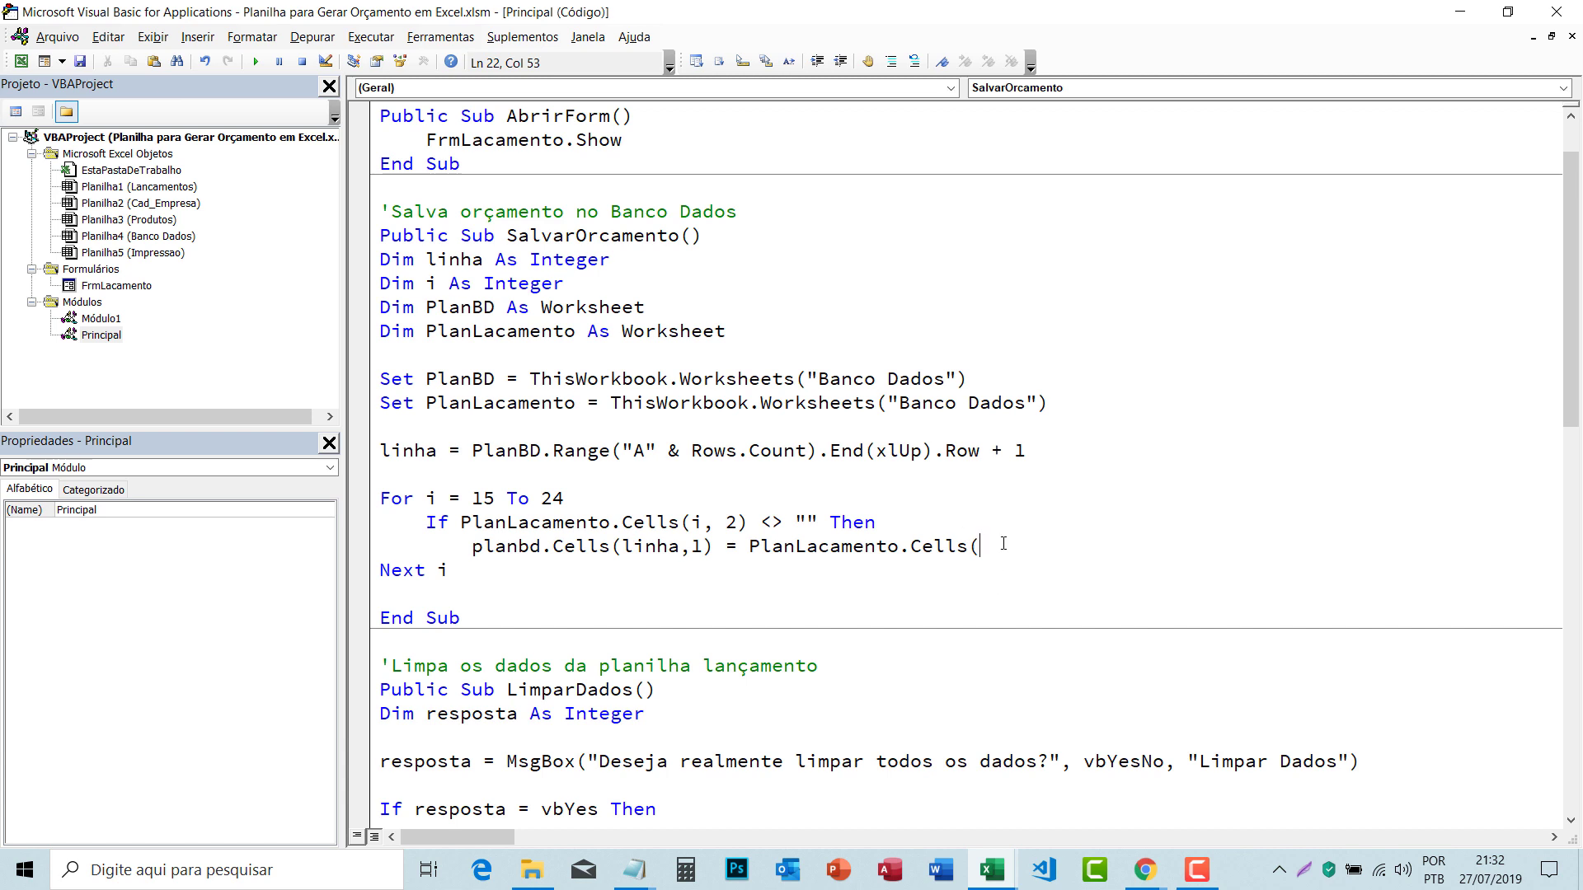
Step: Finish the line with PlanLacamento.Cells(4, 6) and the comment 'Nº Orçamento
text(4)
text(,)
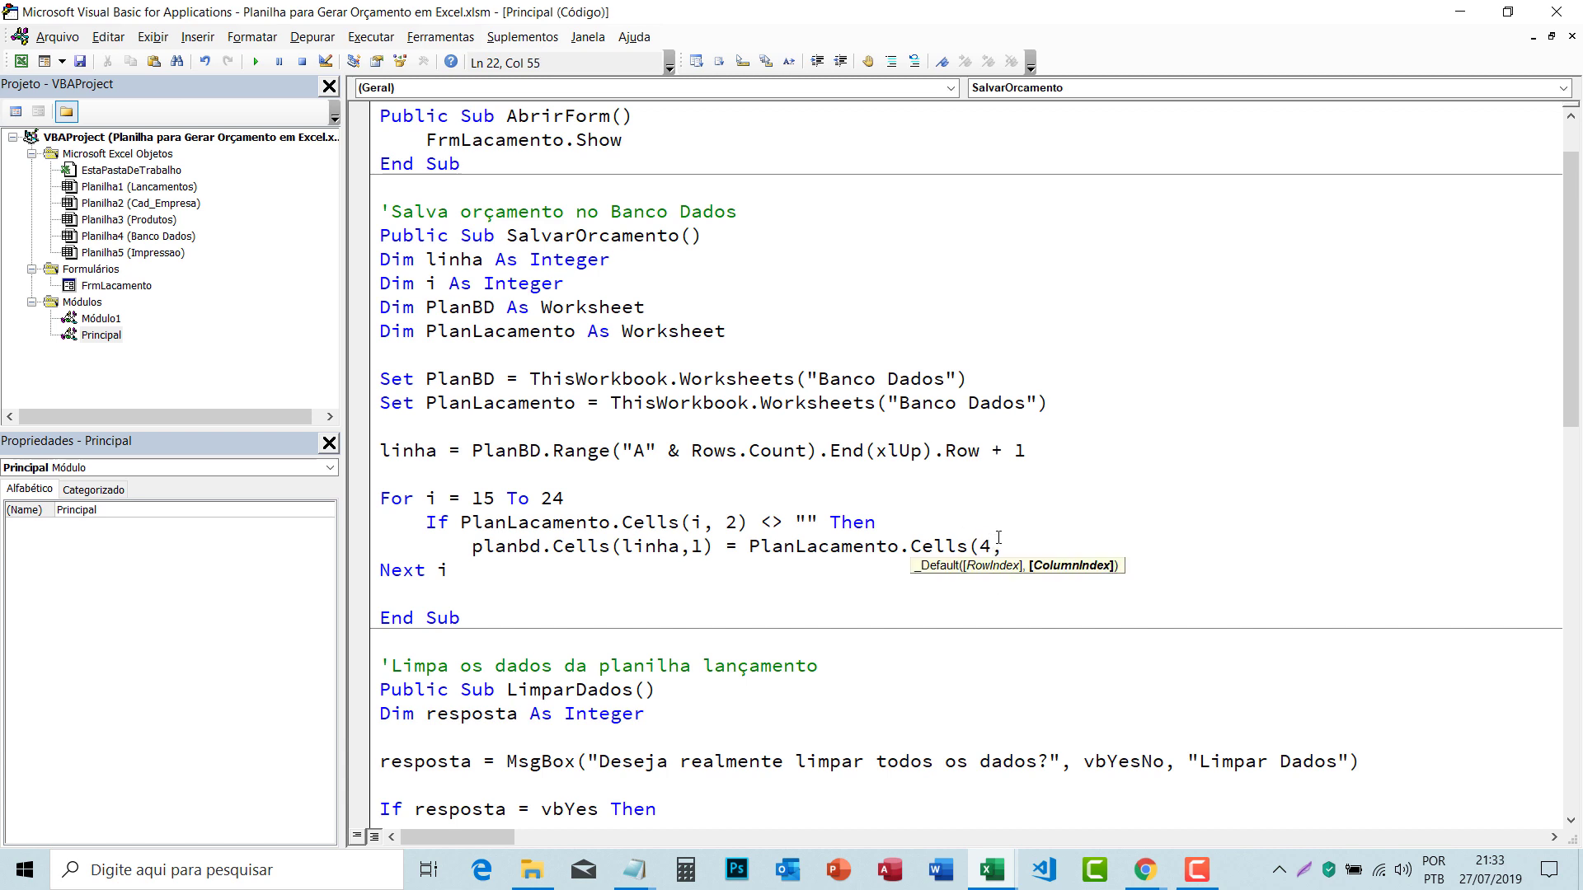
text(6))
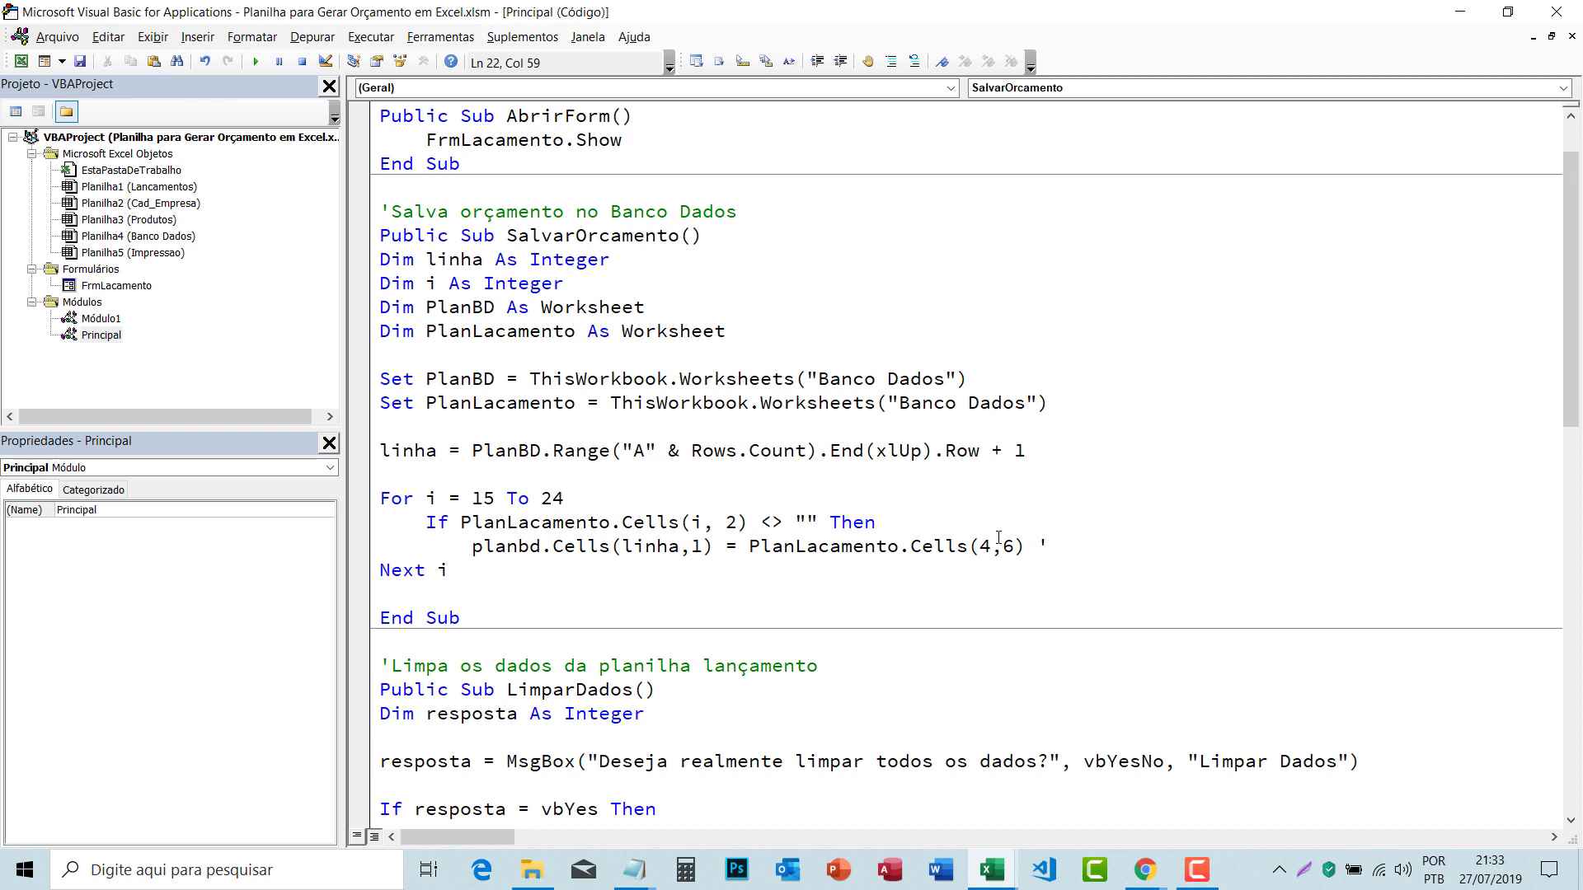
text(N)
text(º )
text(Orçament)
text(o)
click(1163, 456)
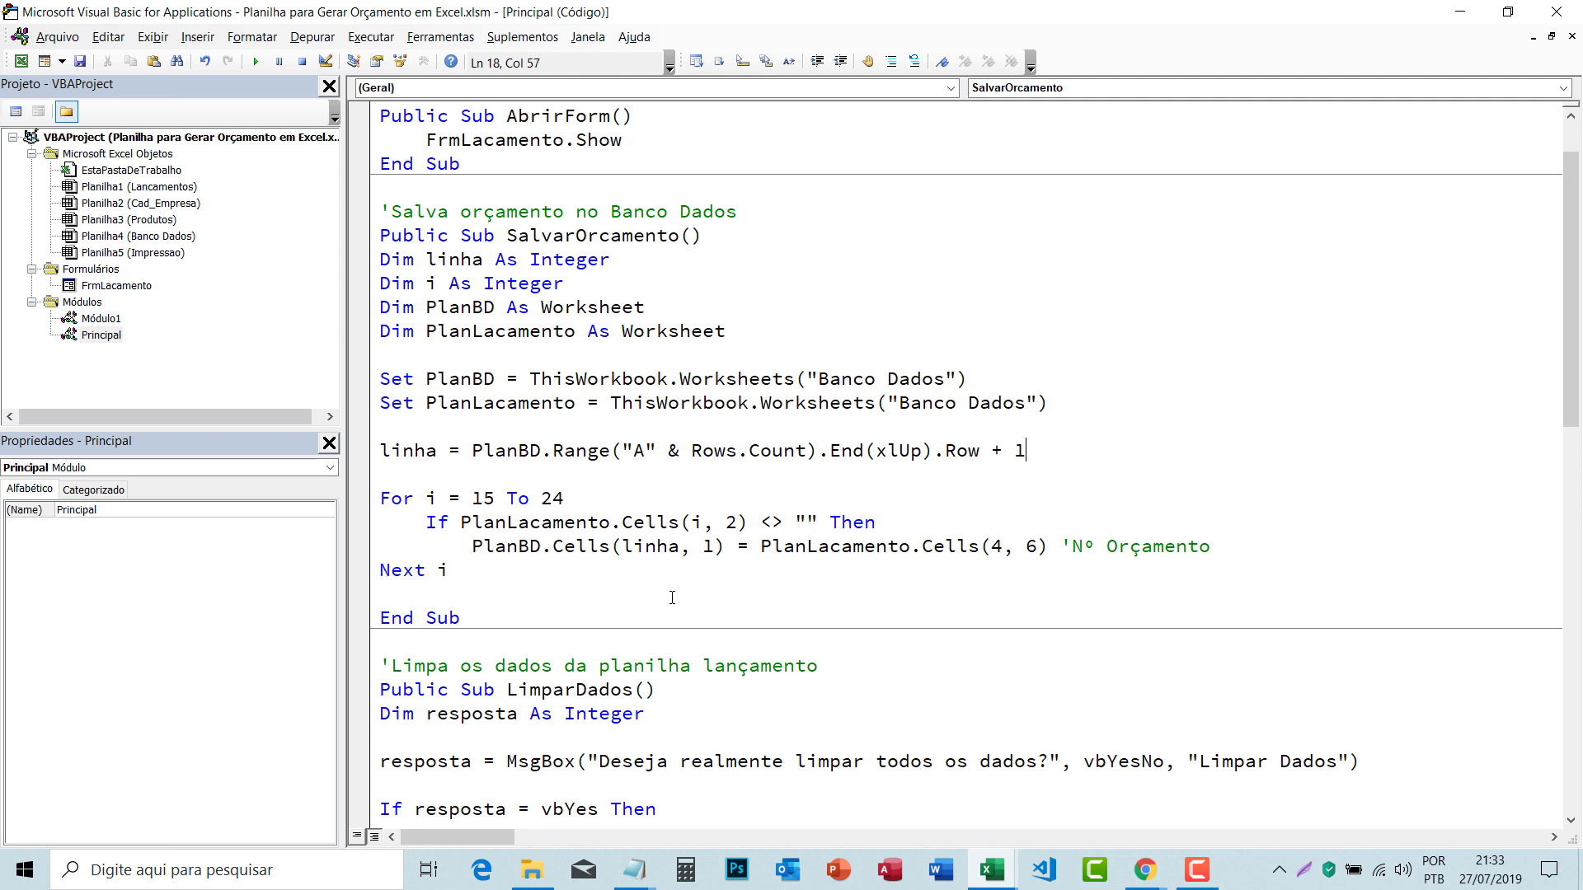
Step: Review the assignment's source column 6, destination row linha and the column A last-row reference
click(472, 546)
drag(1048, 548, 759, 548)
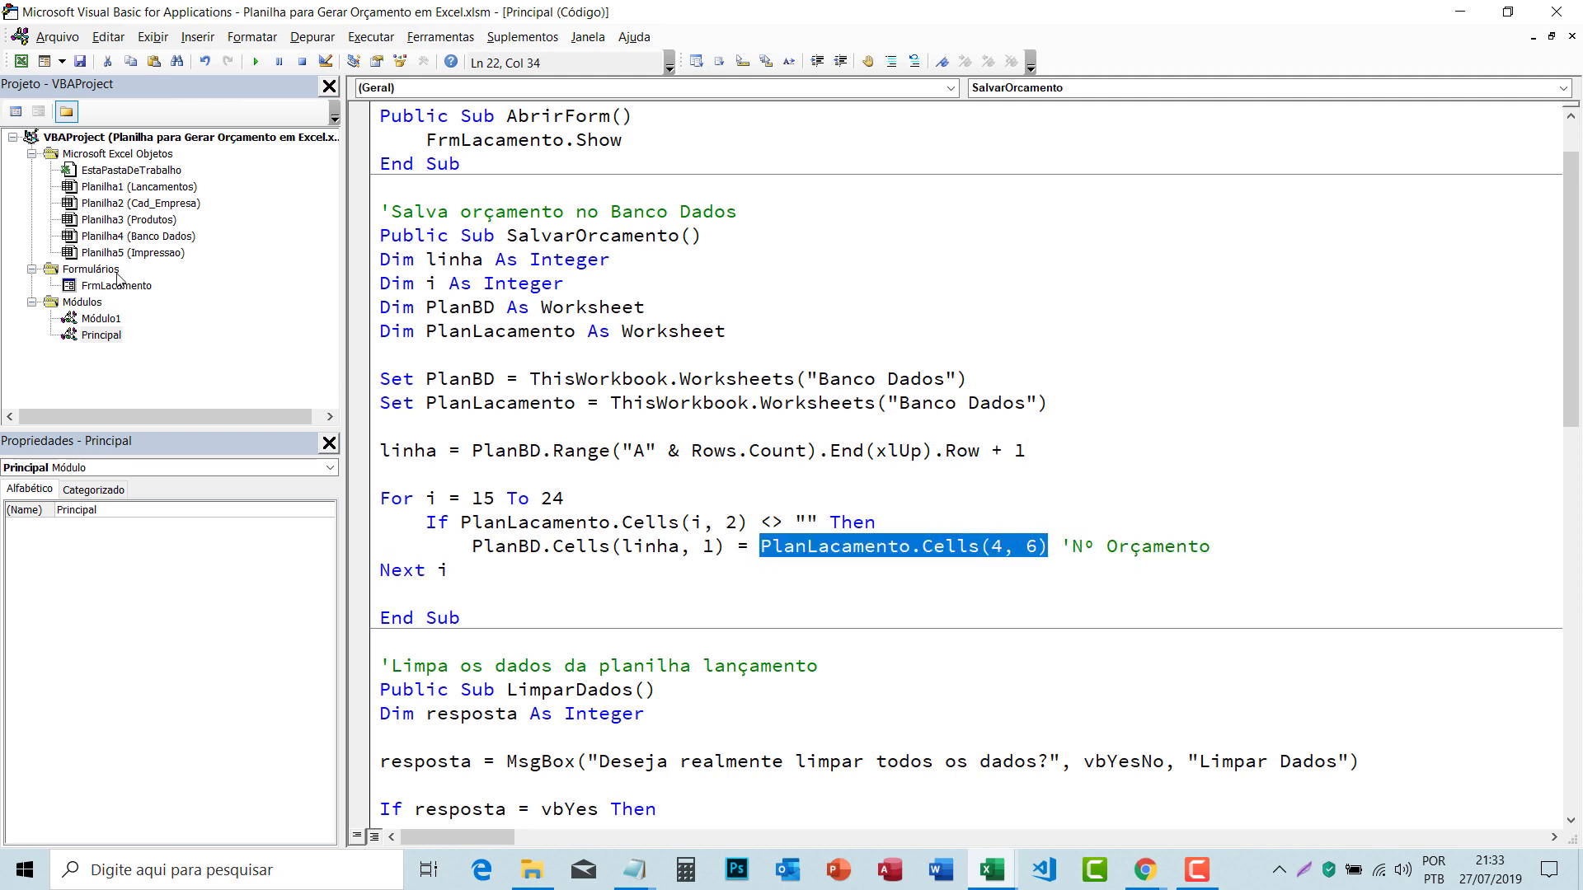
click(148, 188)
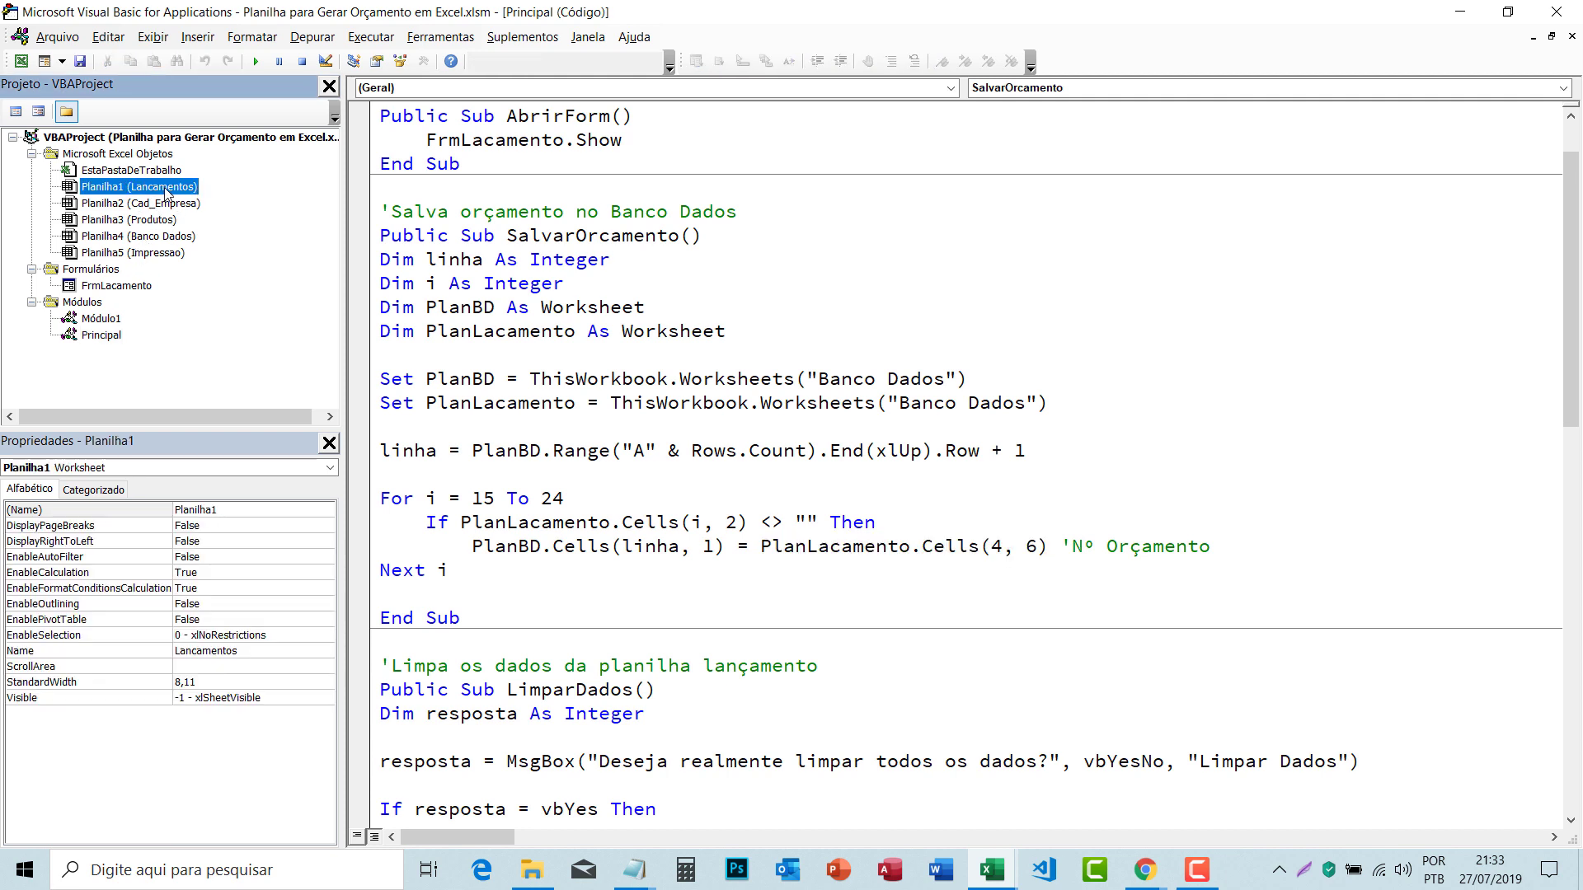
click(1006, 549)
double_click(1031, 548)
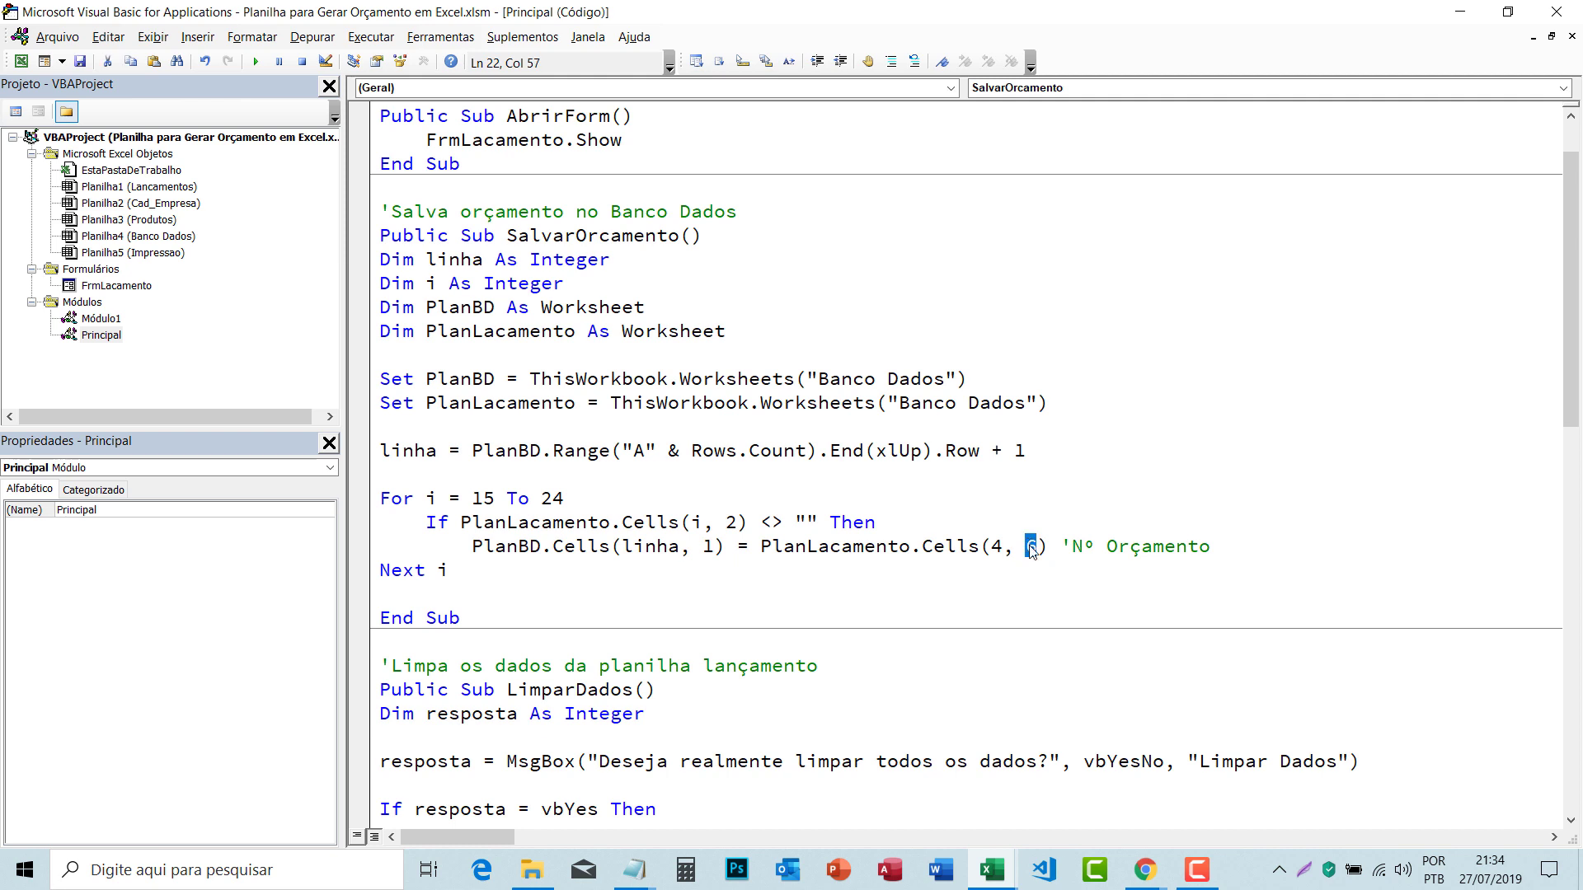
click(1062, 548)
click(646, 547)
drag(644, 451, 623, 451)
click(627, 475)
Step: Select the whole quote-number assignment line to copy it
click(1050, 548)
drag(471, 547, 1051, 542)
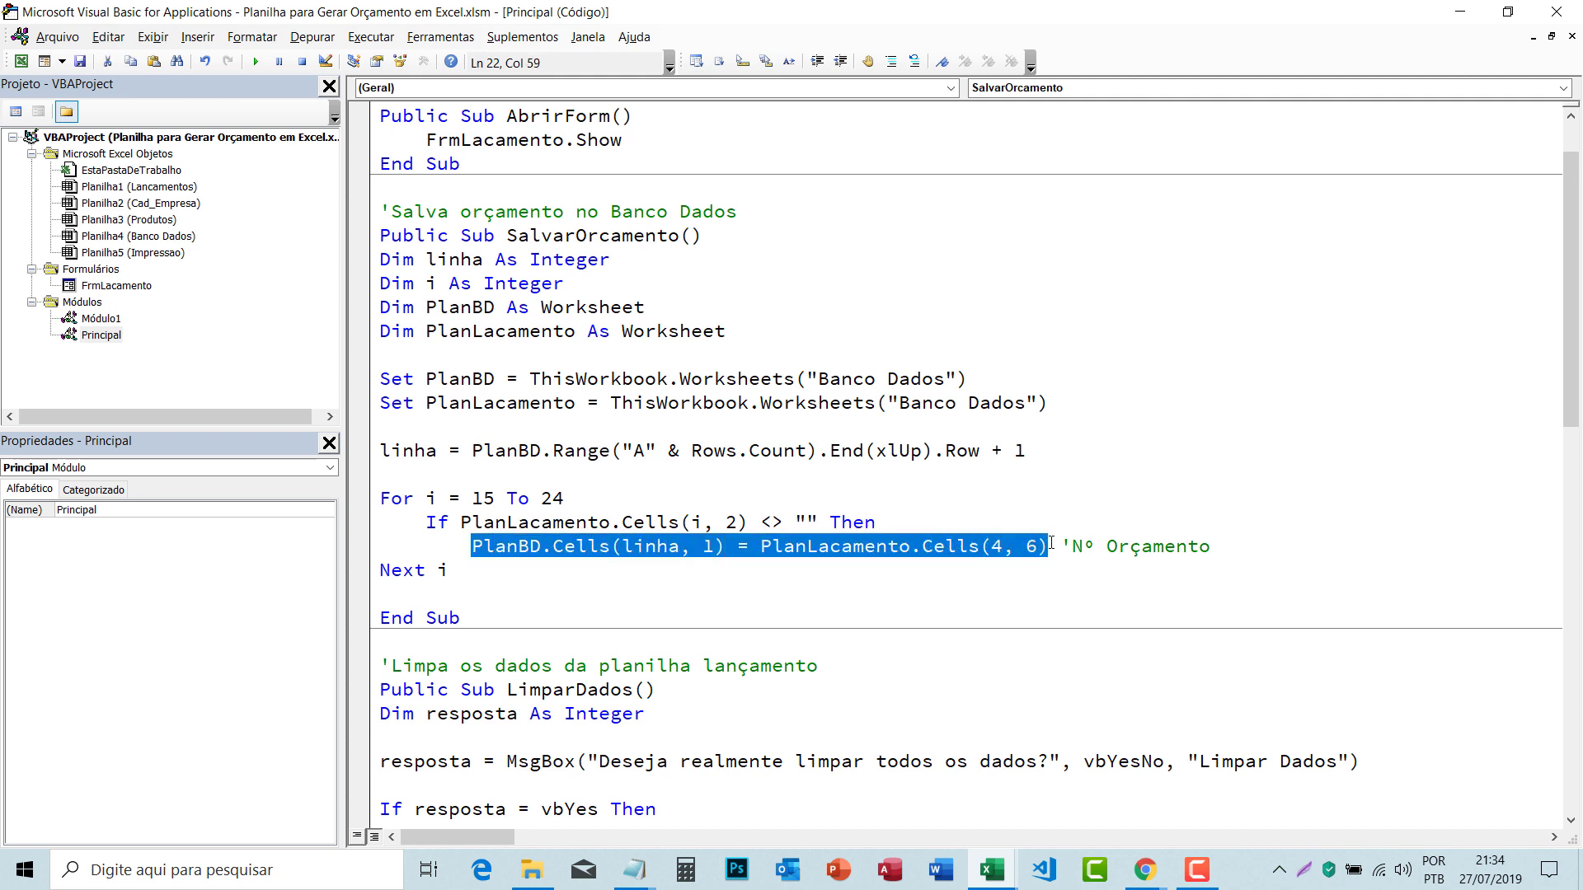
click(1046, 574)
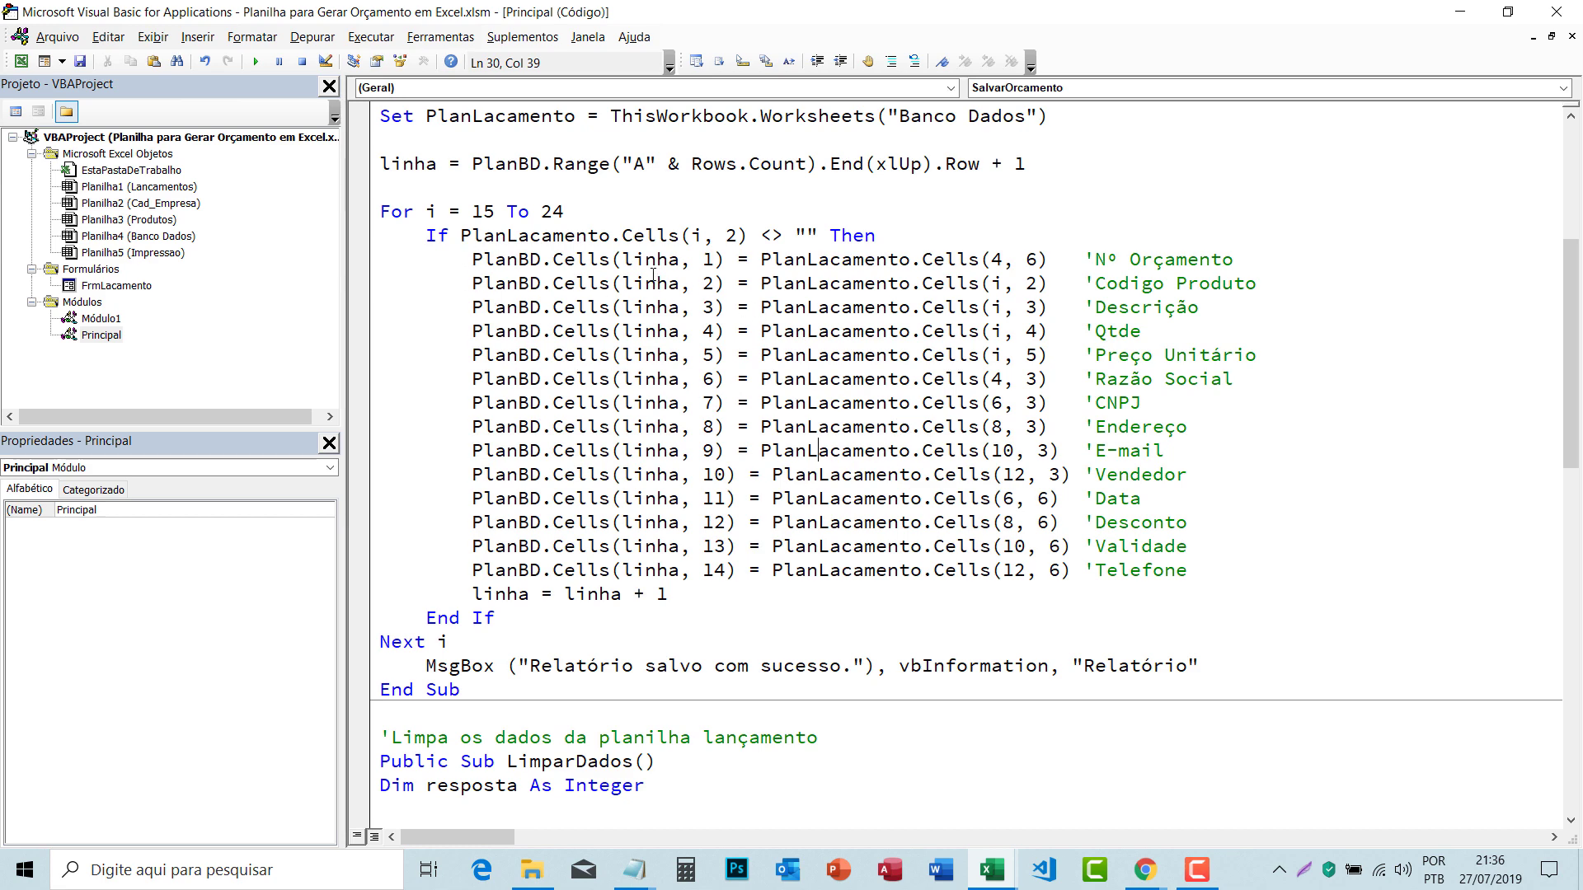
drag(471, 259, 950, 287)
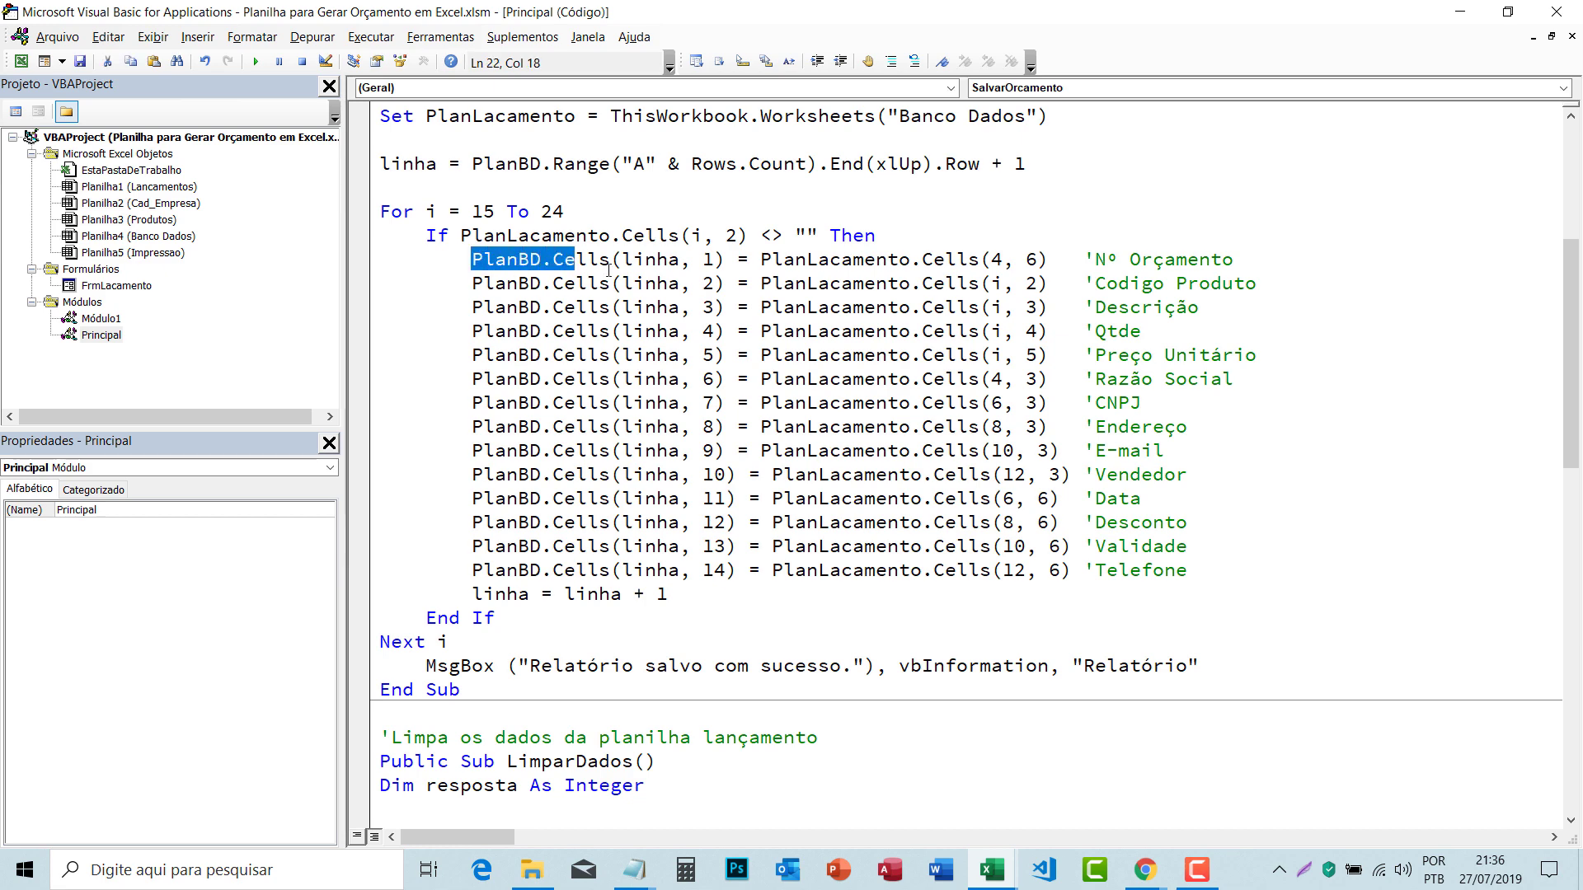
click(948, 284)
drag(1187, 569, 1087, 283)
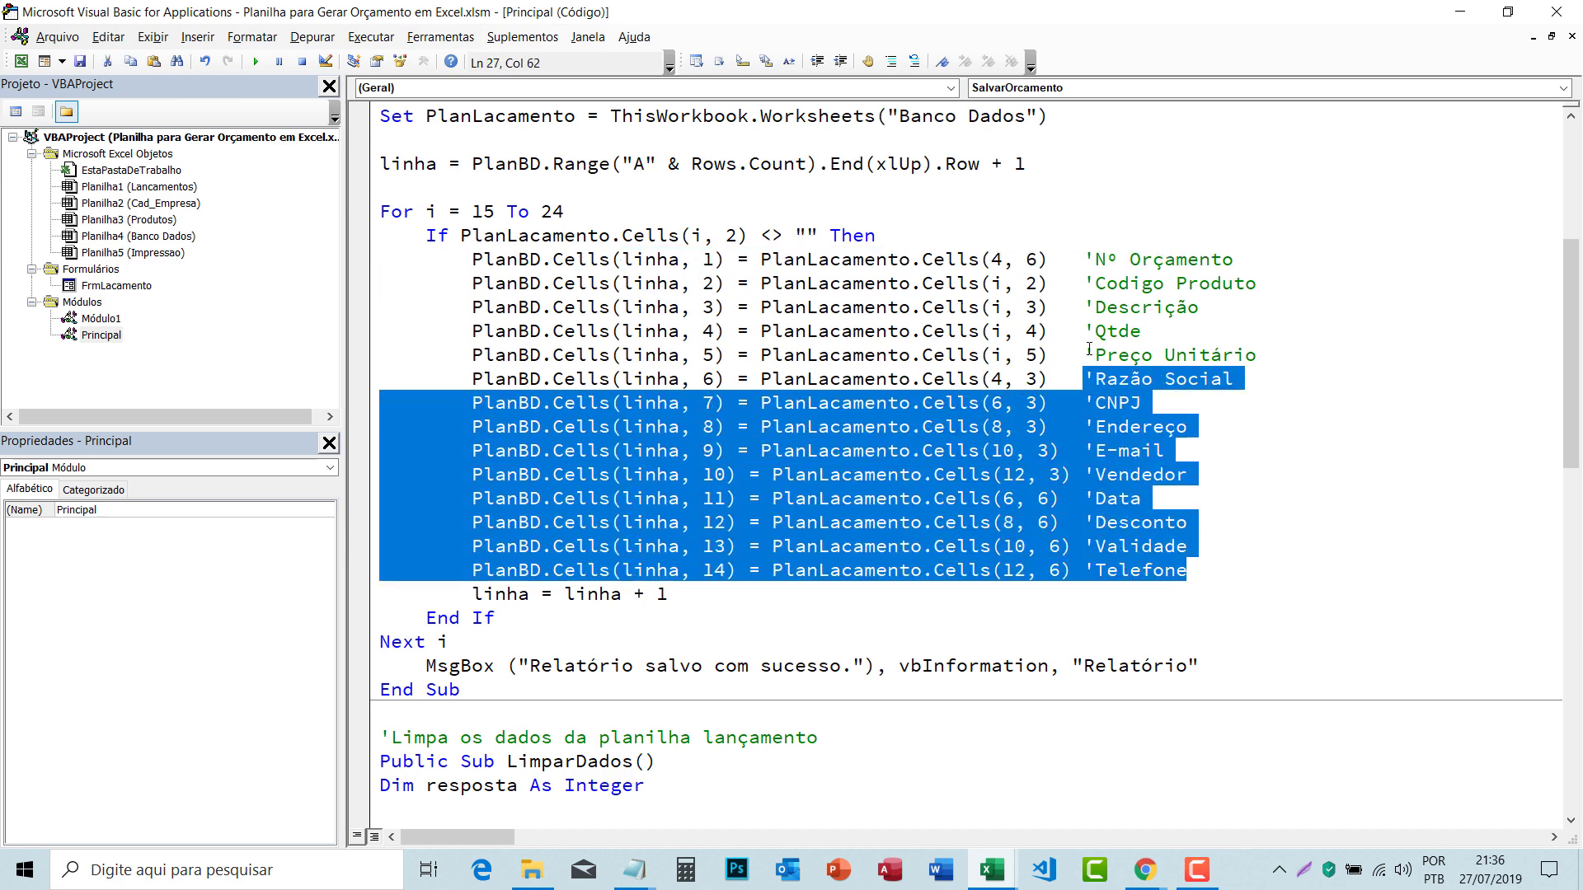
click(1107, 260)
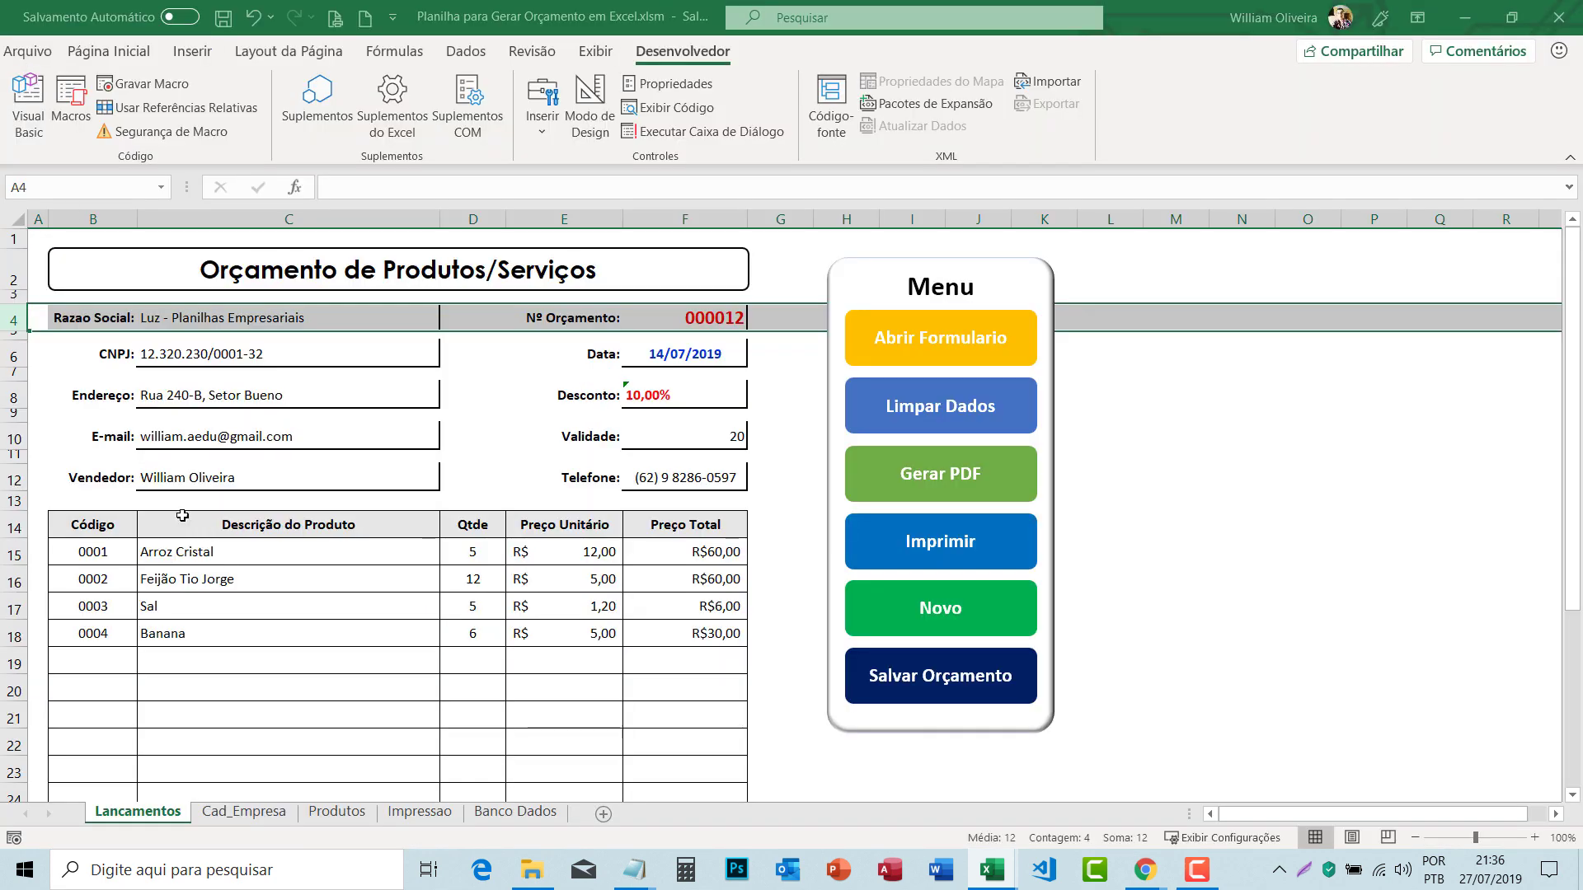
click(22, 61)
click(502, 812)
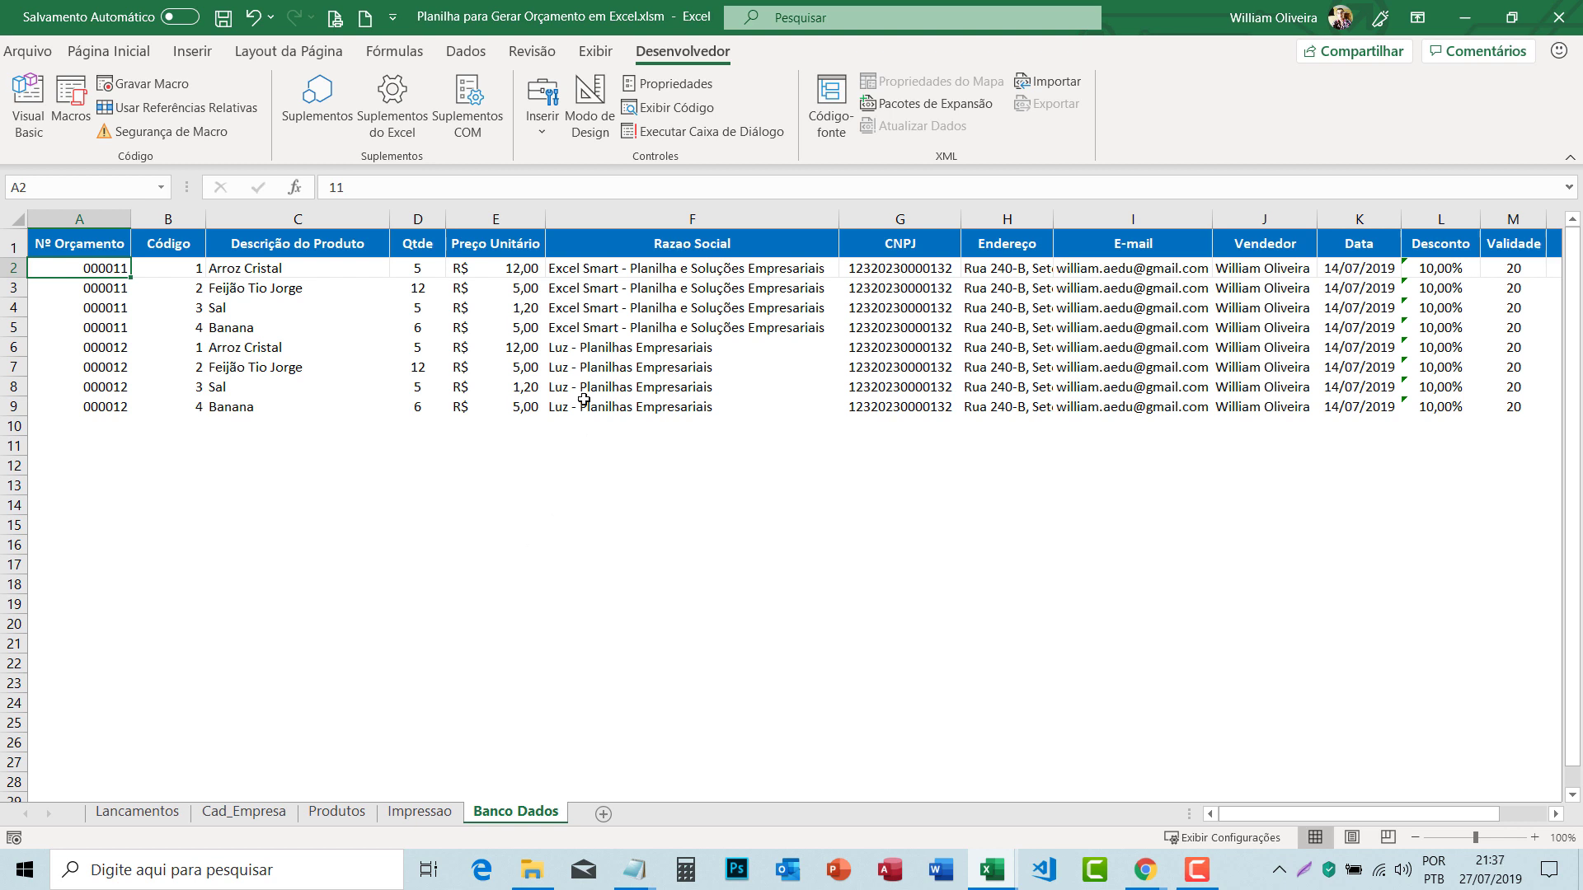
click(614, 327)
click(282, 270)
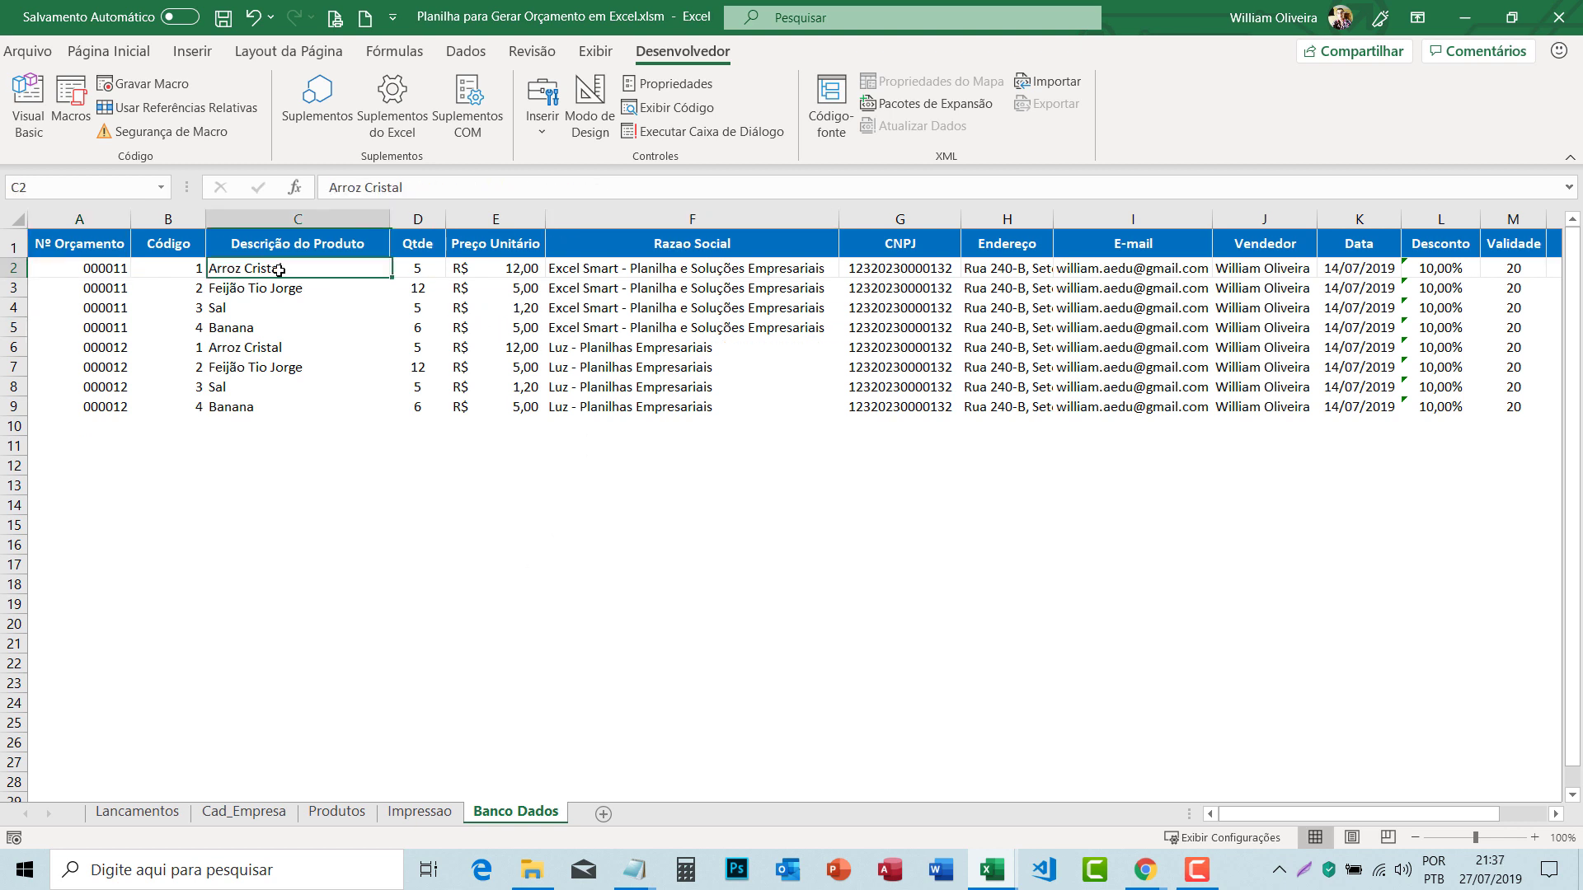
drag(95, 219, 1484, 220)
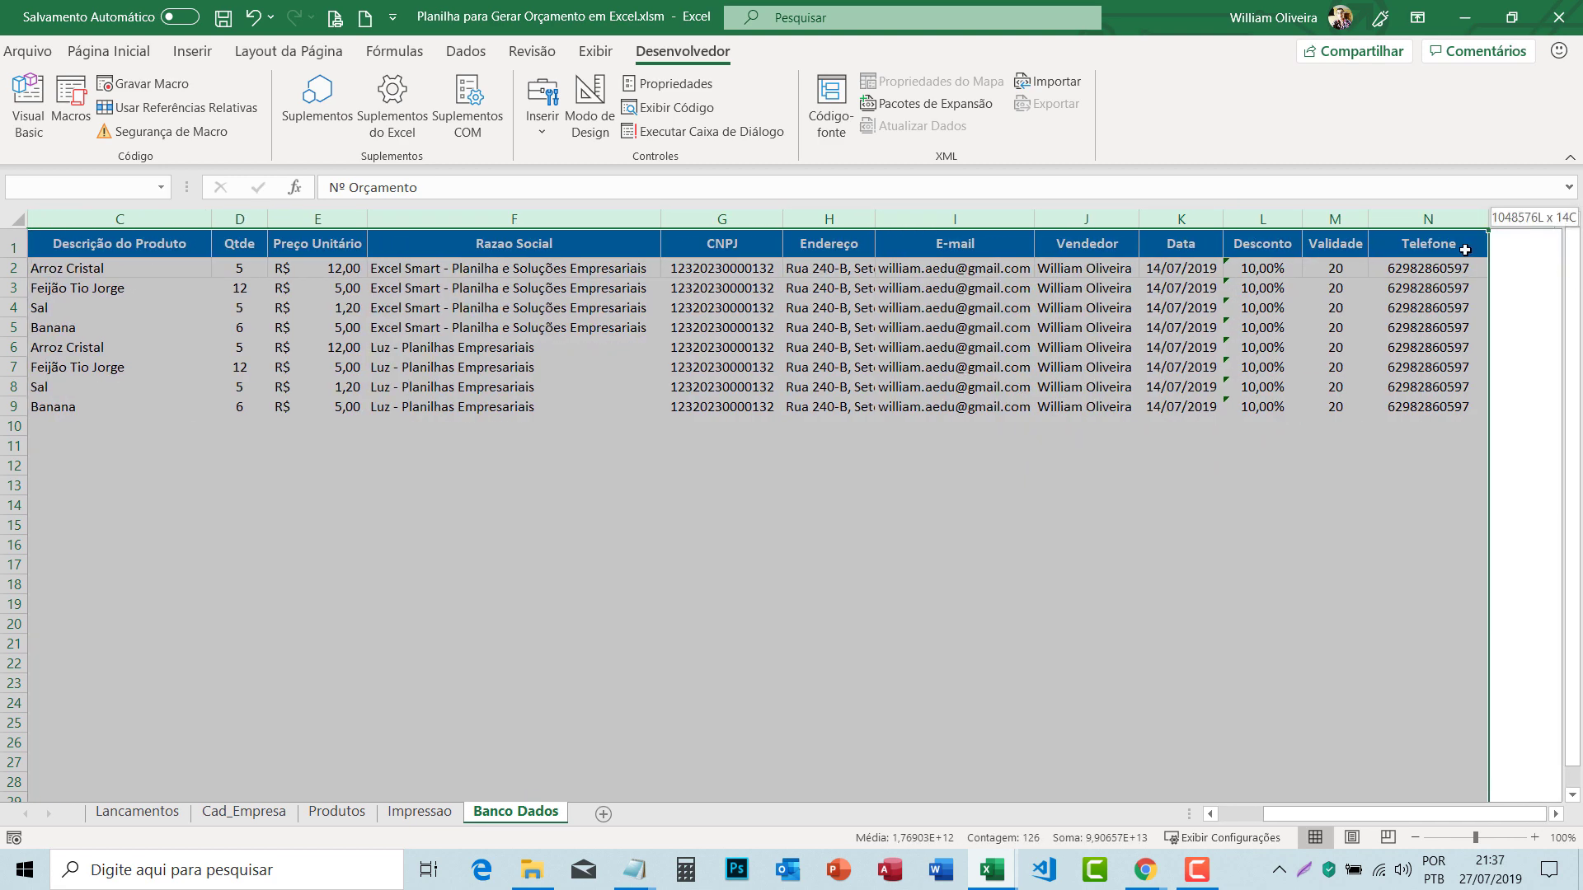
drag(1324, 814, 1194, 817)
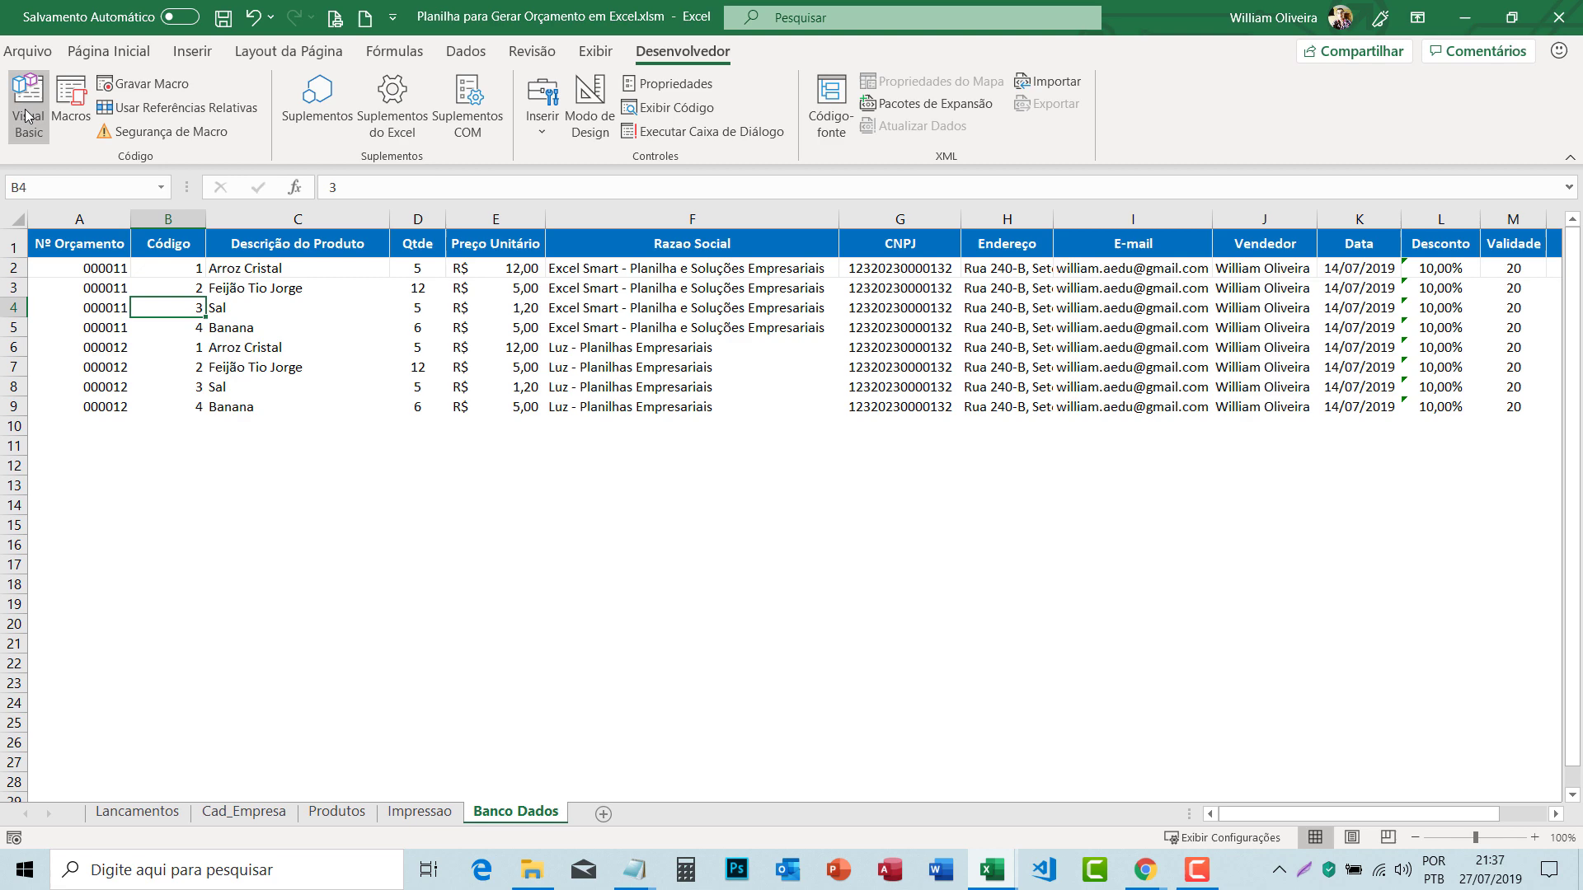
click(27, 115)
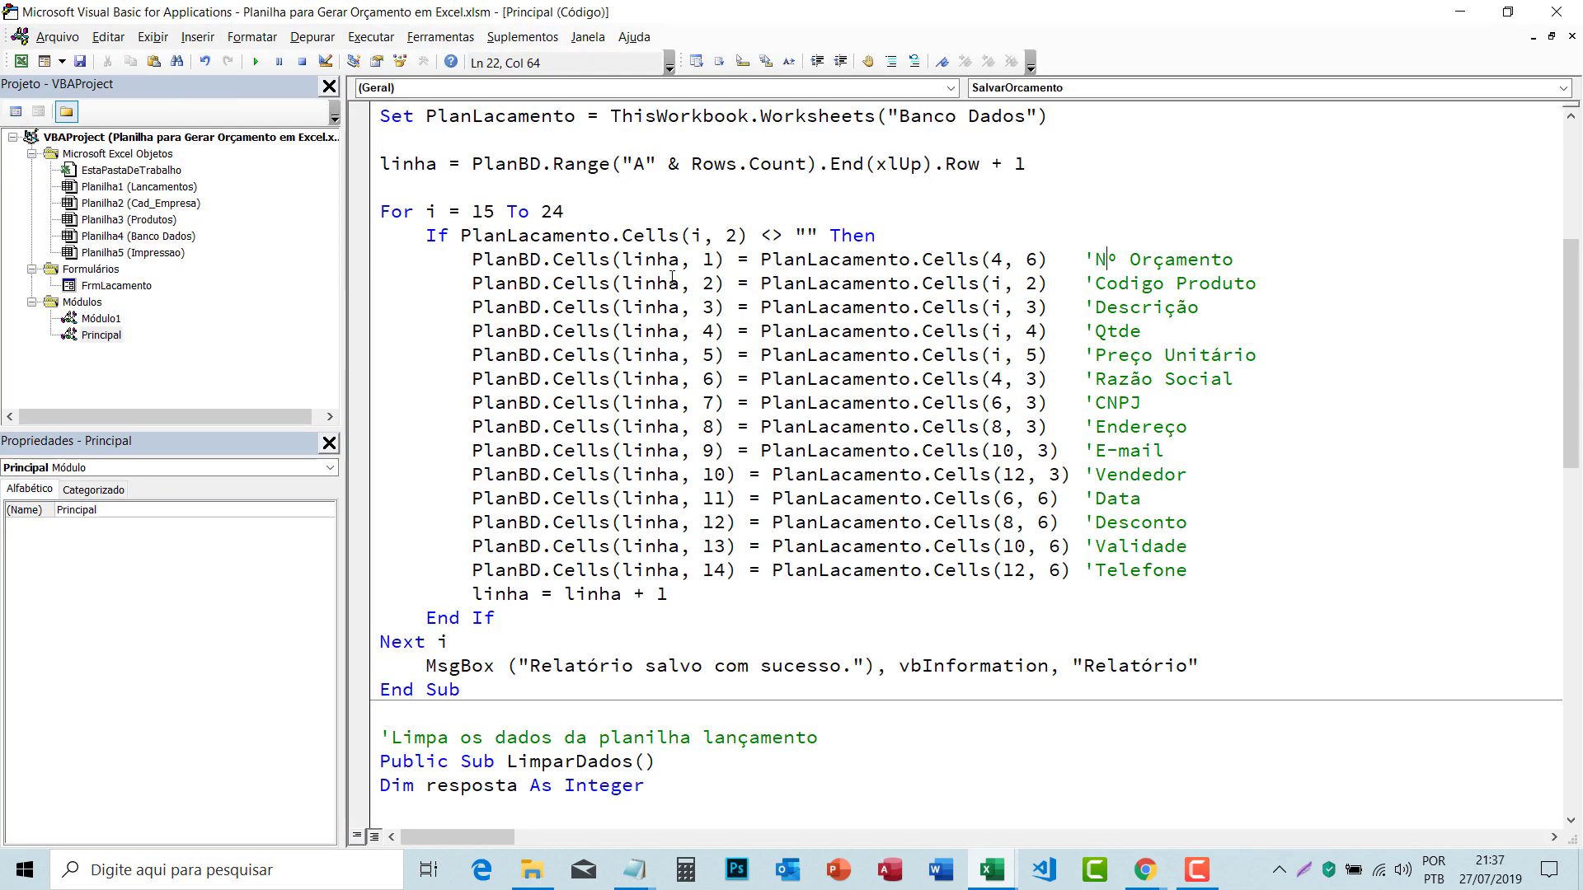
click(438, 212)
click(715, 260)
click(716, 307)
click(21, 61)
click(186, 219)
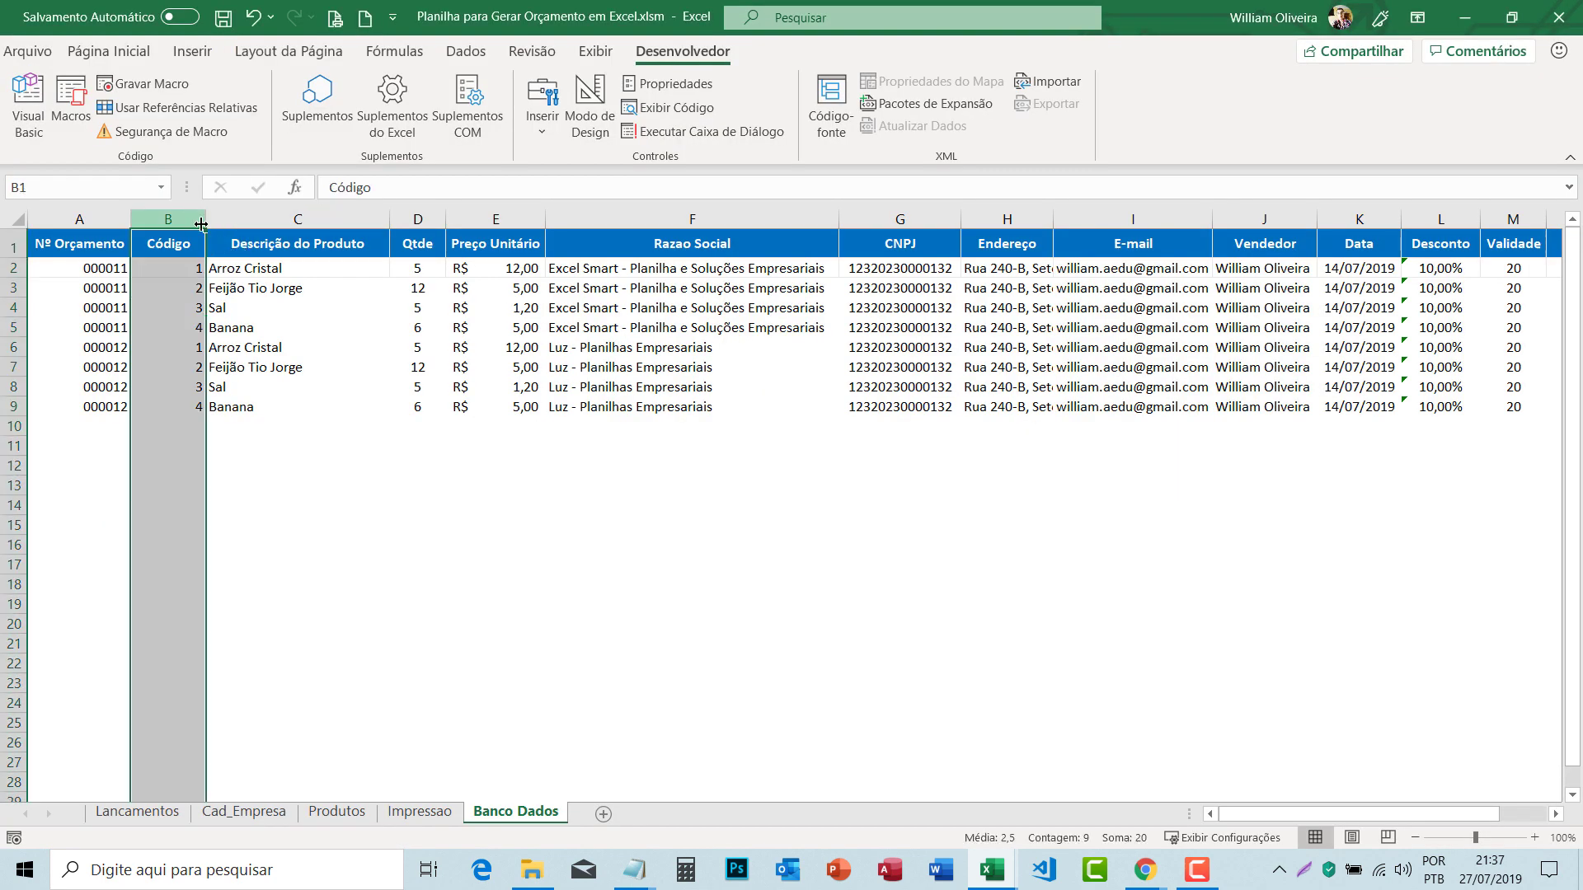
click(297, 220)
click(422, 216)
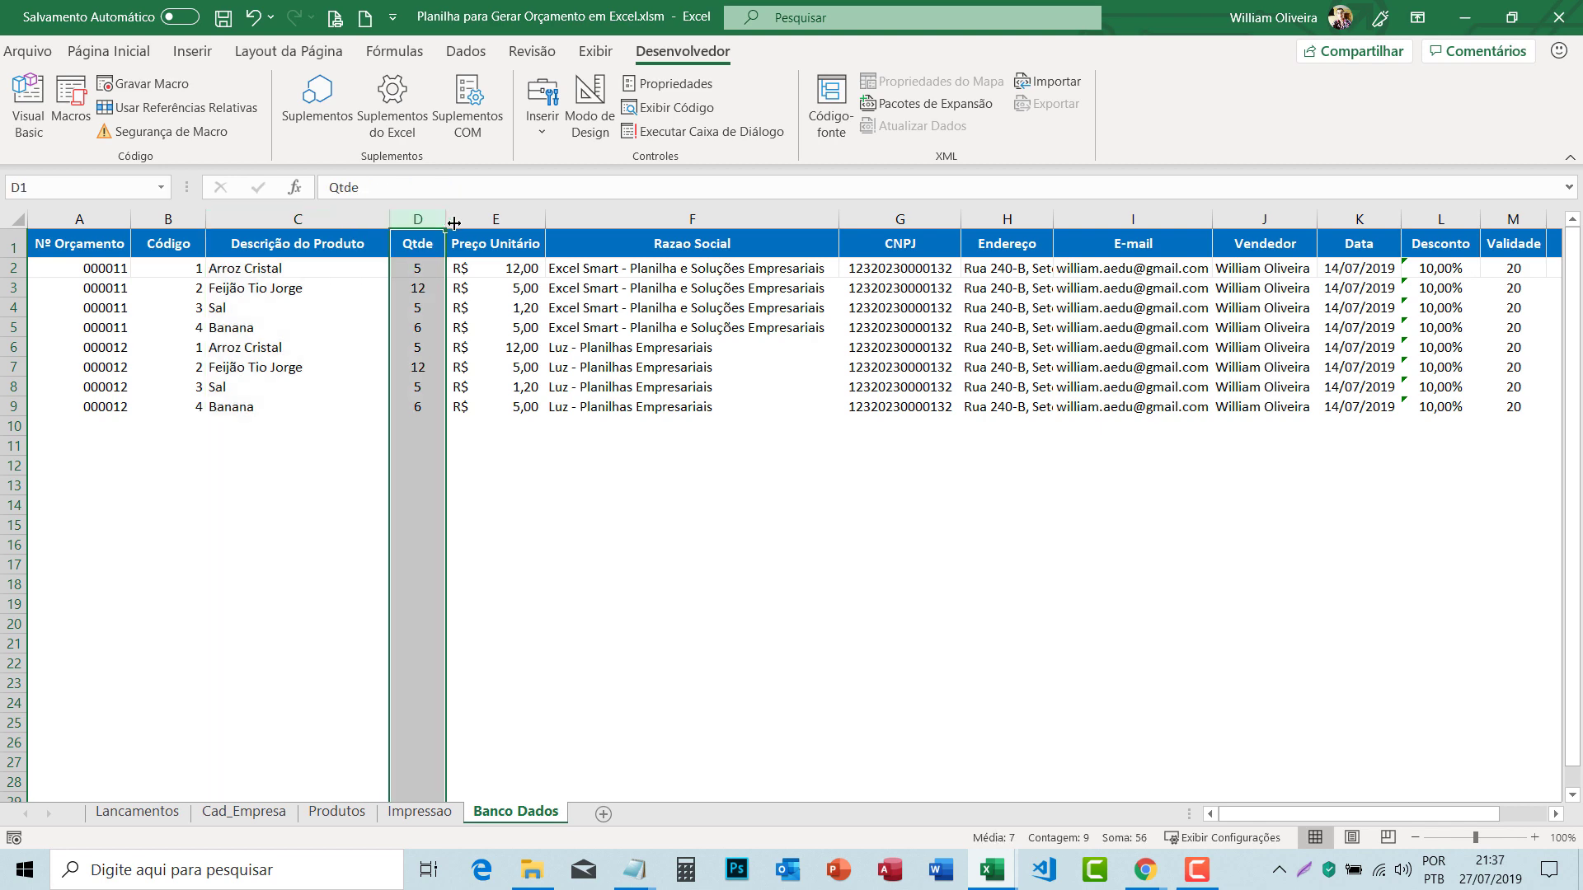
click(496, 216)
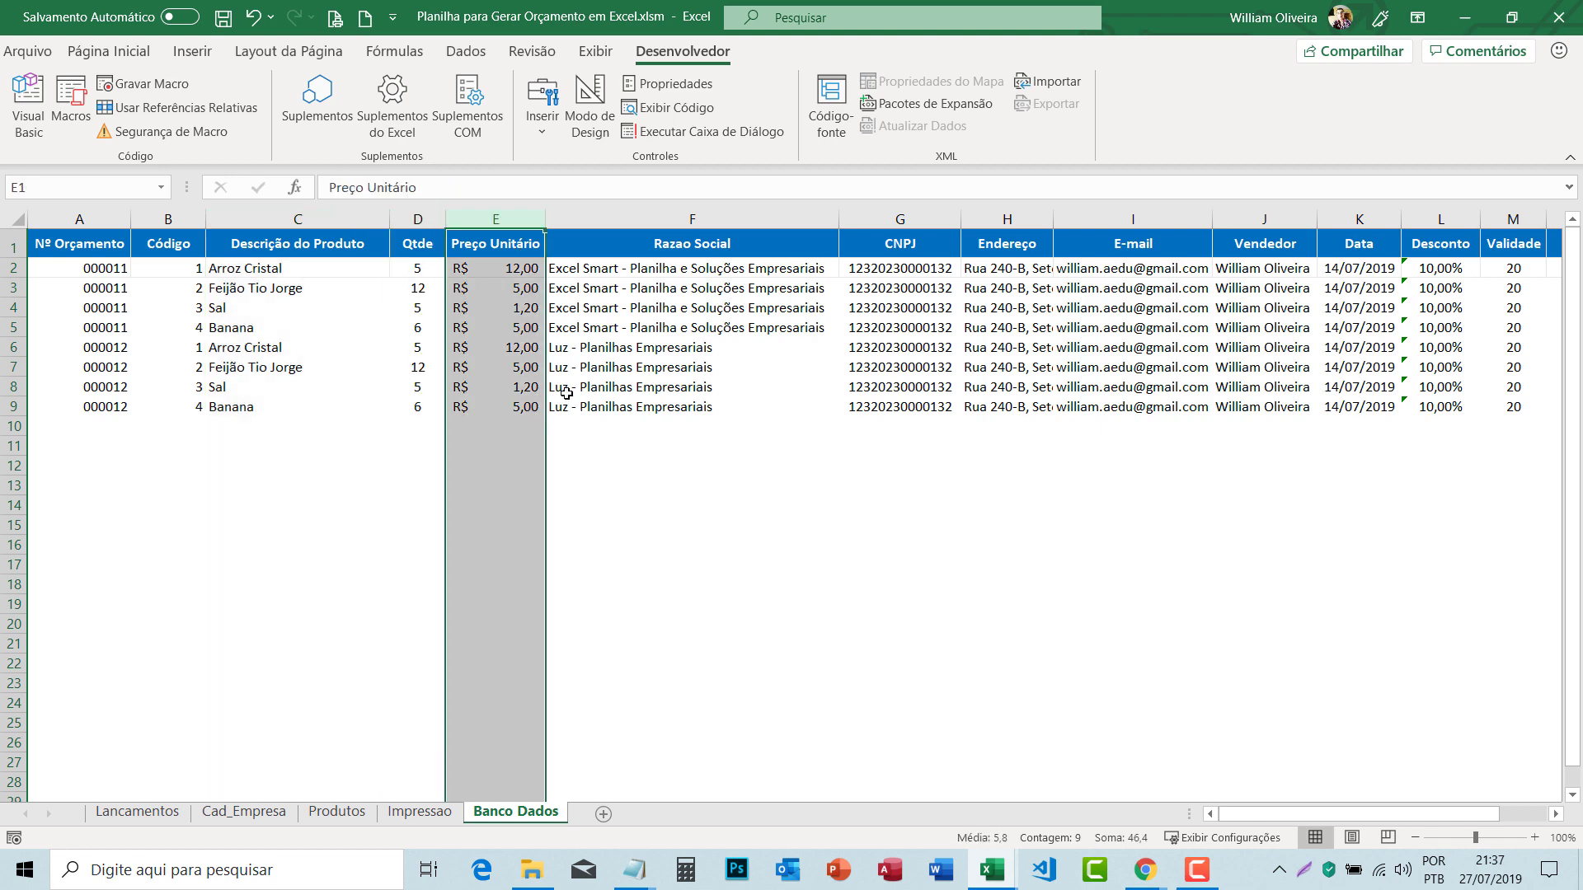
click(27, 125)
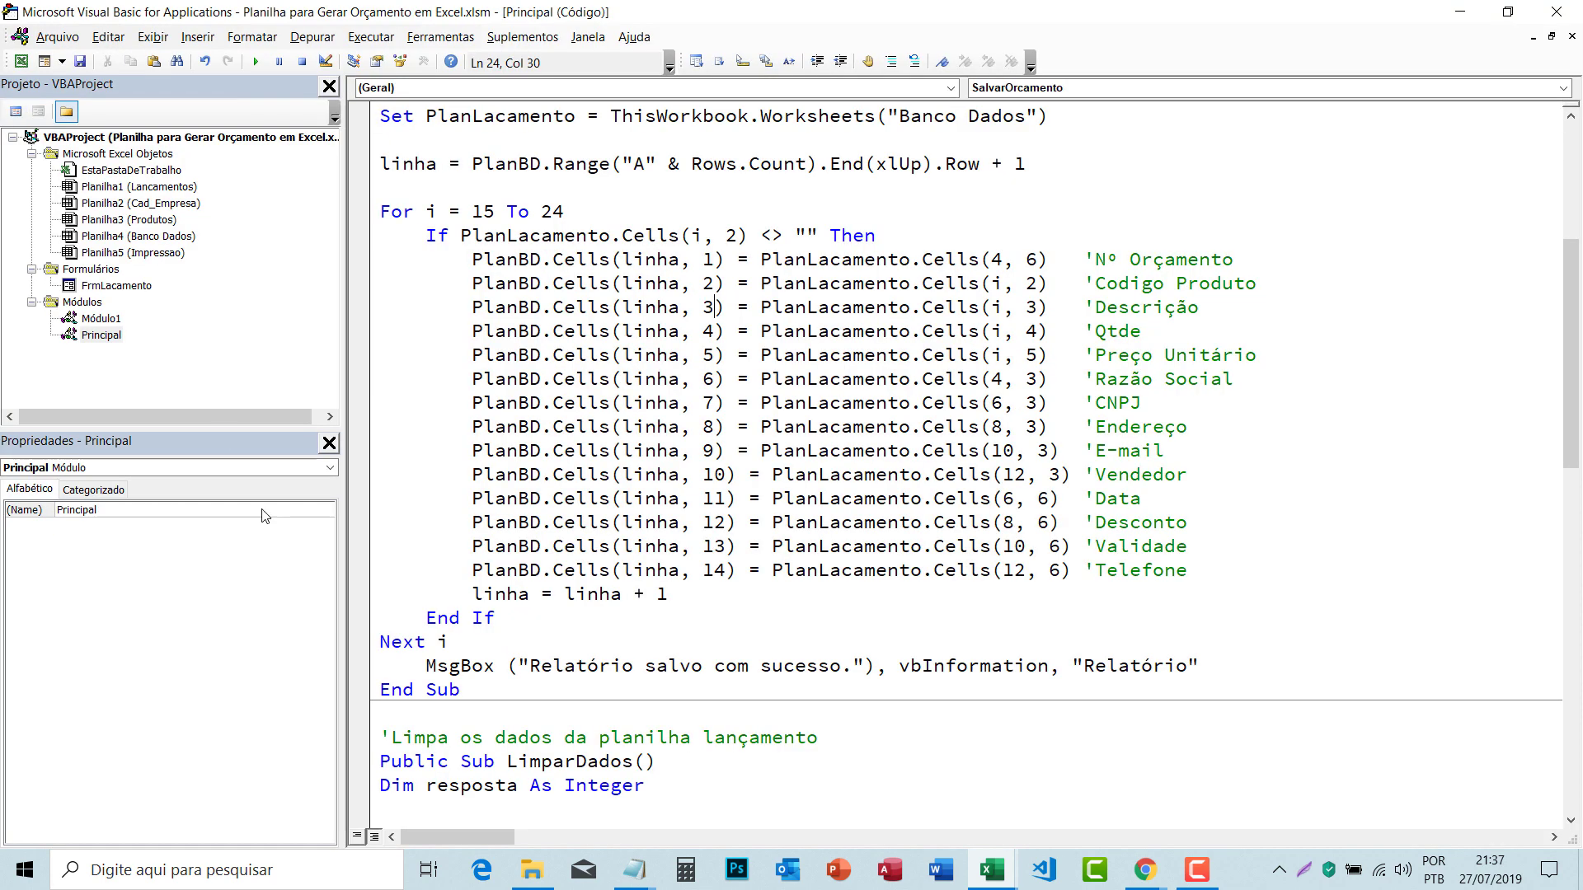
click(15, 55)
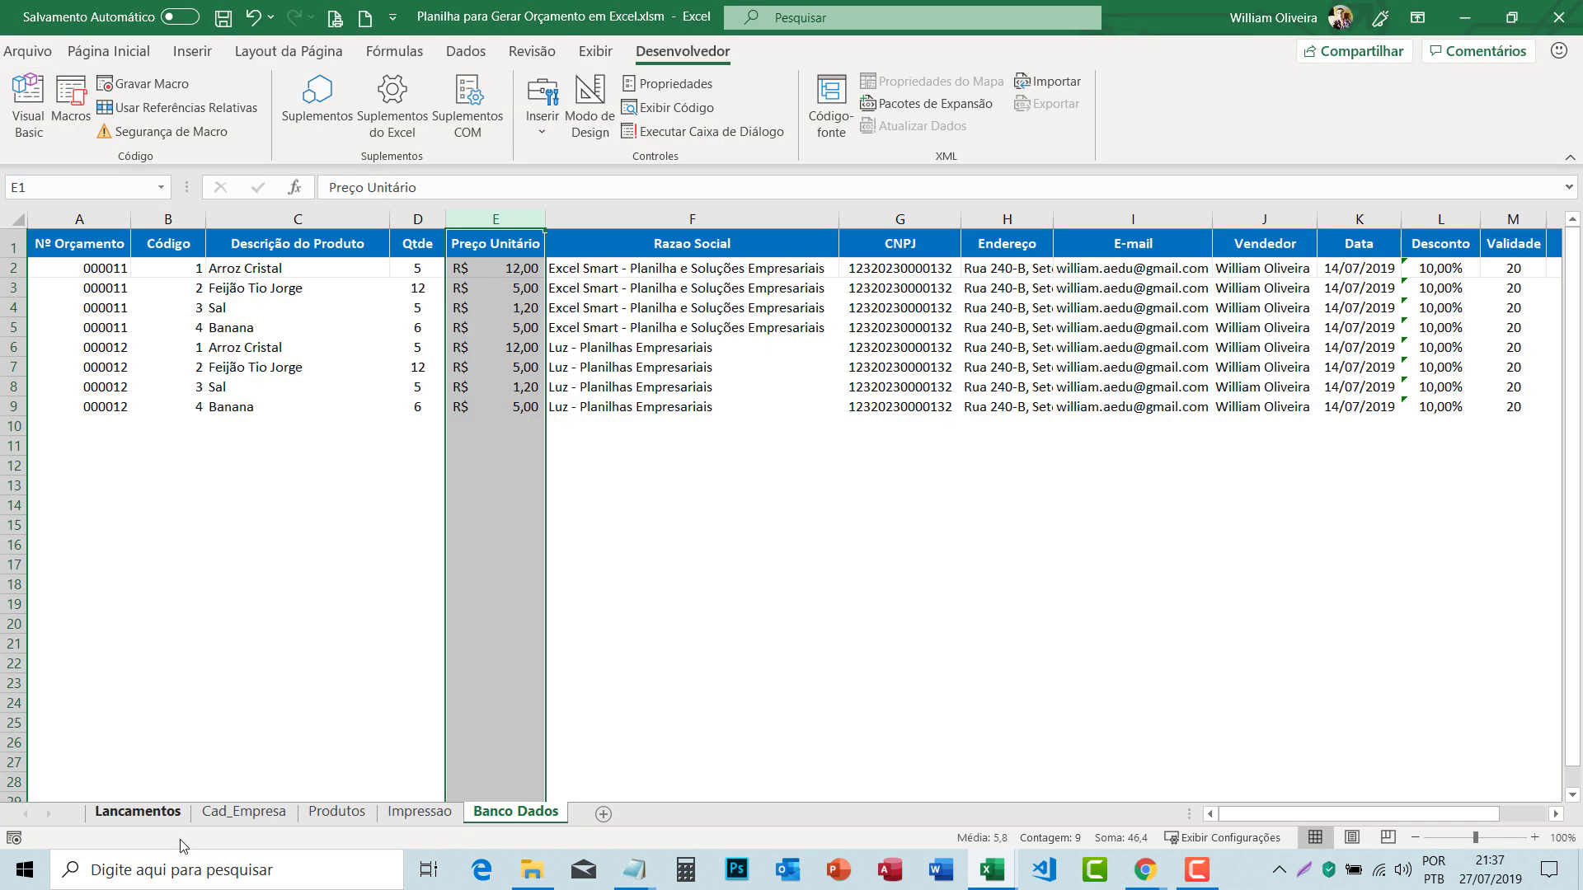
click(137, 812)
click(101, 554)
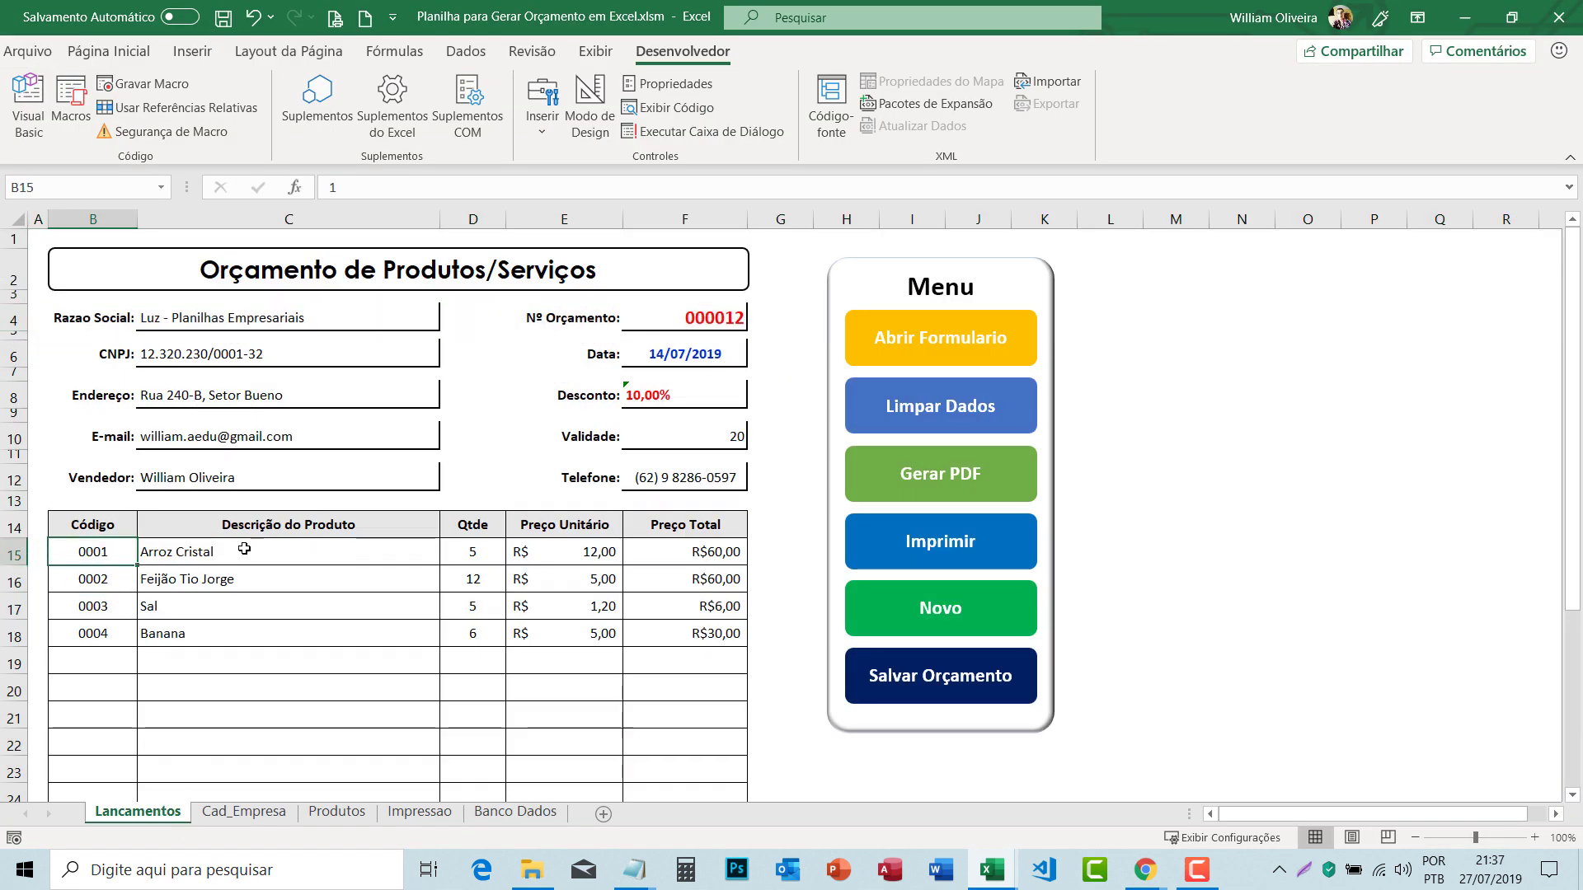
click(288, 553)
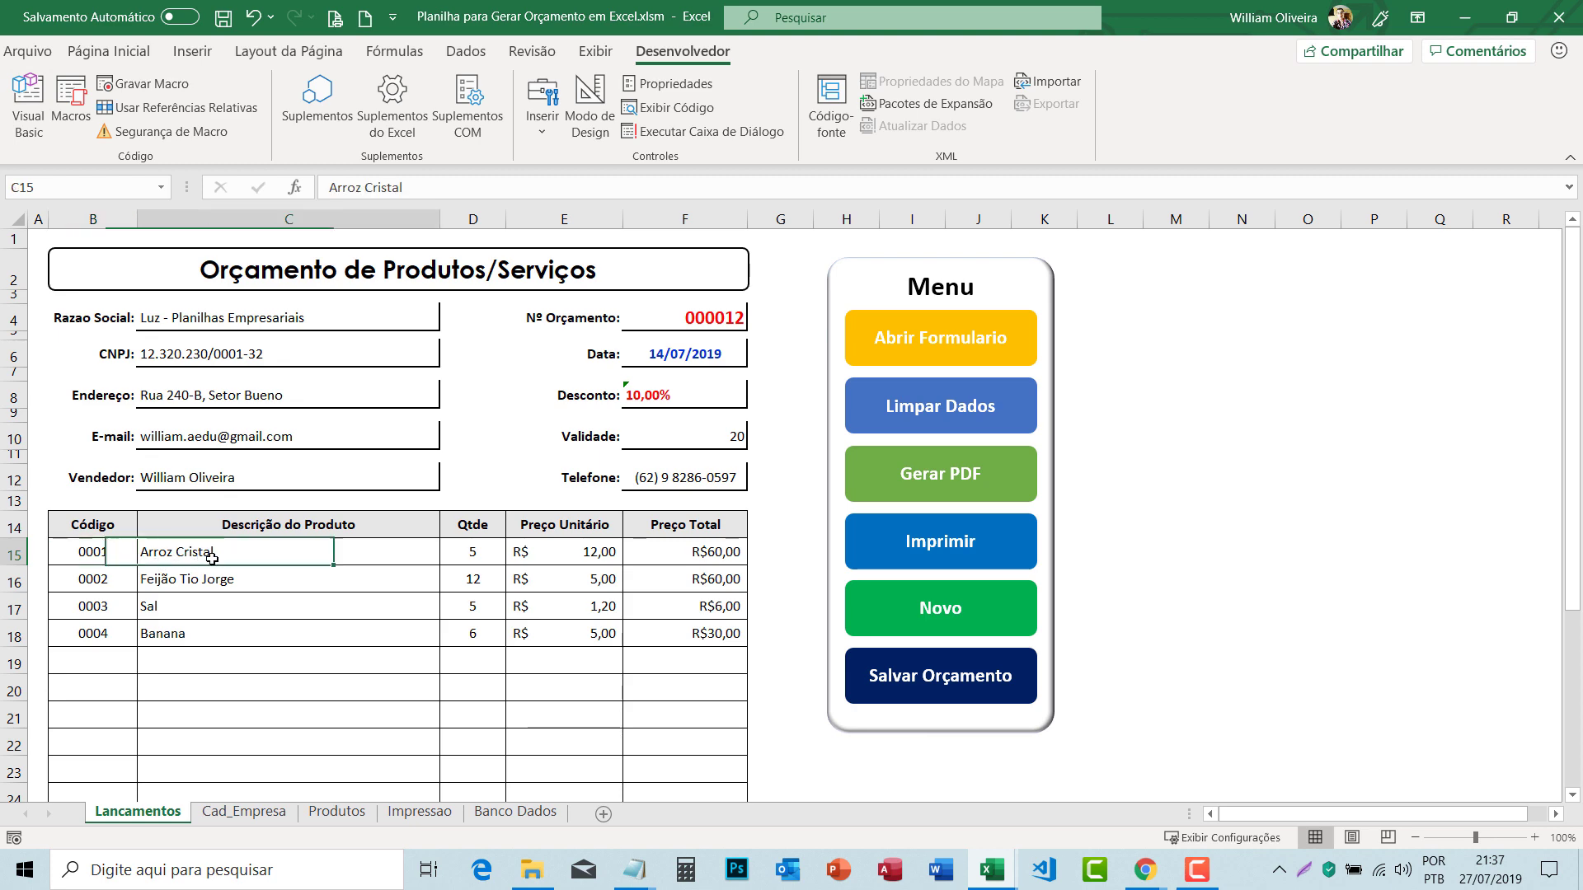
click(460, 549)
click(551, 554)
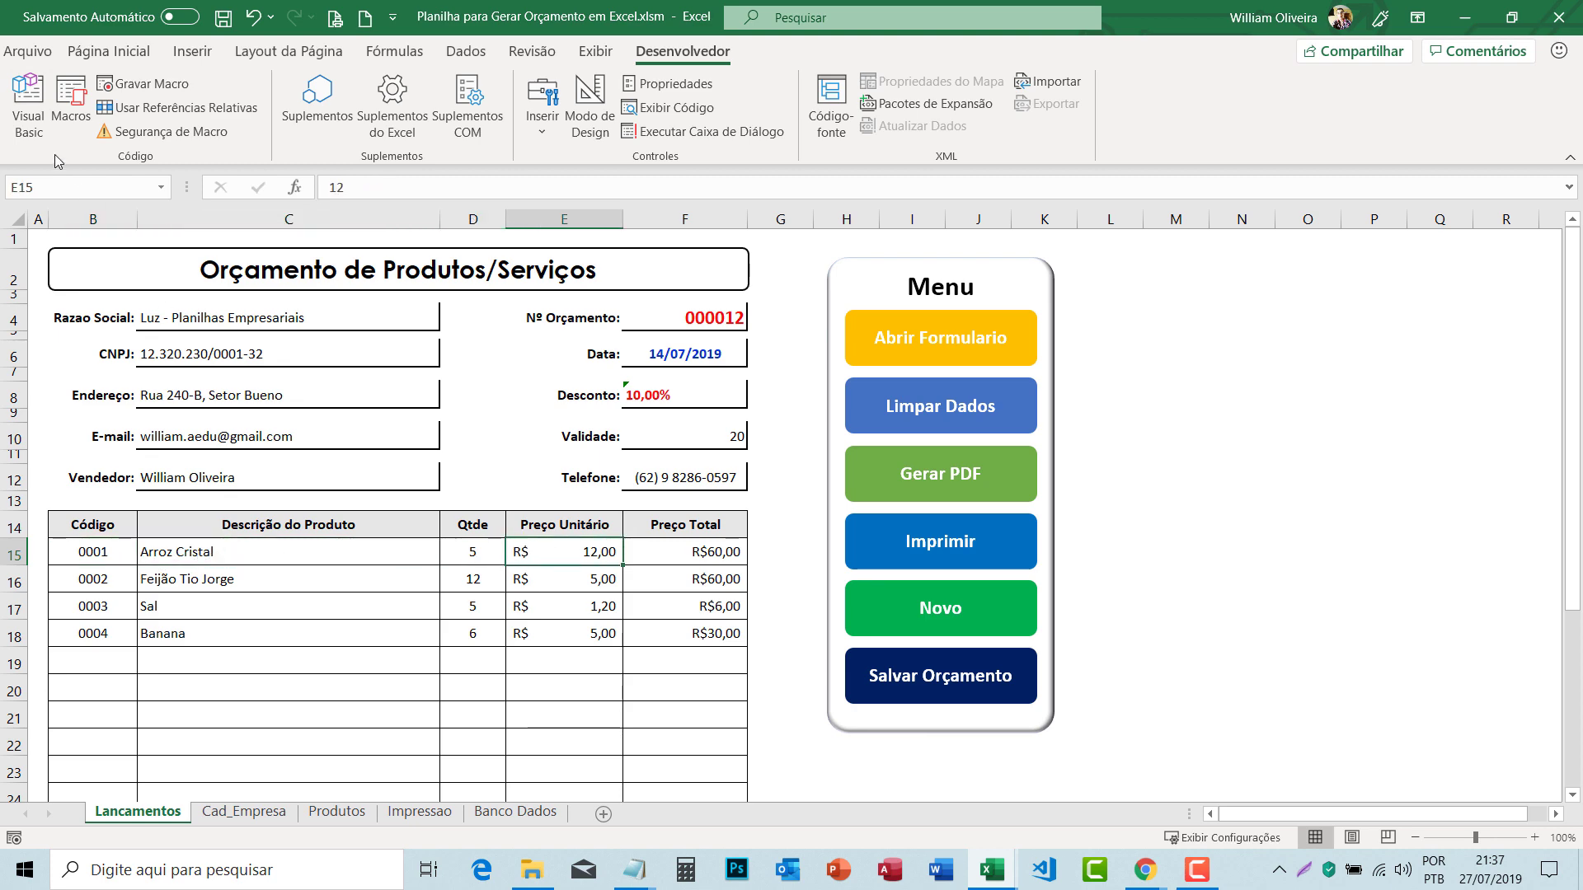
click(28, 103)
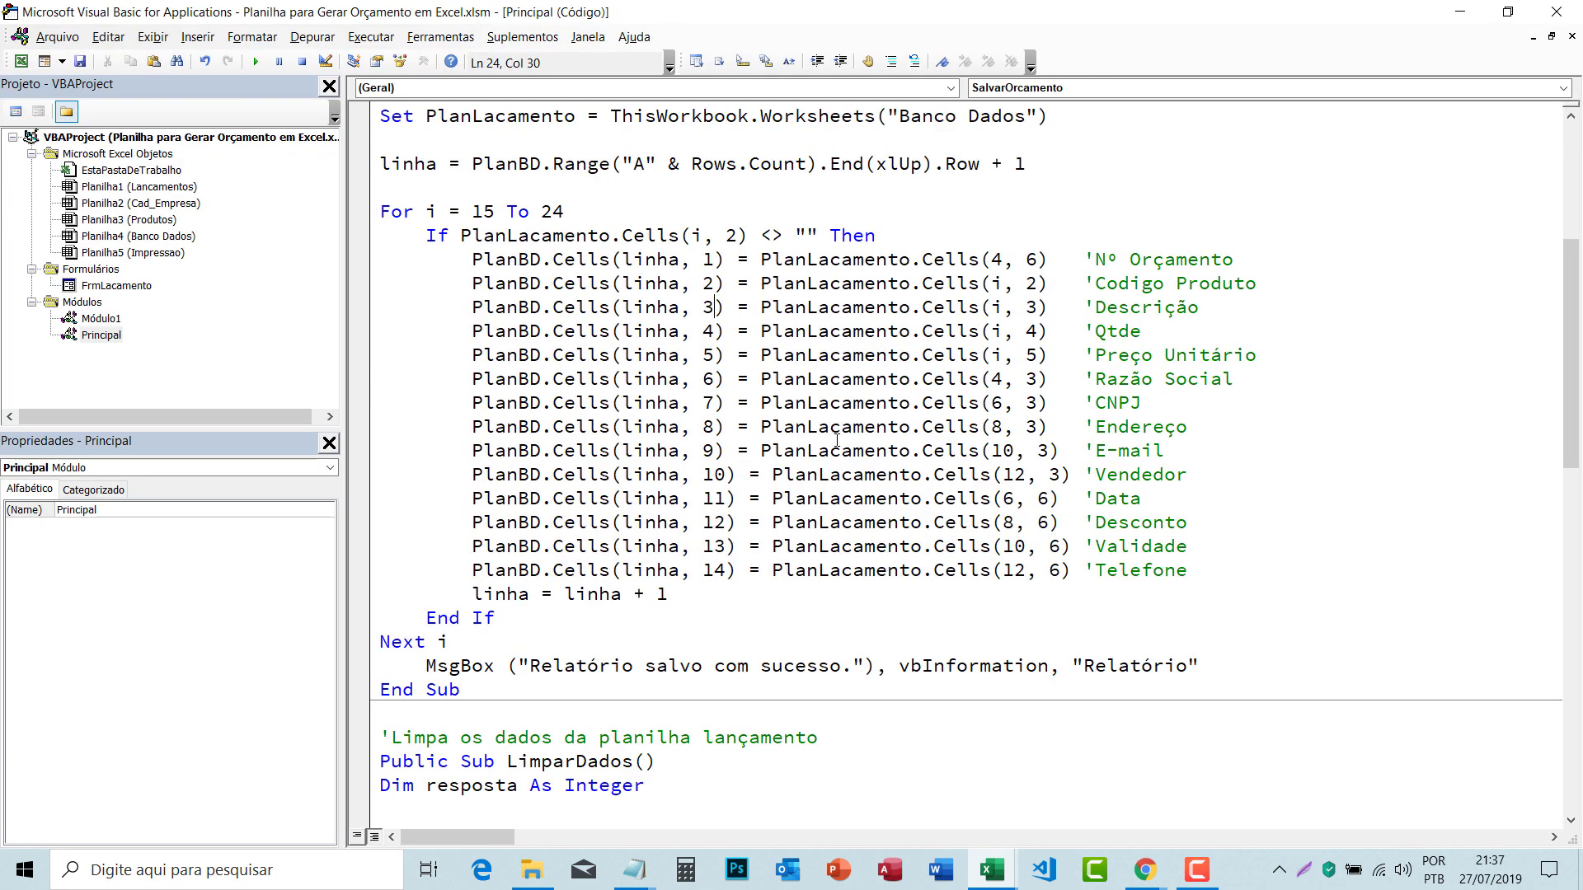
Step: Review the source column numbers 2, 3 and 5 and destination column 2 in the code
click(1004, 283)
click(1038, 307)
click(1042, 354)
drag(714, 283, 680, 285)
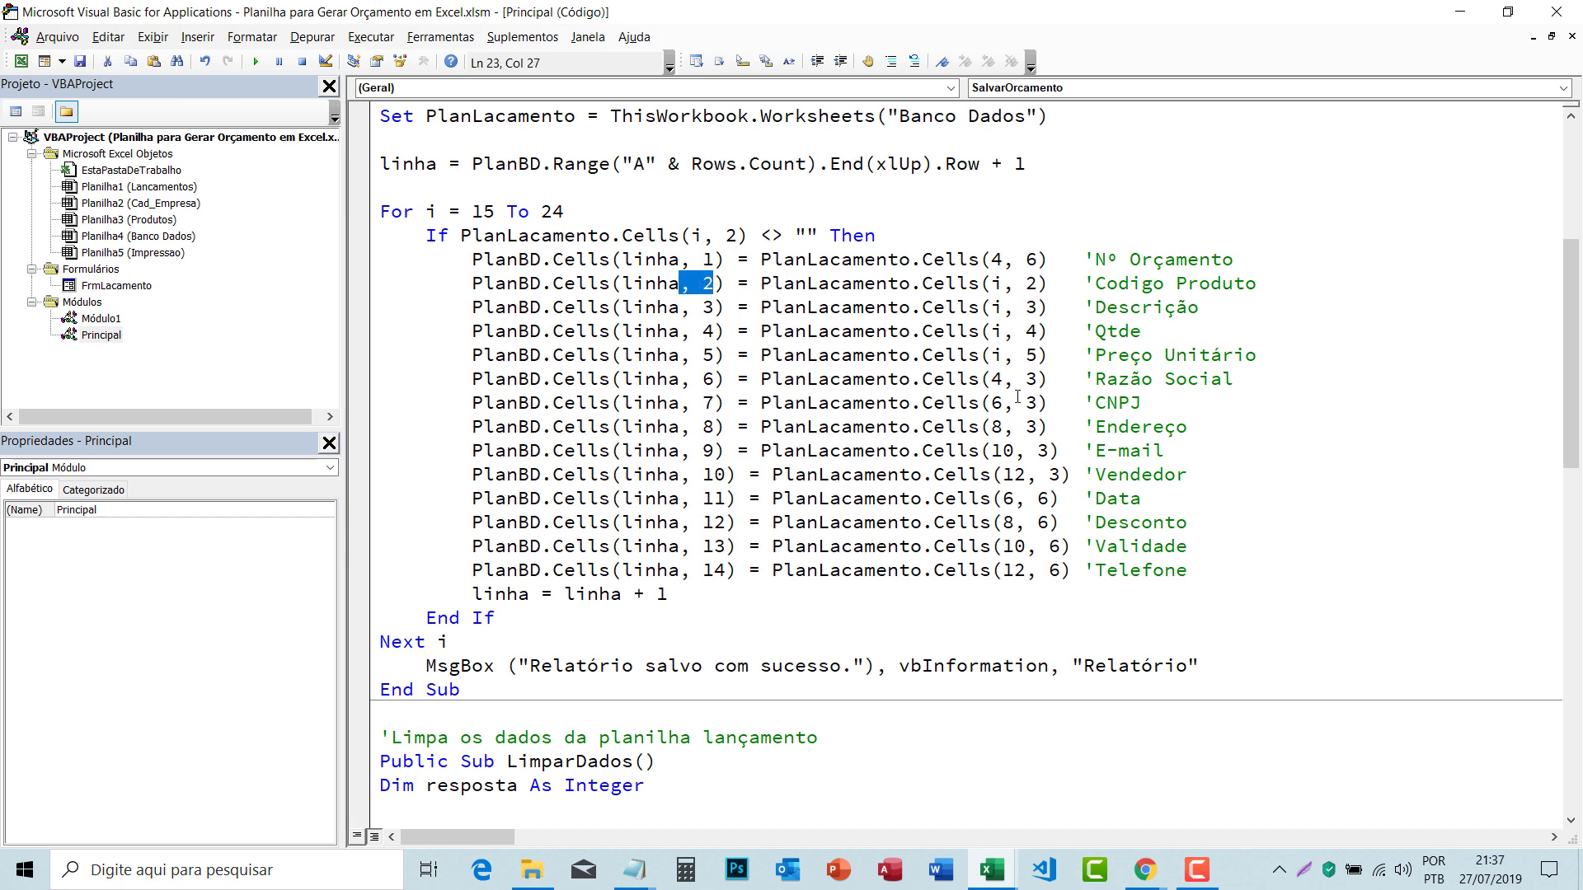
click(518, 283)
Step: Highlight the quote-number and Razão Social lines, then check the Razão Social field C4 on Lancamentos
click(1049, 259)
key(shift+Up)
drag(1086, 369, 1139, 378)
drag(1256, 384, 446, 391)
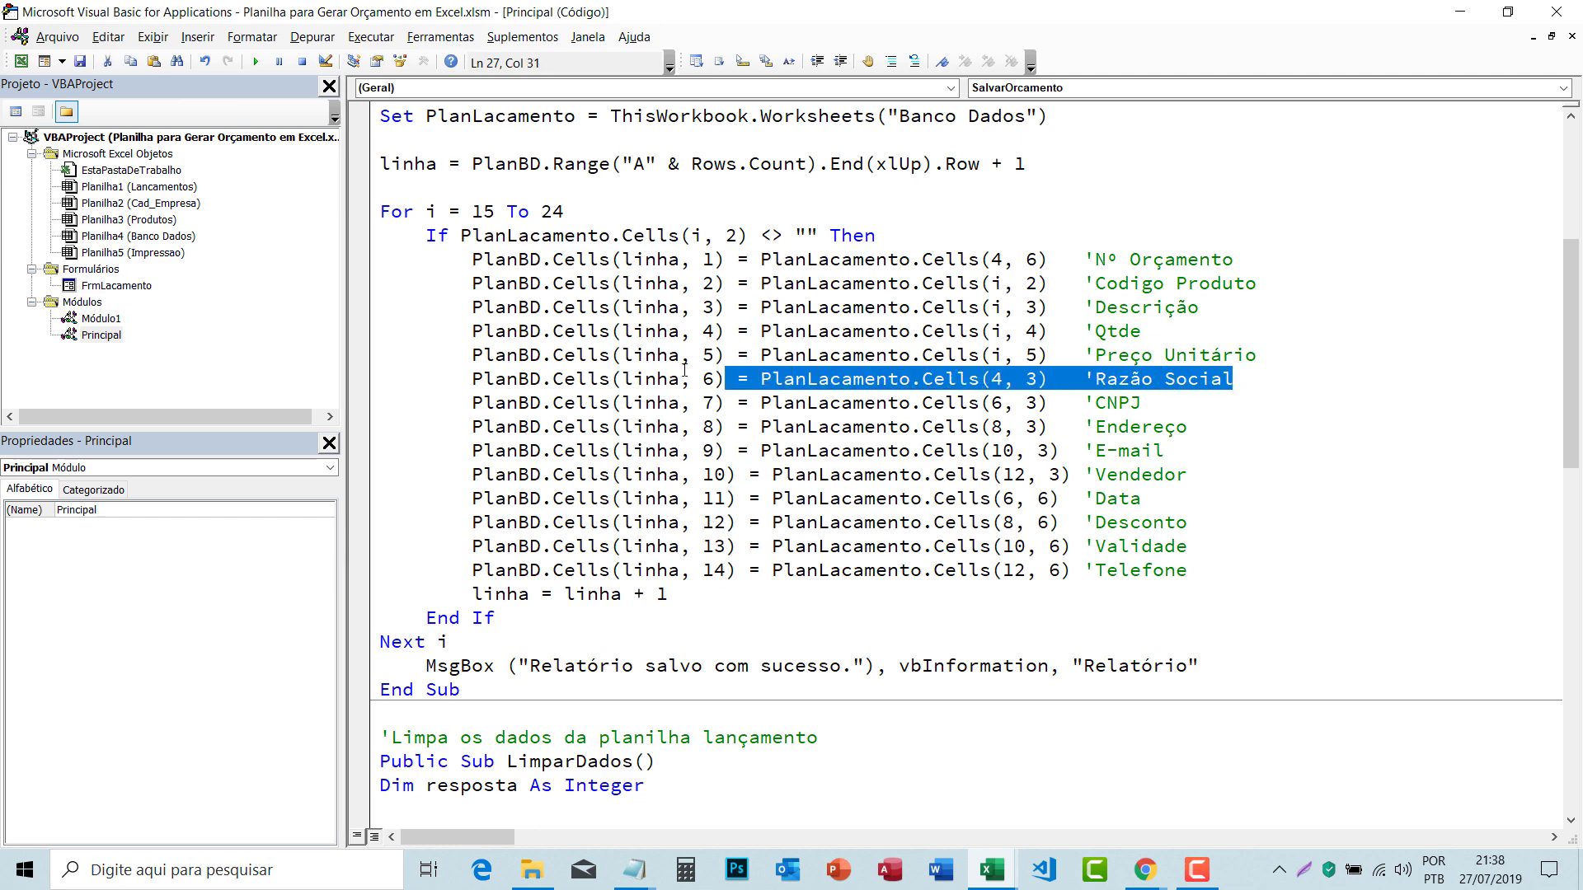
click(21, 61)
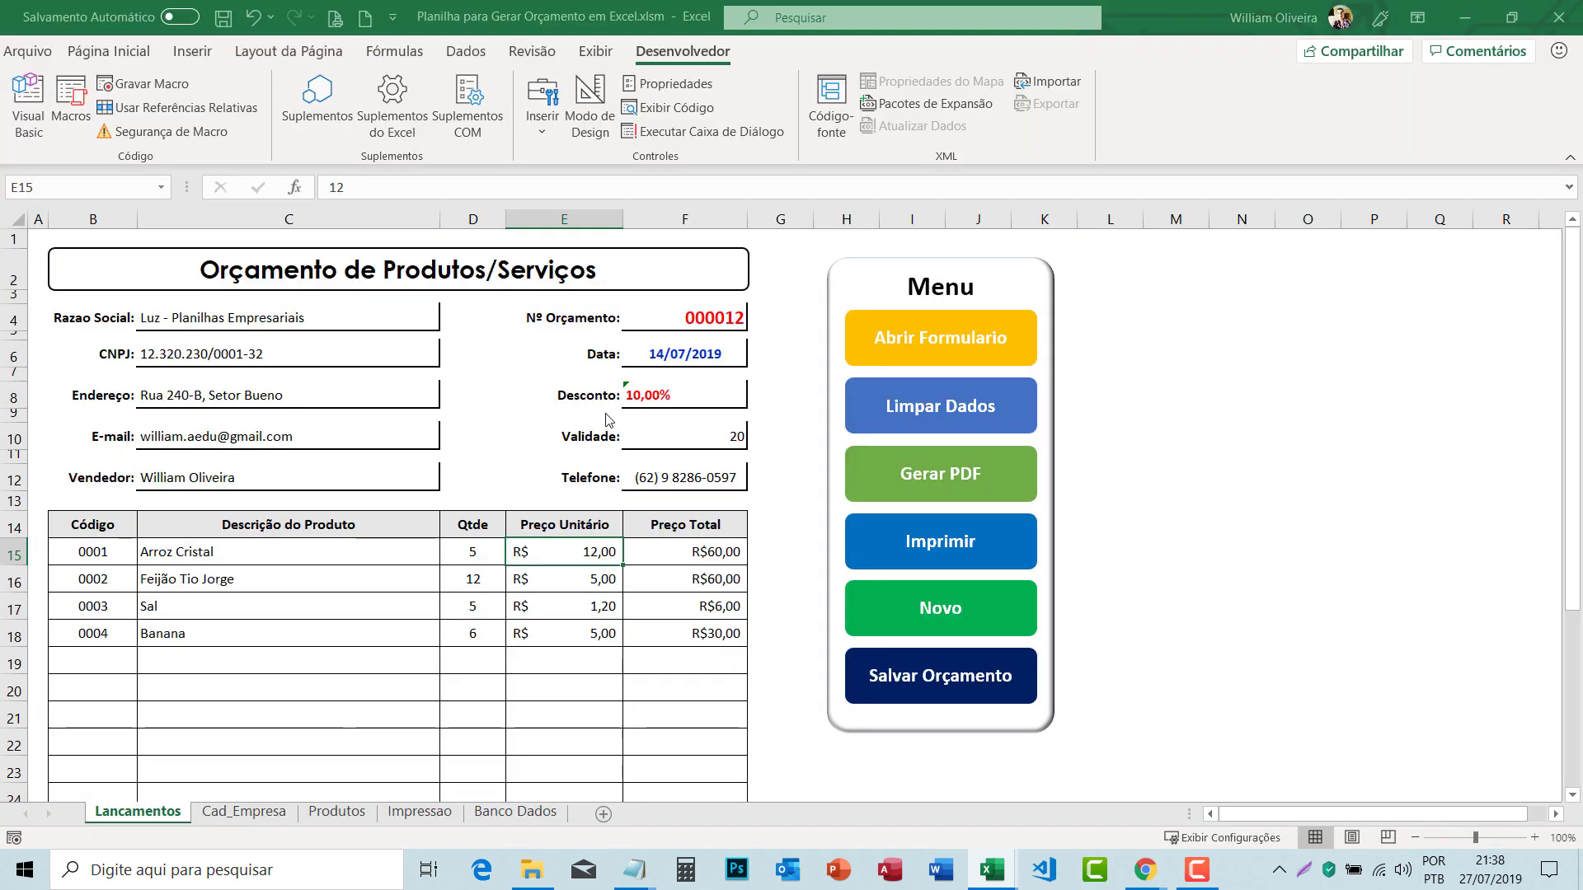
click(246, 313)
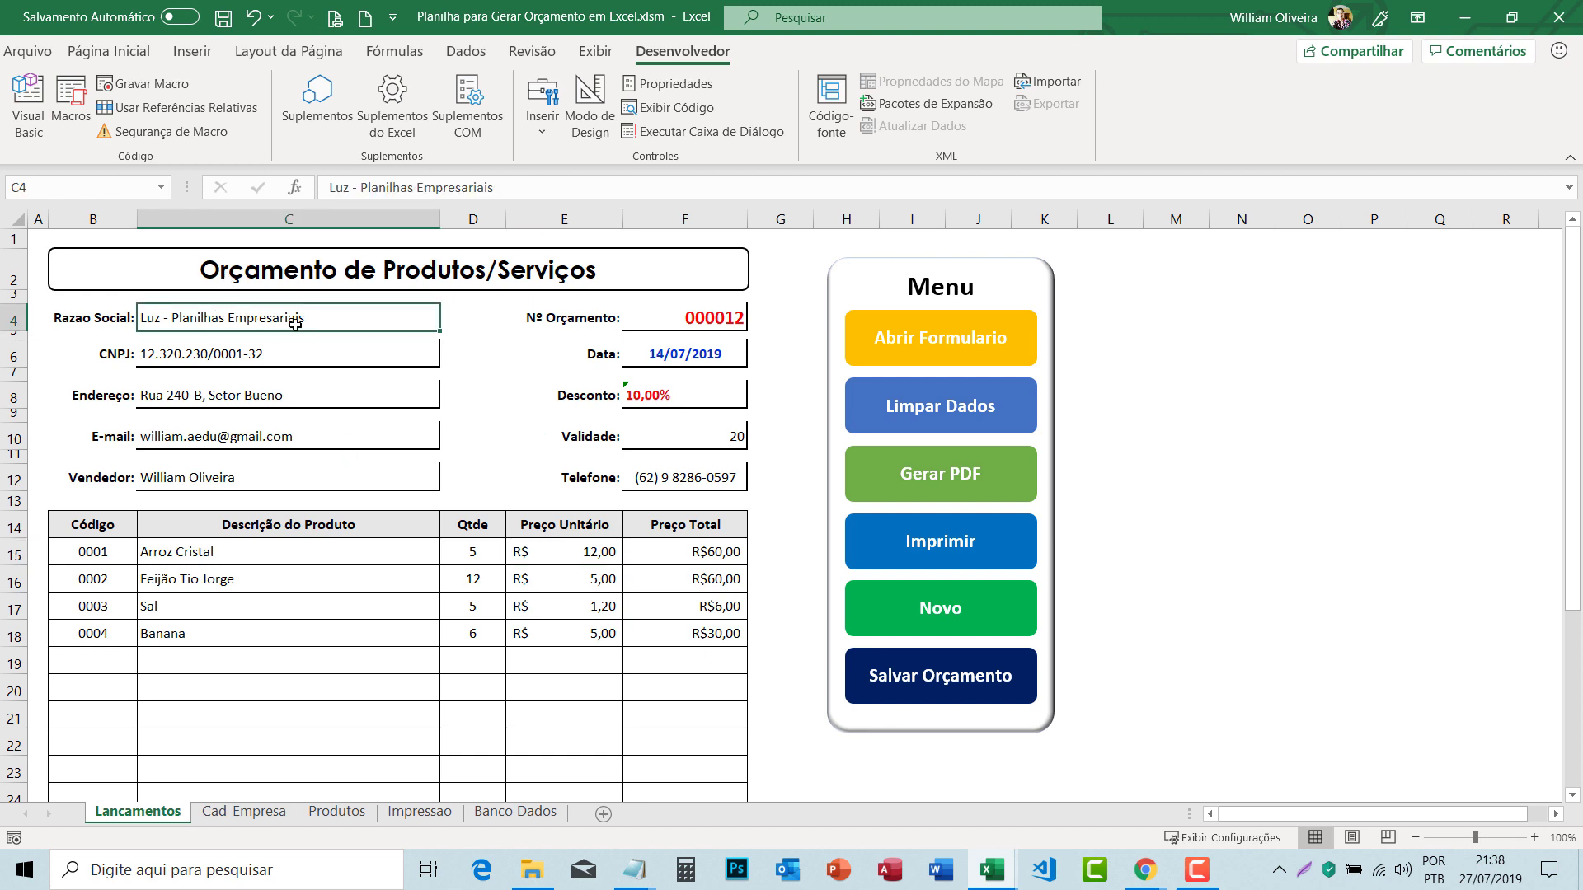
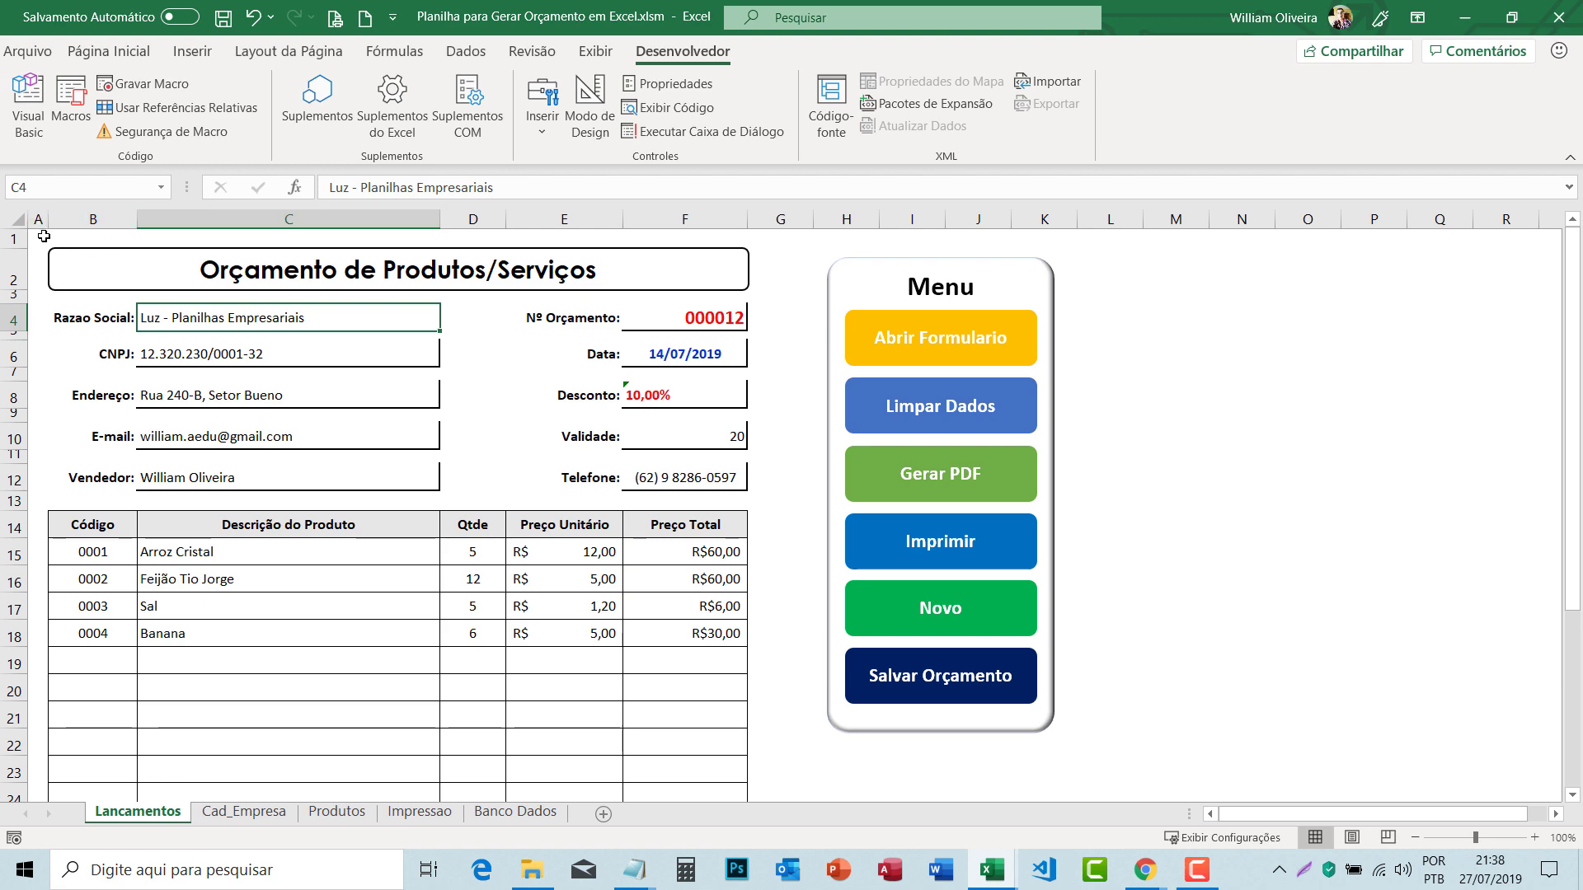
Step: Open the VBA editor and highlight the Cells(4, 3) reference and the CNPJ and Endereço lines
click(28, 103)
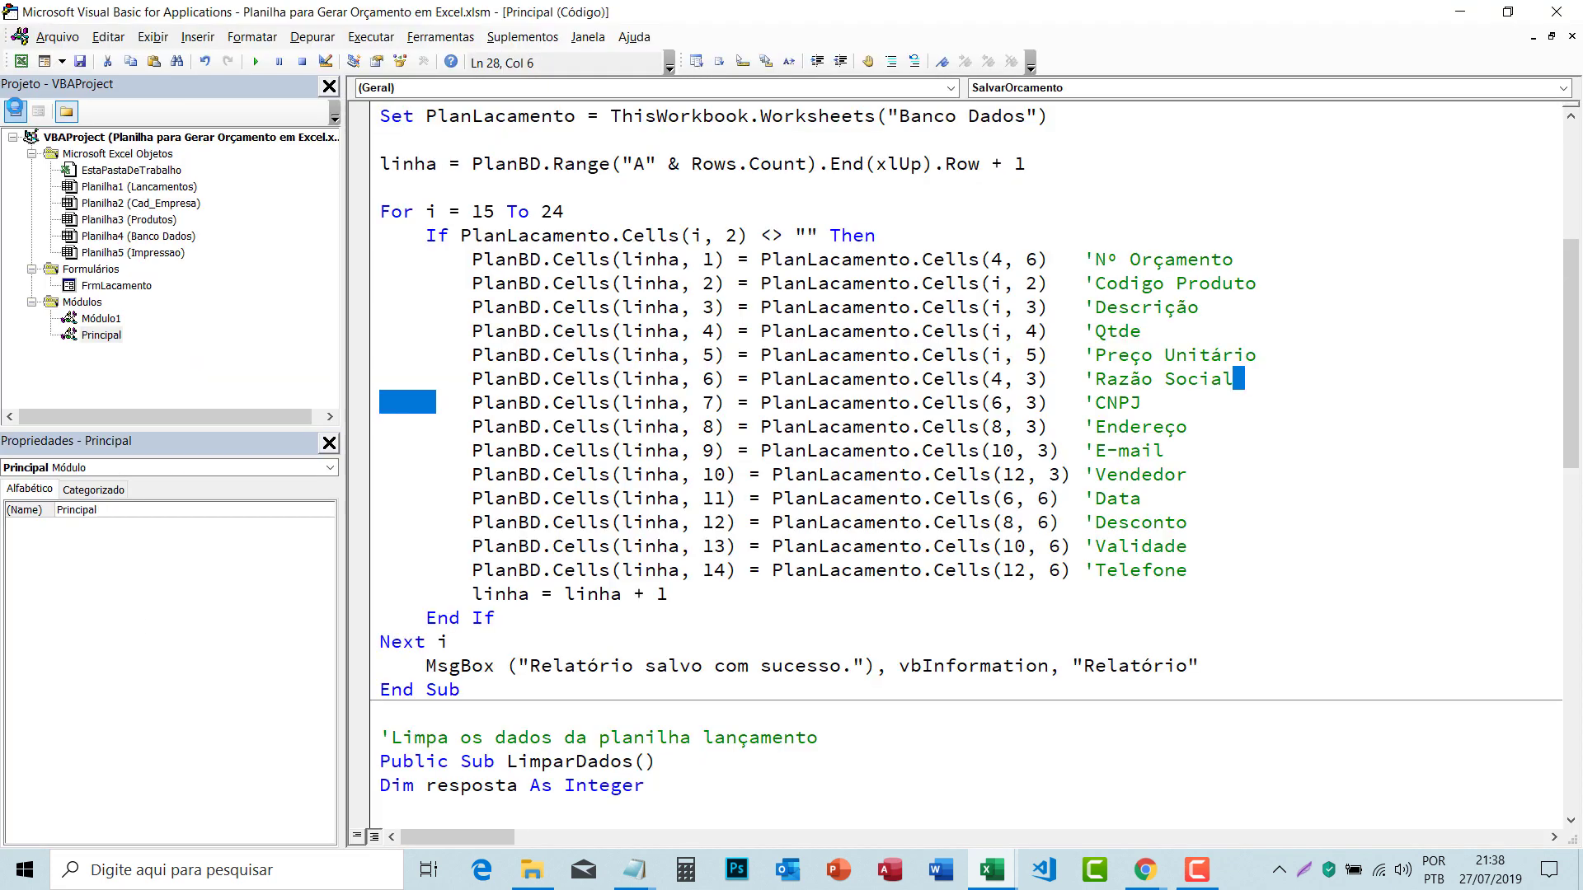
click(1033, 380)
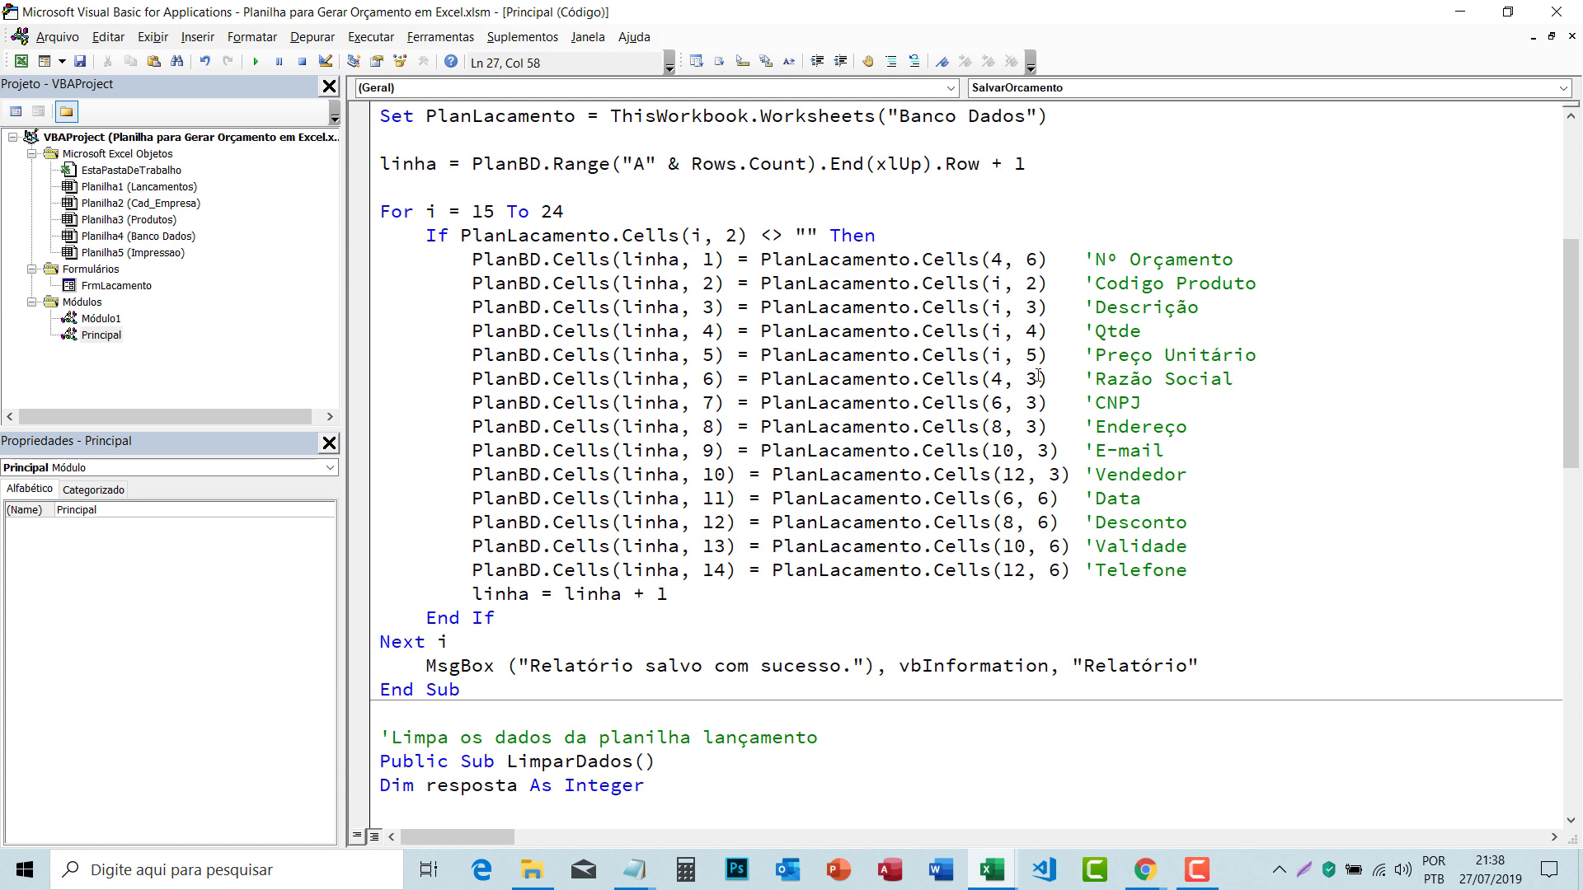
key(shift+Left)
double_click(997, 380)
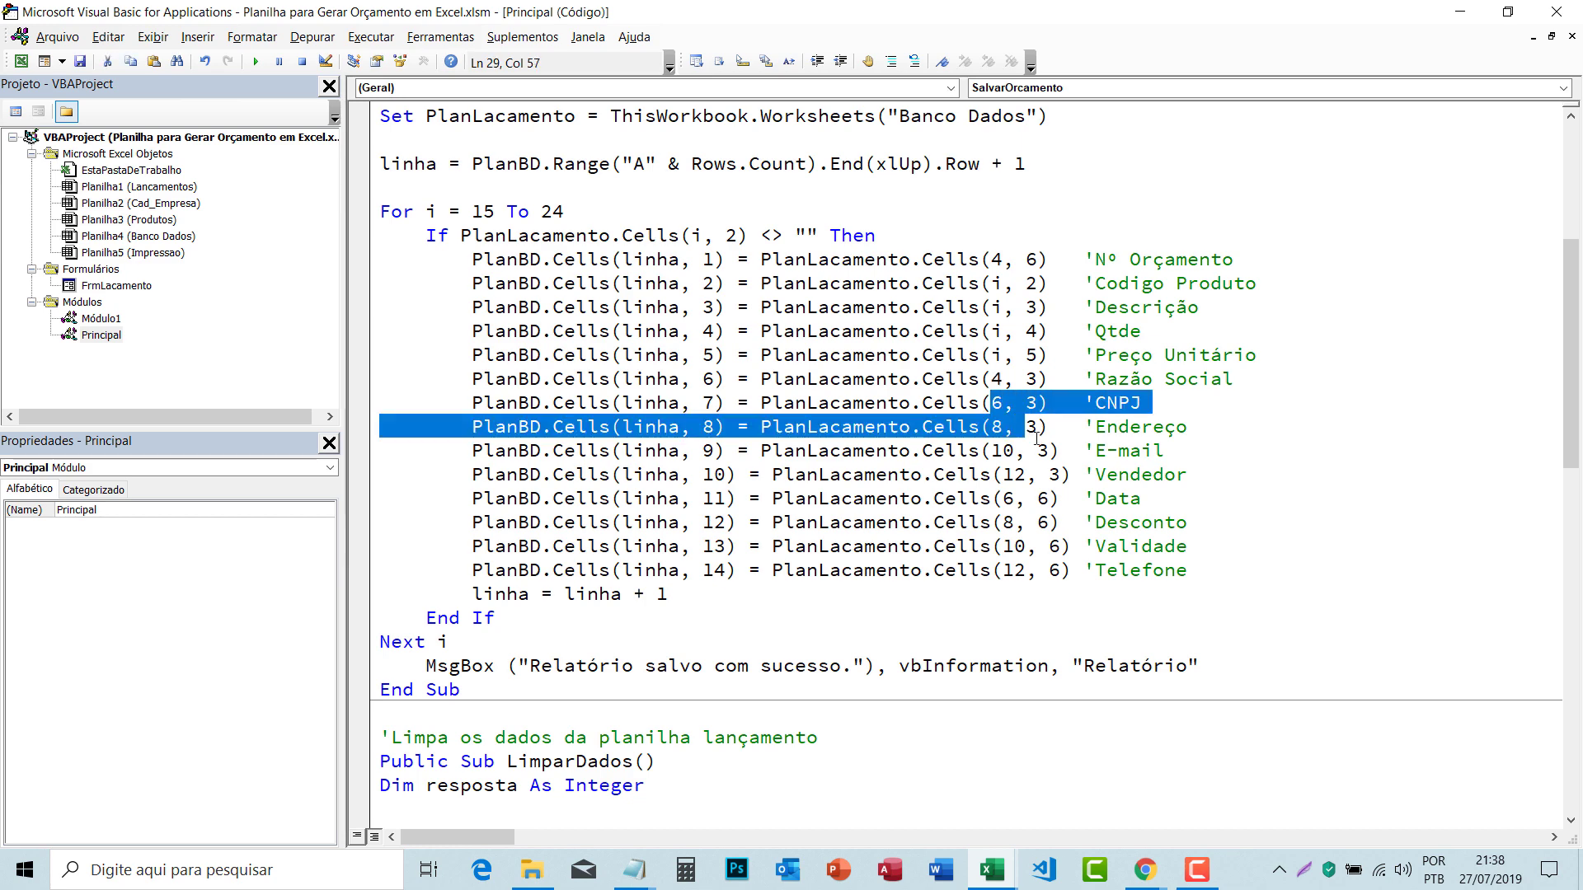
drag(997, 402, 1059, 476)
click(1061, 522)
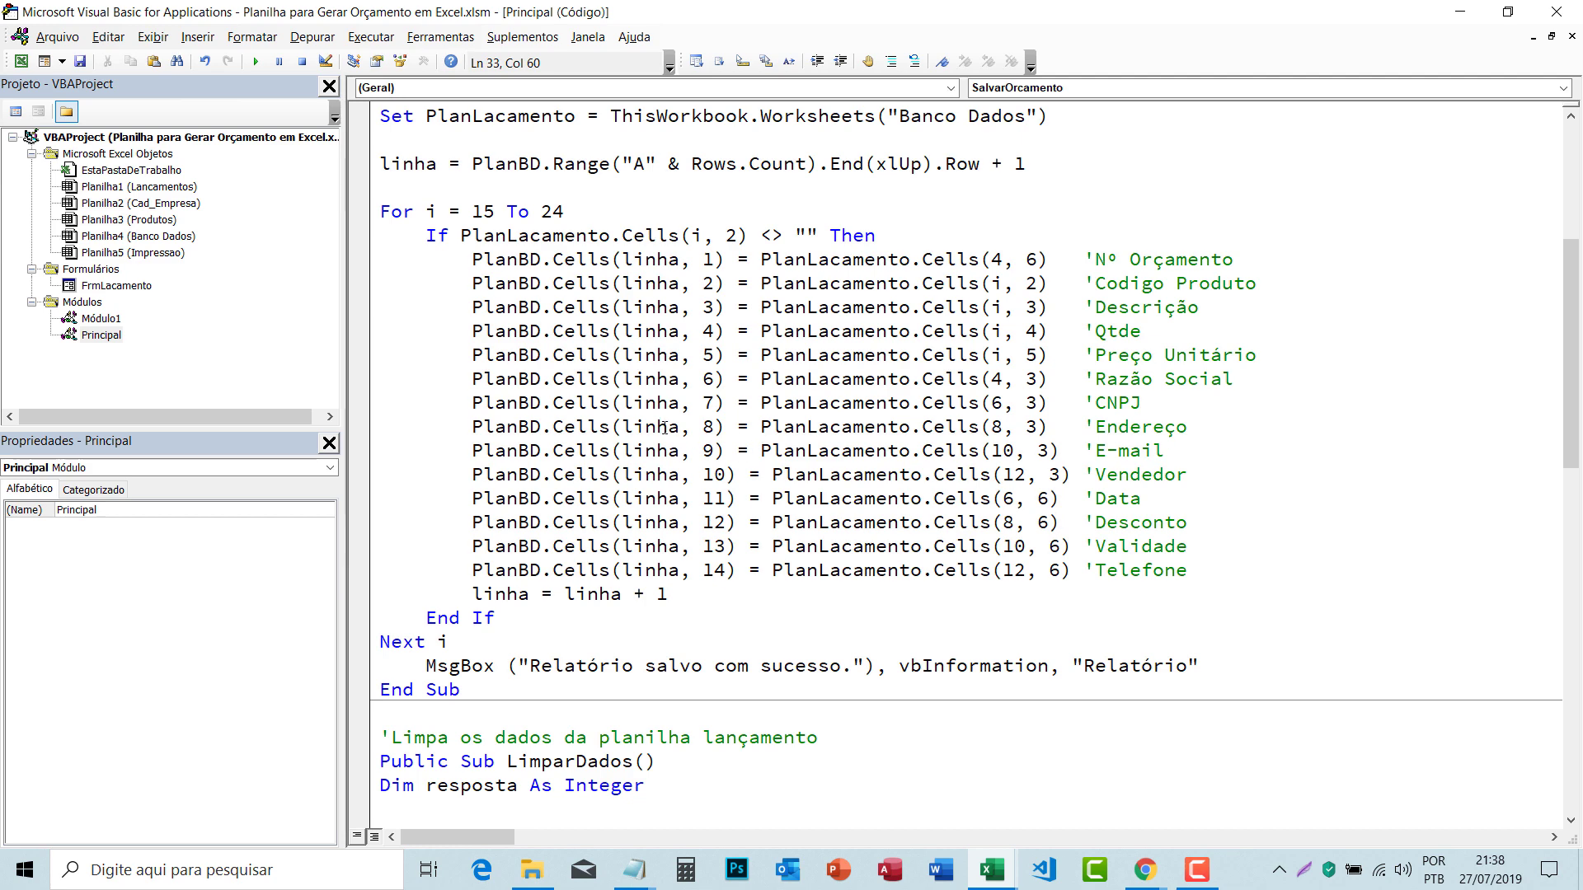
Step: Select the SalvarOrcamento field-copy lines, from Razão Social down through Validade and Telefone
drag(471, 262, 1115, 554)
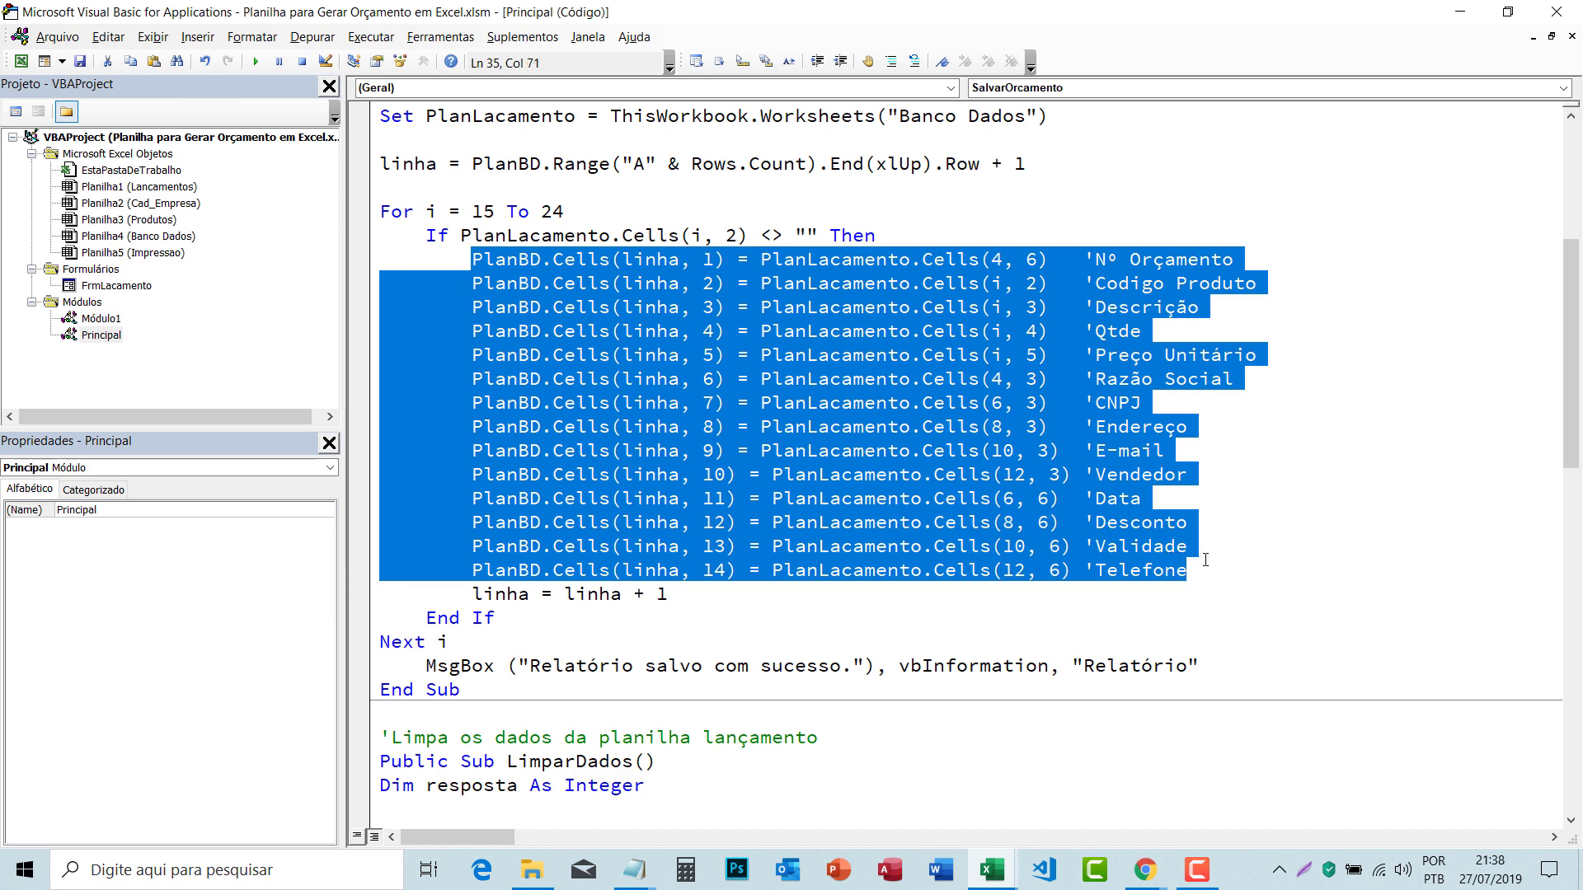
drag(1116, 554, 1207, 553)
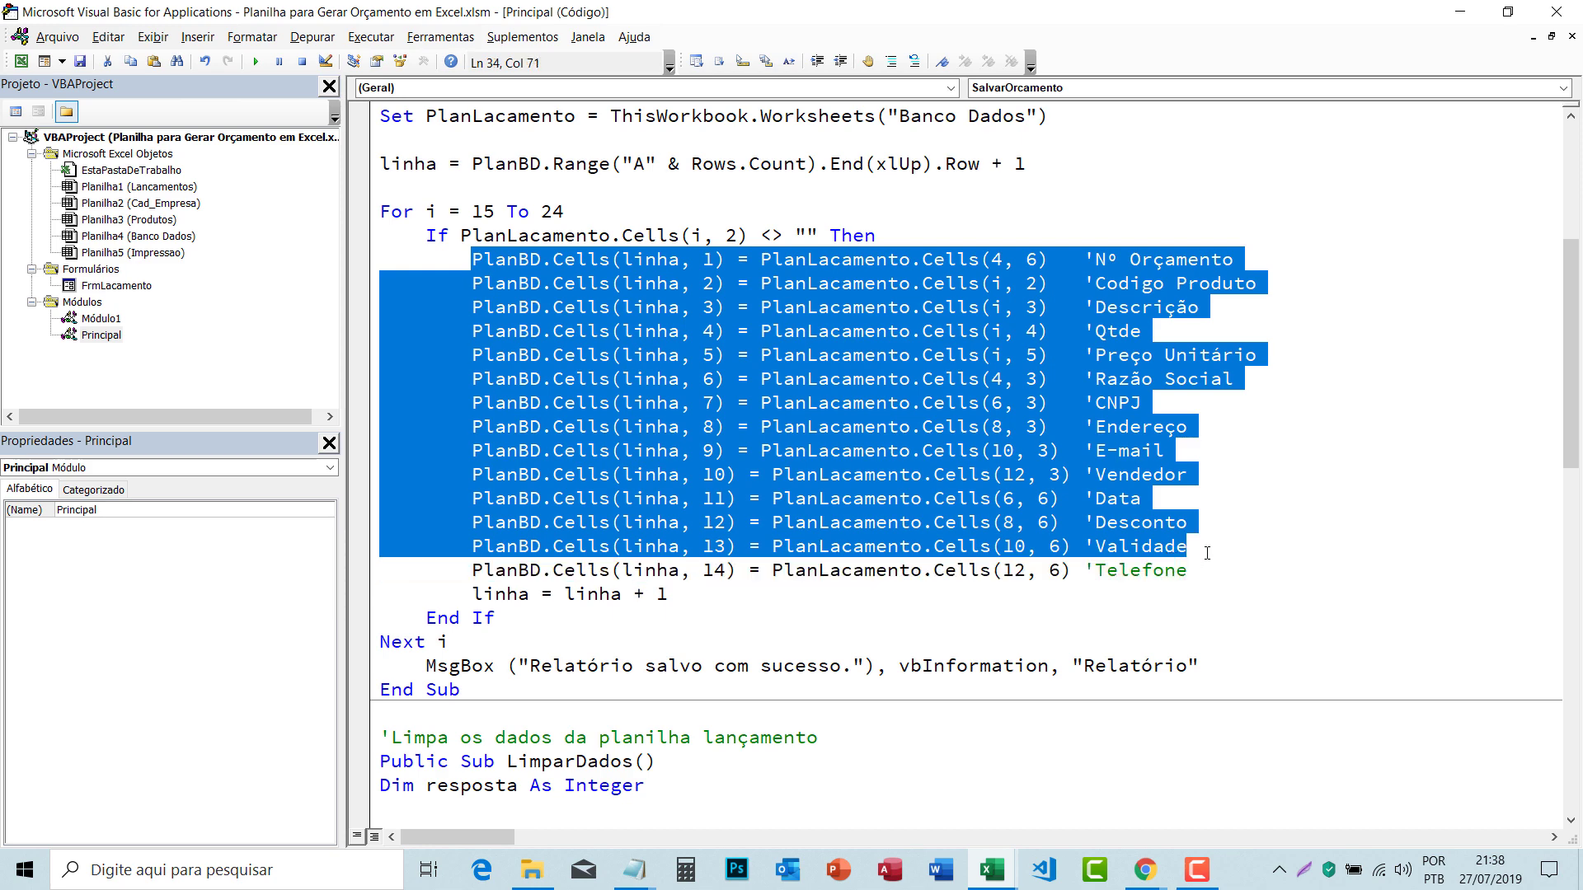
click(678, 607)
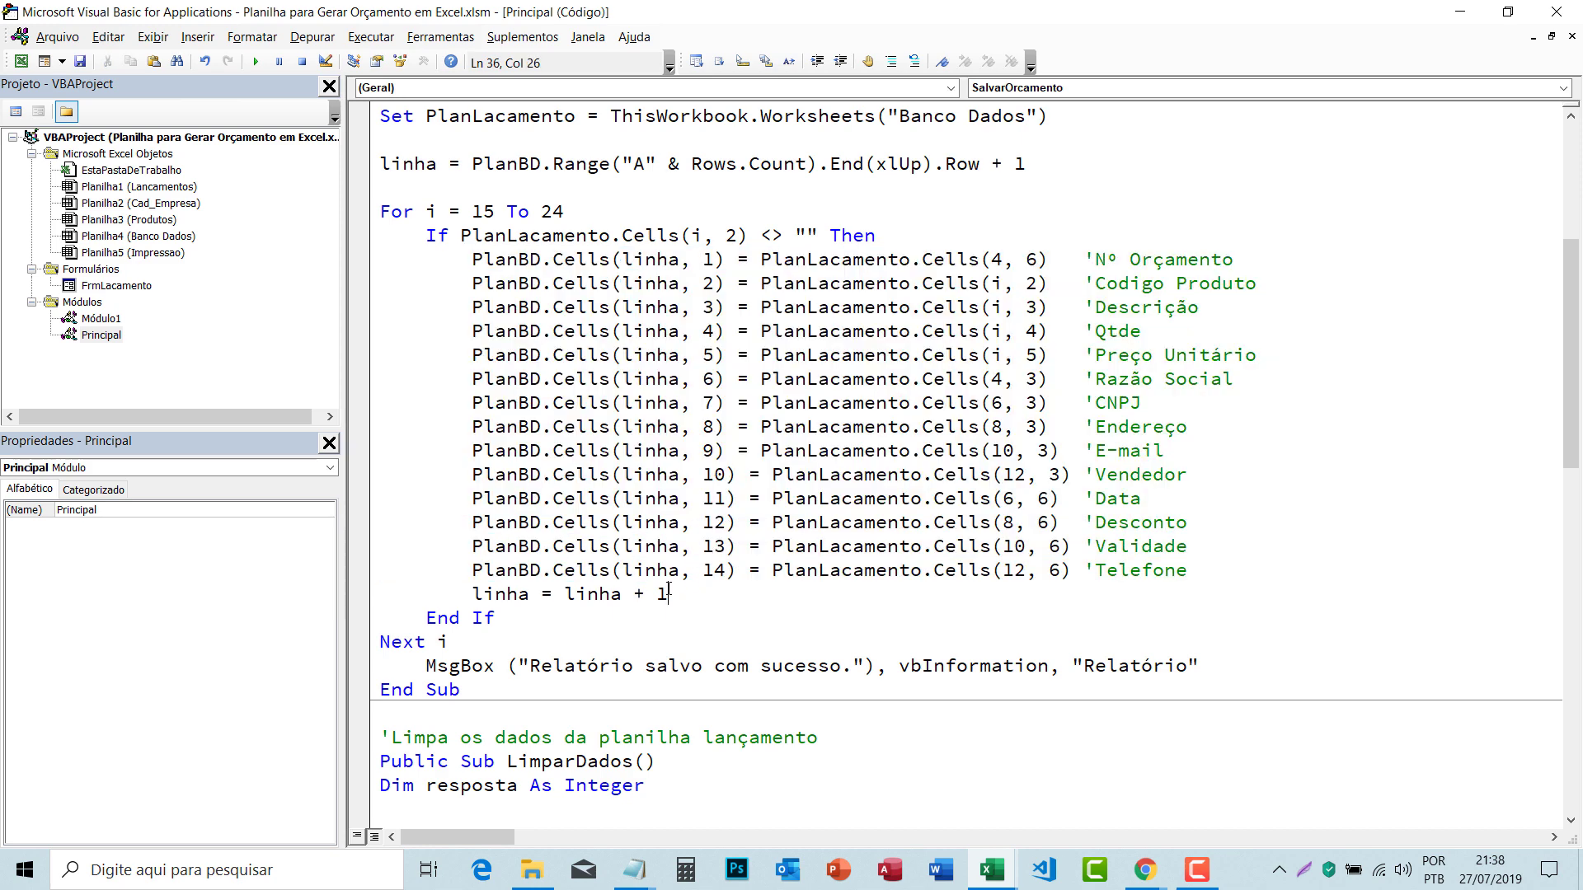
key(shift+Up)
key(shift+Left)
key(shift+Left)
key(shift+Left)
key(shift+Left)
key(shift+Left)
key(shift+Left)
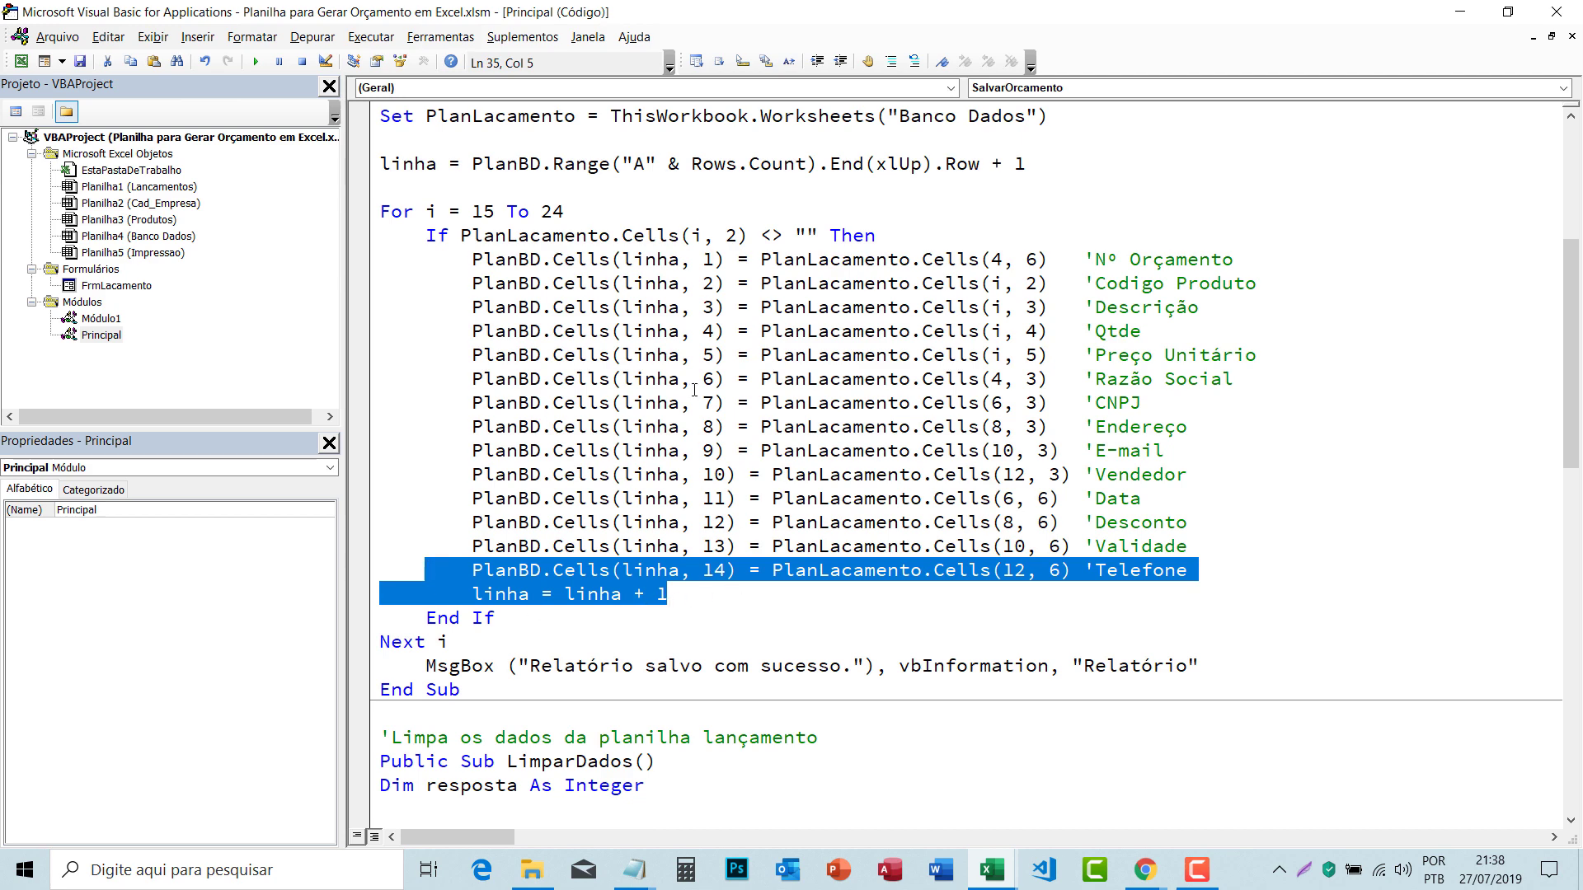
click(696, 328)
mouse_move(460, 260)
mouse_down()
mouse_move(726, 571)
mouse_move(466, 595)
mouse_up()
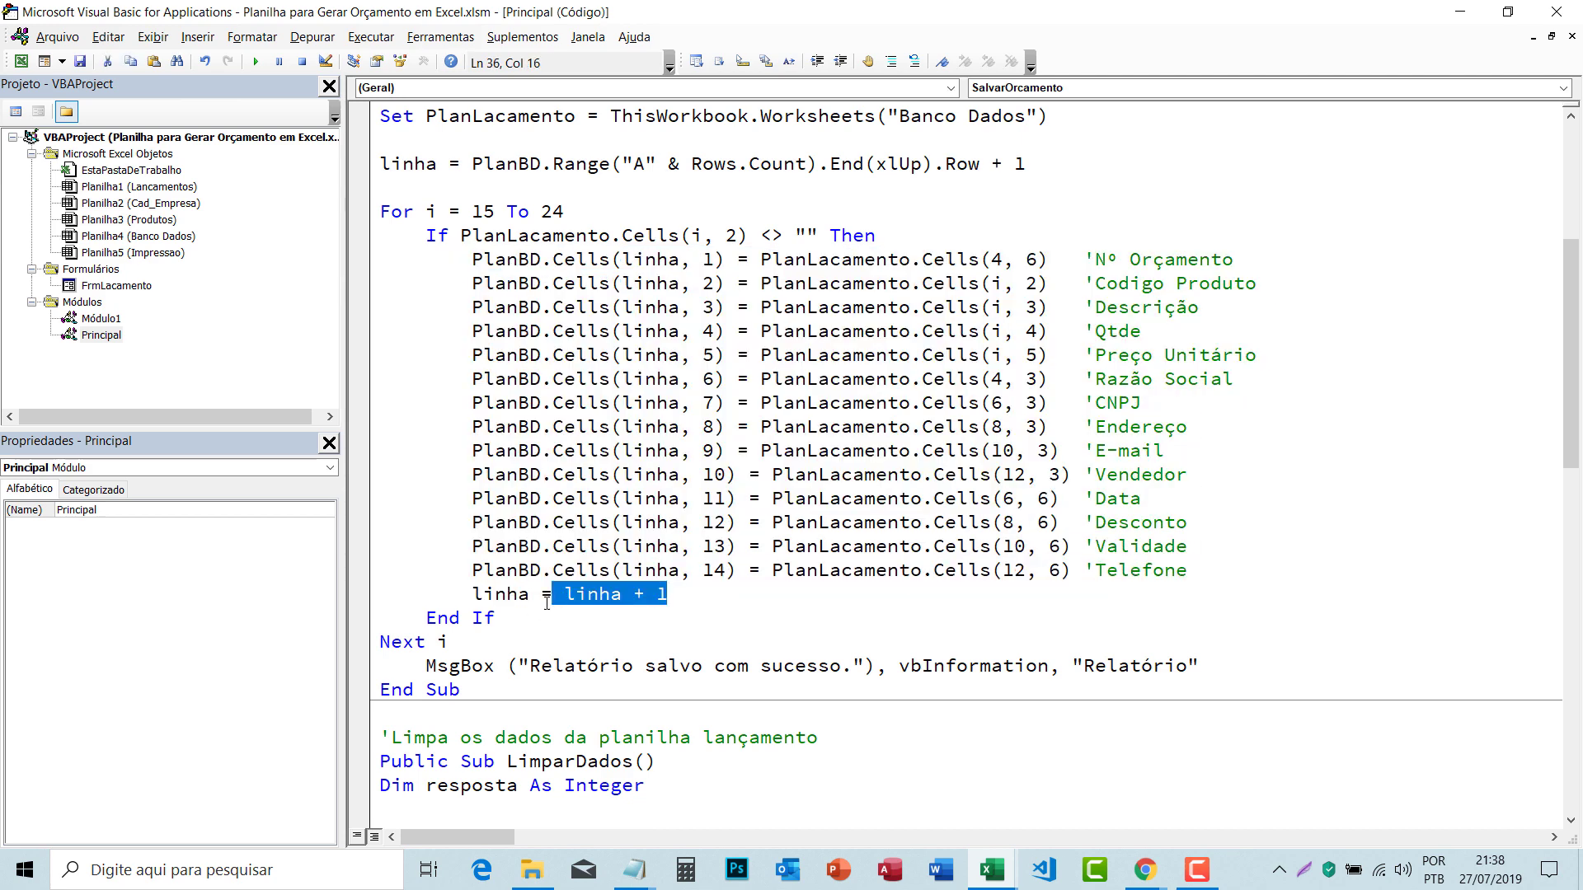
click(719, 575)
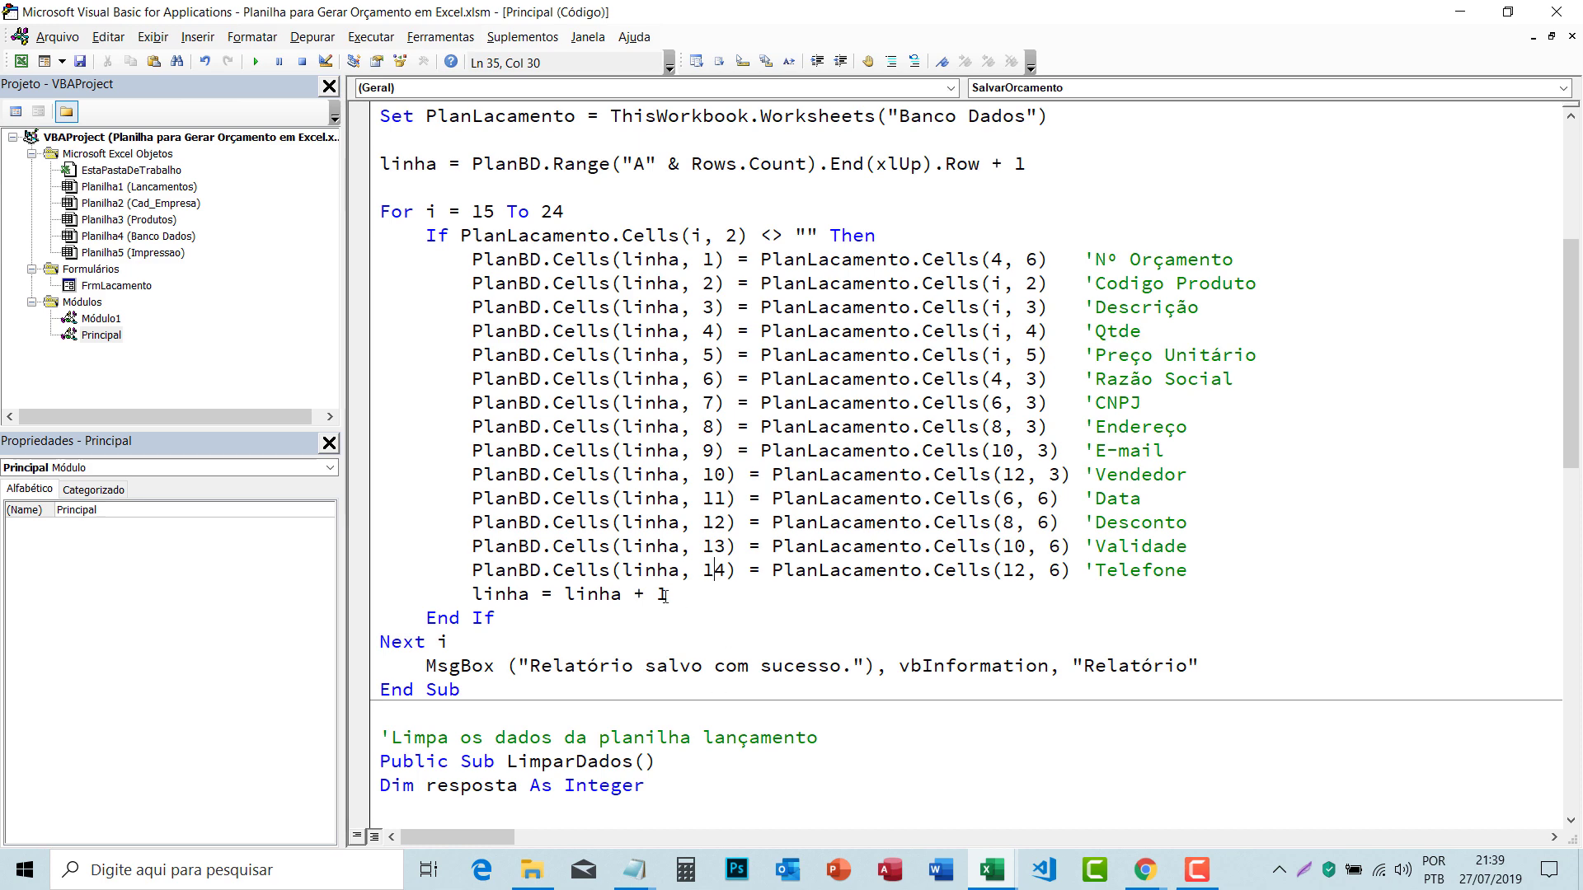
Step: Highlight the linha + 1 increment and the MsgBox's vbInformation and Relatório arguments
mouse_move(685, 593)
mouse_down()
mouse_move(530, 569)
mouse_move(699, 594)
mouse_up()
click(658, 595)
drag(426, 665, 796, 666)
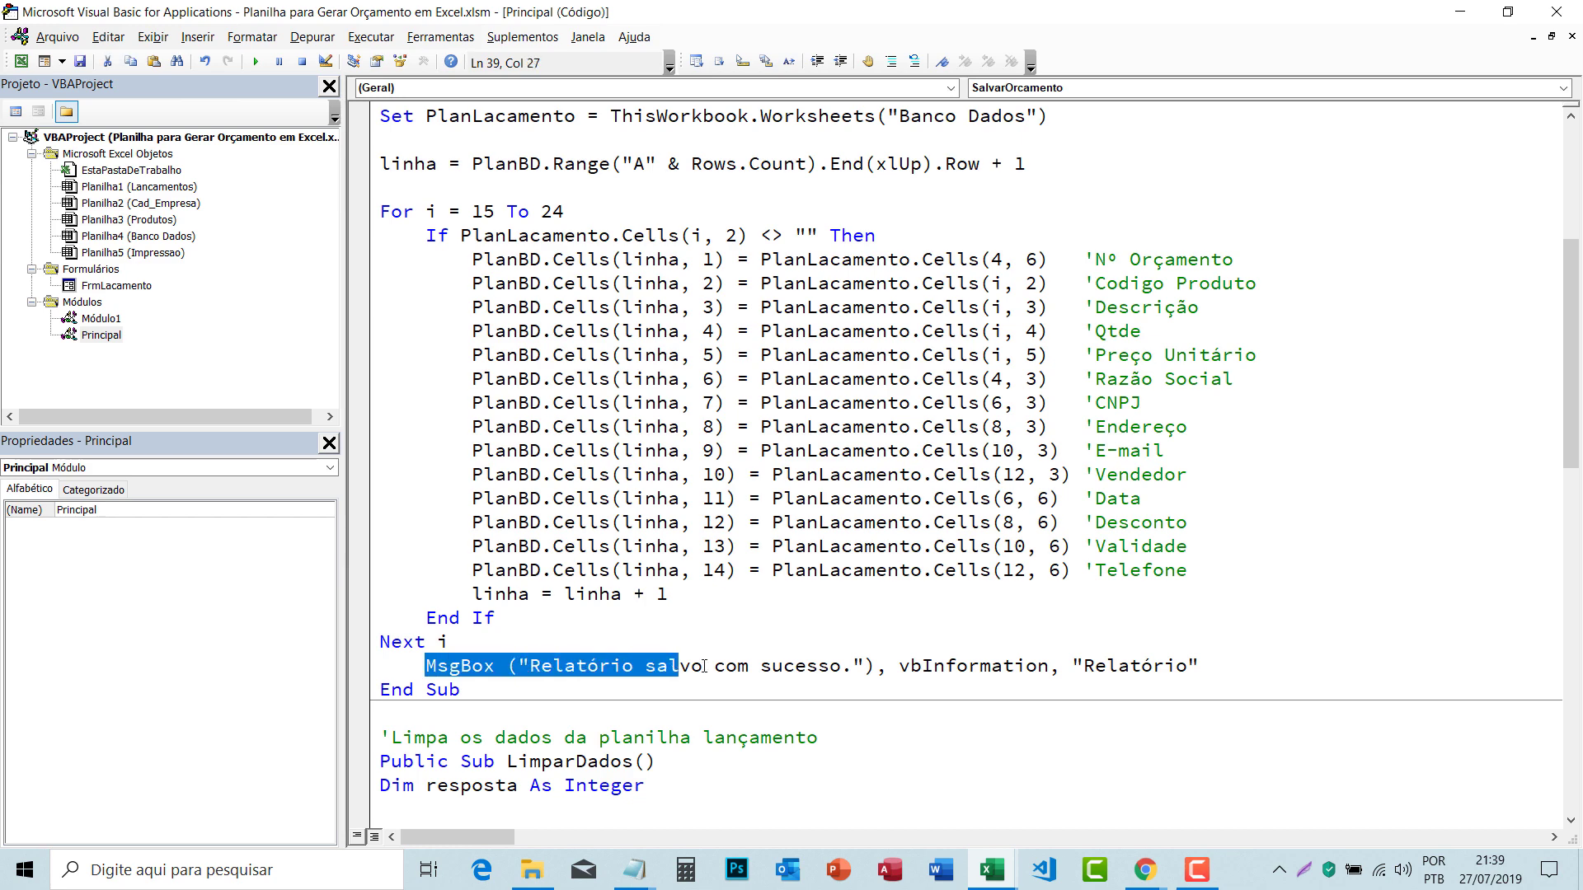
click(811, 687)
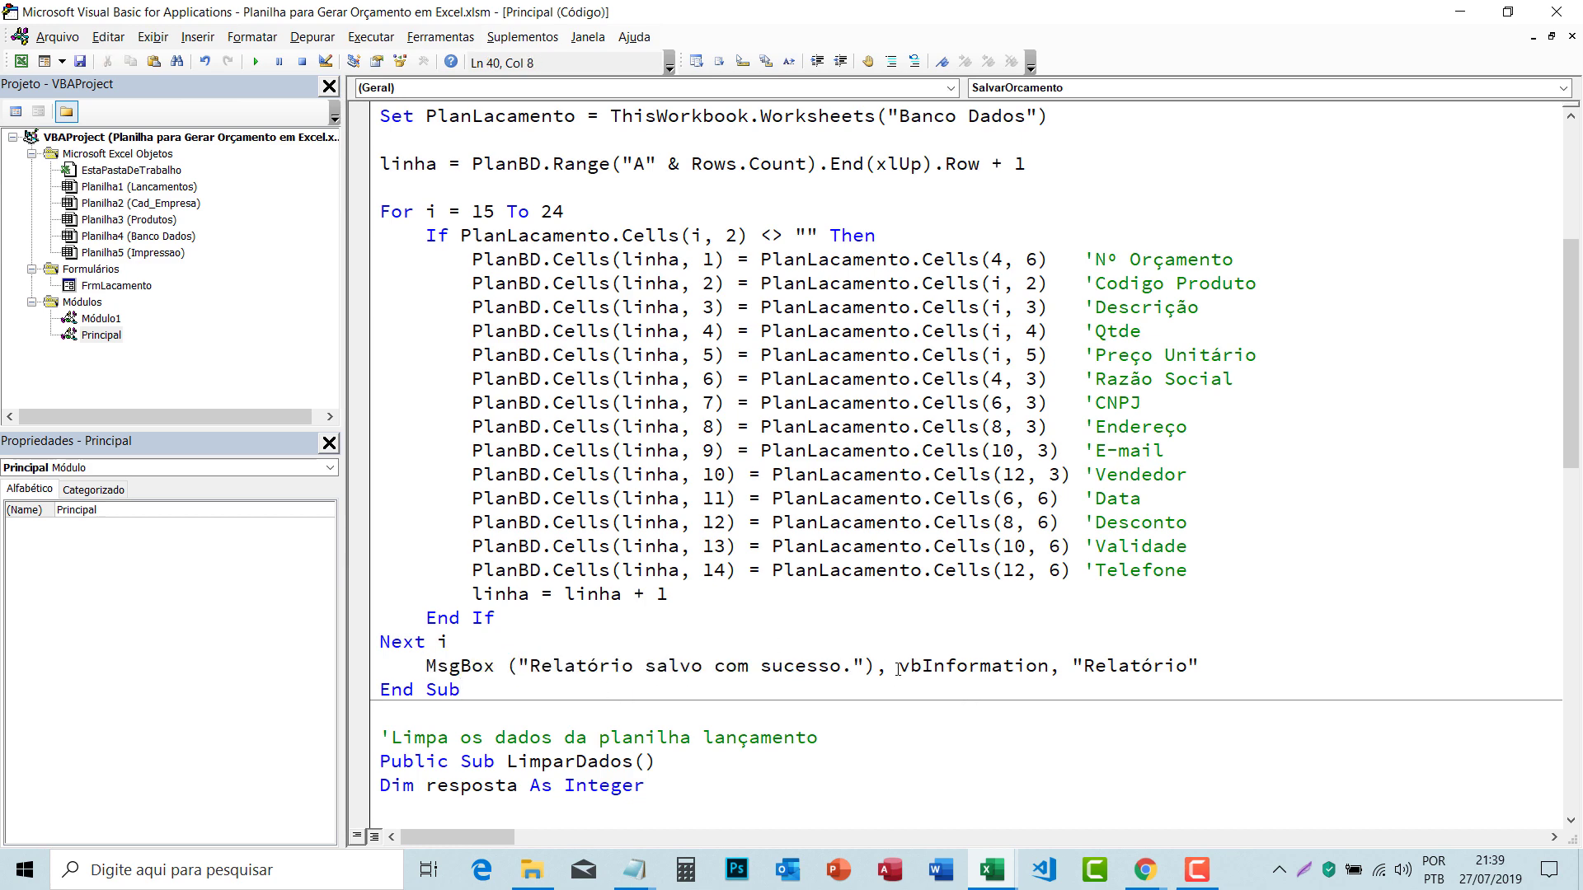
drag(899, 666, 1087, 666)
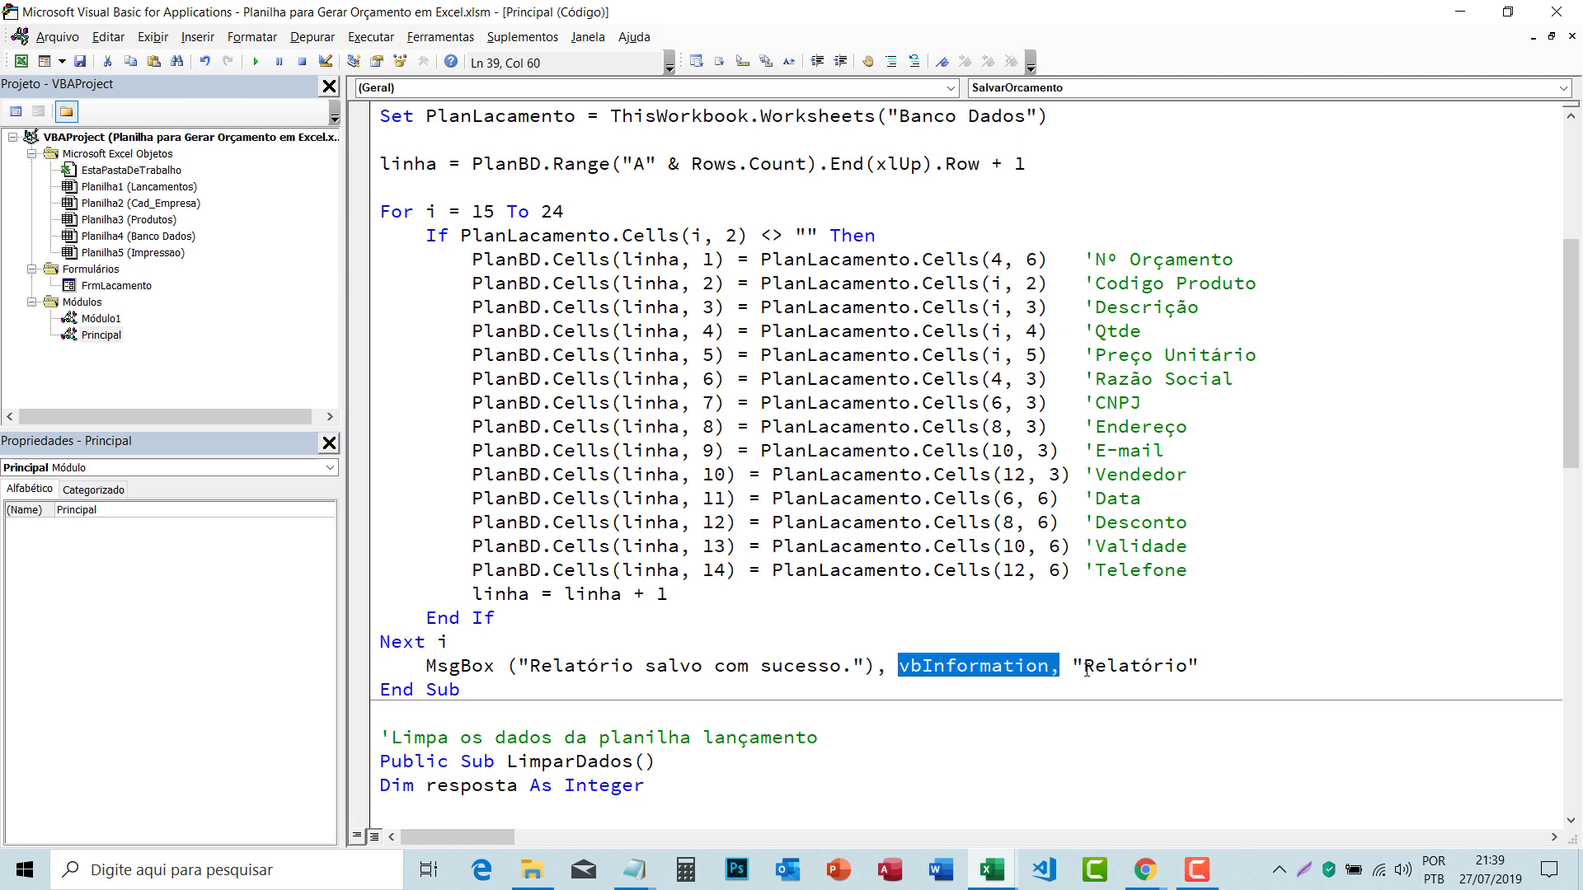
drag(1206, 666, 1077, 666)
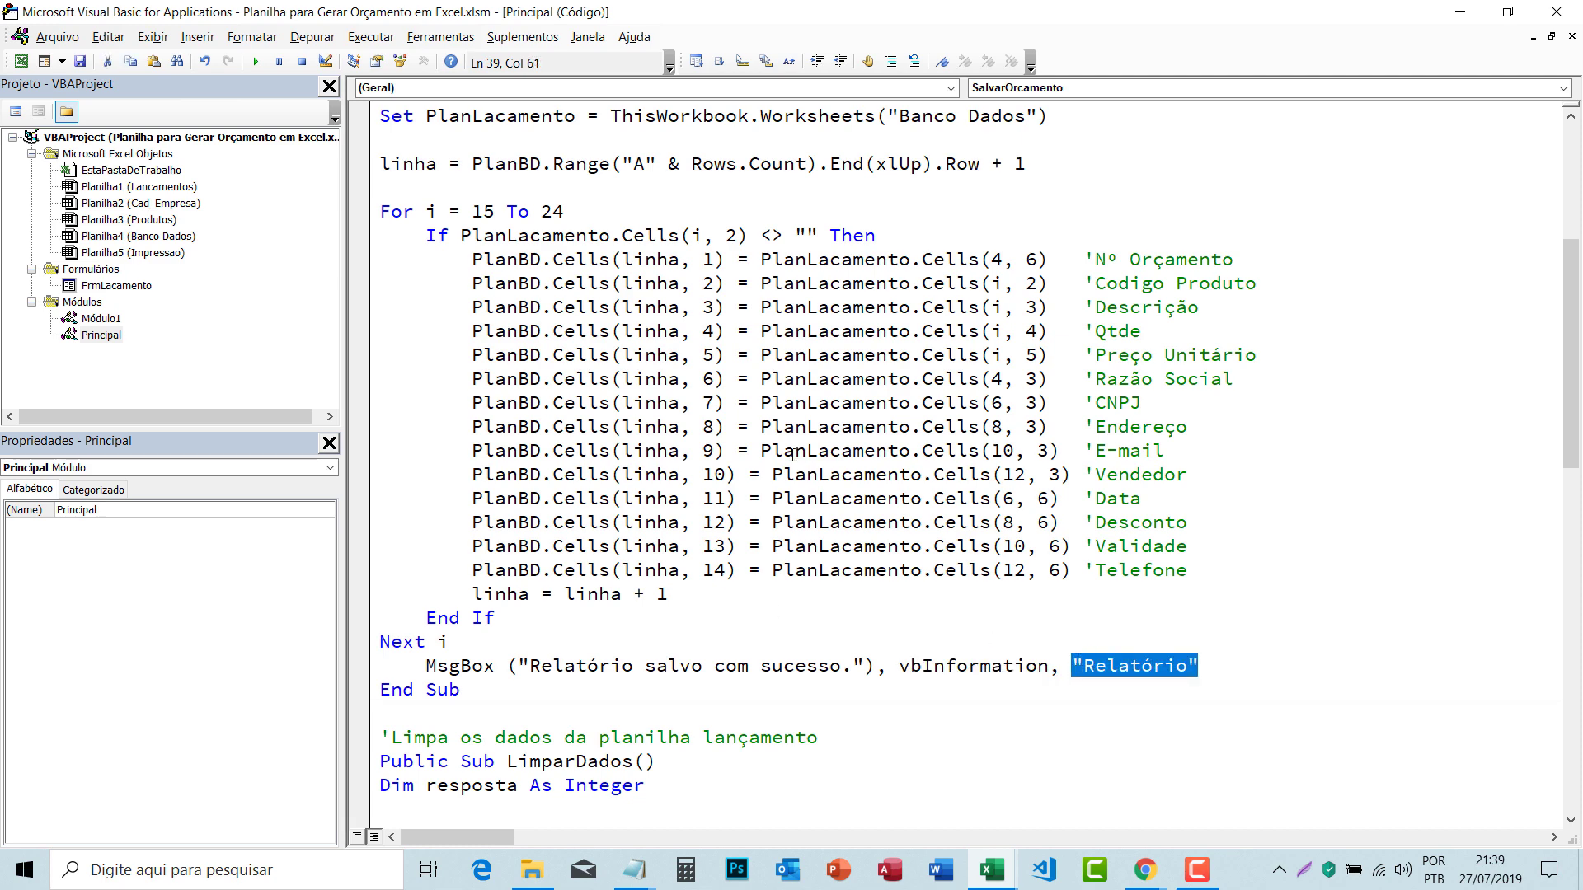
click(759, 498)
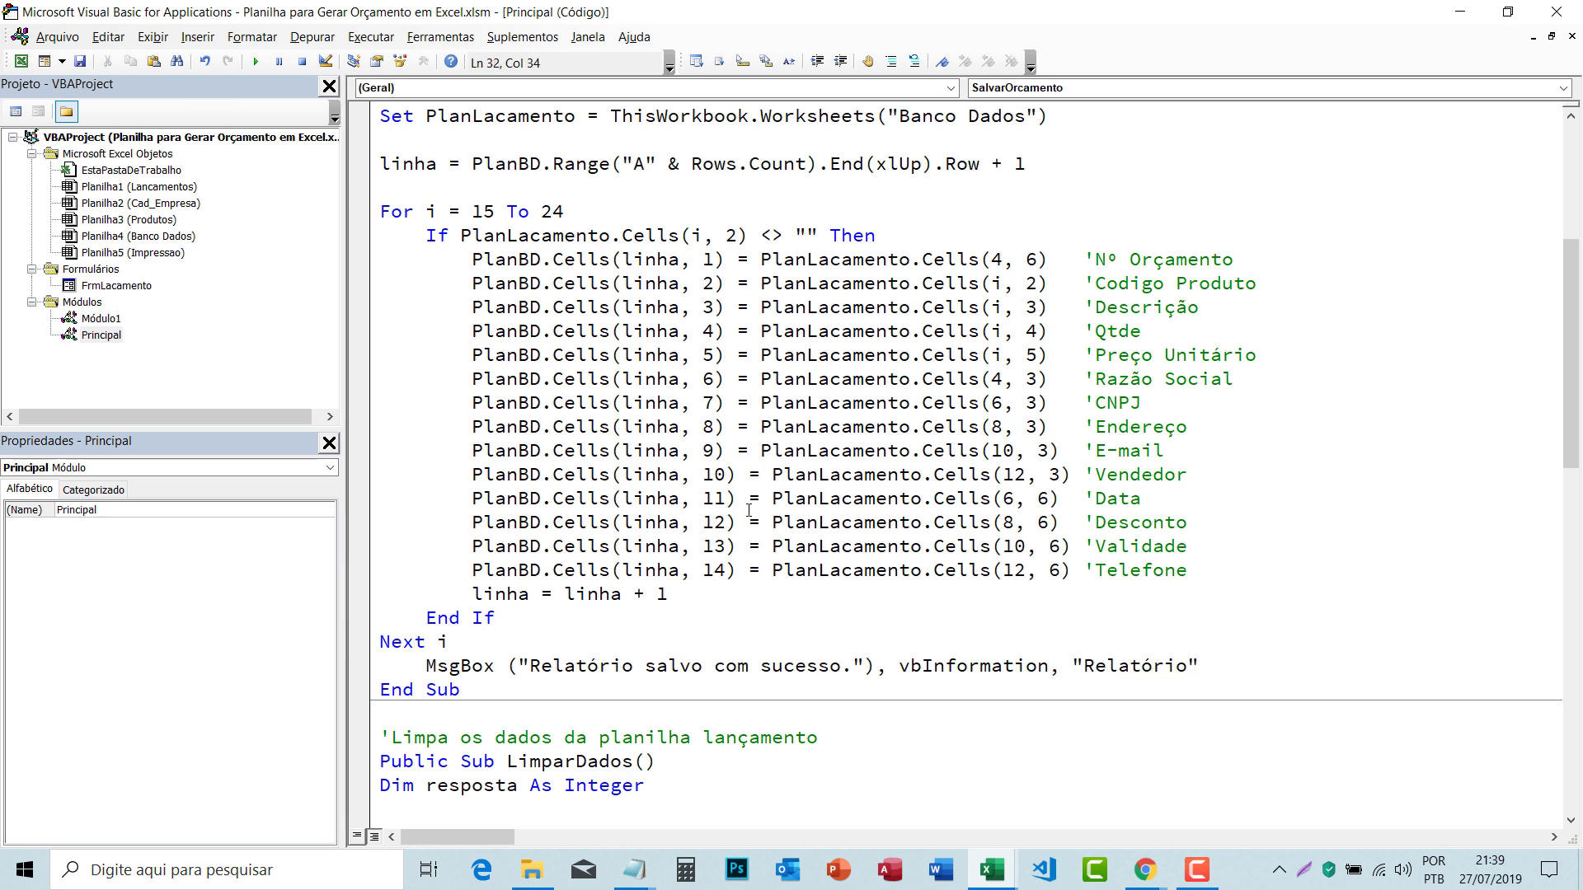
Step: Replace "Banco Dados" with "Lacamentos" in the Set PlanLacamento line
scroll(931, 362, up, 2)
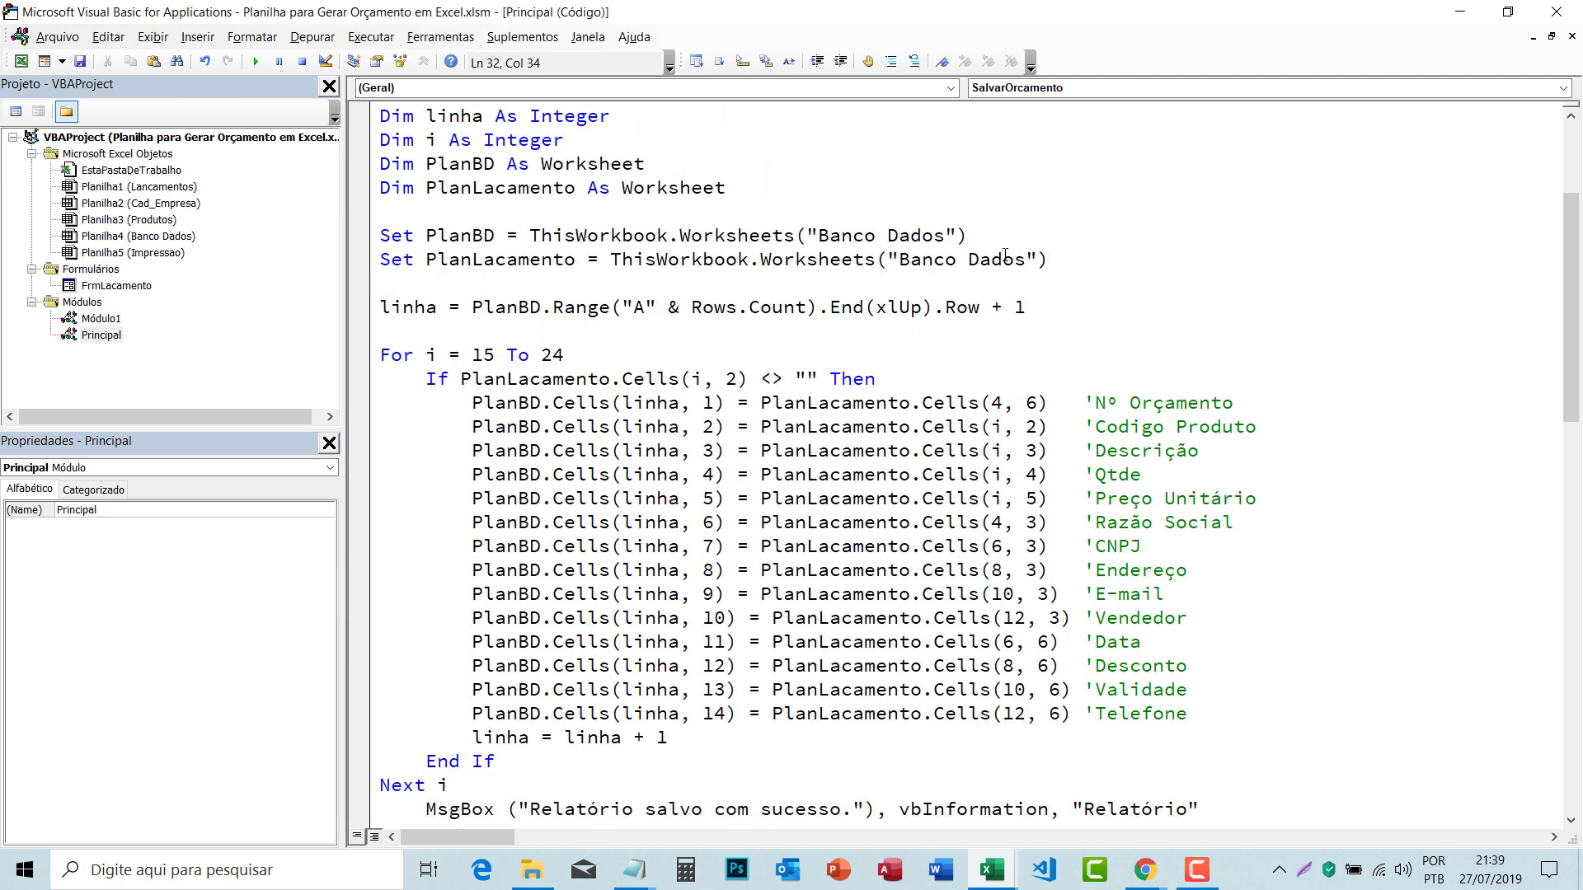
click(887, 235)
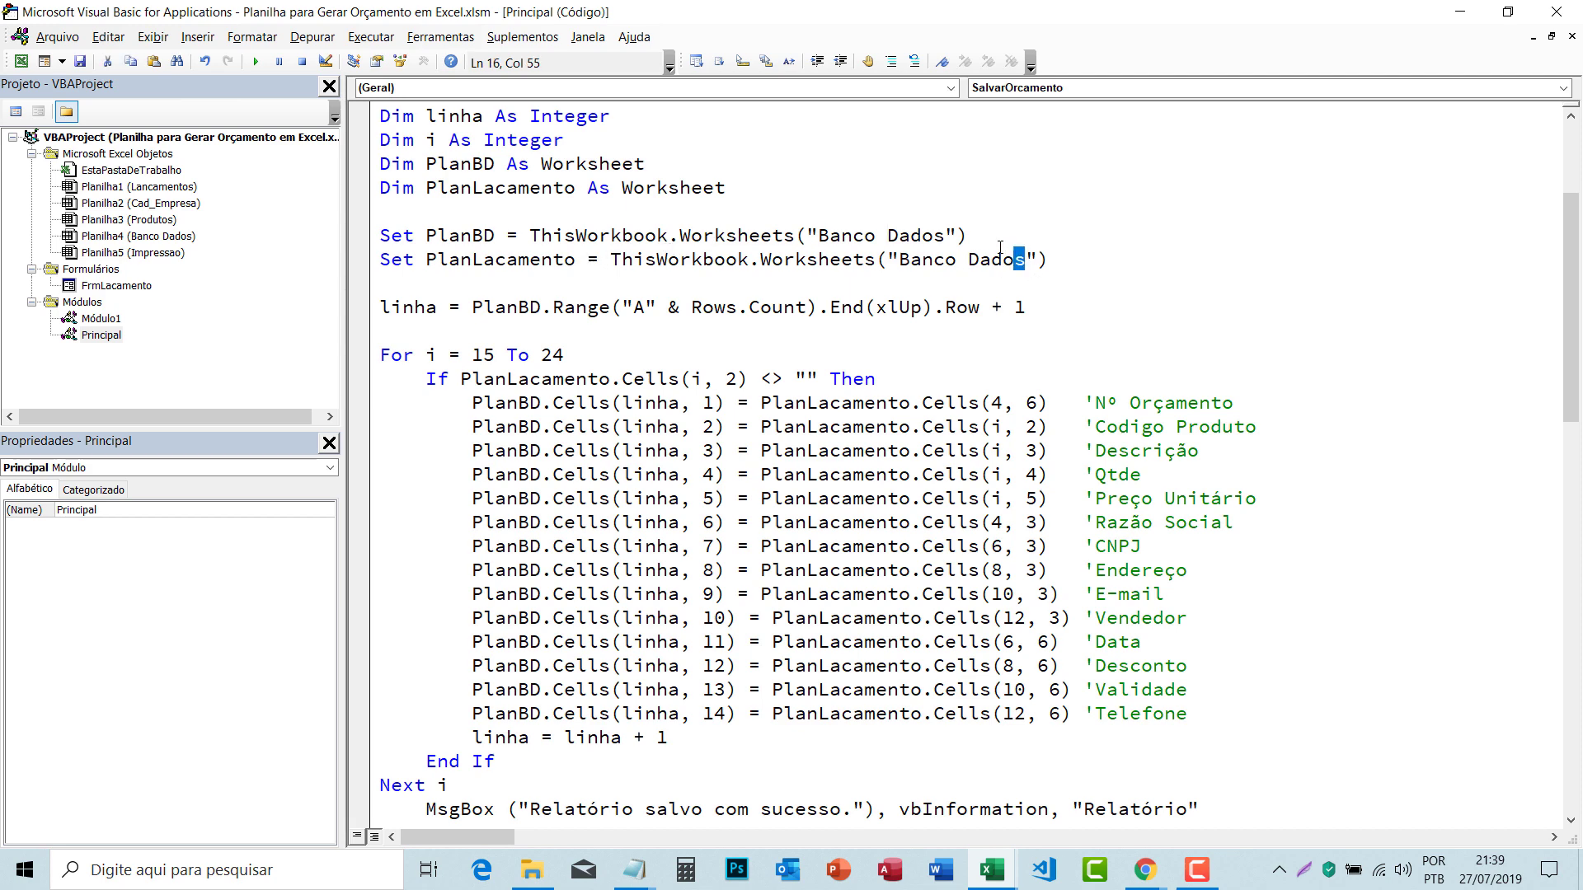
drag(1026, 259, 888, 259)
click(952, 287)
click(1027, 259)
key(BackSpace)
key(BackSpace)
key(BackSpace)
key(BackSpace)
key(BackSpace)
key(BackSpace)
key(BackSpace)
key(BackSpace)
key(BackSpace)
key(BackSpace)
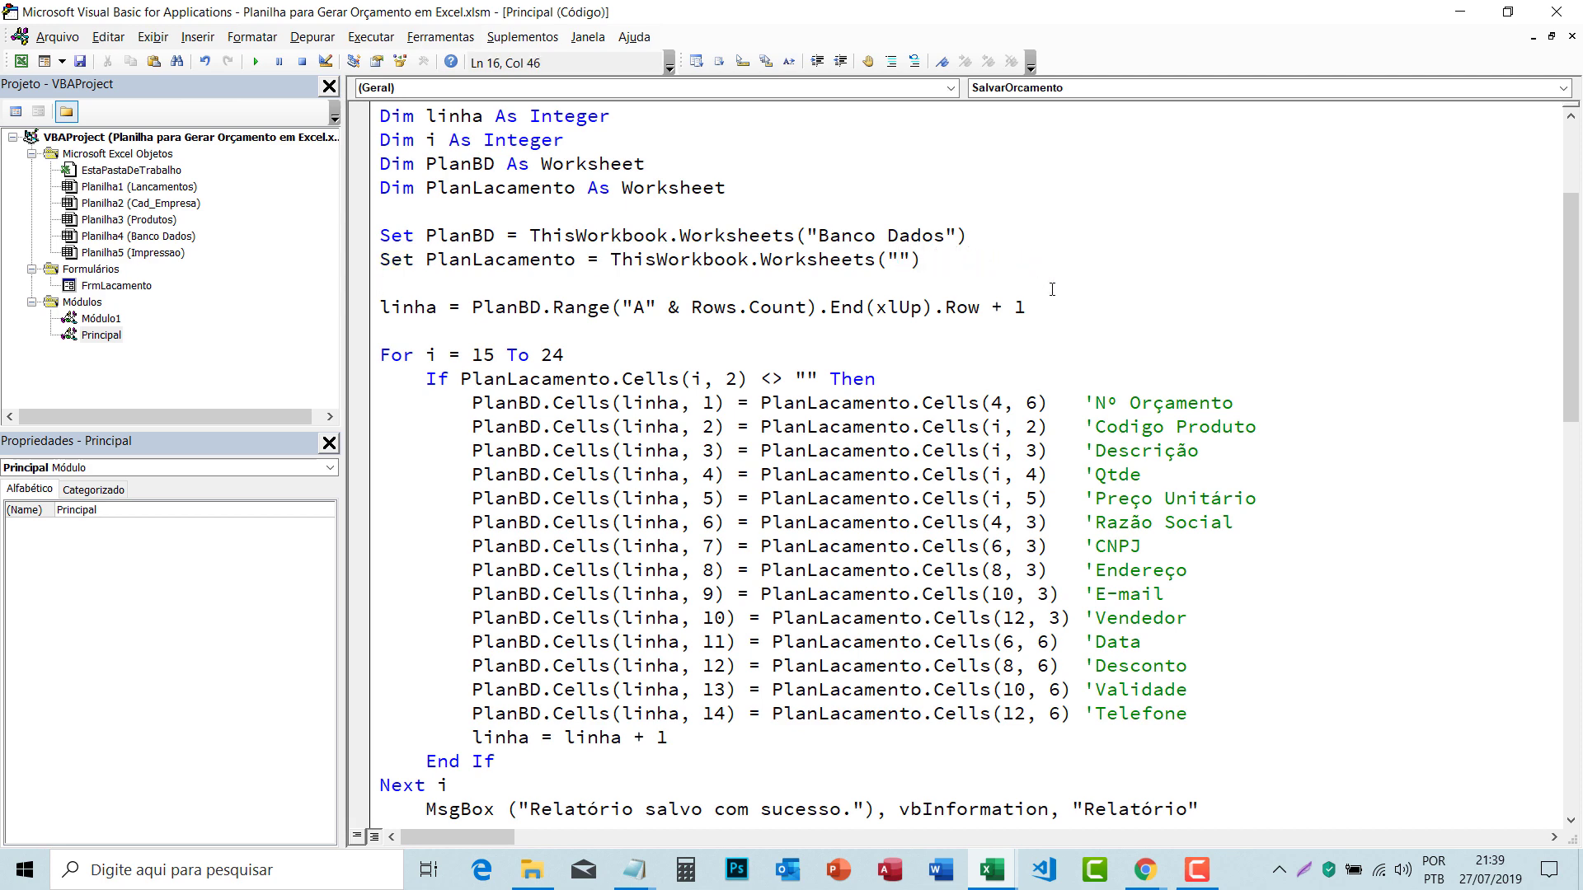
text(Laca)
text(mento)
text(s)
click(939, 453)
scroll(833, 425, up, 2)
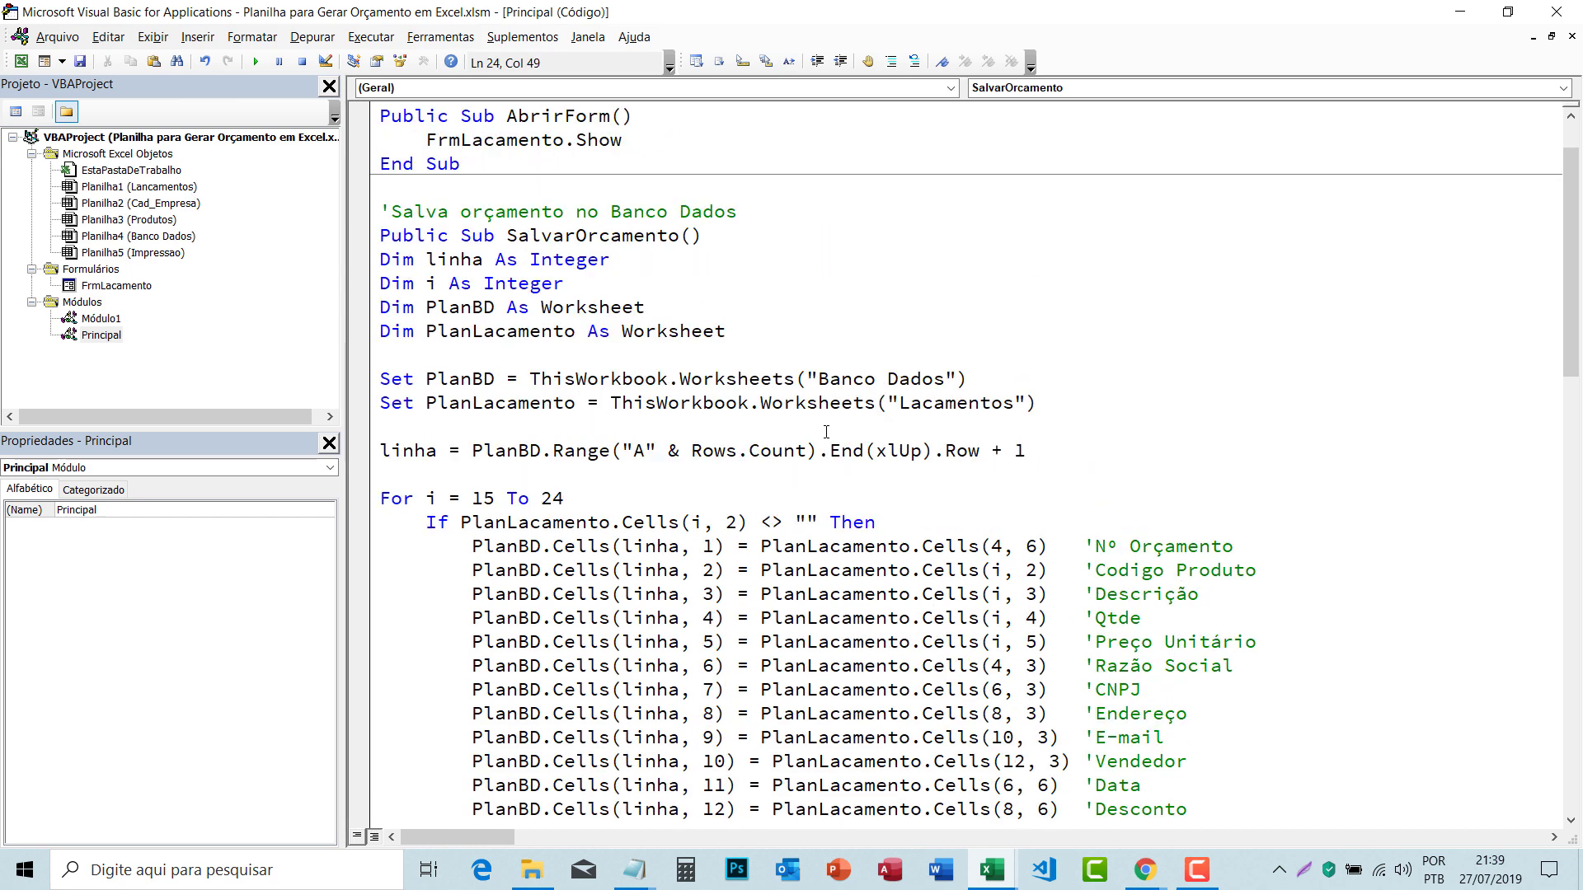
scroll(826, 431, up, 1)
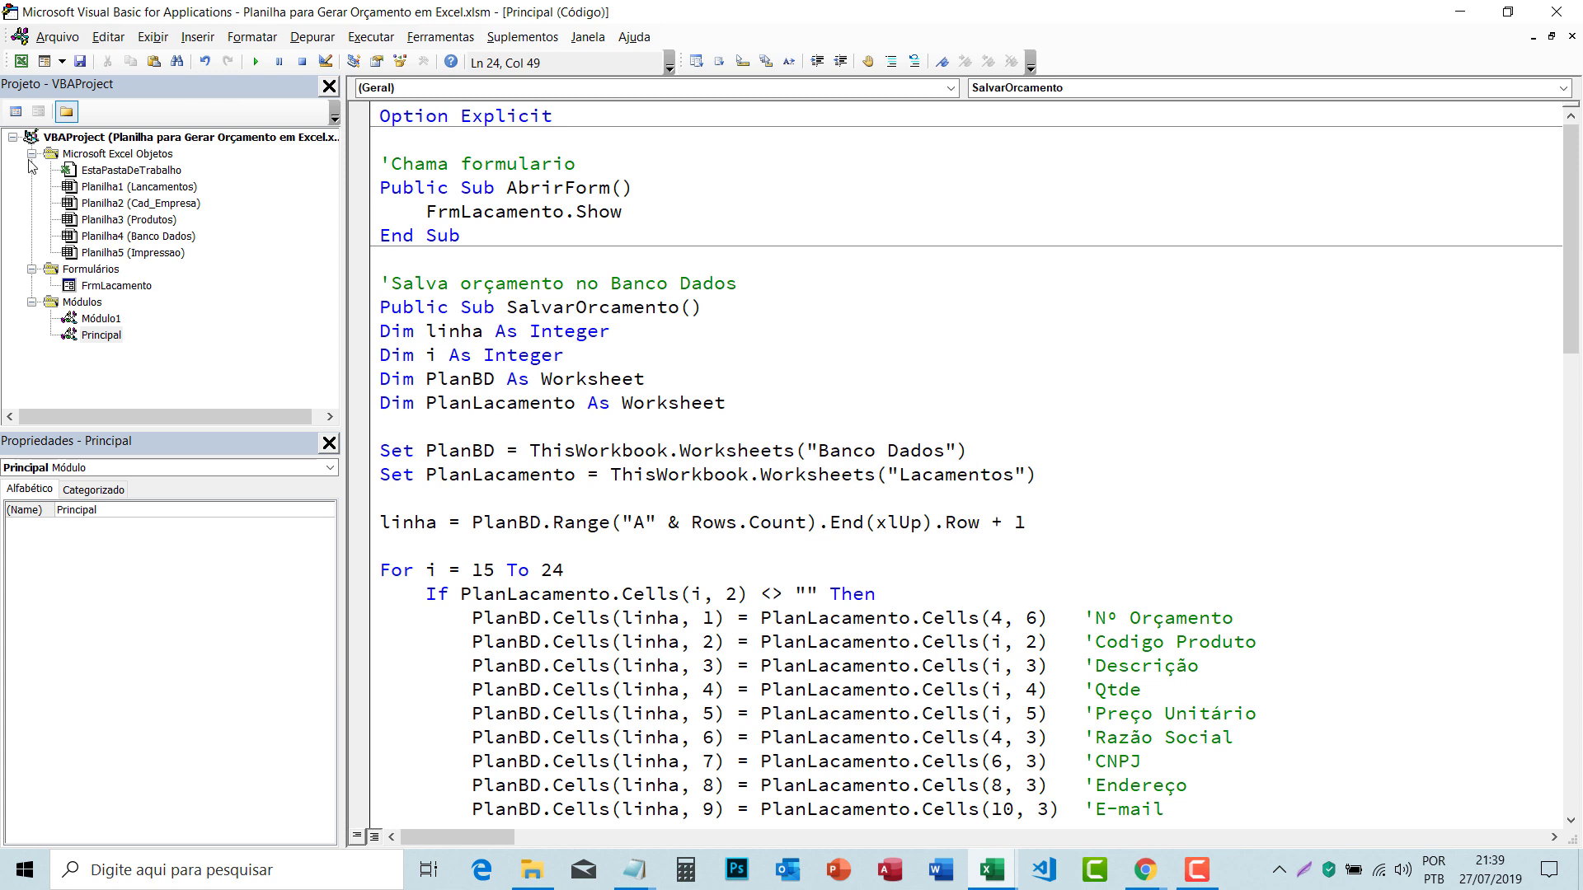
Step: Assign the SalvarOrcamento macro to the Salvar Orçamento shape
click(21, 62)
click(1244, 537)
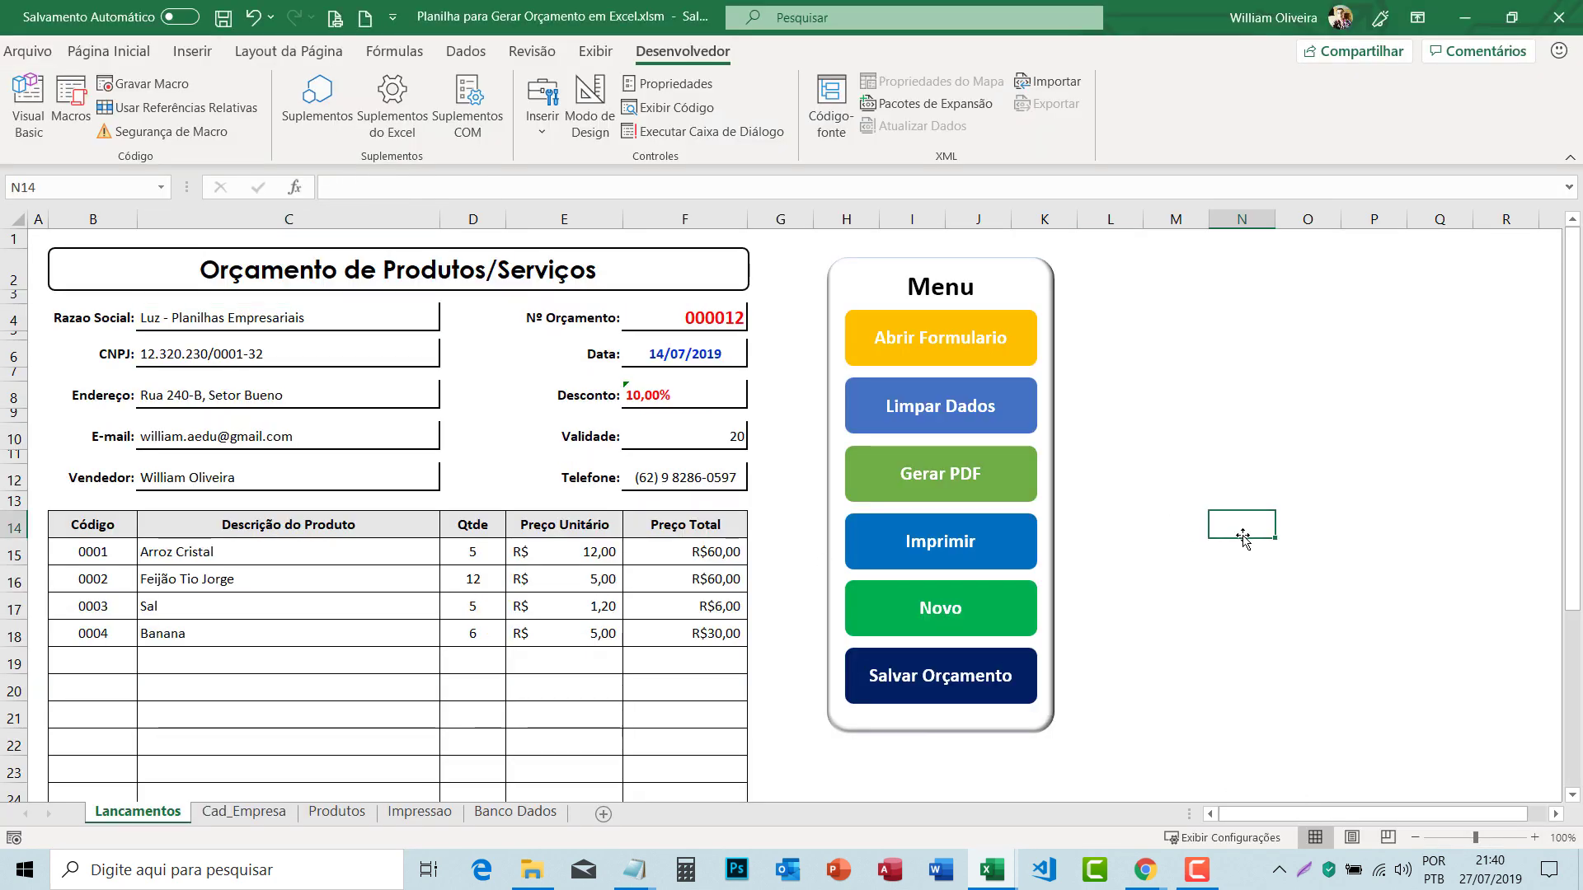
scroll(1244, 537, down, 1)
right_click(1027, 615)
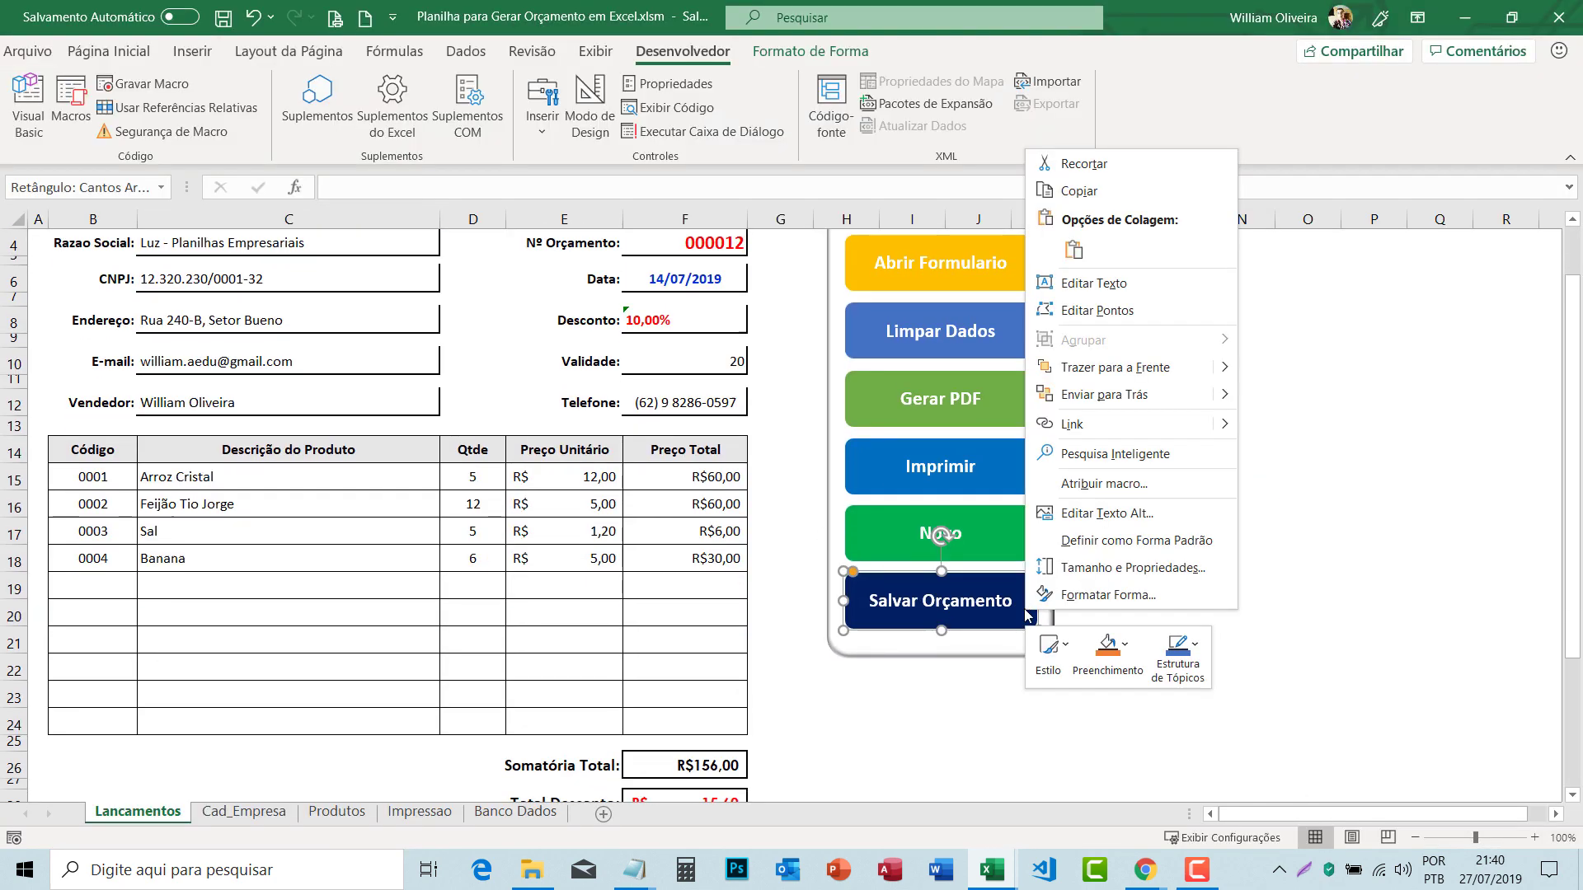
click(1104, 483)
click(897, 435)
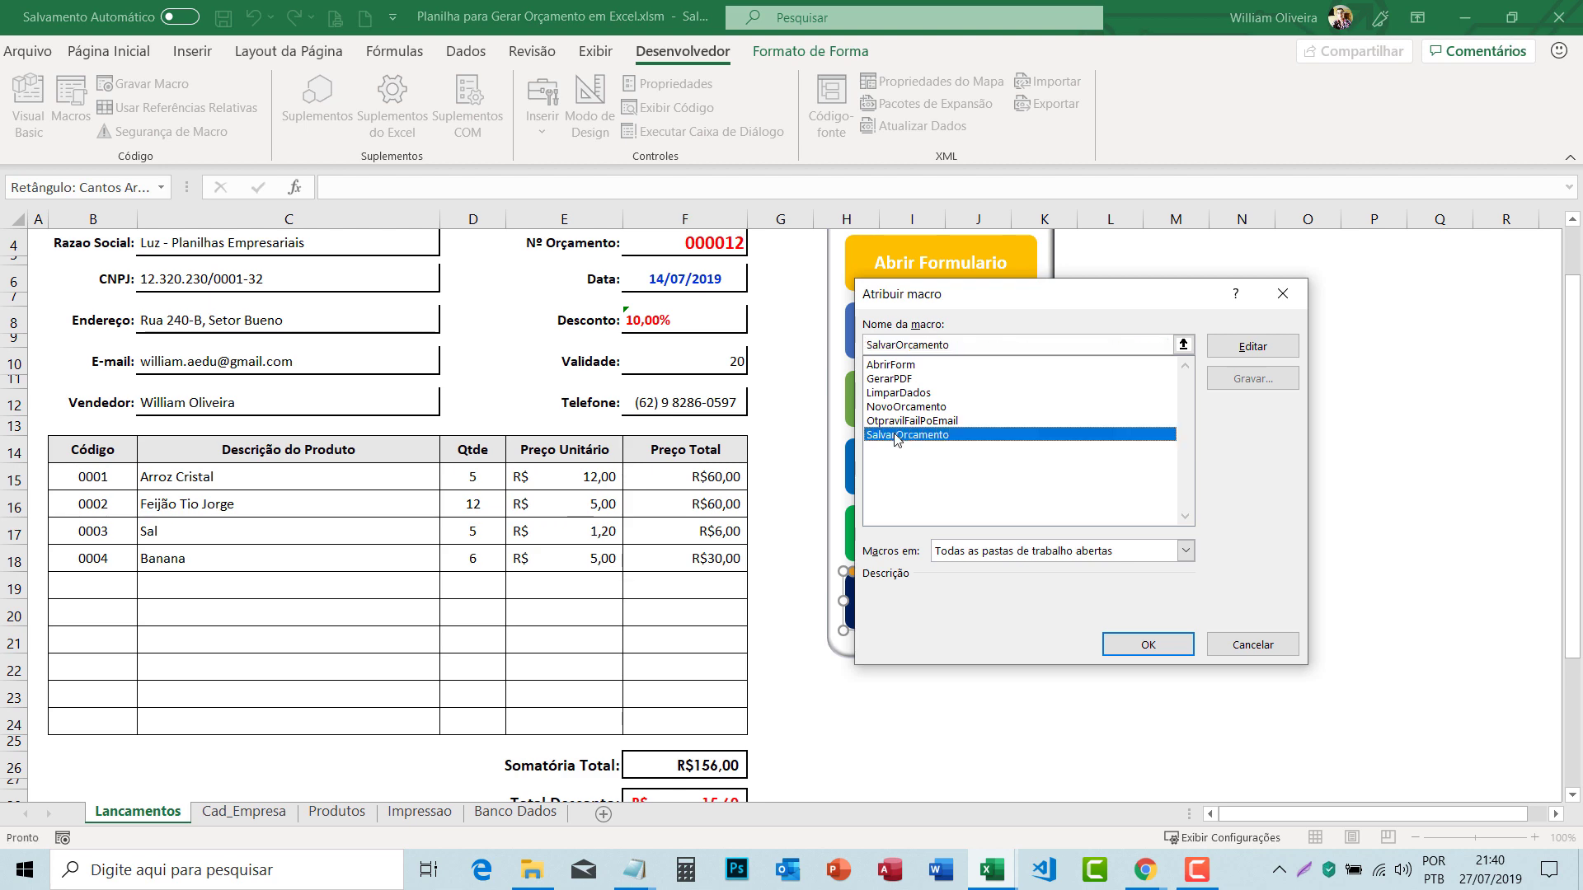
click(1148, 645)
click(1242, 611)
Step: Clear all old quote rows in Banco Dados from A2 to the last used cell
scroll(659, 632, down, 1)
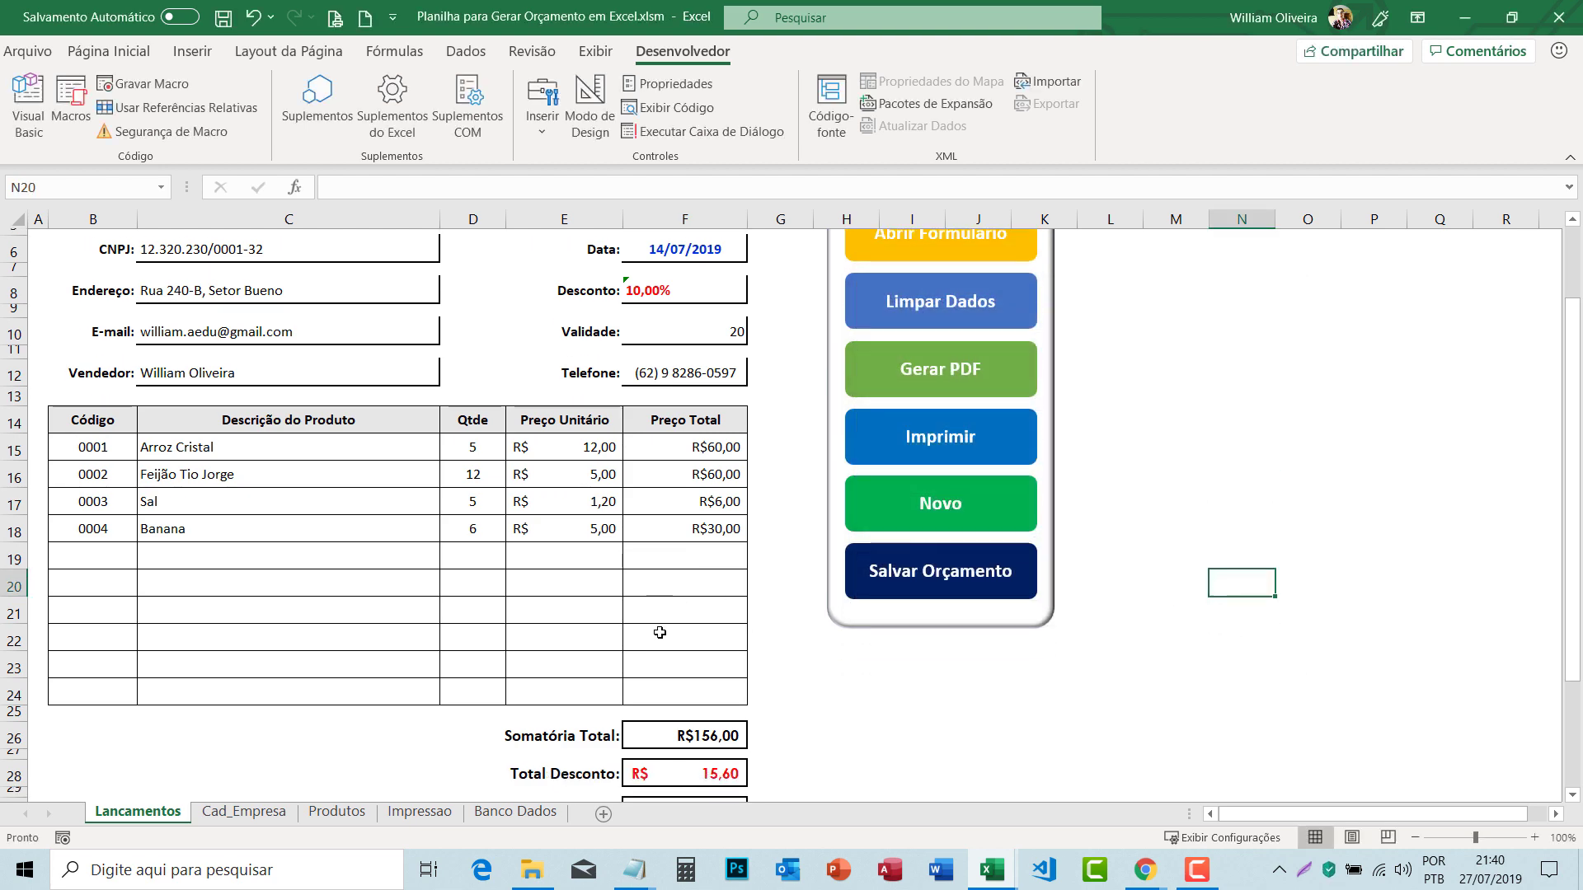
scroll(659, 632, down, 1)
click(515, 812)
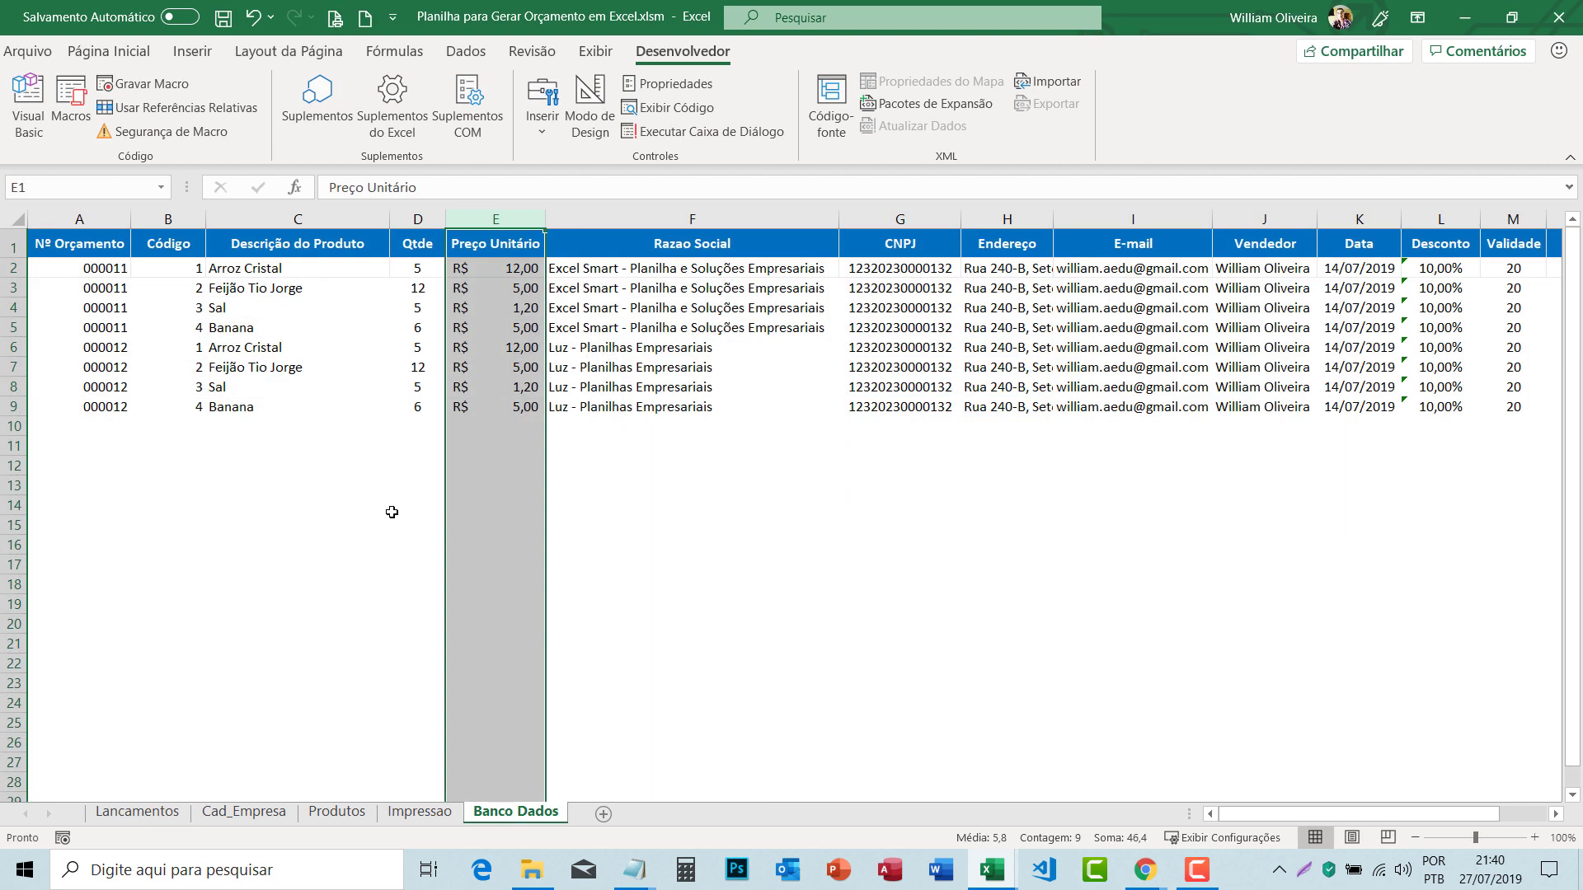
click(49, 269)
key(ctrl+shift+End)
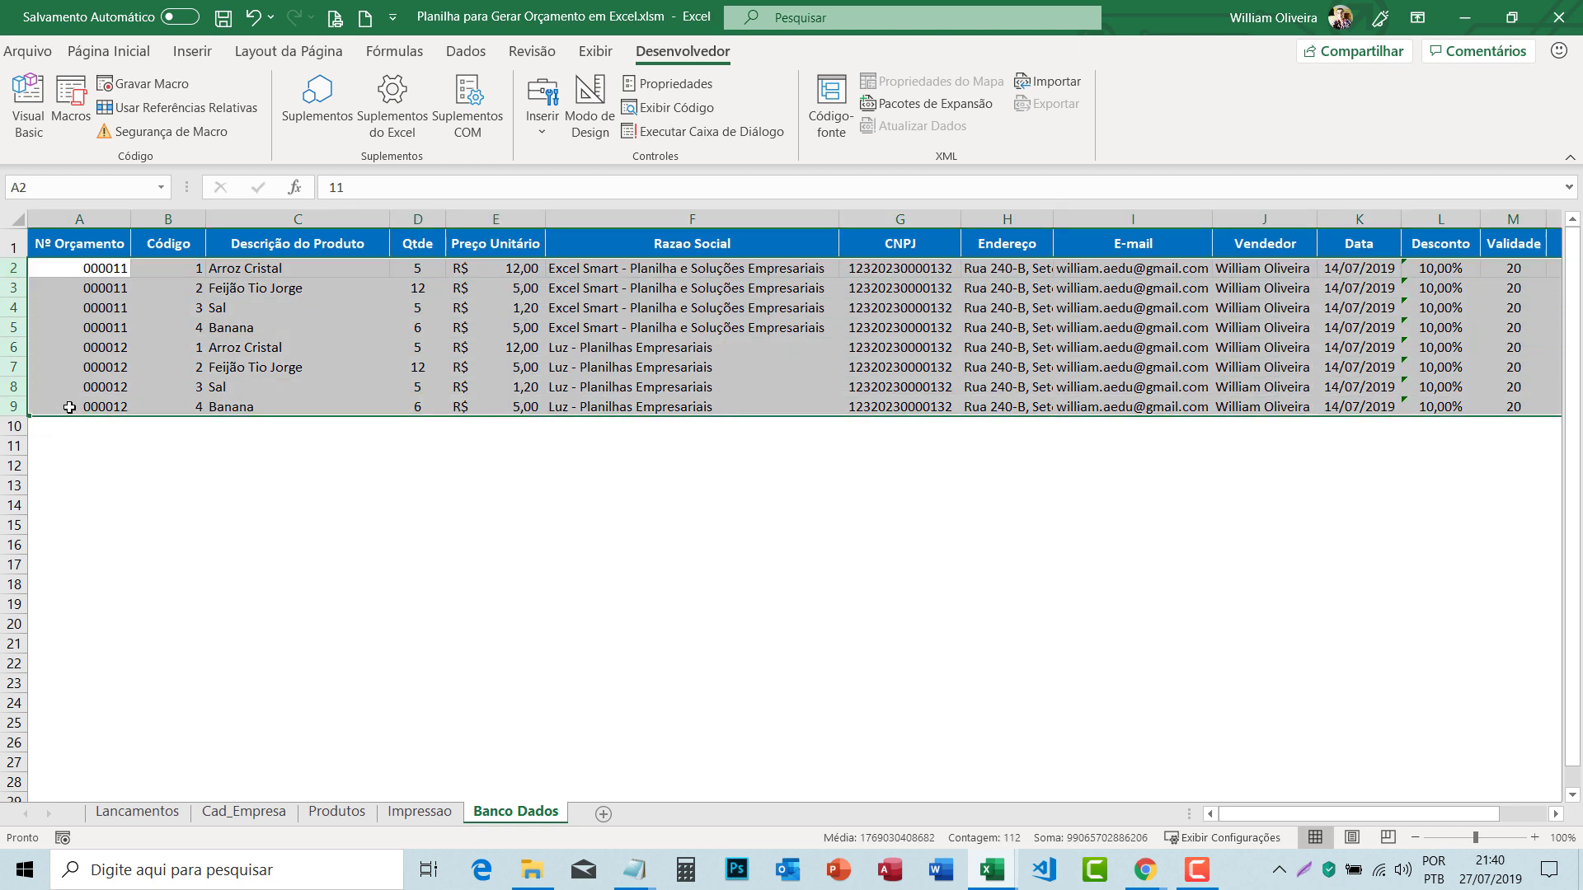
key(Delete)
click(631, 527)
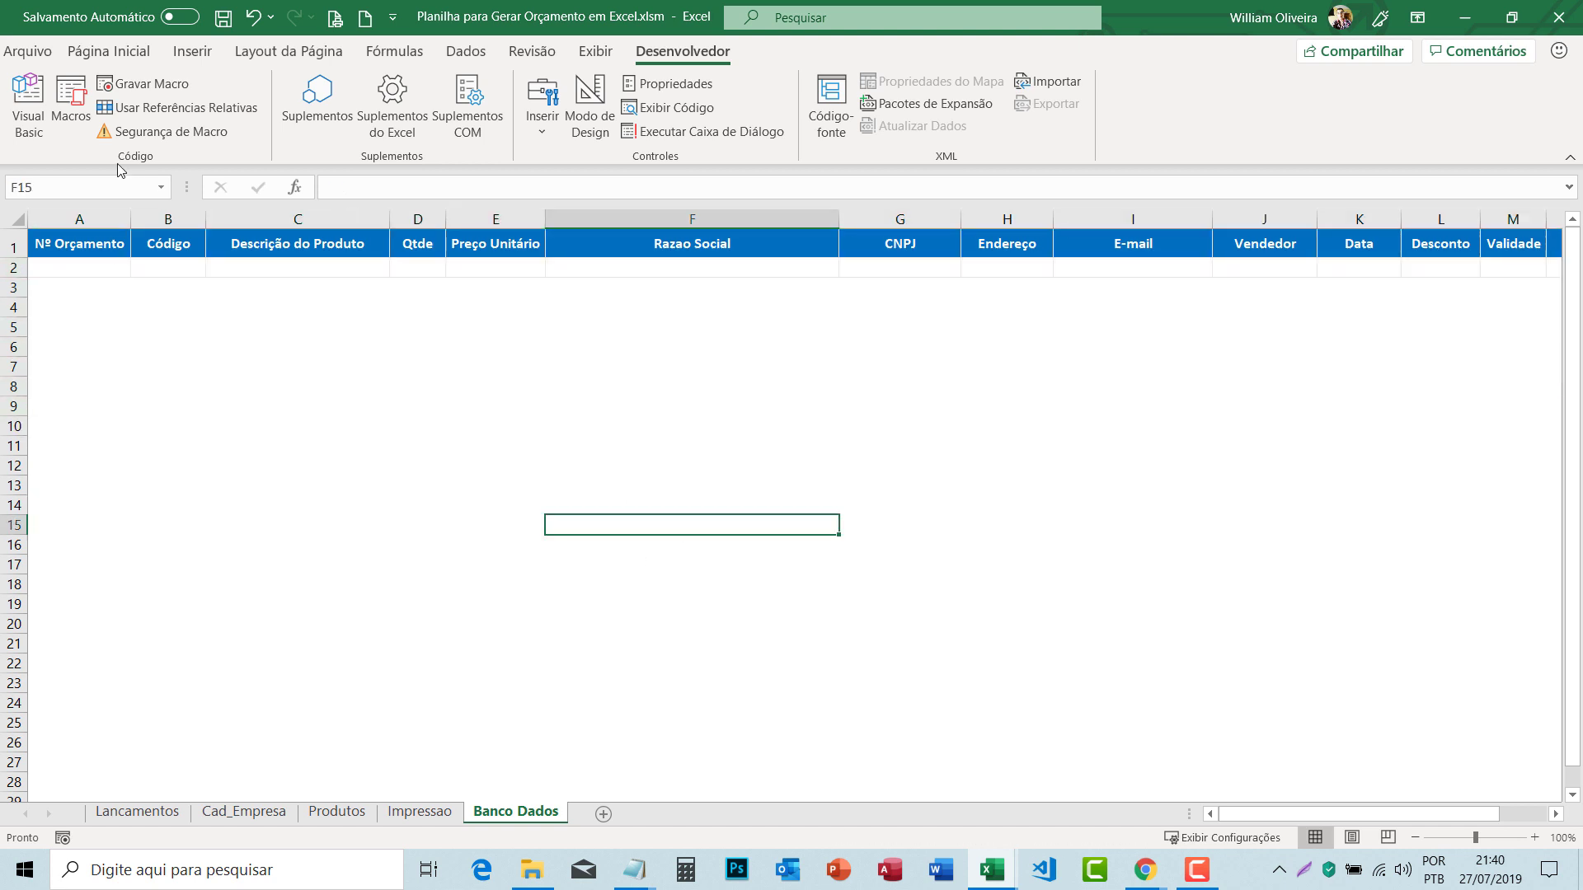
Step: Save the workbook and return to the Lancamentos quote form
click(223, 18)
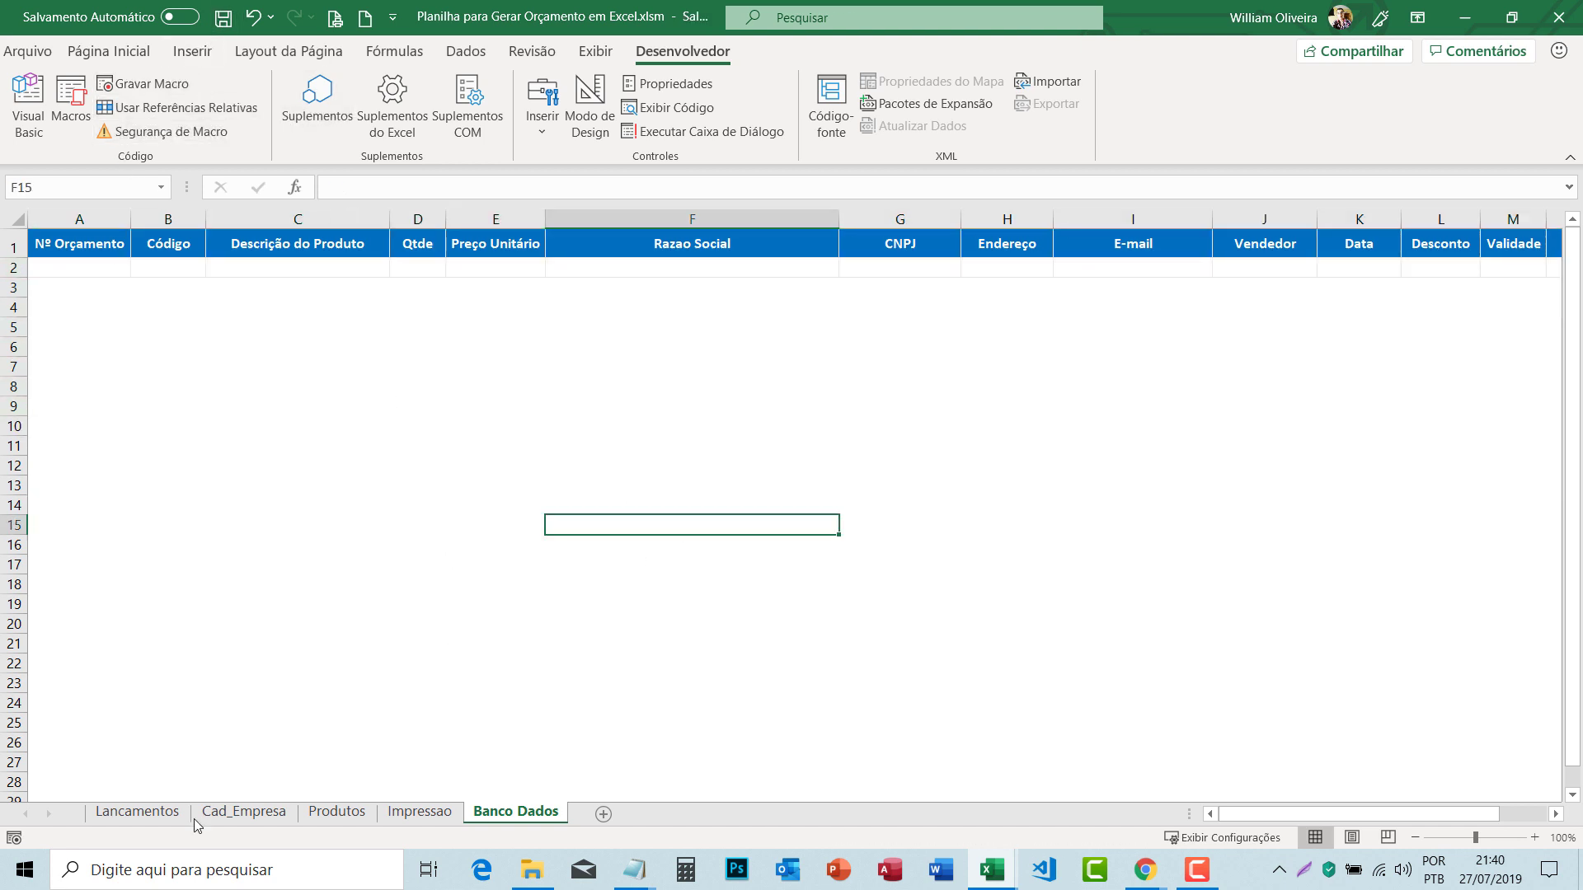
click(137, 812)
scroll(1037, 536, up, 3)
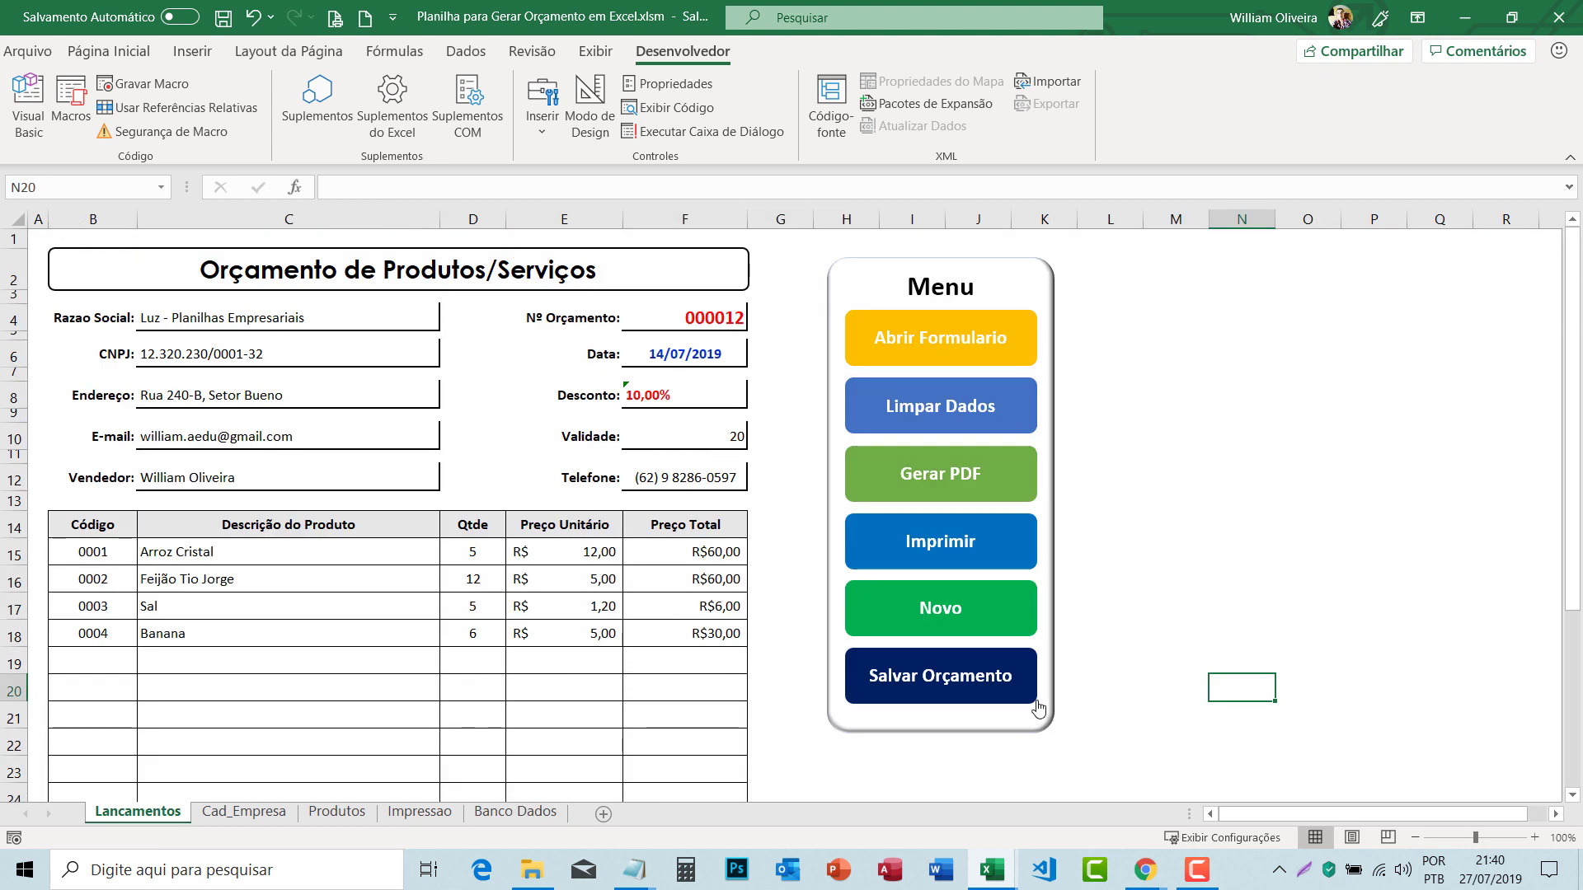
Step: Test Salvar Orçamento, debug error 9, and correct "Lacamentos" to "Lancamentos"
click(993, 695)
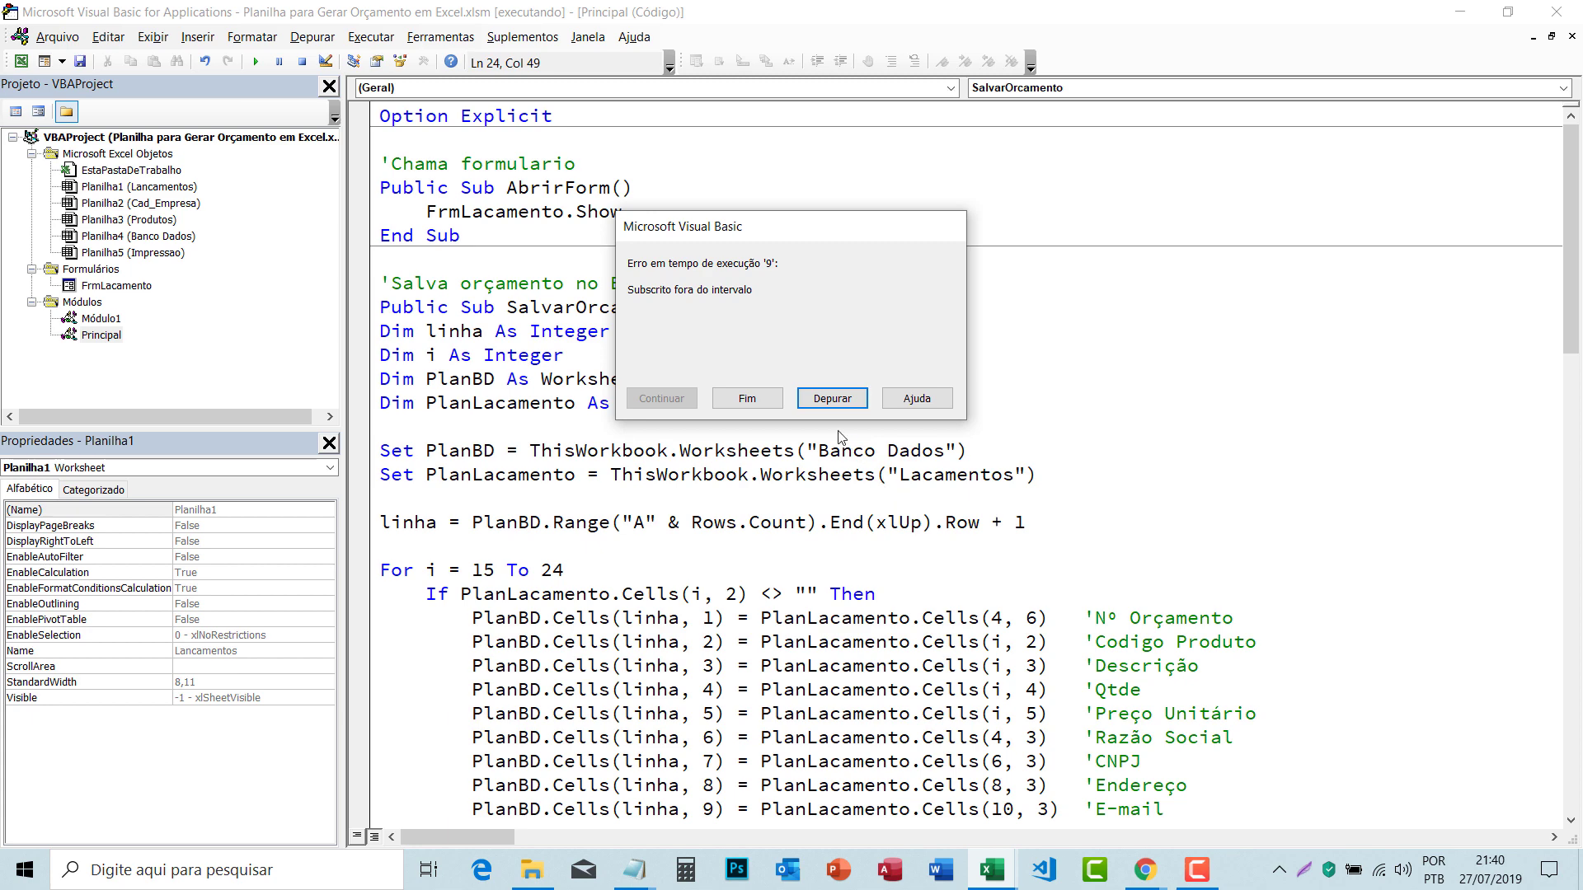
click(839, 398)
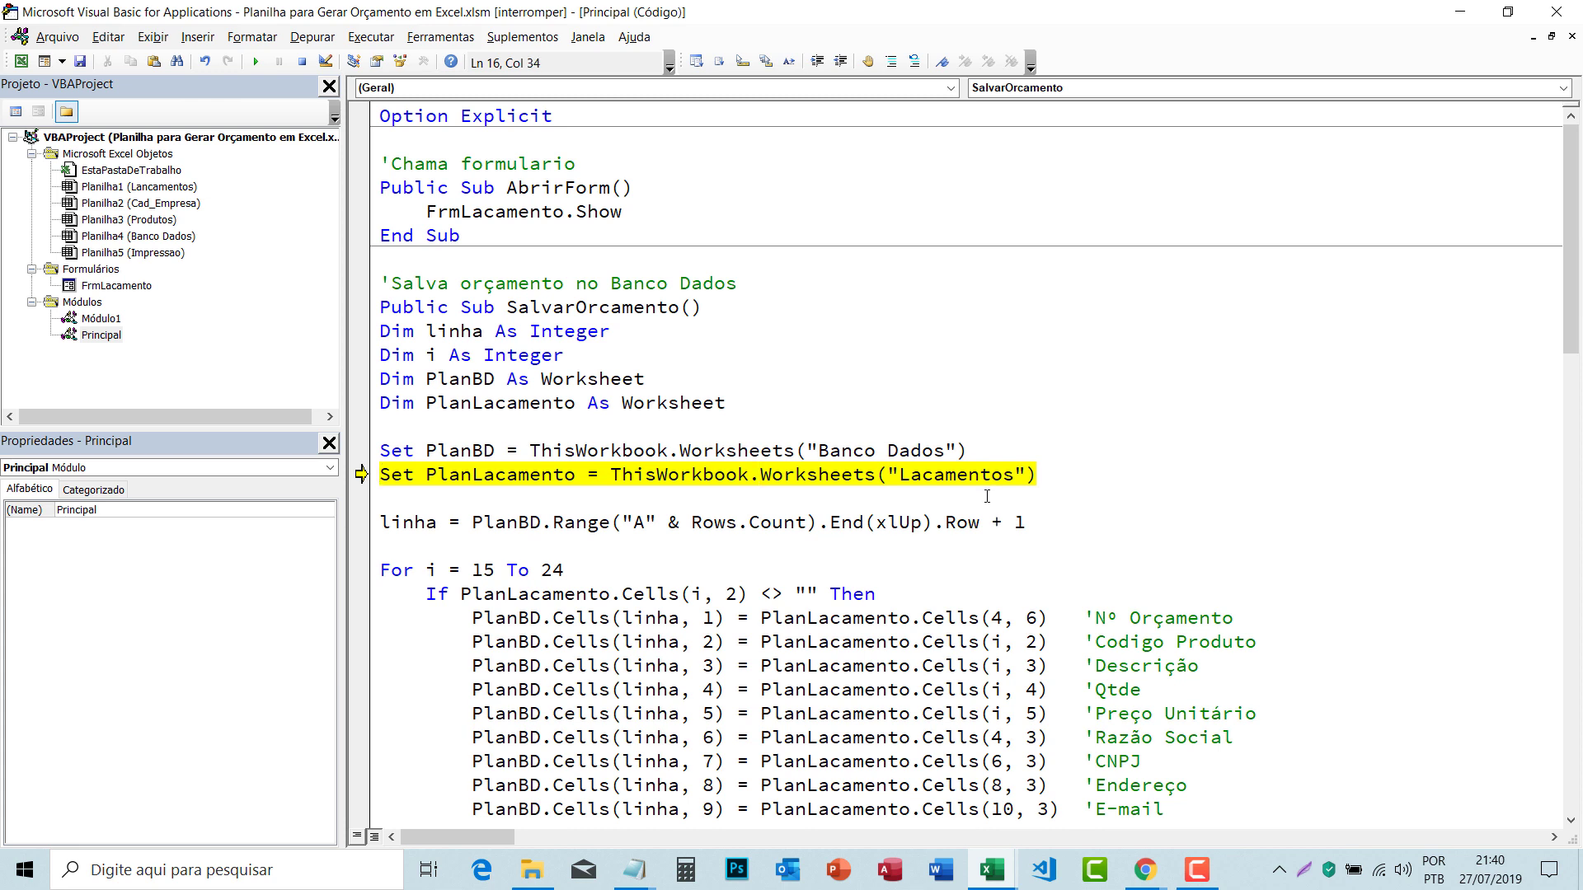
click(922, 477)
text(n)
click(909, 555)
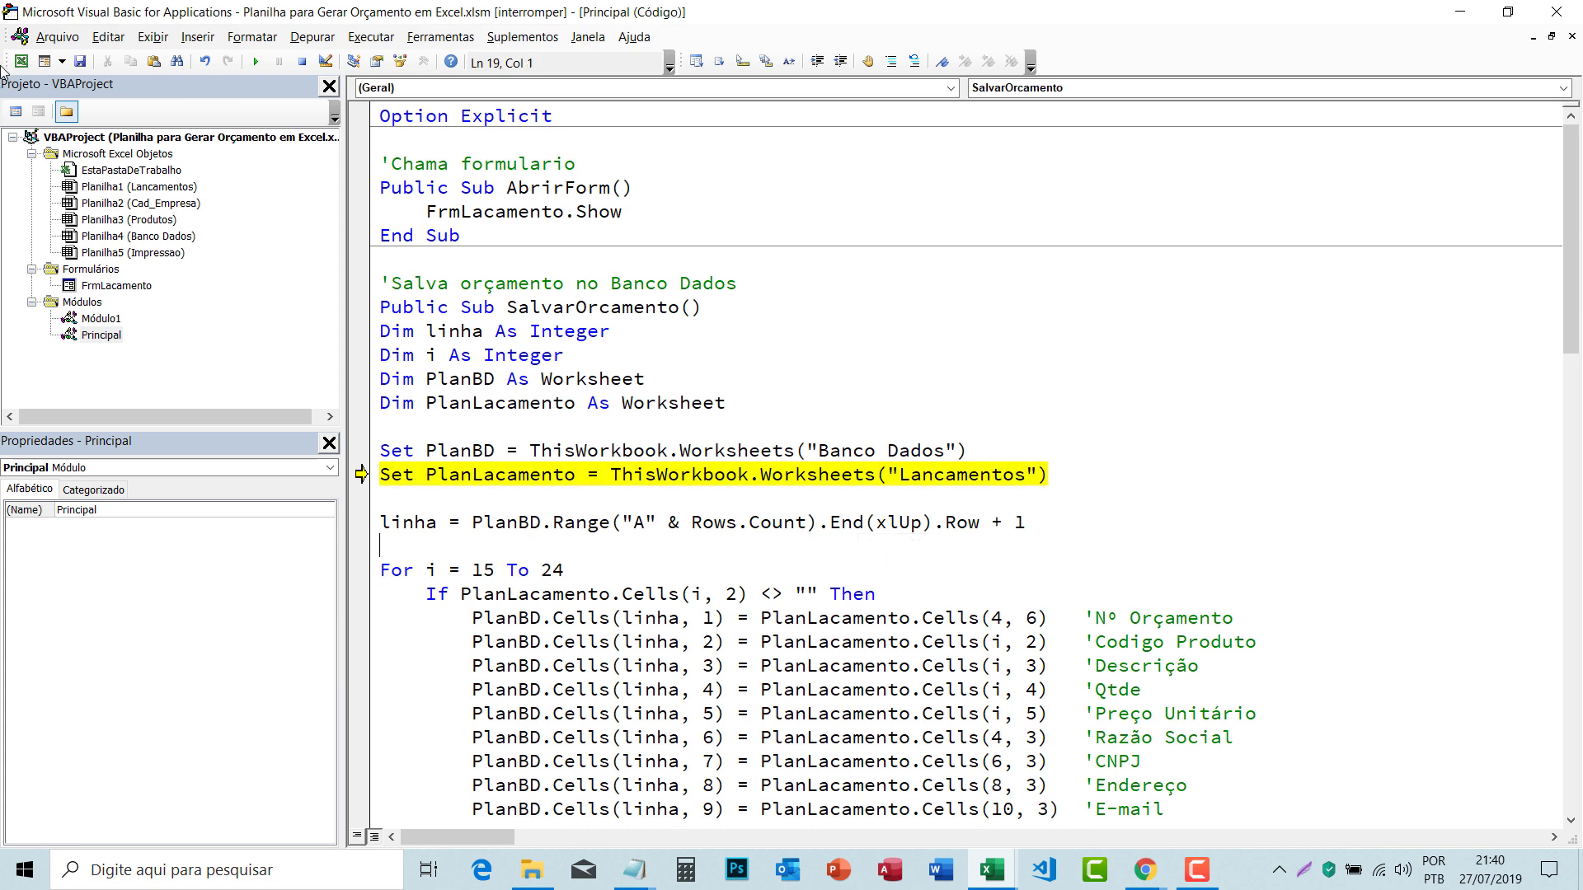
Step: Reset the paused macro and return to the Excel workbook
click(303, 62)
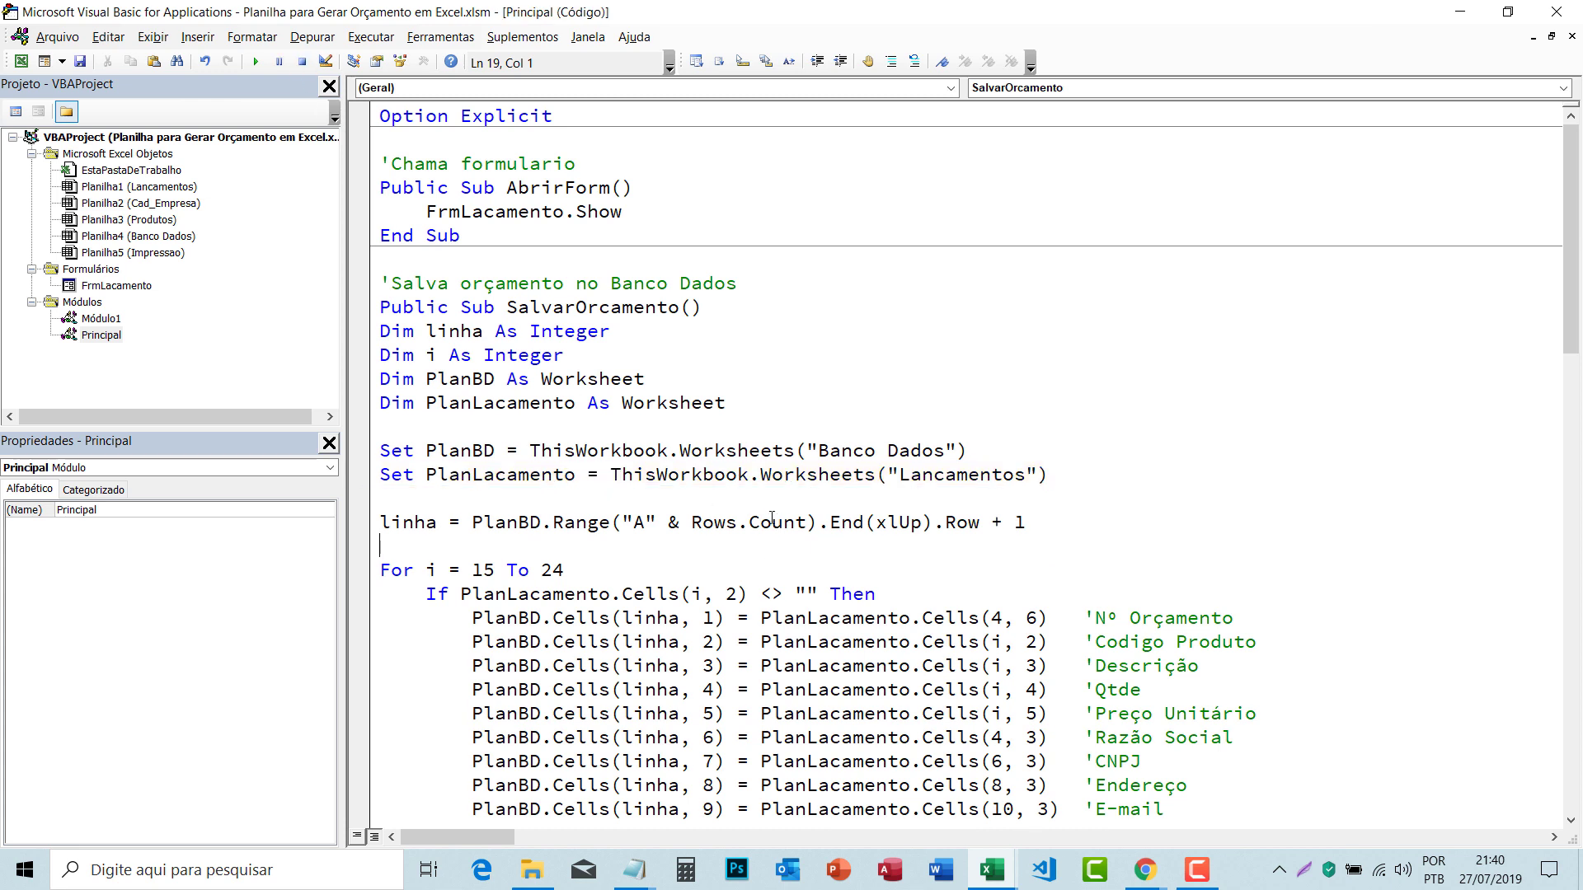
click(21, 61)
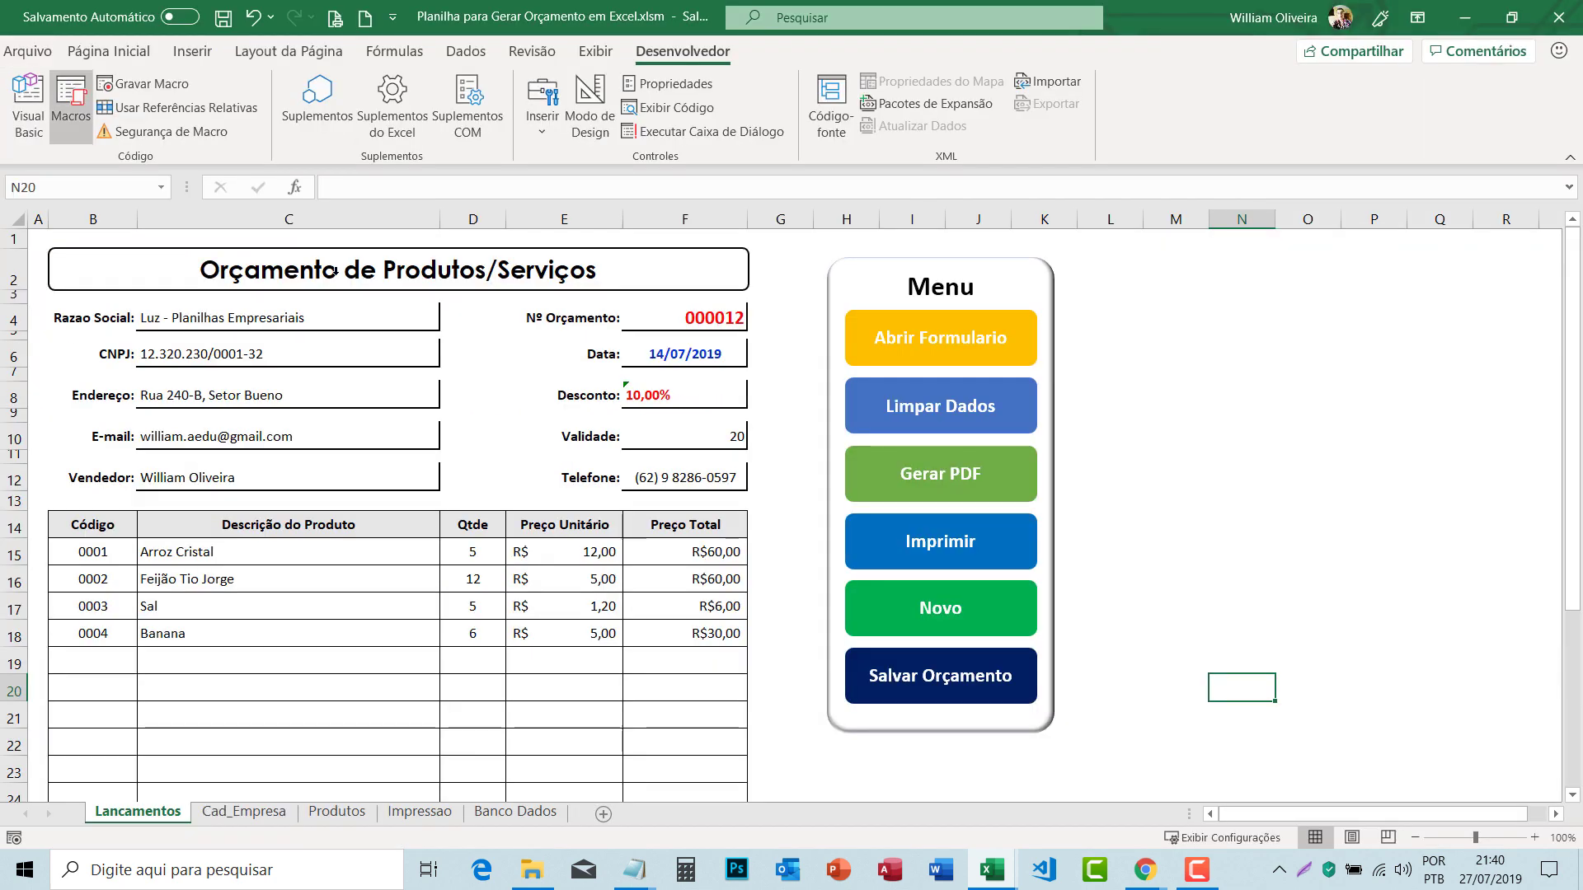
click(698, 698)
Step: Confirm Banco Dados is empty, then run Salvar Orçamento for quote 000012 and acknowledge the confirmation
click(515, 812)
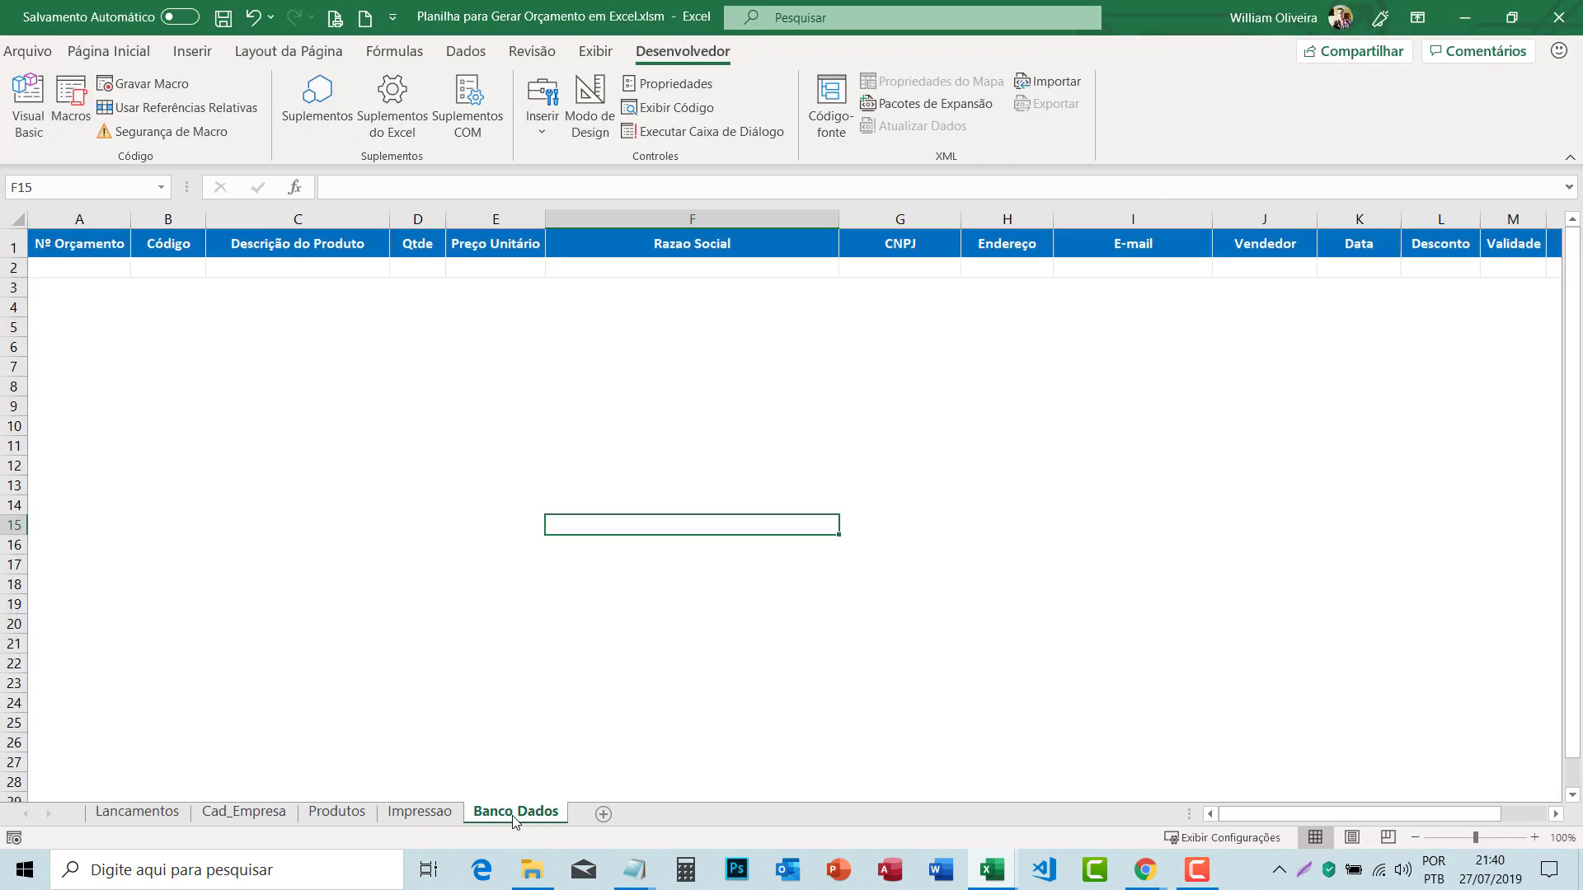
click(83, 272)
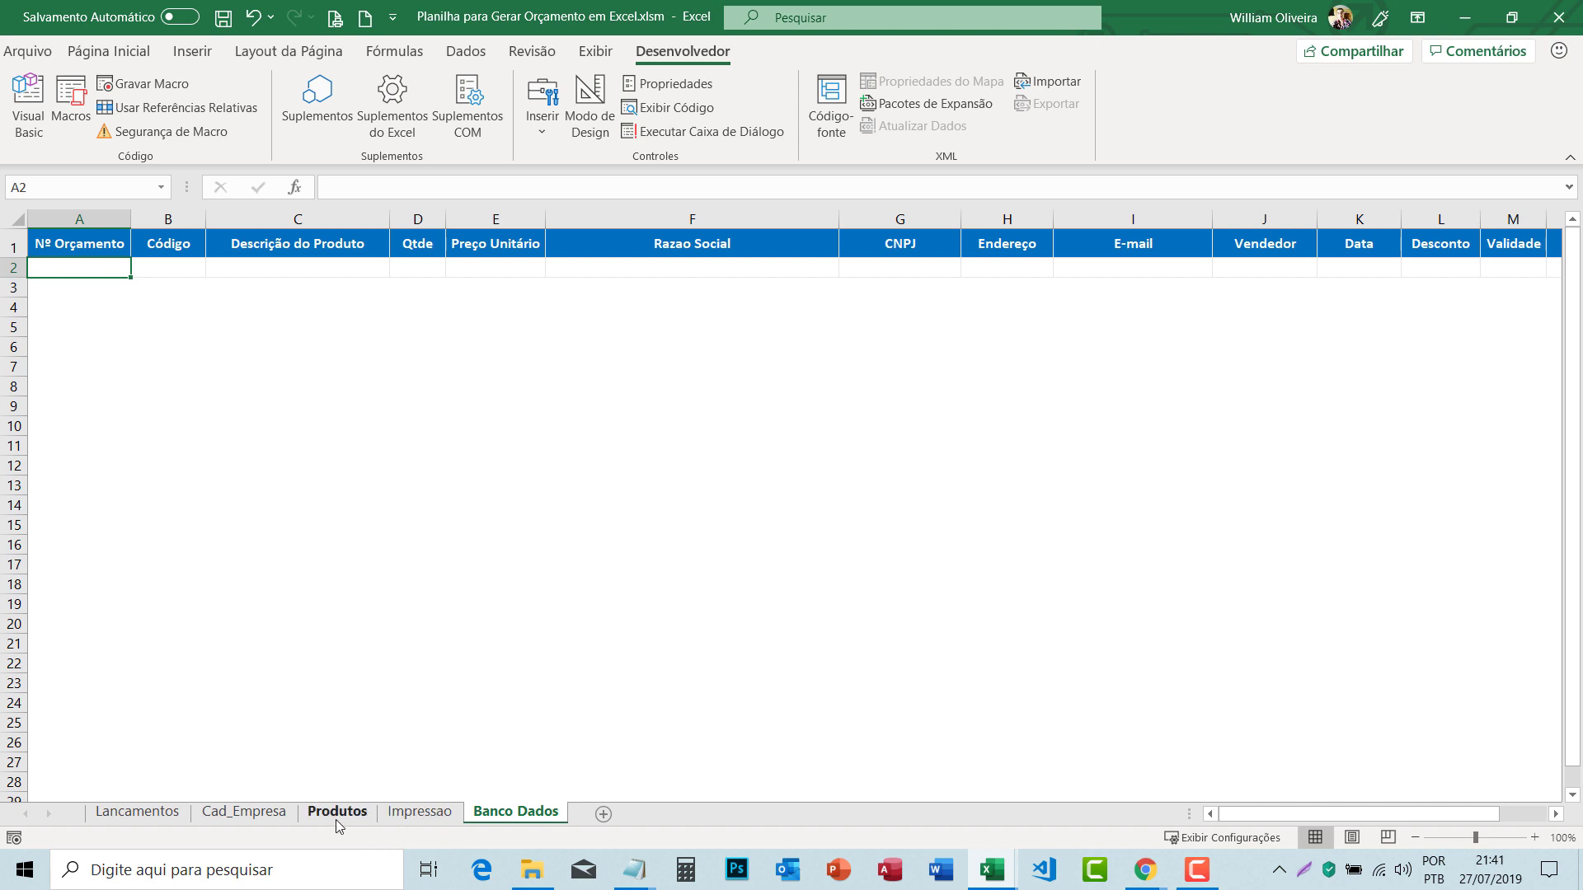
click(156, 812)
click(1217, 628)
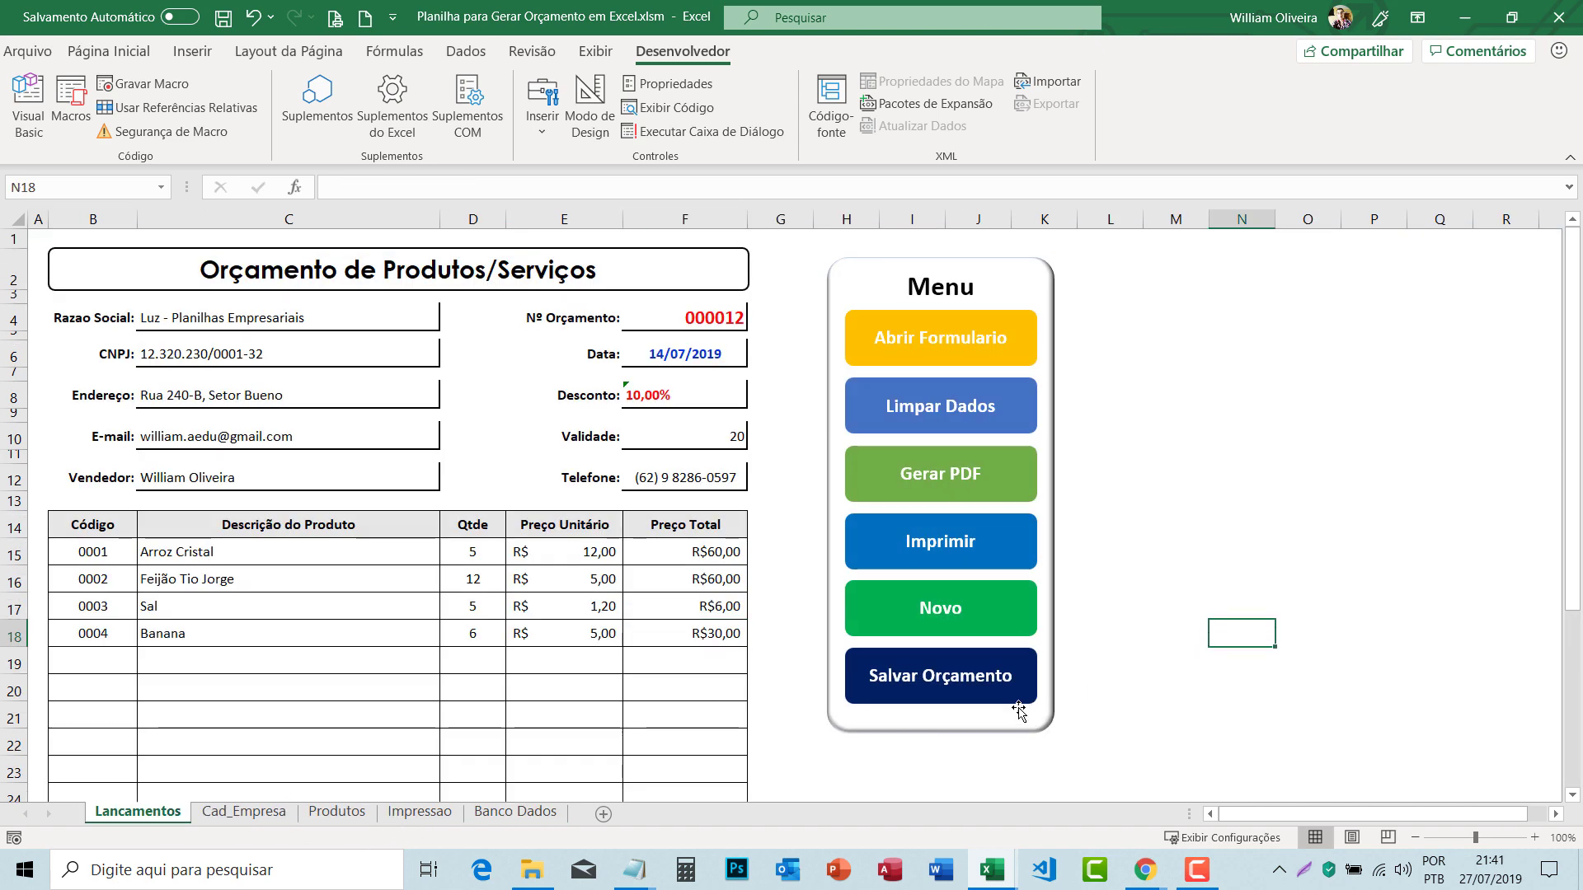
click(981, 693)
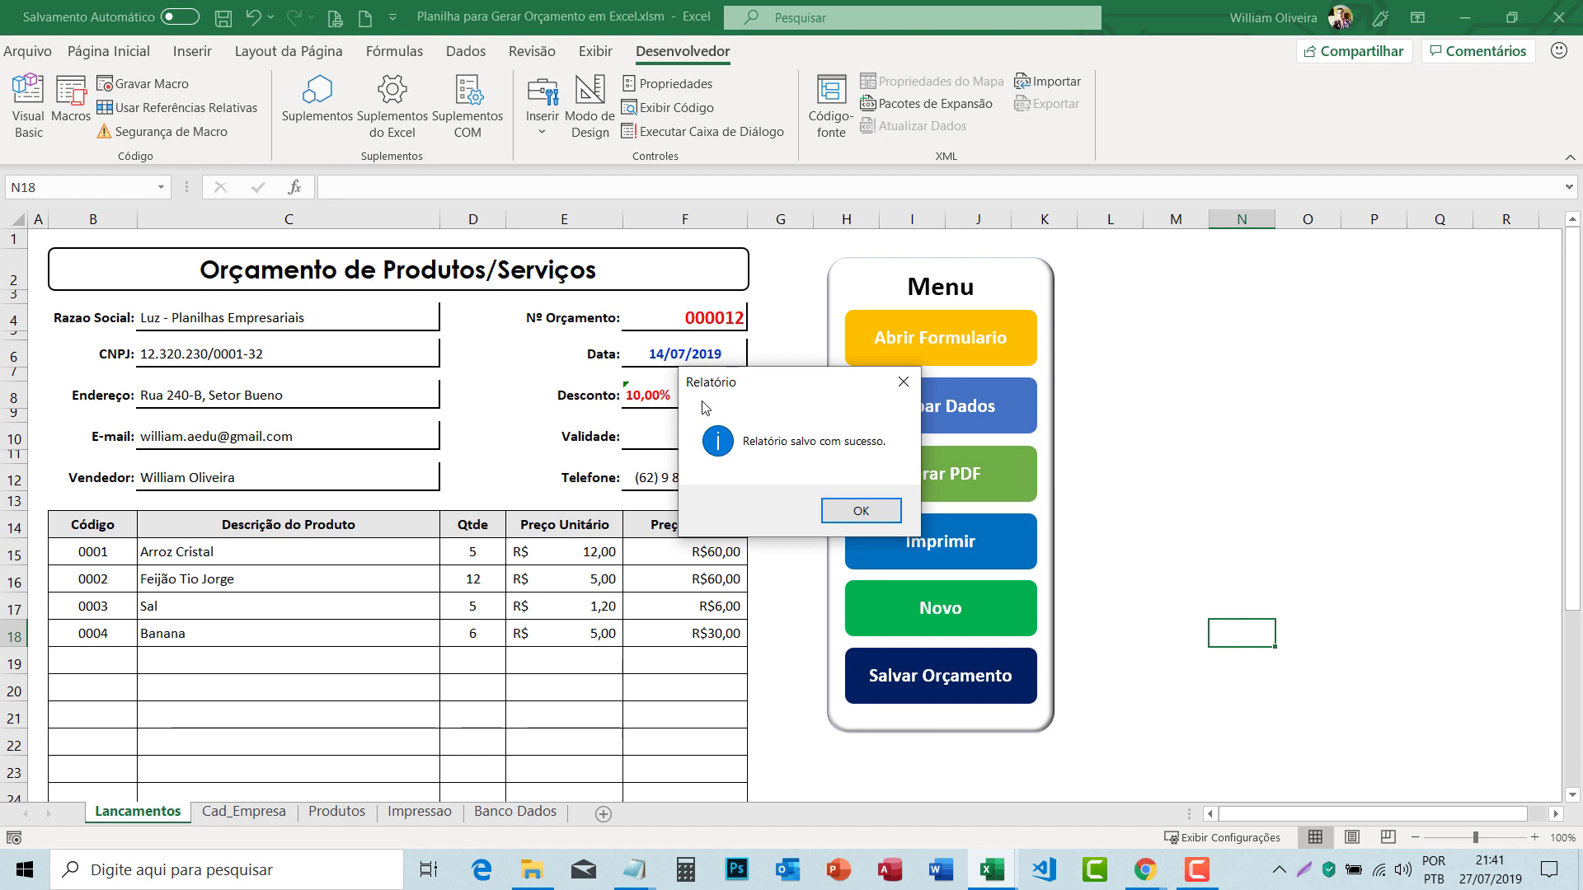
click(887, 522)
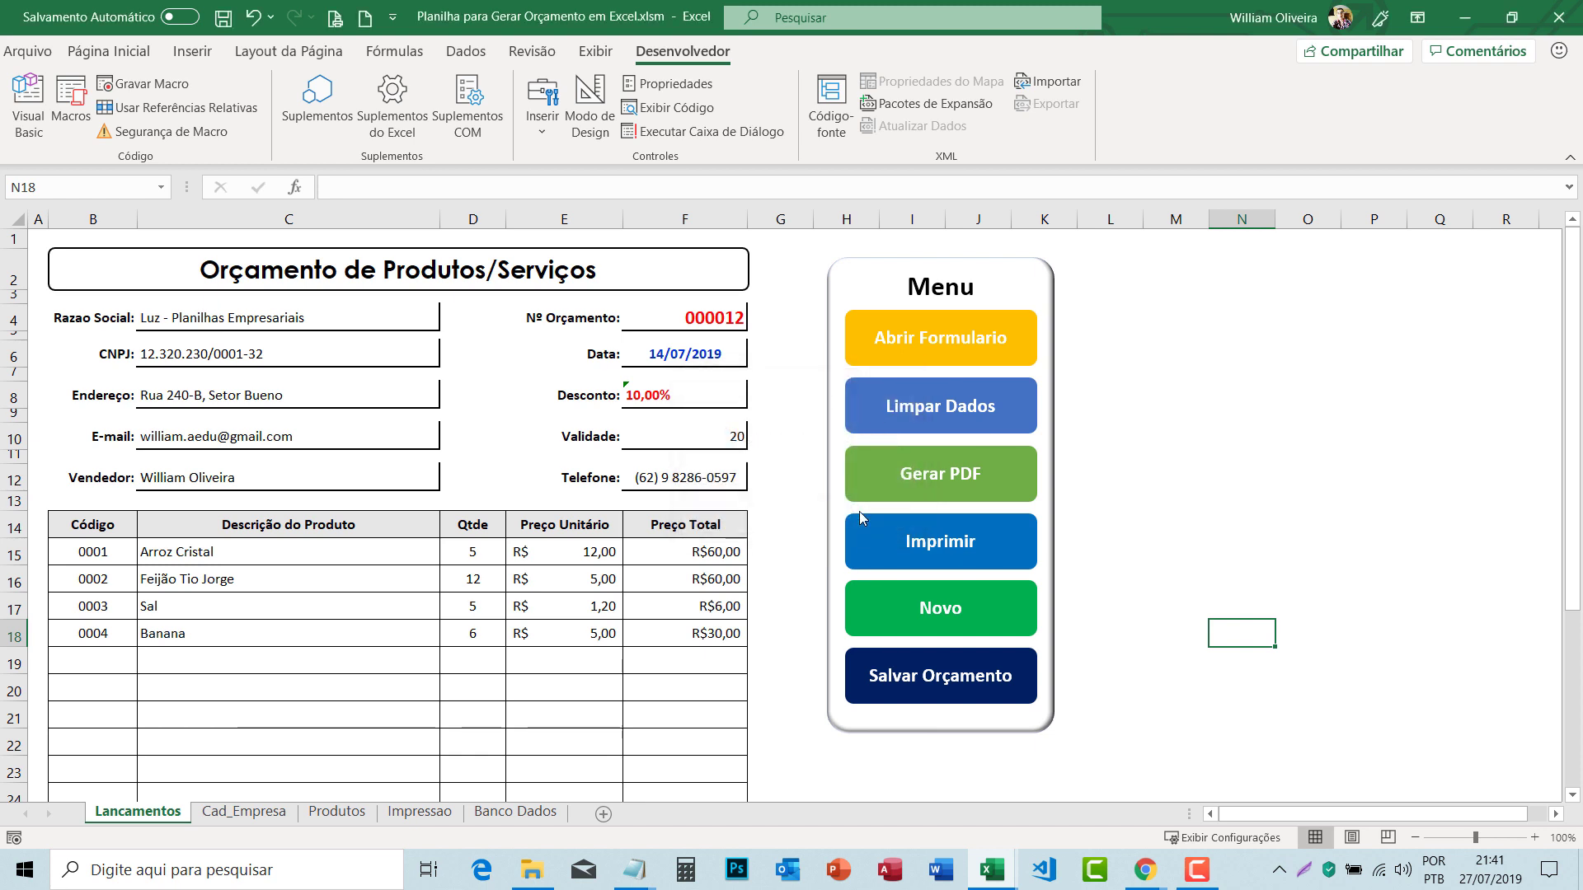
scroll(652, 784, down, 3)
click(515, 813)
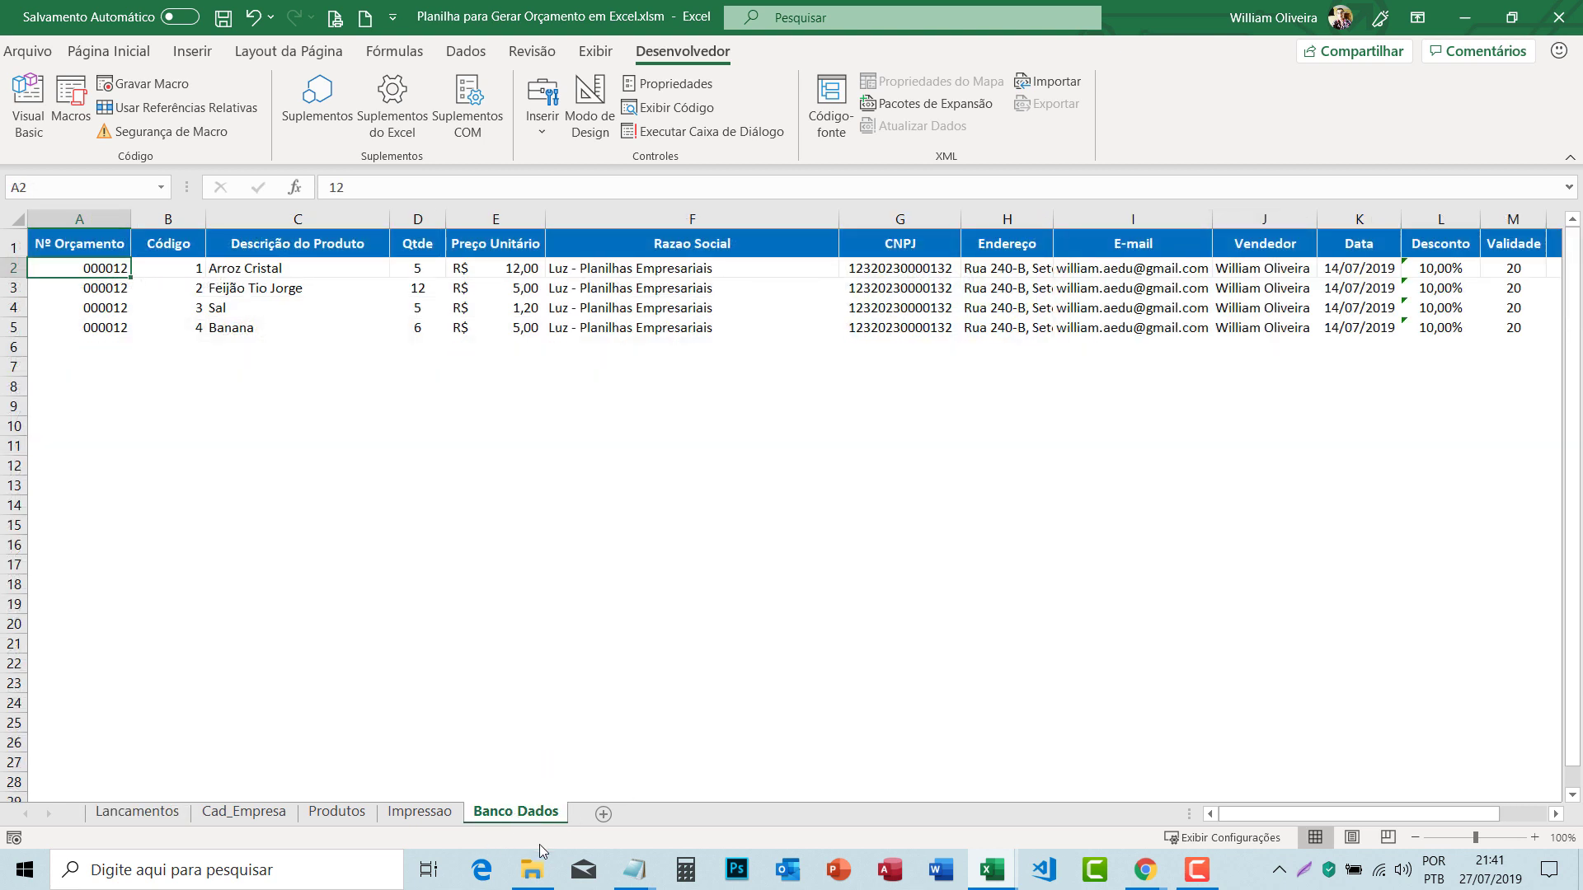
click(528, 294)
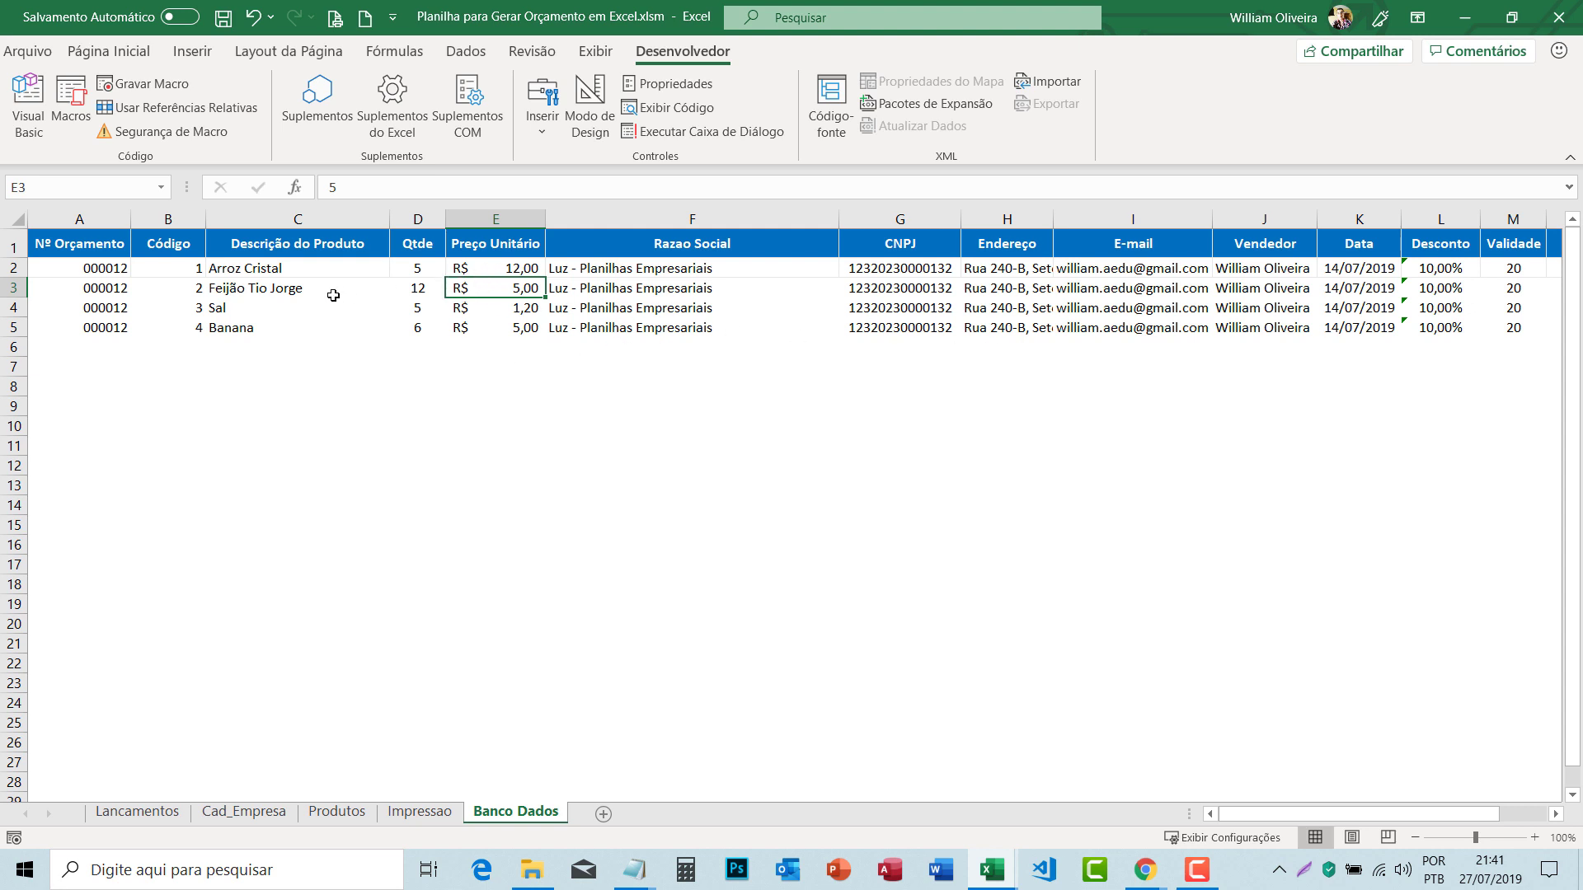
drag(285, 278, 412, 317)
click(169, 287)
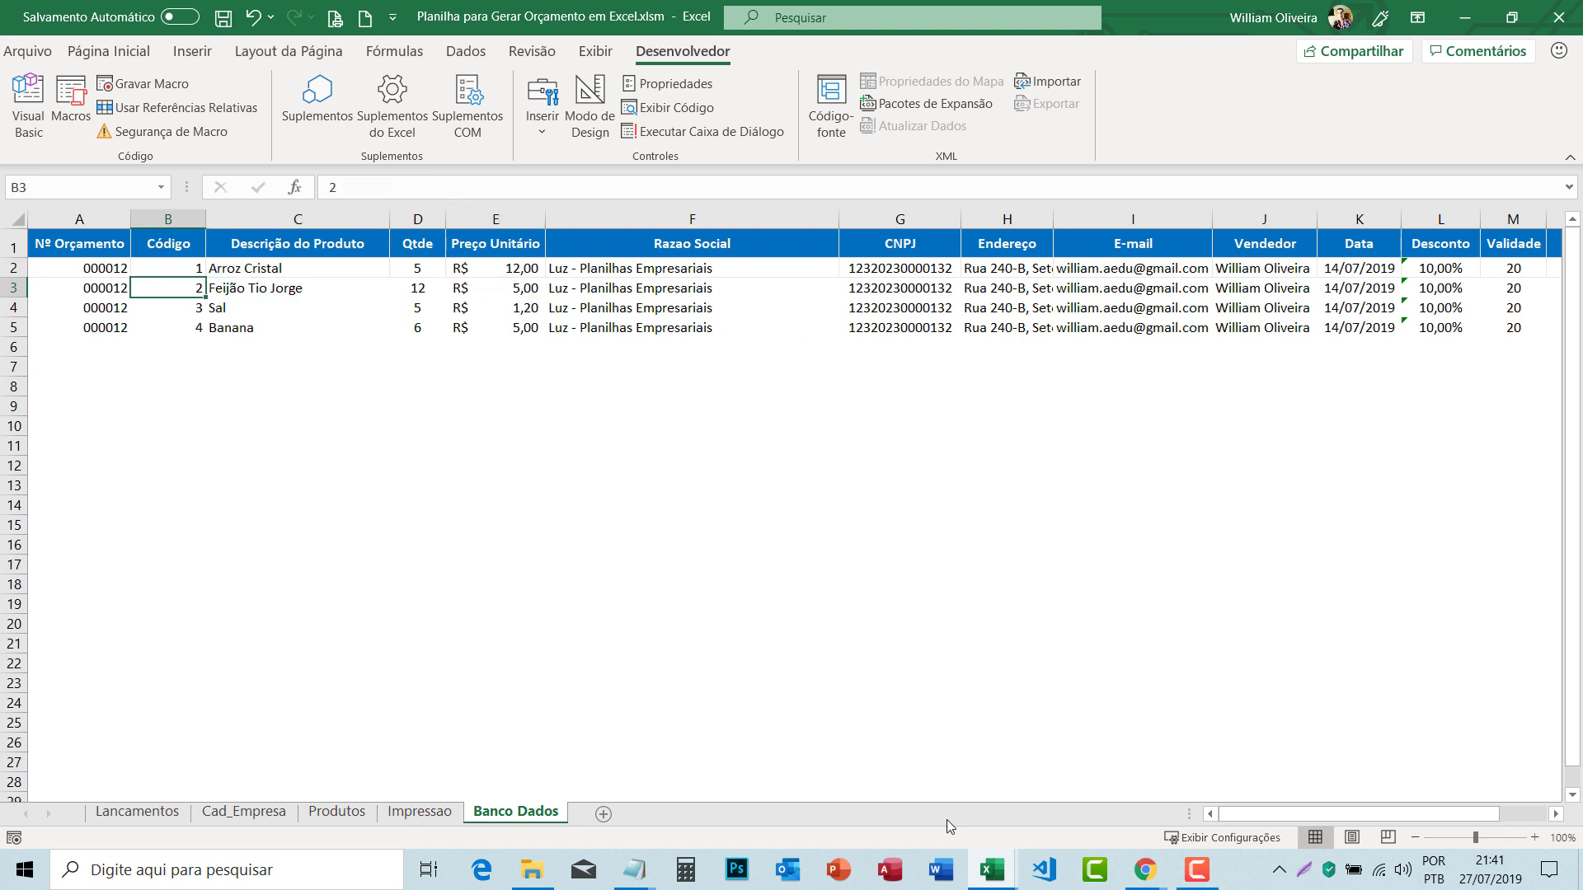
drag(1225, 814, 1303, 816)
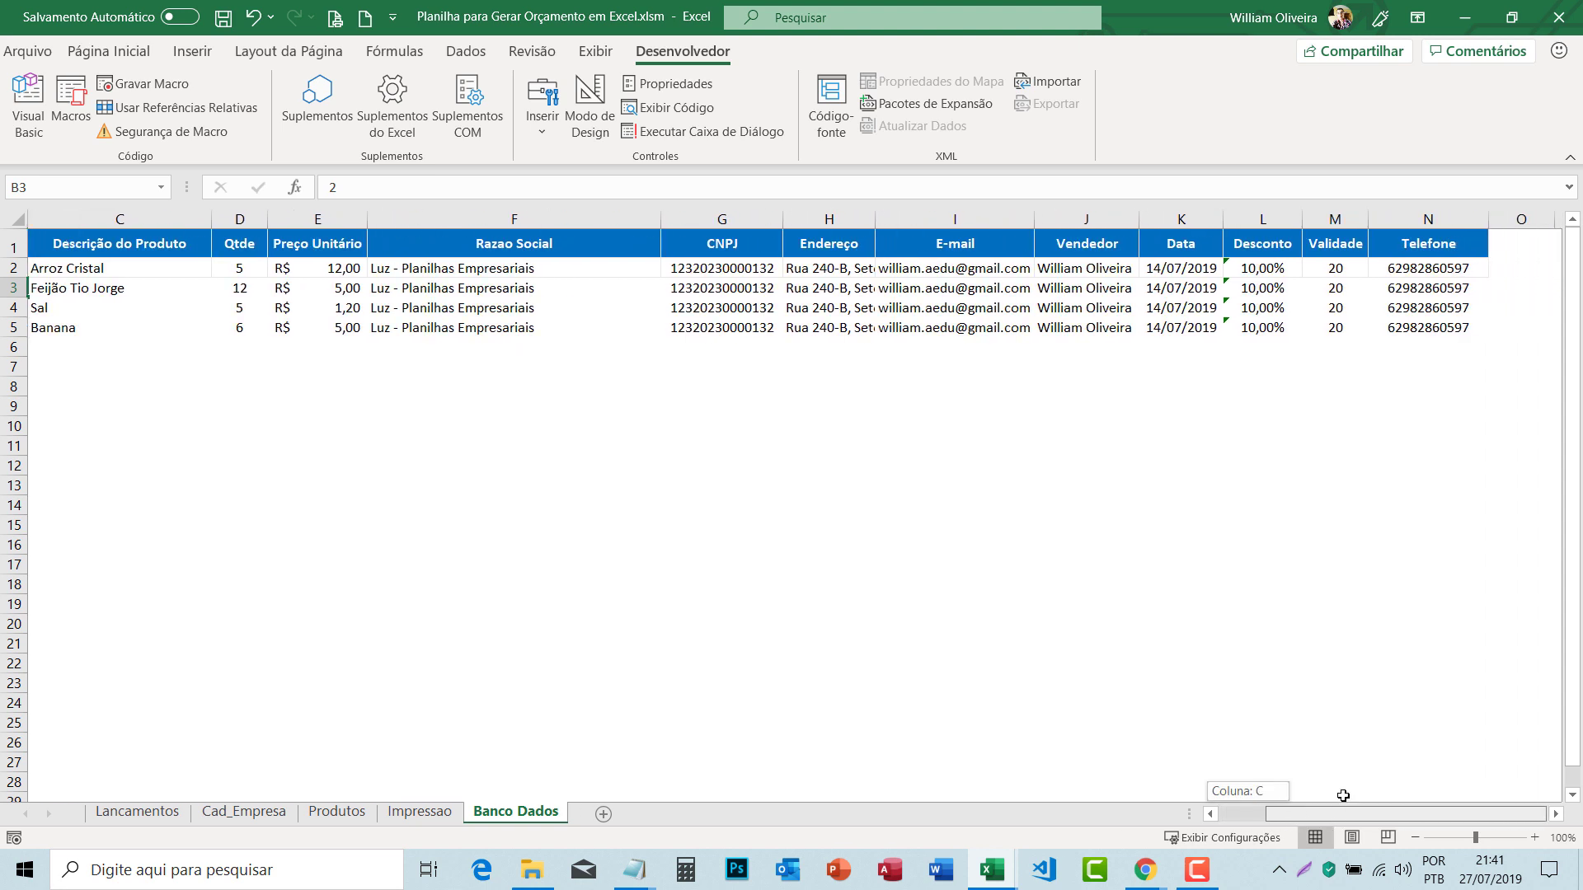
click(1412, 287)
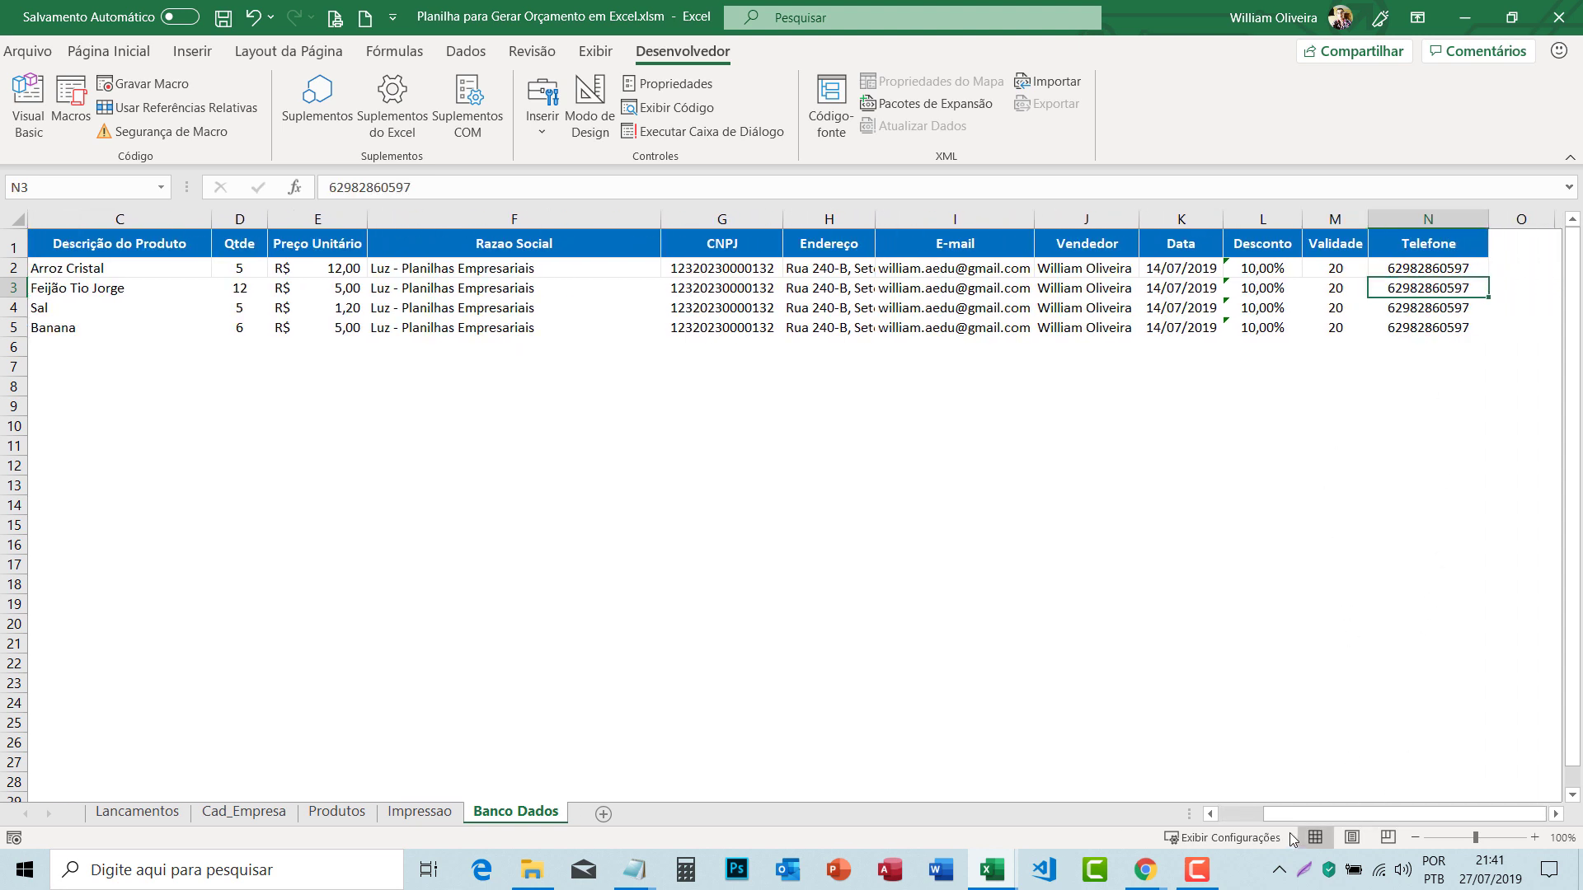
drag(1290, 814, 1243, 814)
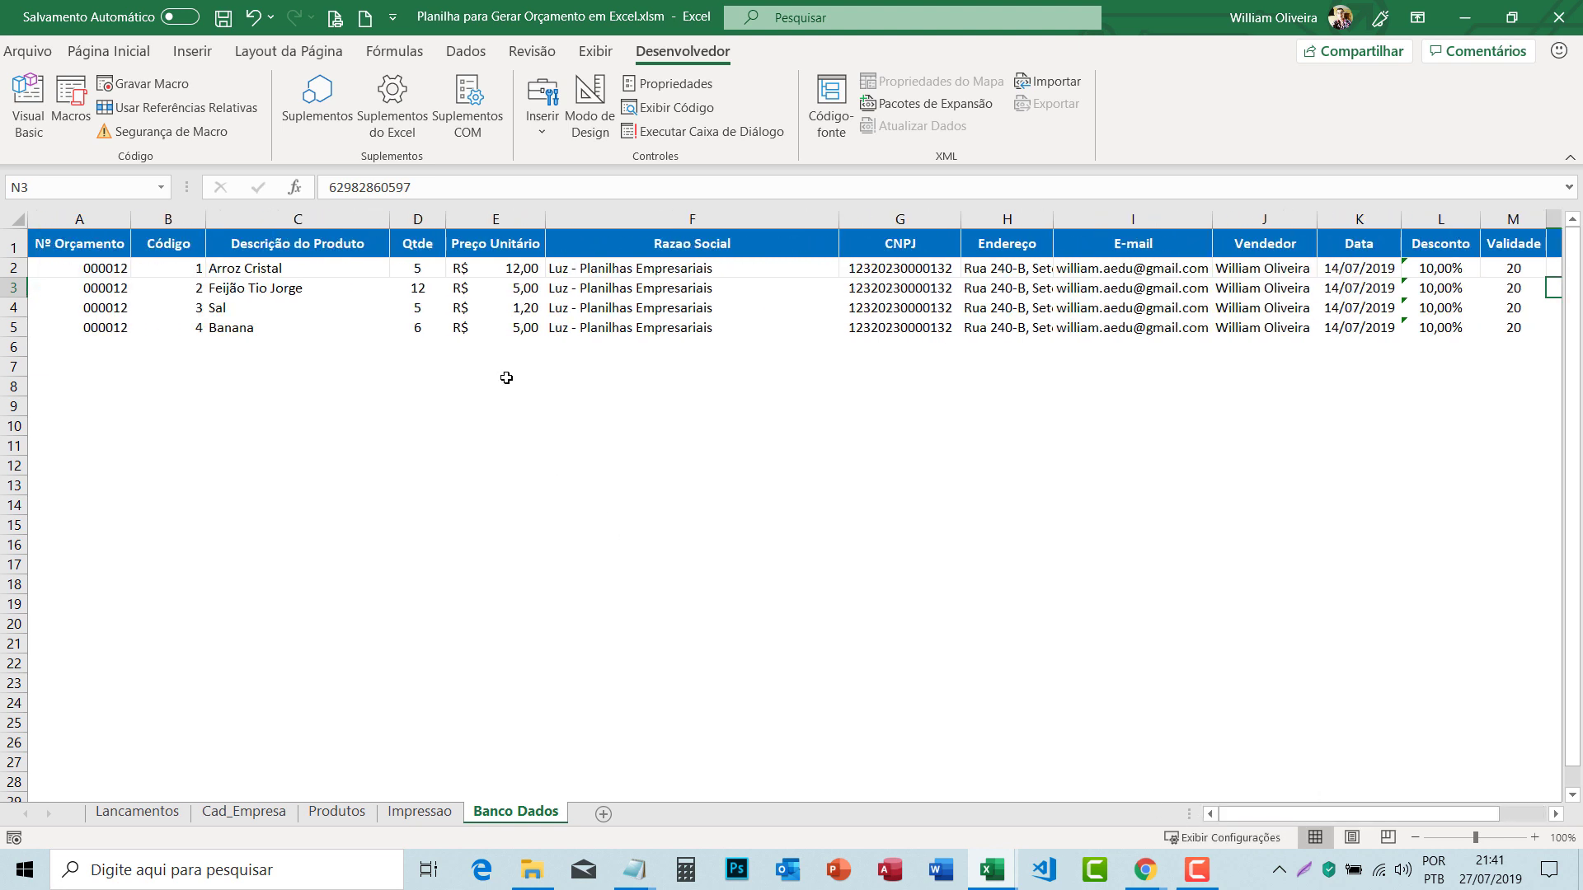
click(502, 288)
click(649, 277)
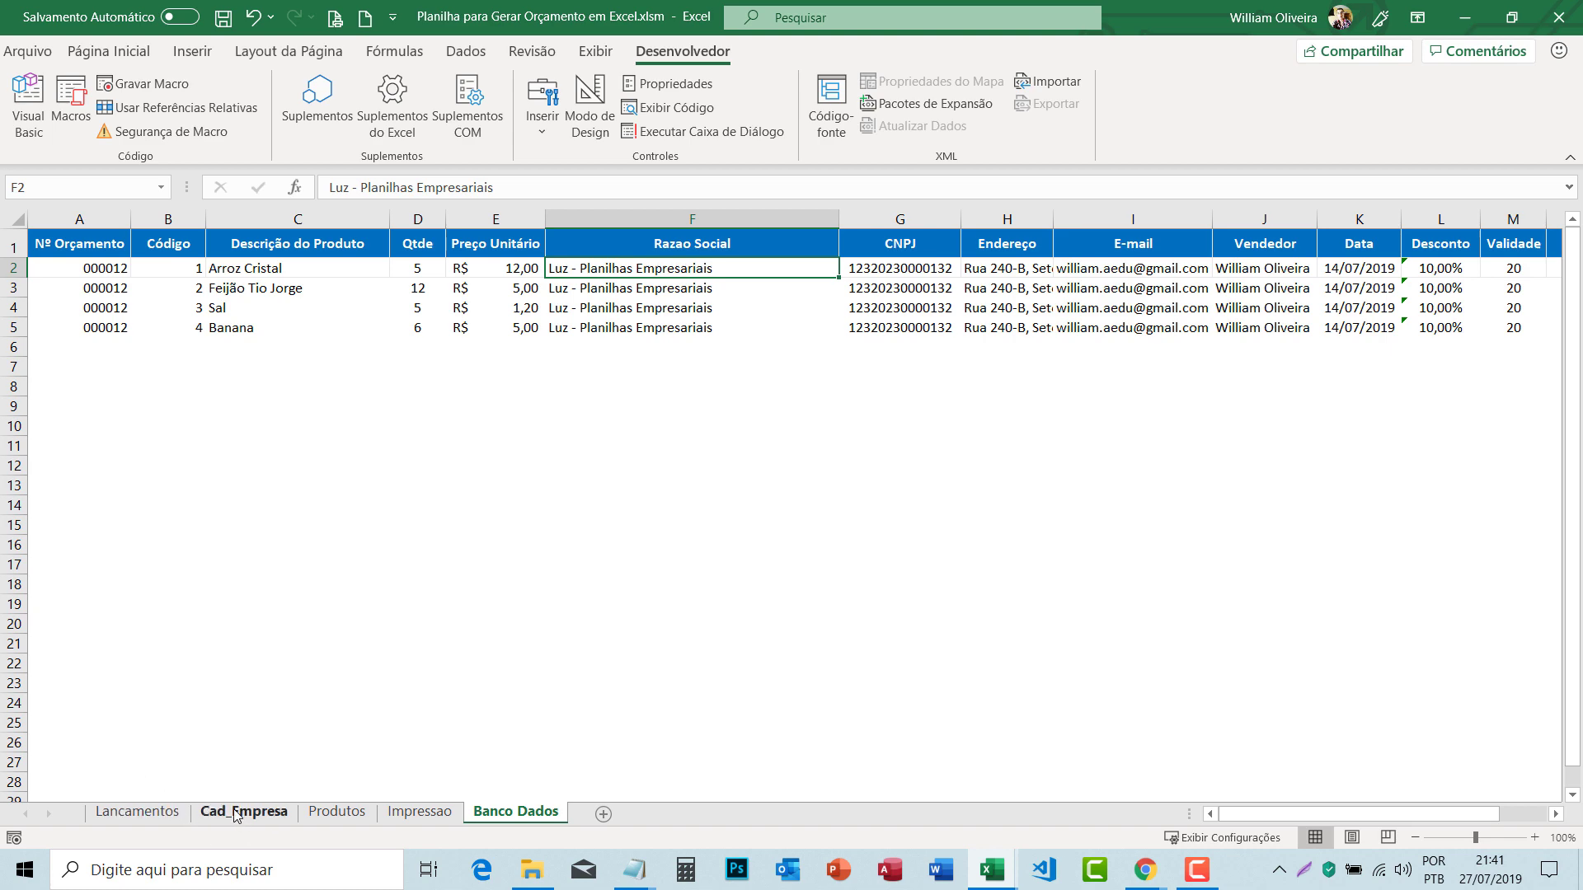
click(160, 815)
Step: Open the SalvarOrcamento code in VBA and highlight the first row-copy line in the loop
click(632, 500)
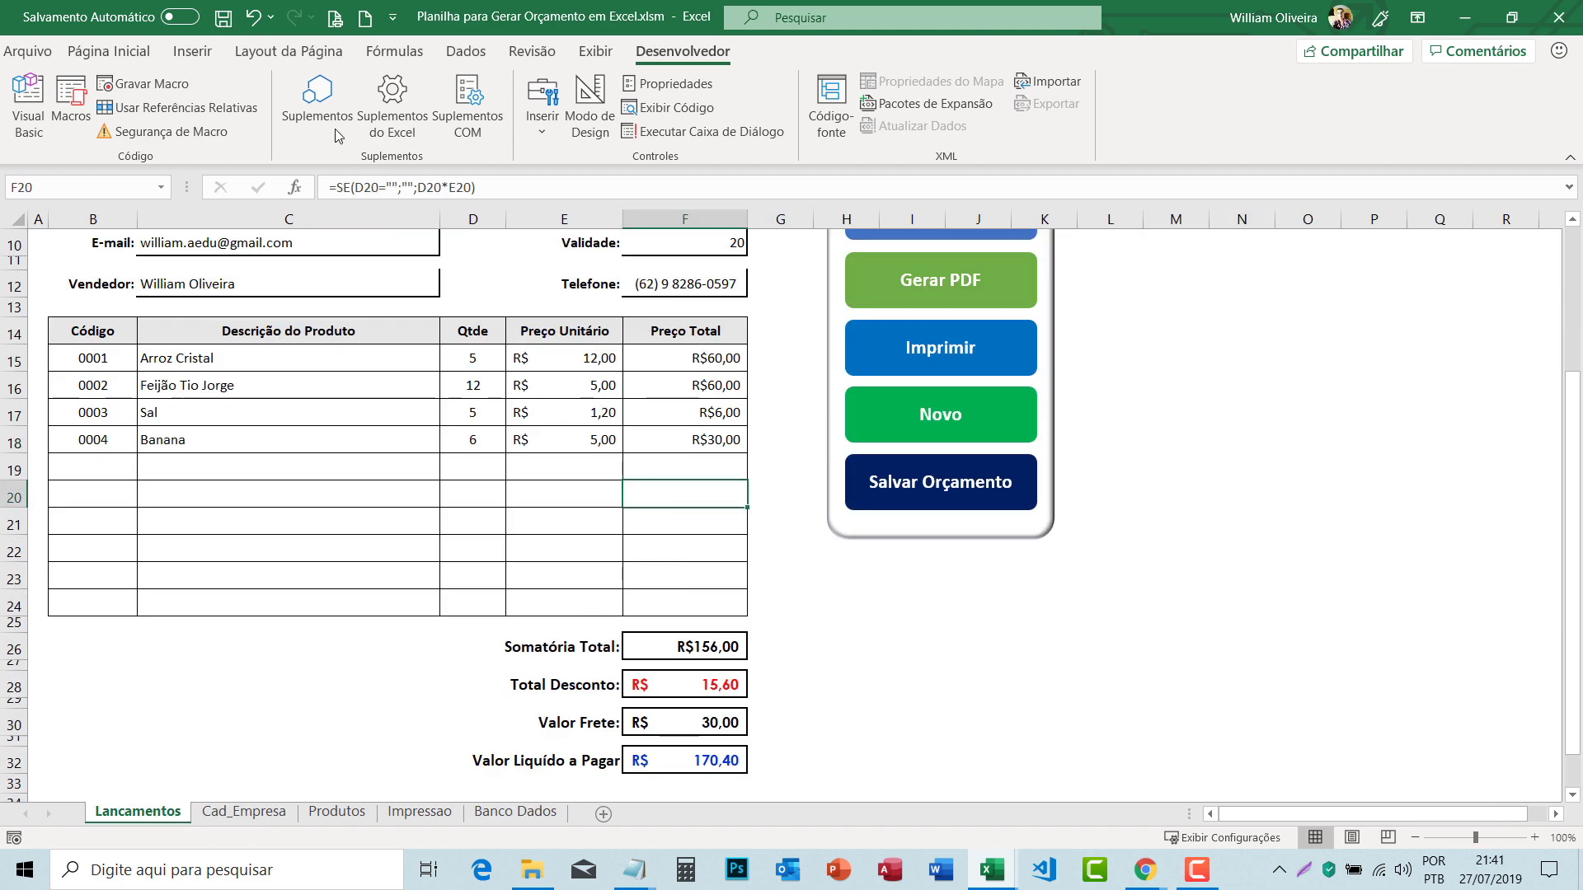
click(29, 103)
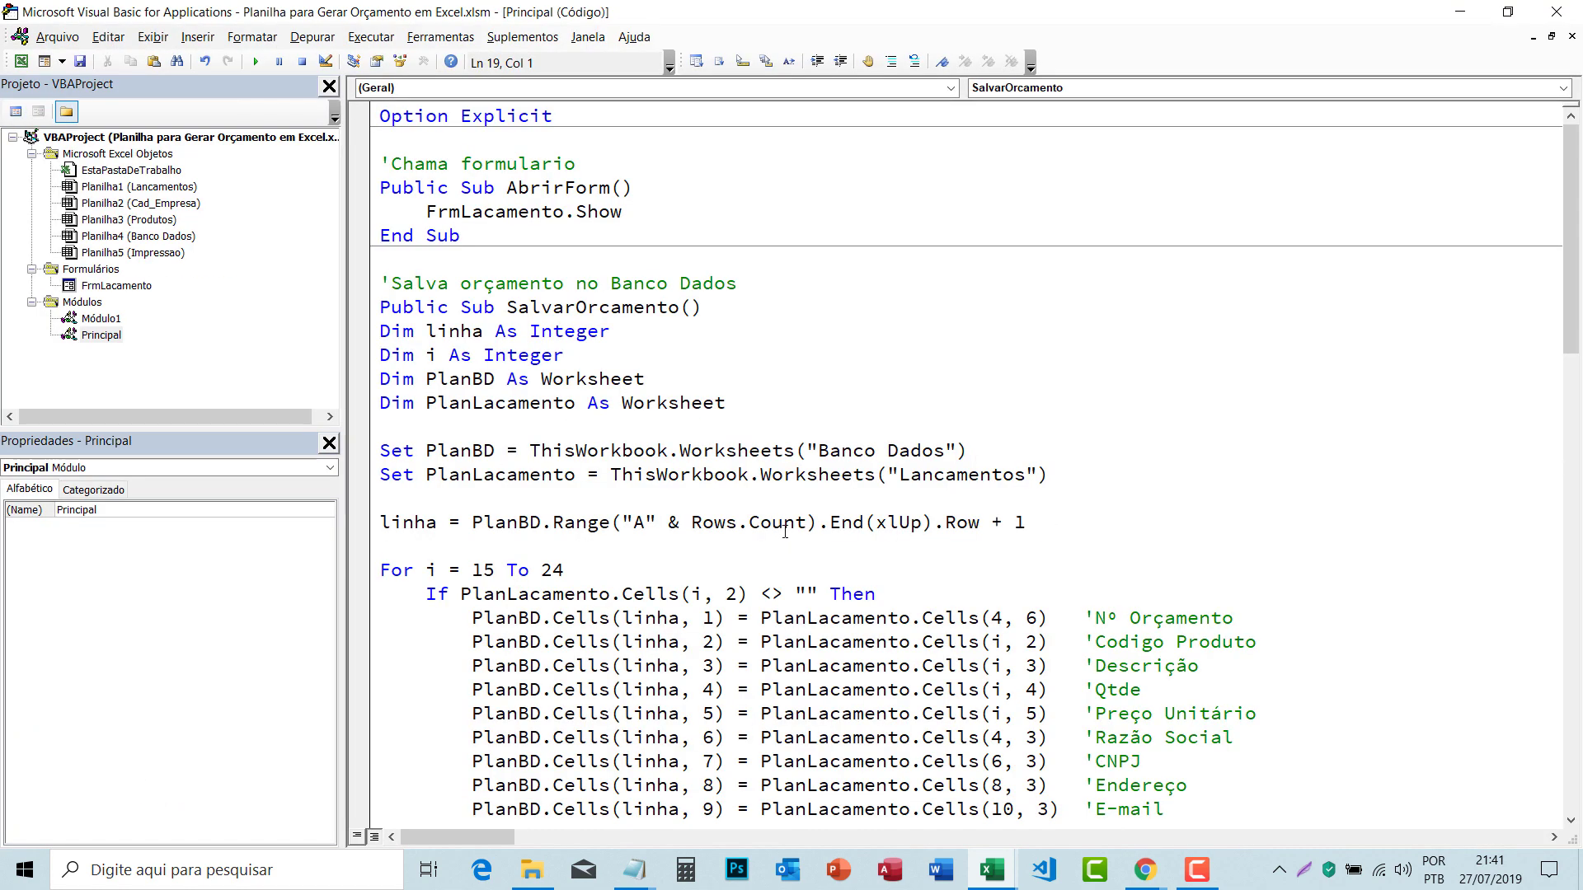
scroll(785, 532, down, 2)
scroll(784, 532, down, 3)
mouse_move(1187, 569)
mouse_down()
mouse_move(1107, 569)
mouse_move(785, 498)
mouse_up()
drag(471, 259, 1059, 258)
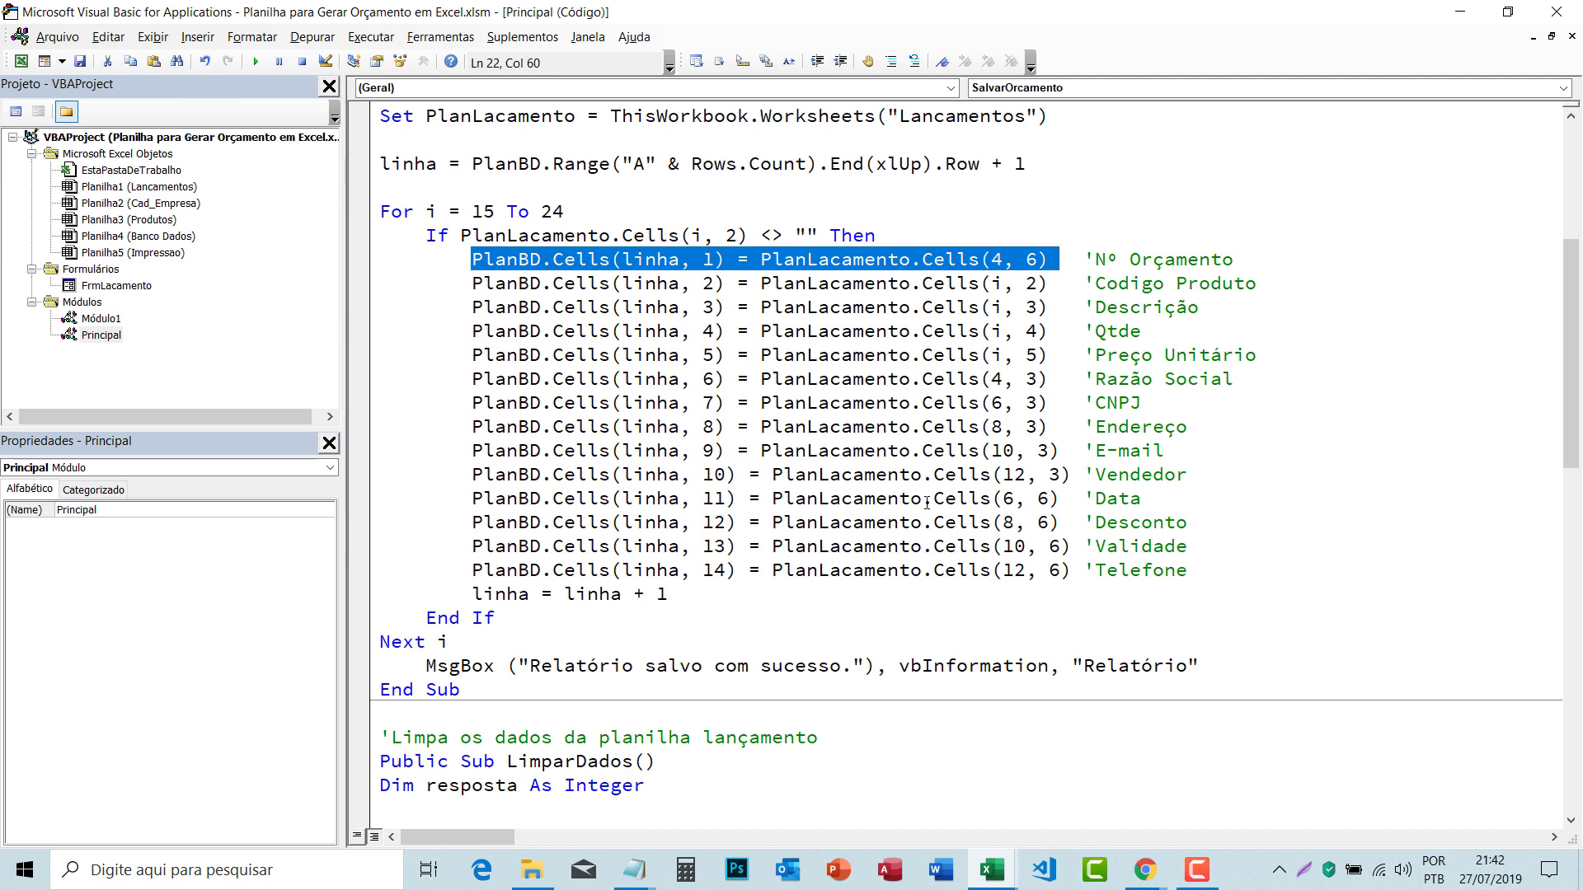
click(986, 480)
Step: Review the PlanBD and PlanLacamento declarations and their Set lines for "Banco Dados" and "Lancamentos"
scroll(986, 481, up, 2)
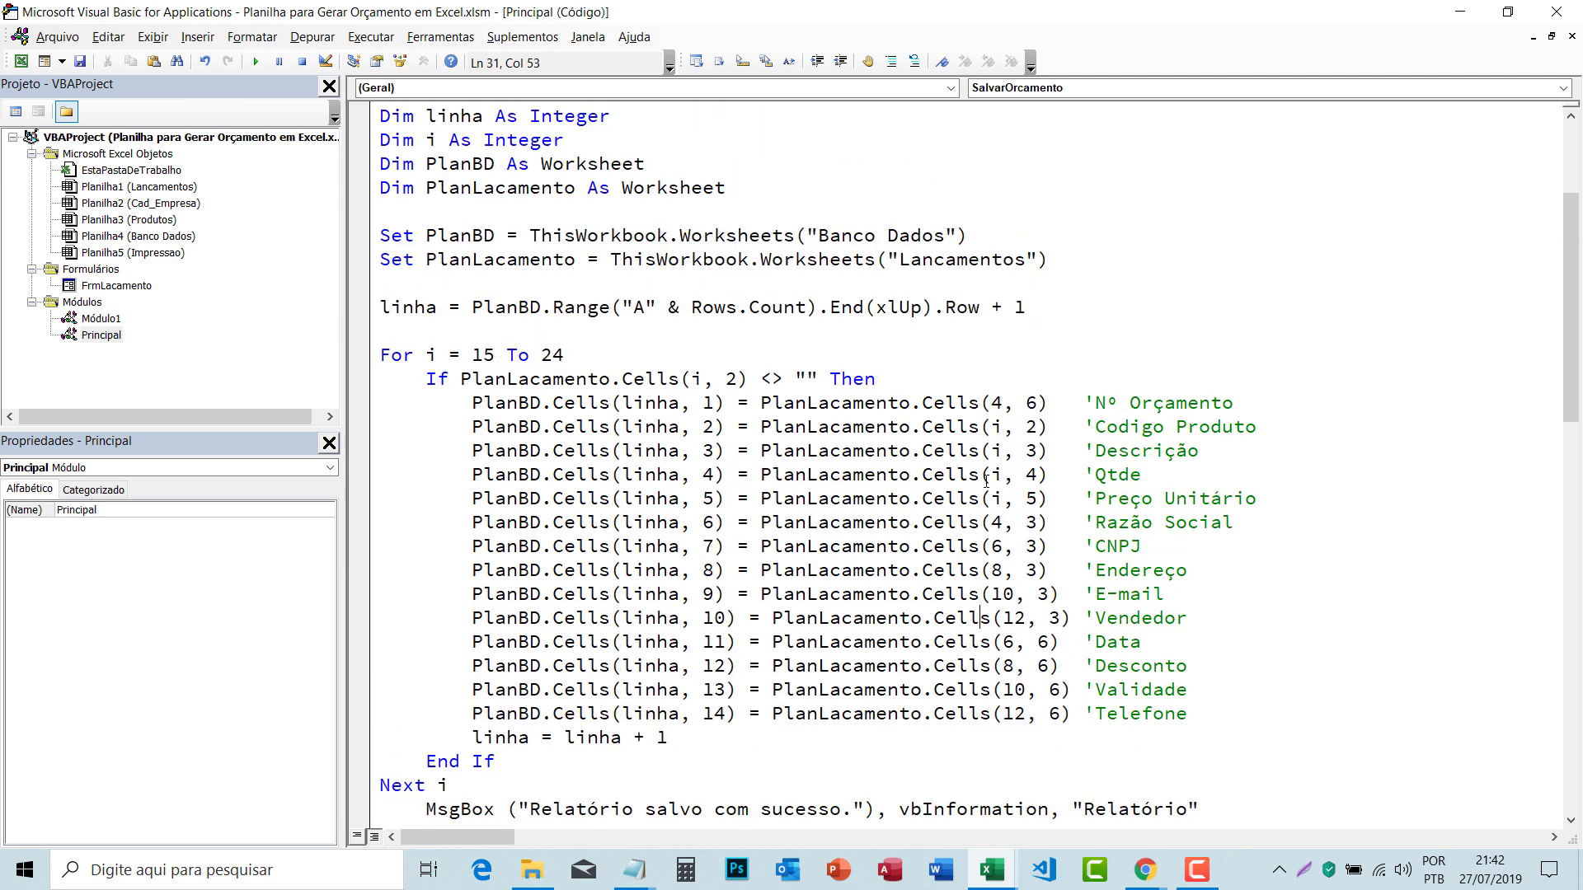
scroll(986, 481, up, 1)
scroll(986, 480, up, 1)
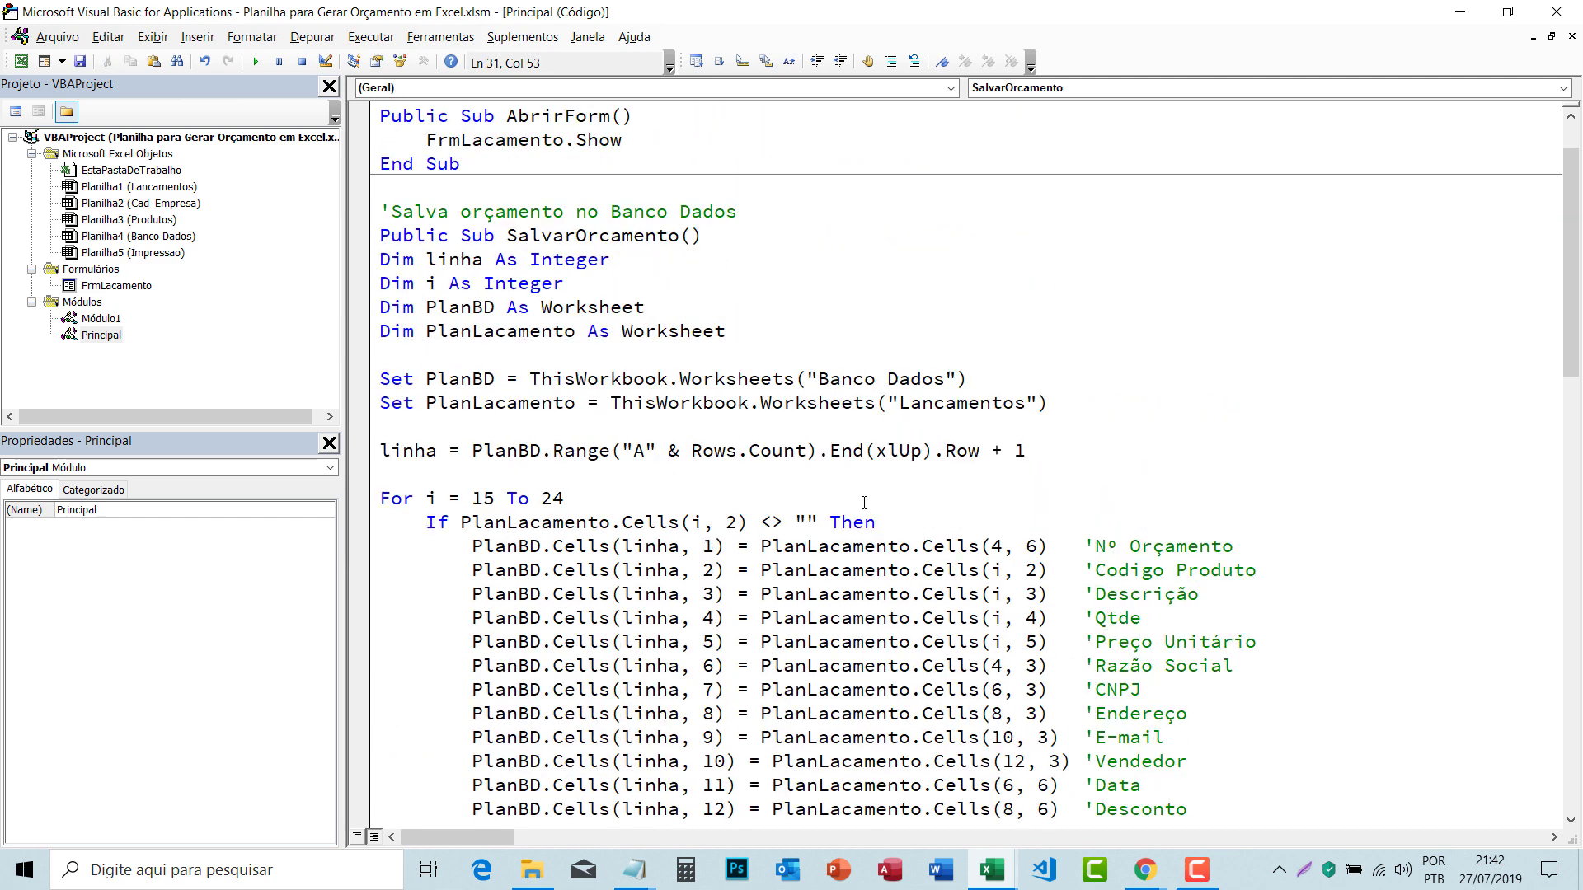
drag(429, 378, 495, 378)
click(519, 387)
click(537, 331)
click(99, 189)
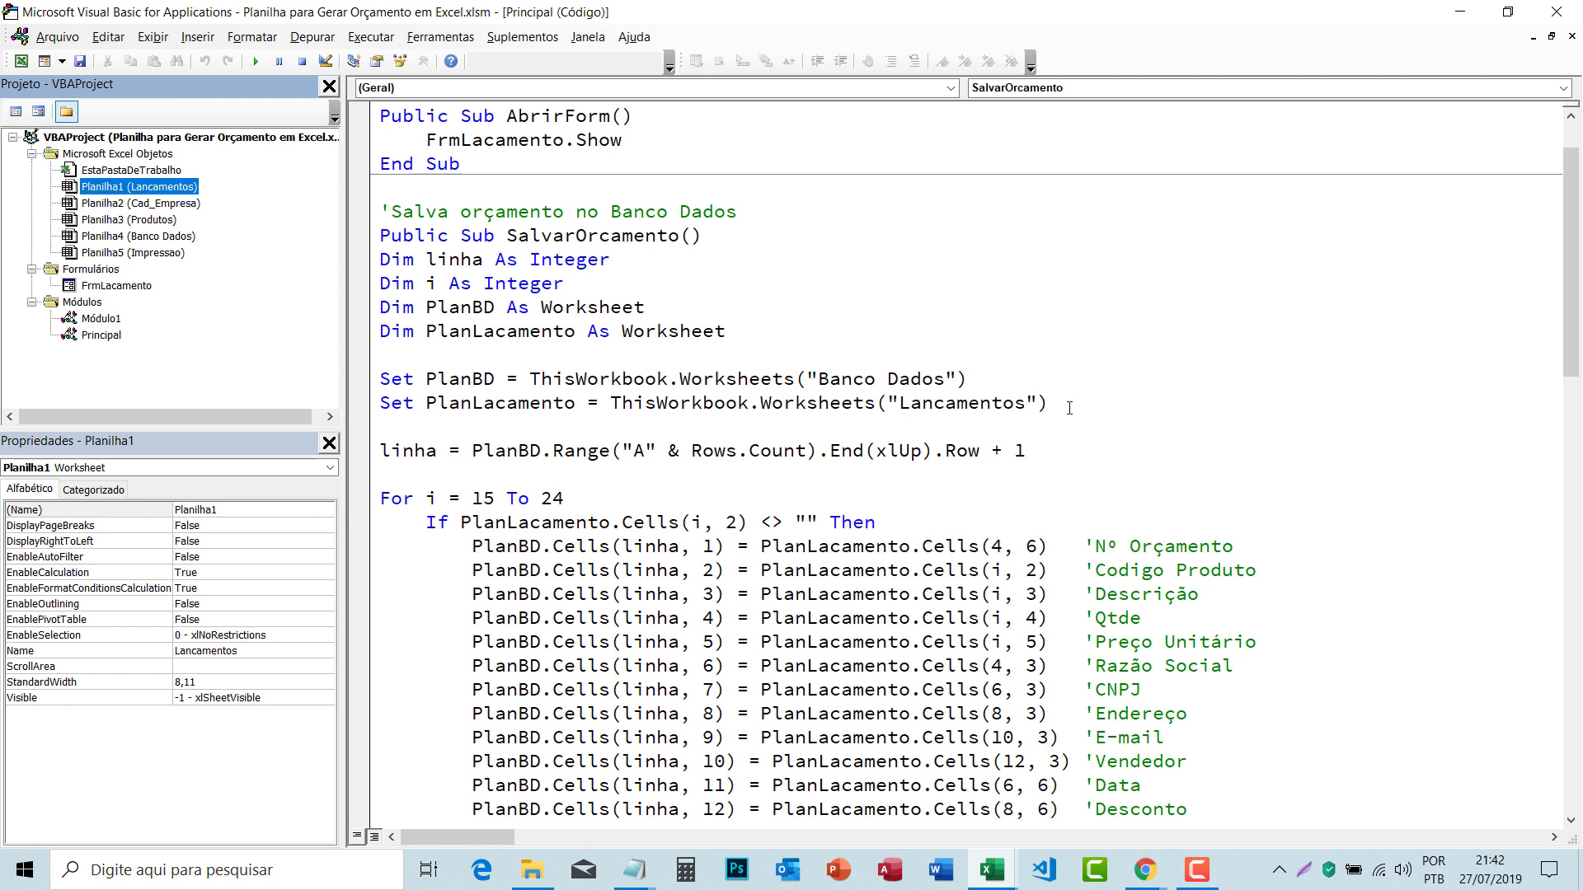
drag(1064, 405, 381, 354)
click(446, 422)
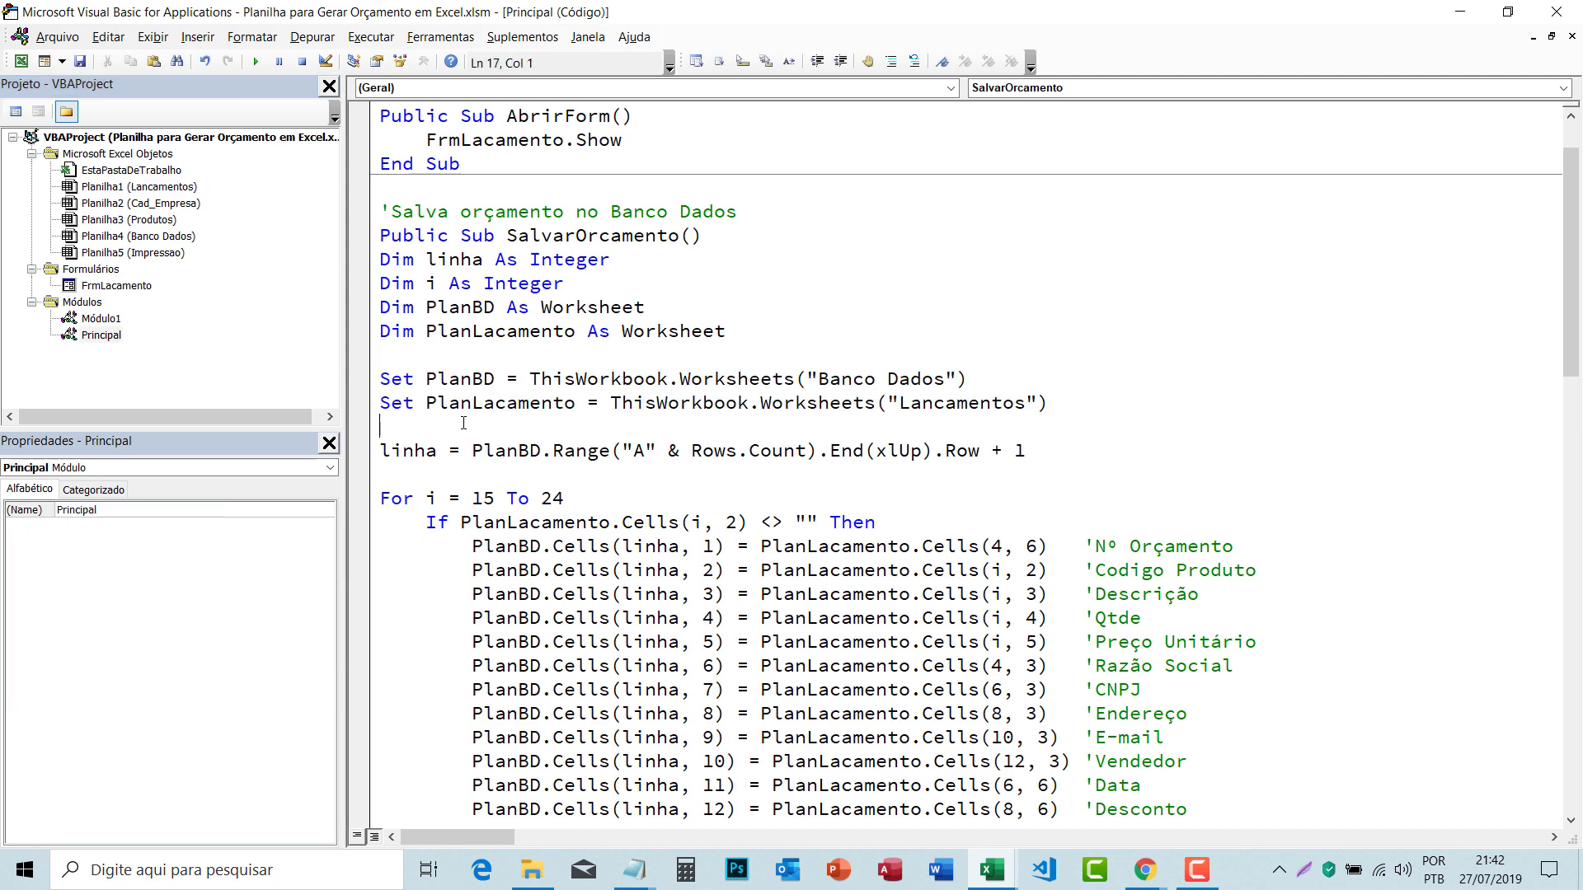
click(370, 382)
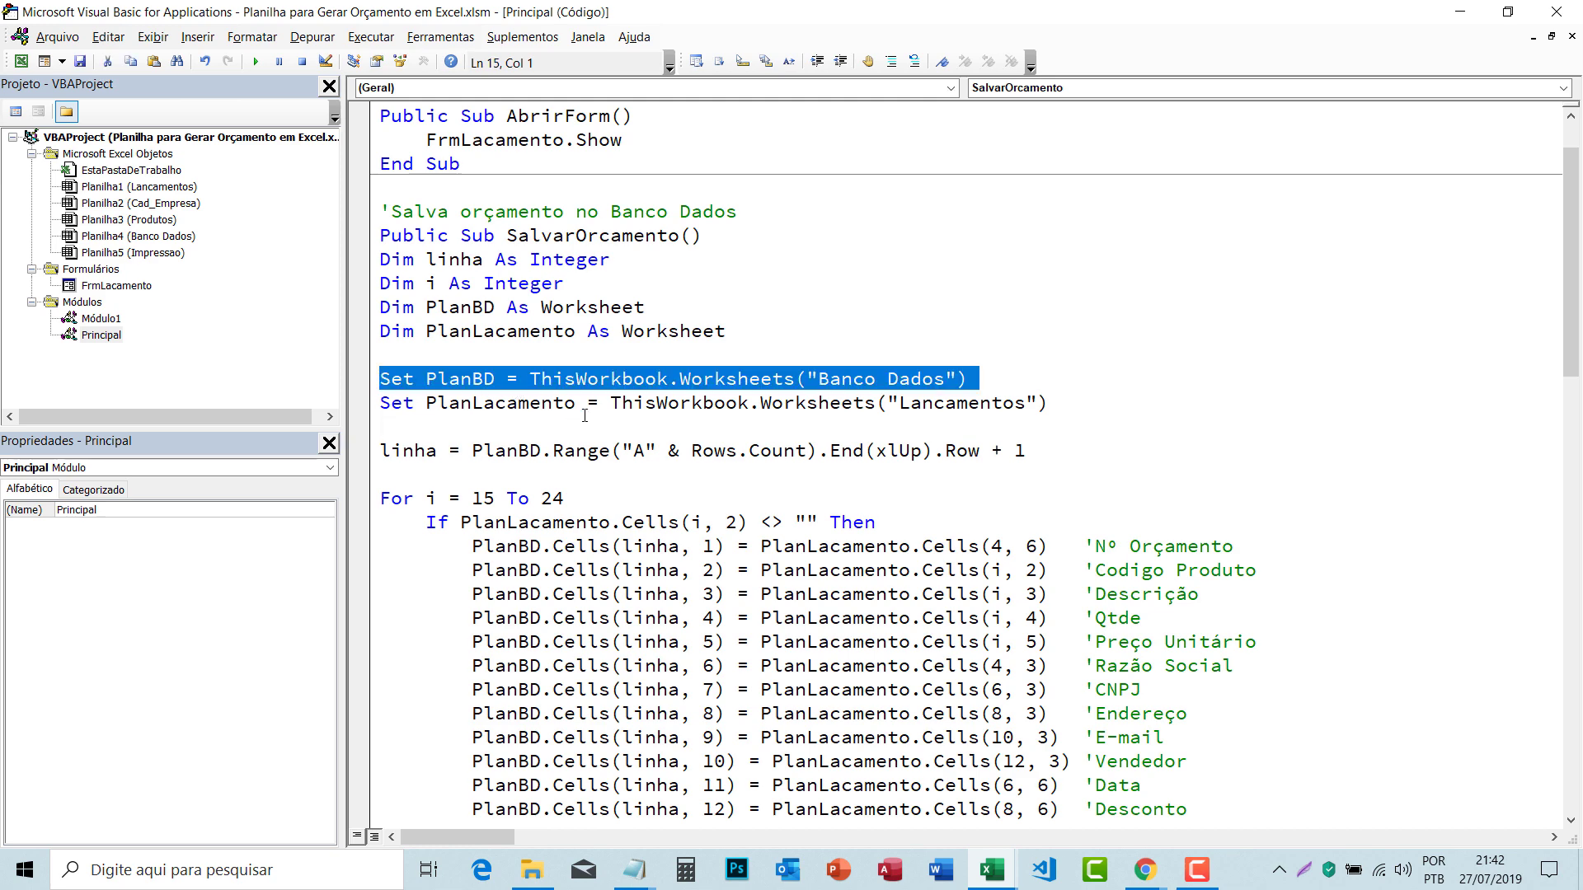
click(703, 402)
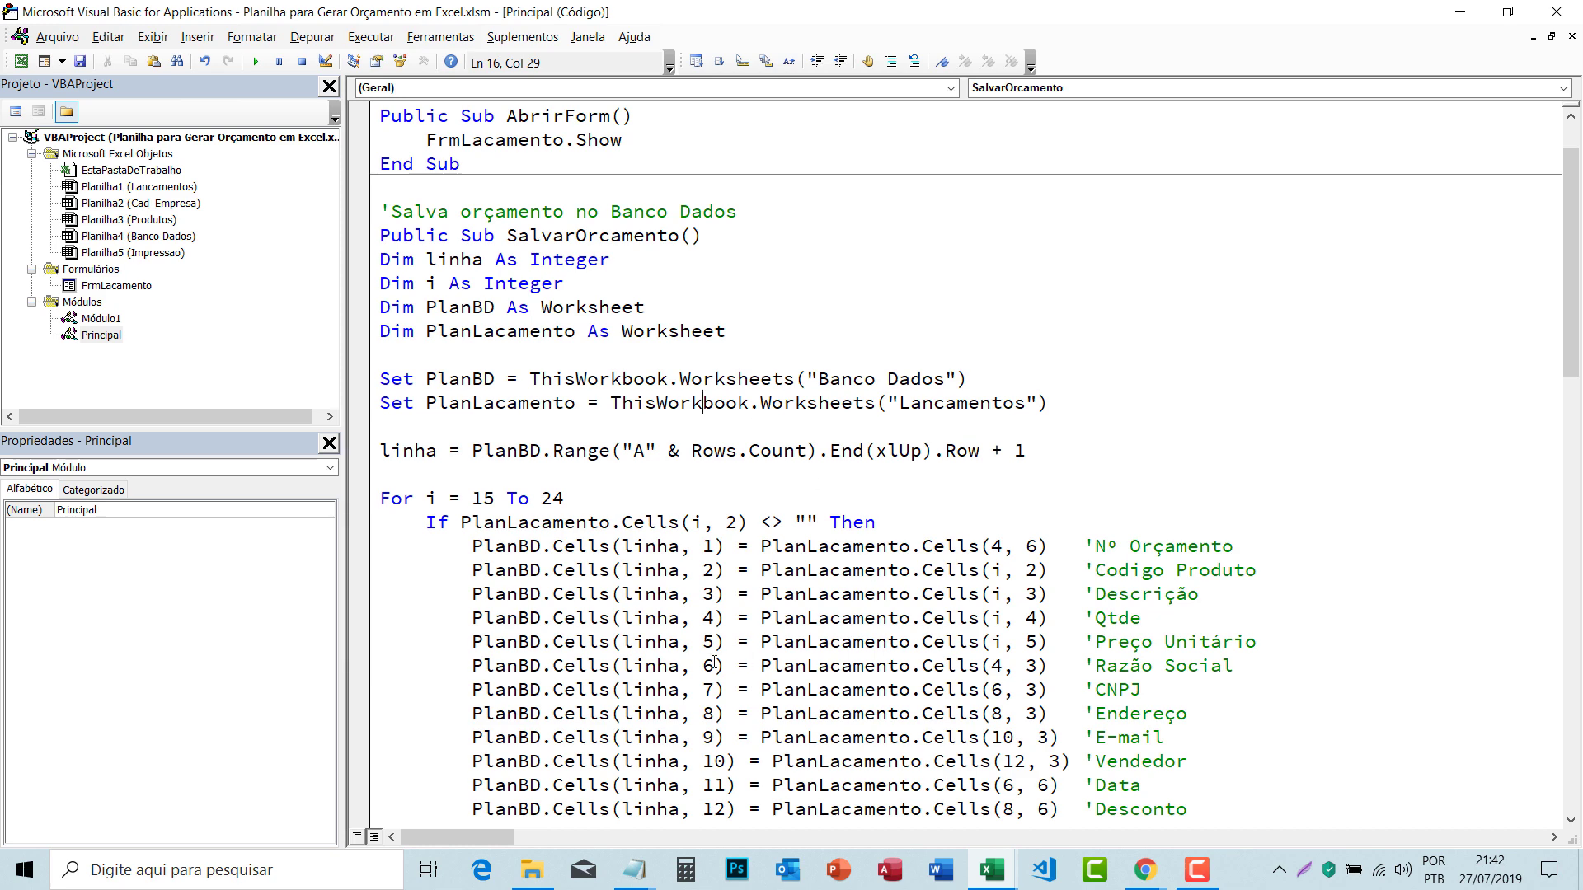
scroll(714, 664, down, 1)
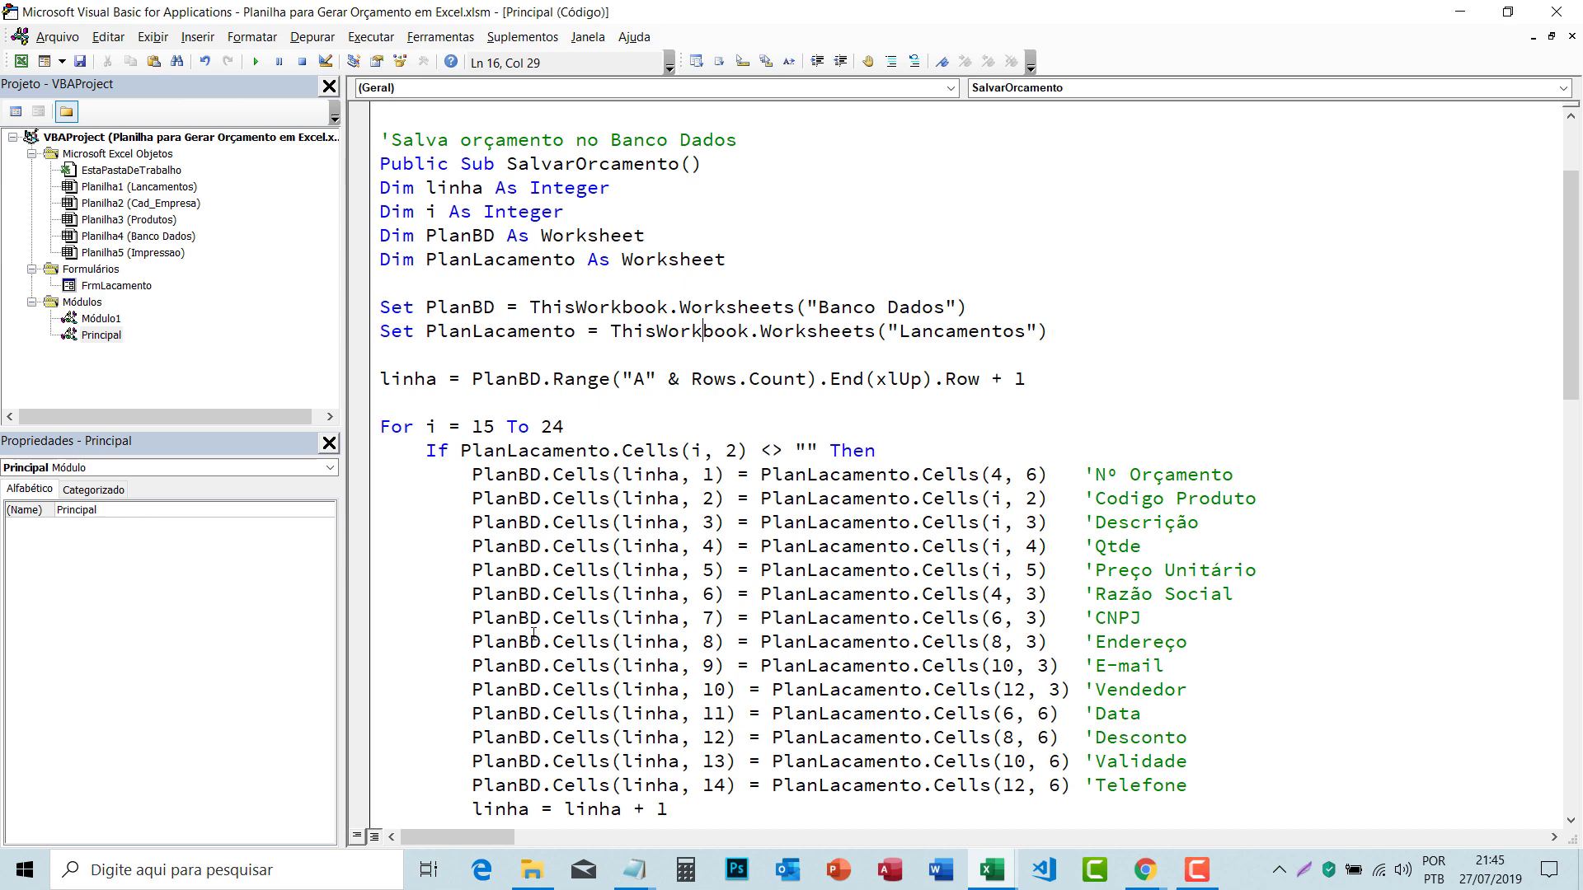
Step: Remove the extra 'n' so the If line reads PlanLacamento, then save the module
click(612, 569)
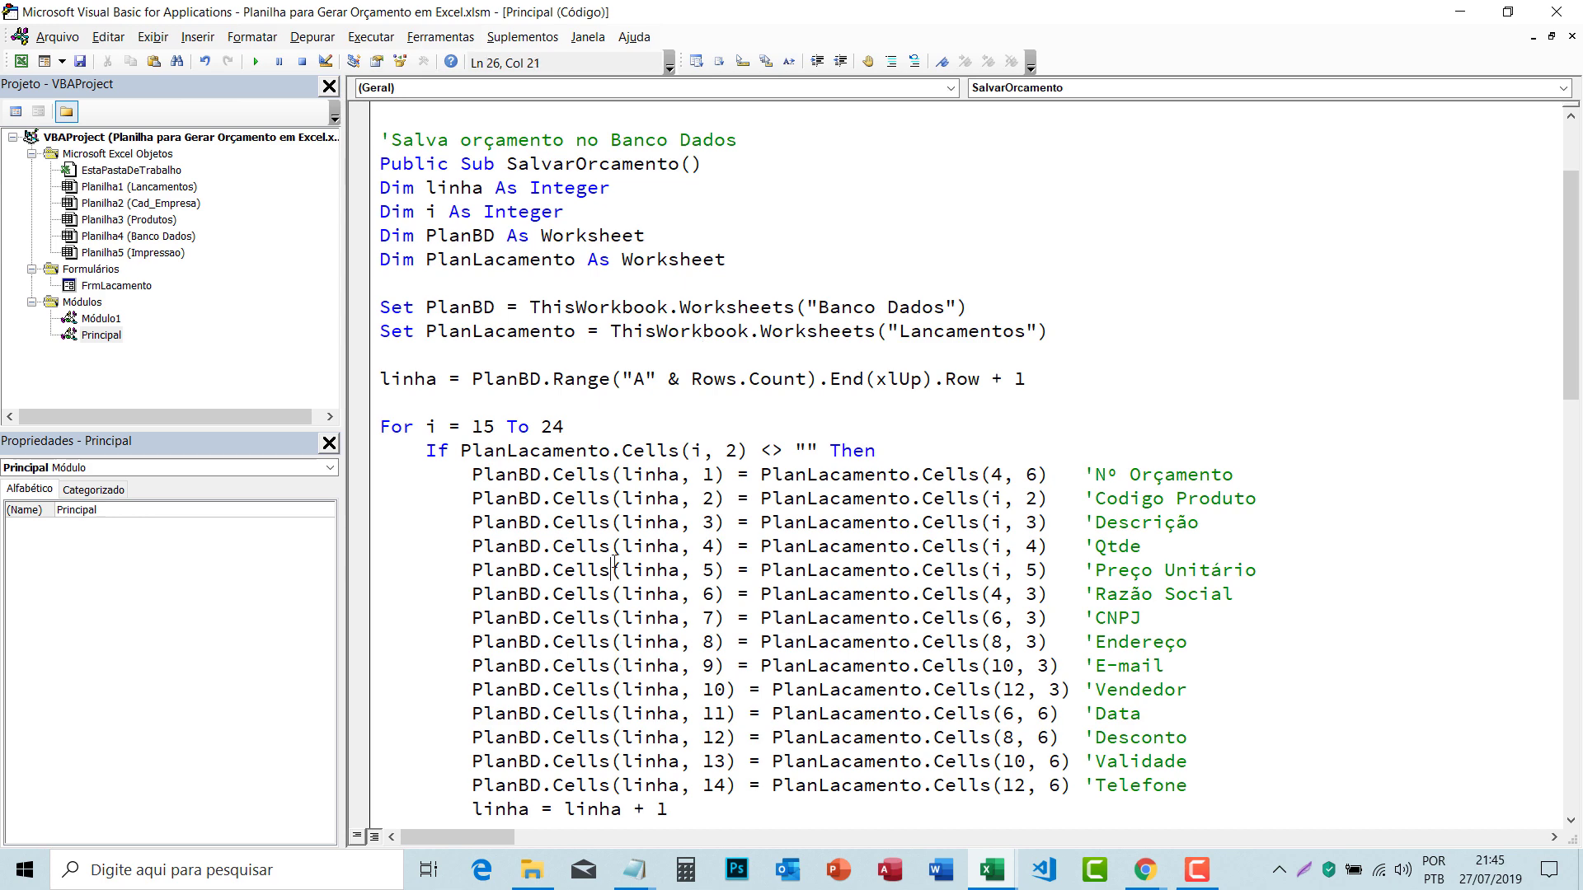
click(529, 451)
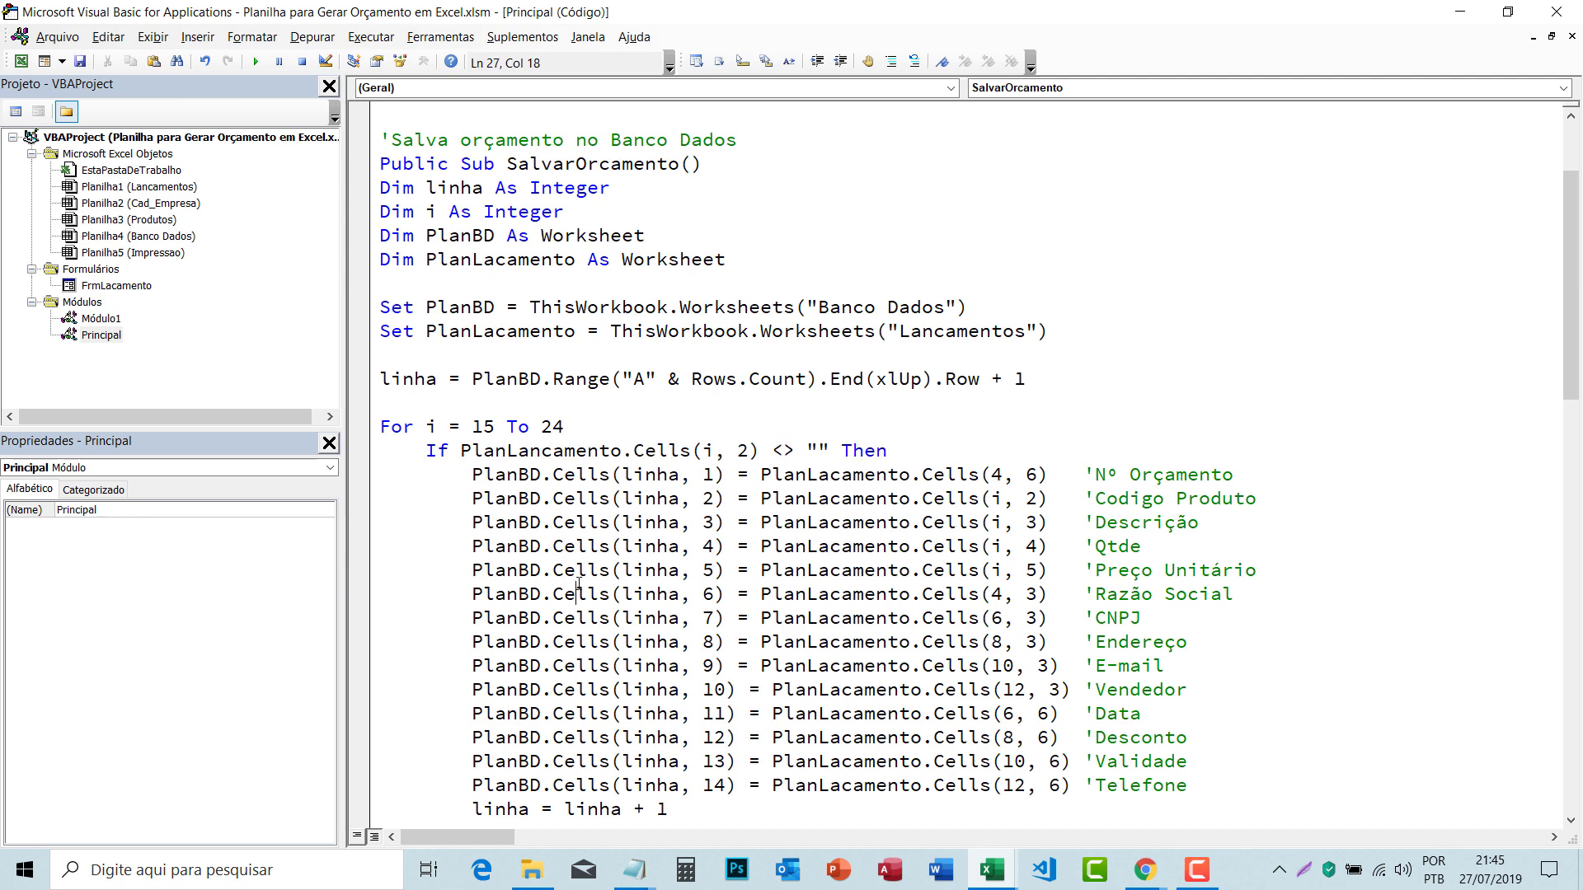
double_click(528, 452)
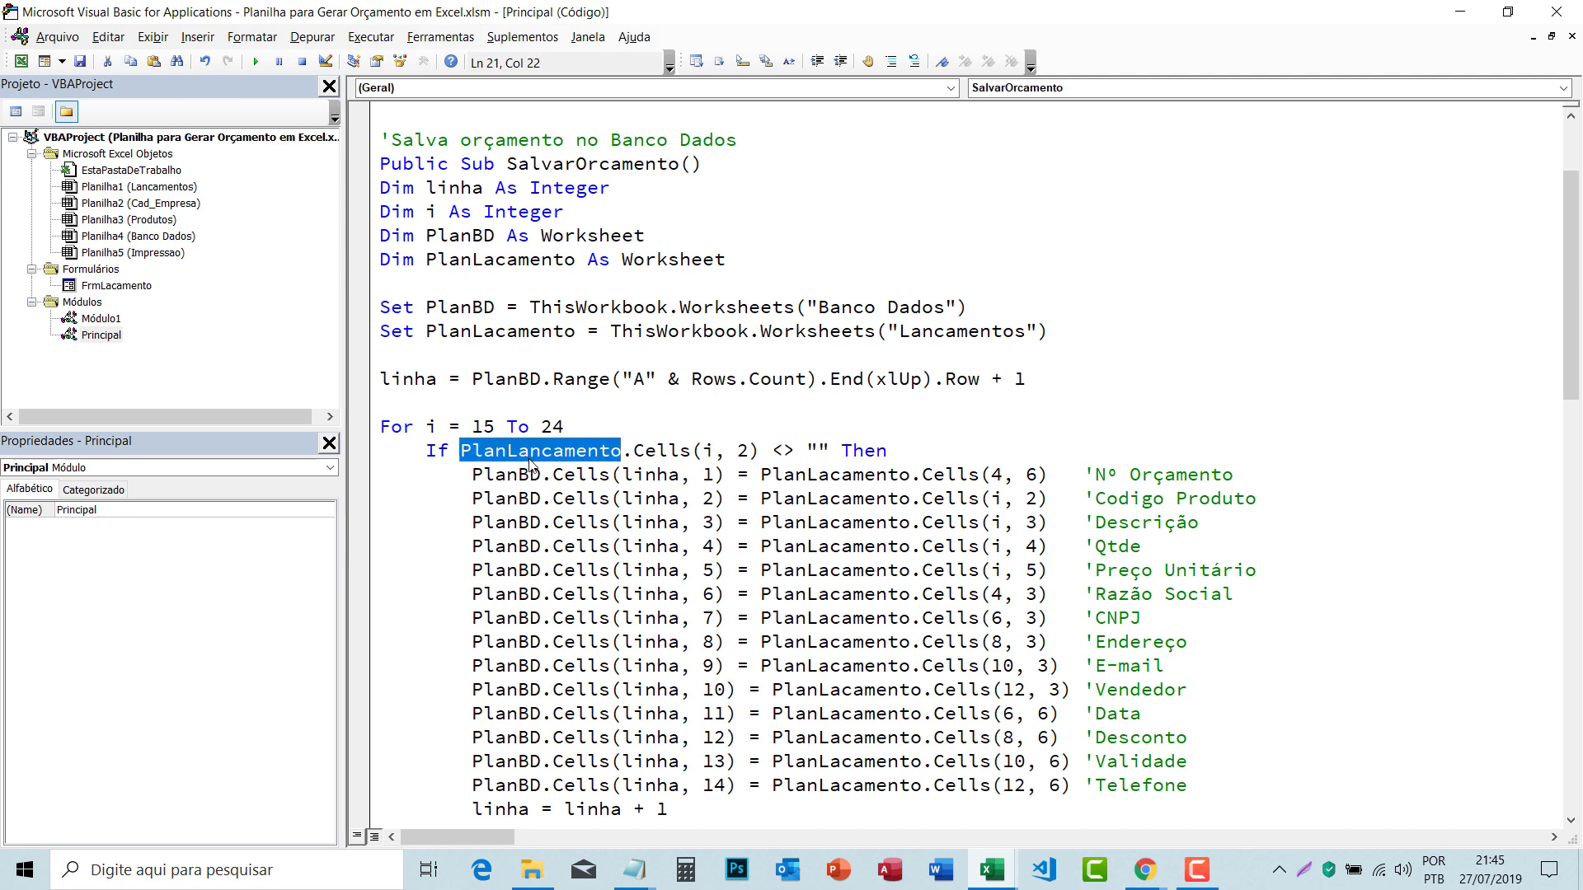
click(812, 568)
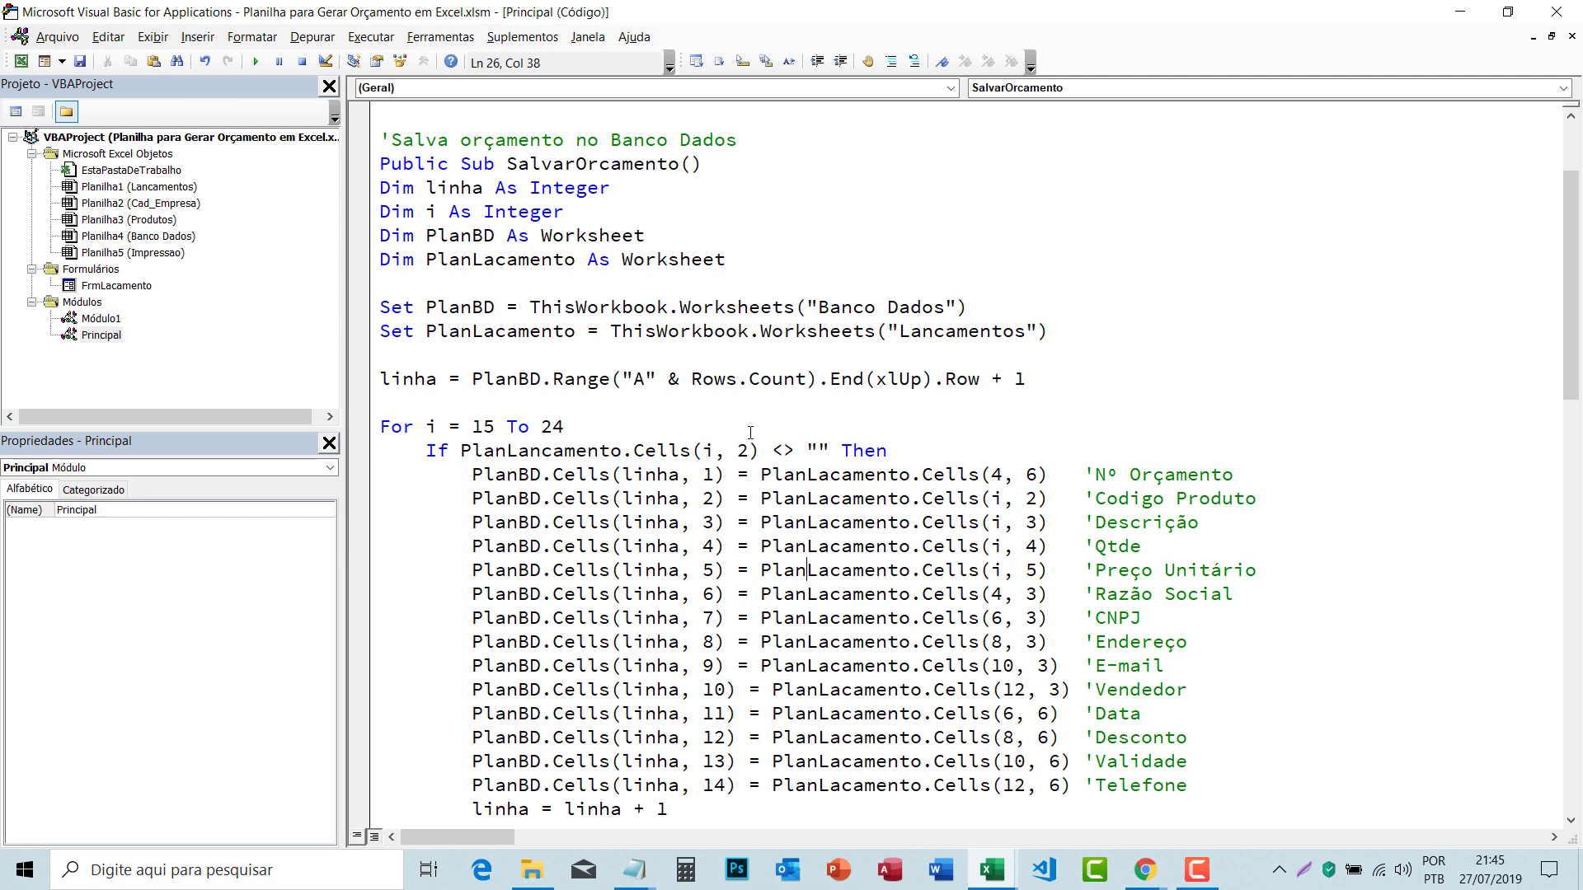
key(ctrl+f)
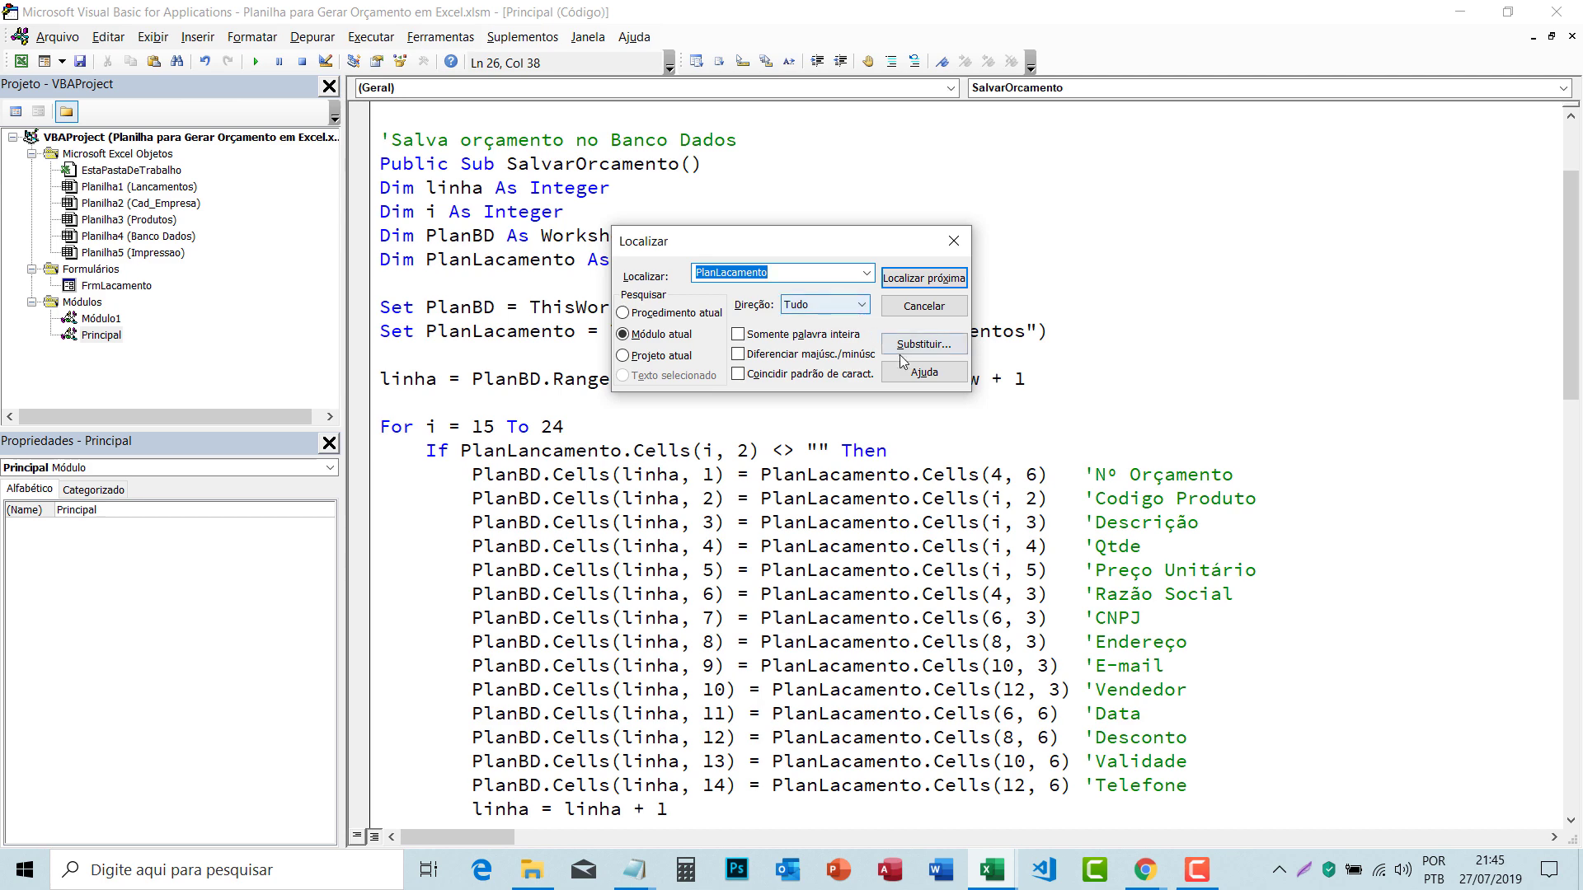
click(954, 241)
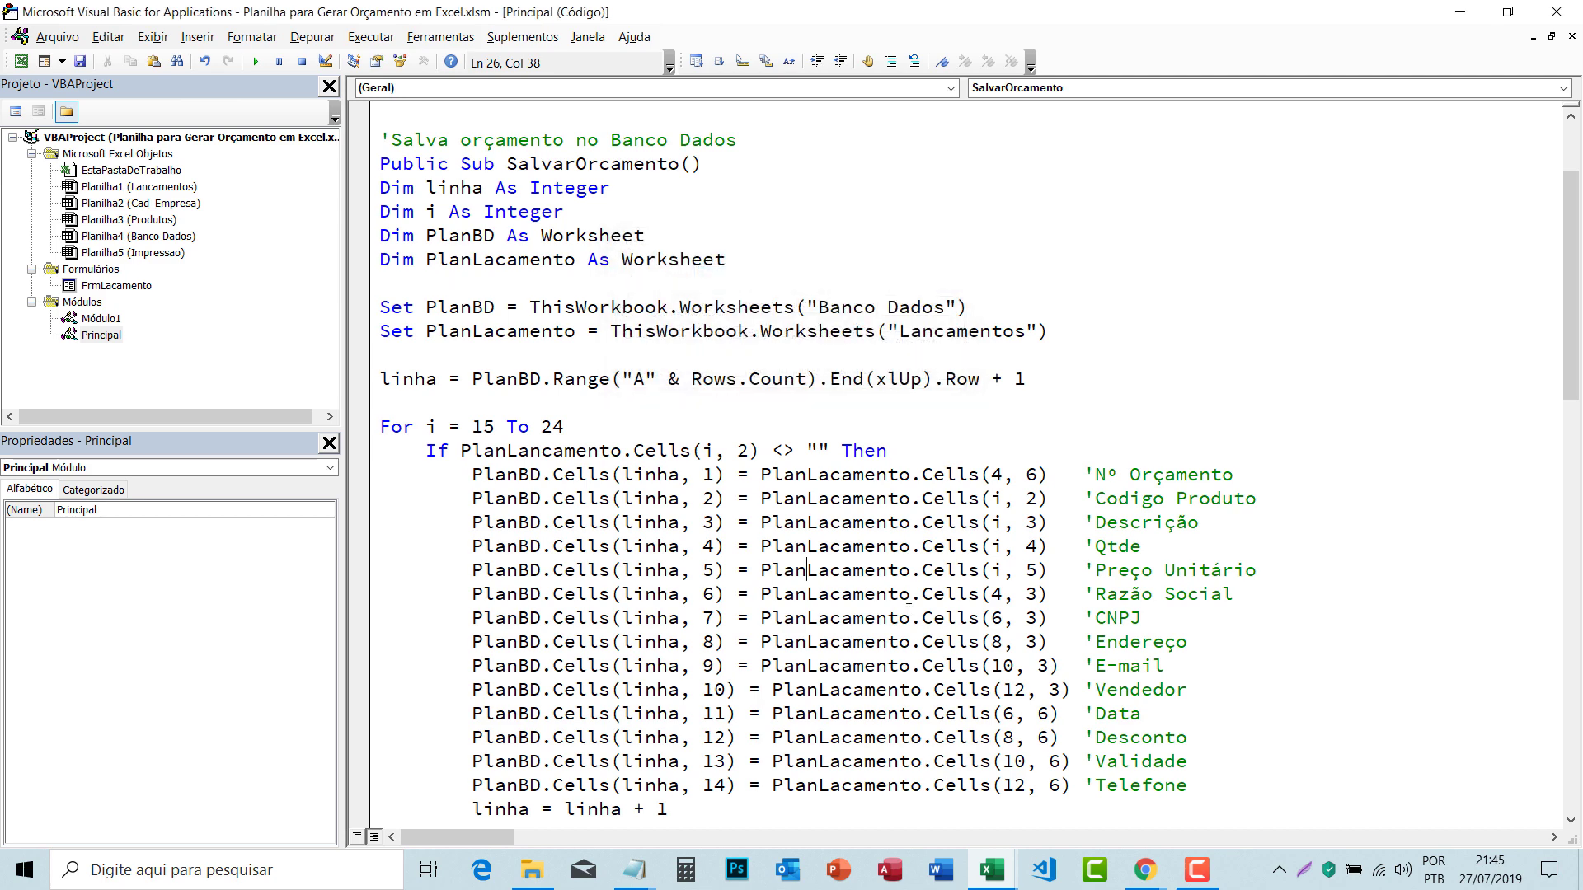
click(543, 451)
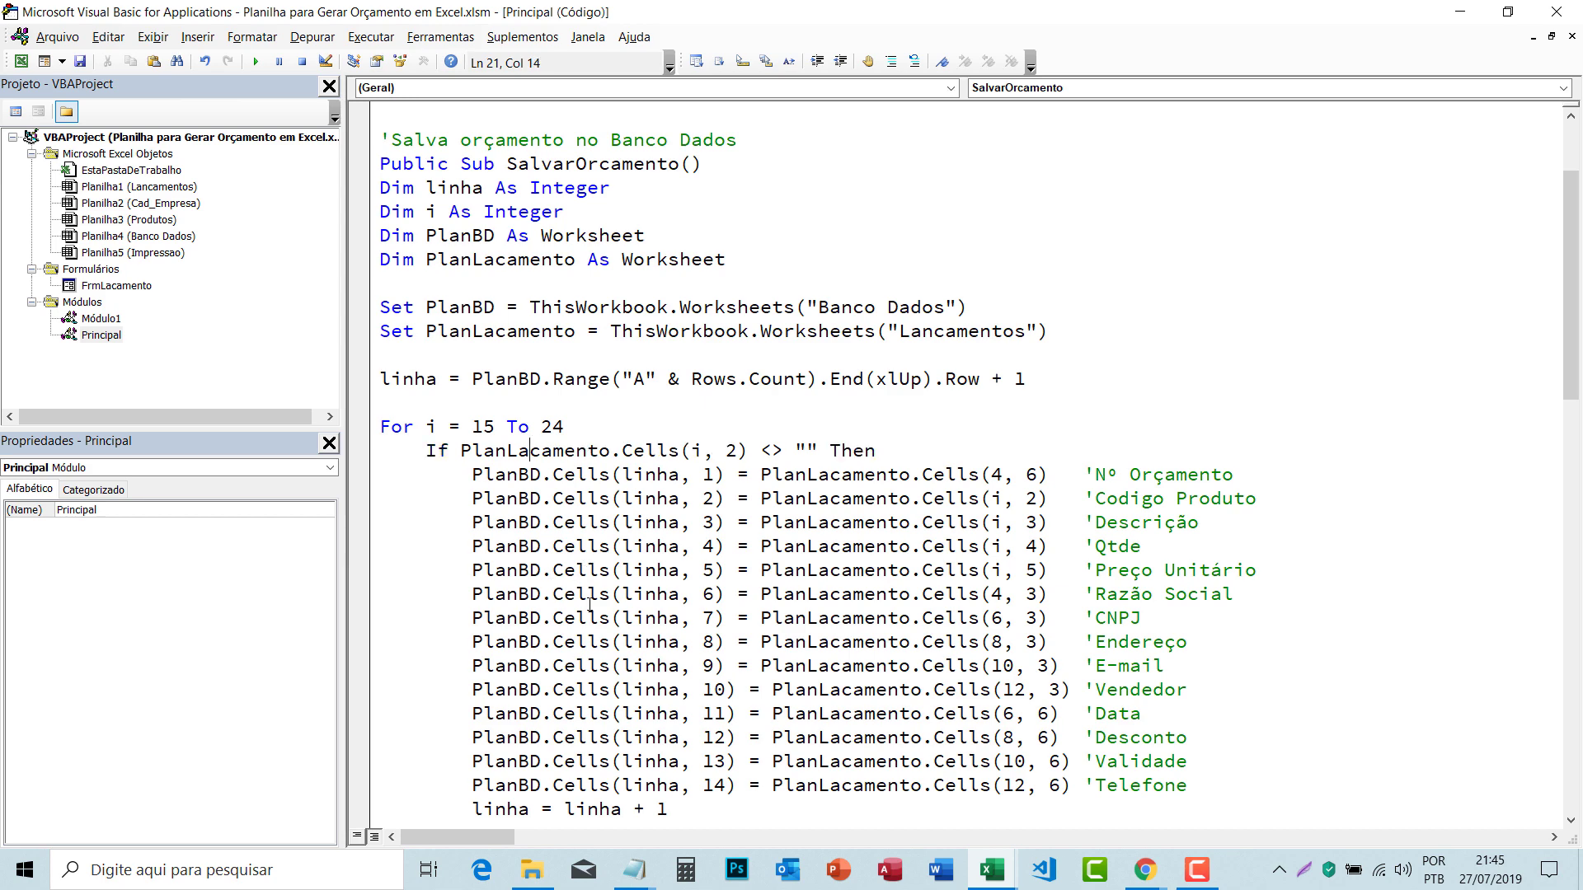
key(BackSpace)
click(609, 642)
click(80, 70)
Step: Back in Excel, select the four product rows of quote 000012
click(22, 61)
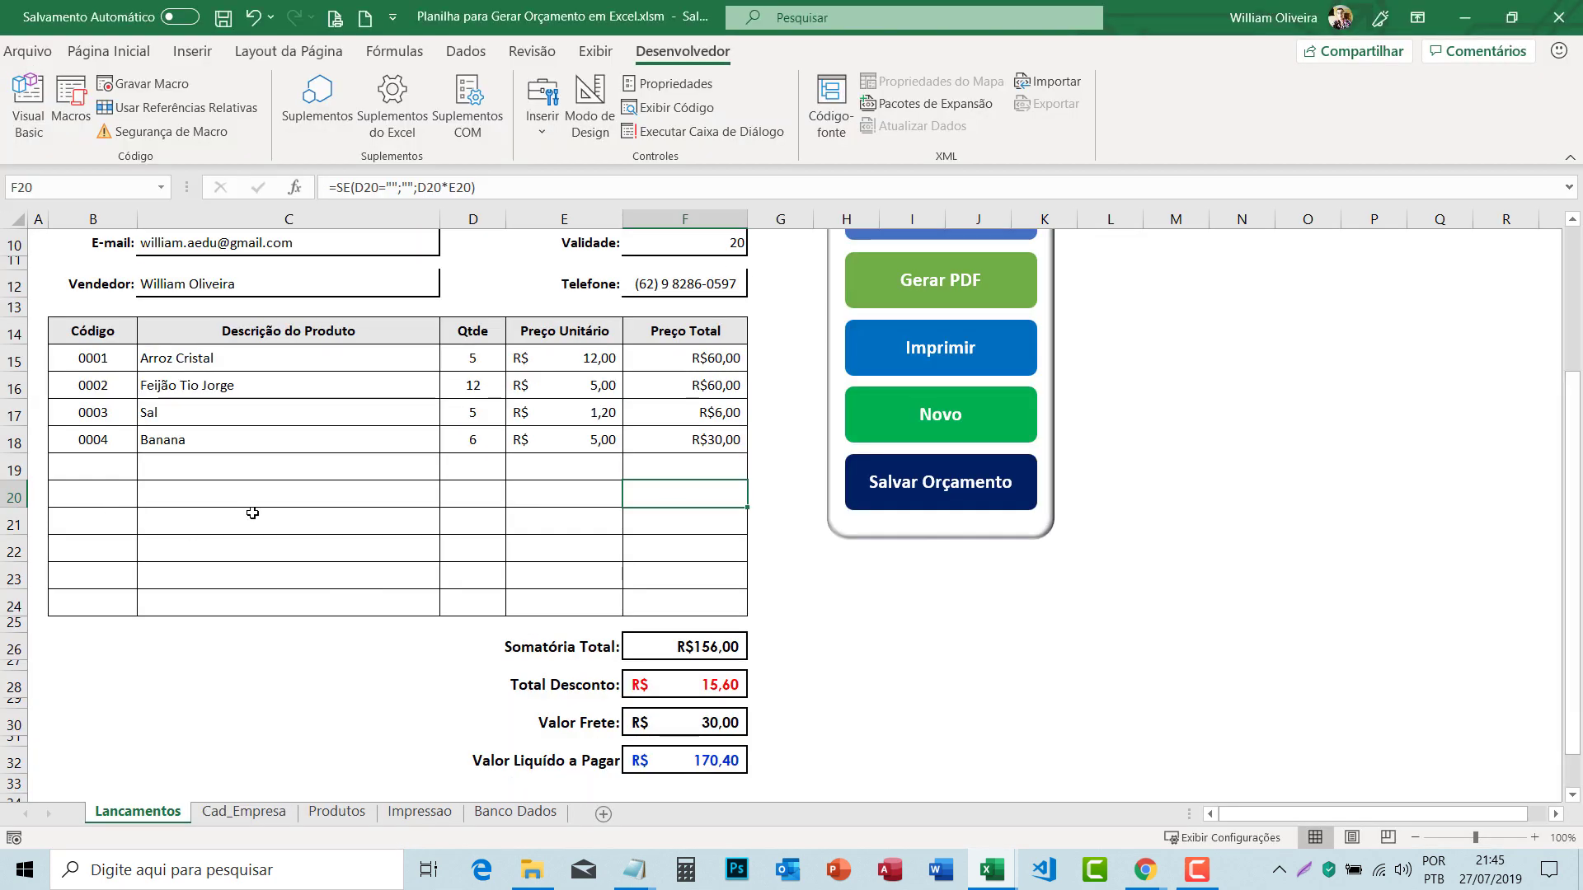
drag(99, 356, 642, 581)
click(614, 412)
click(684, 375)
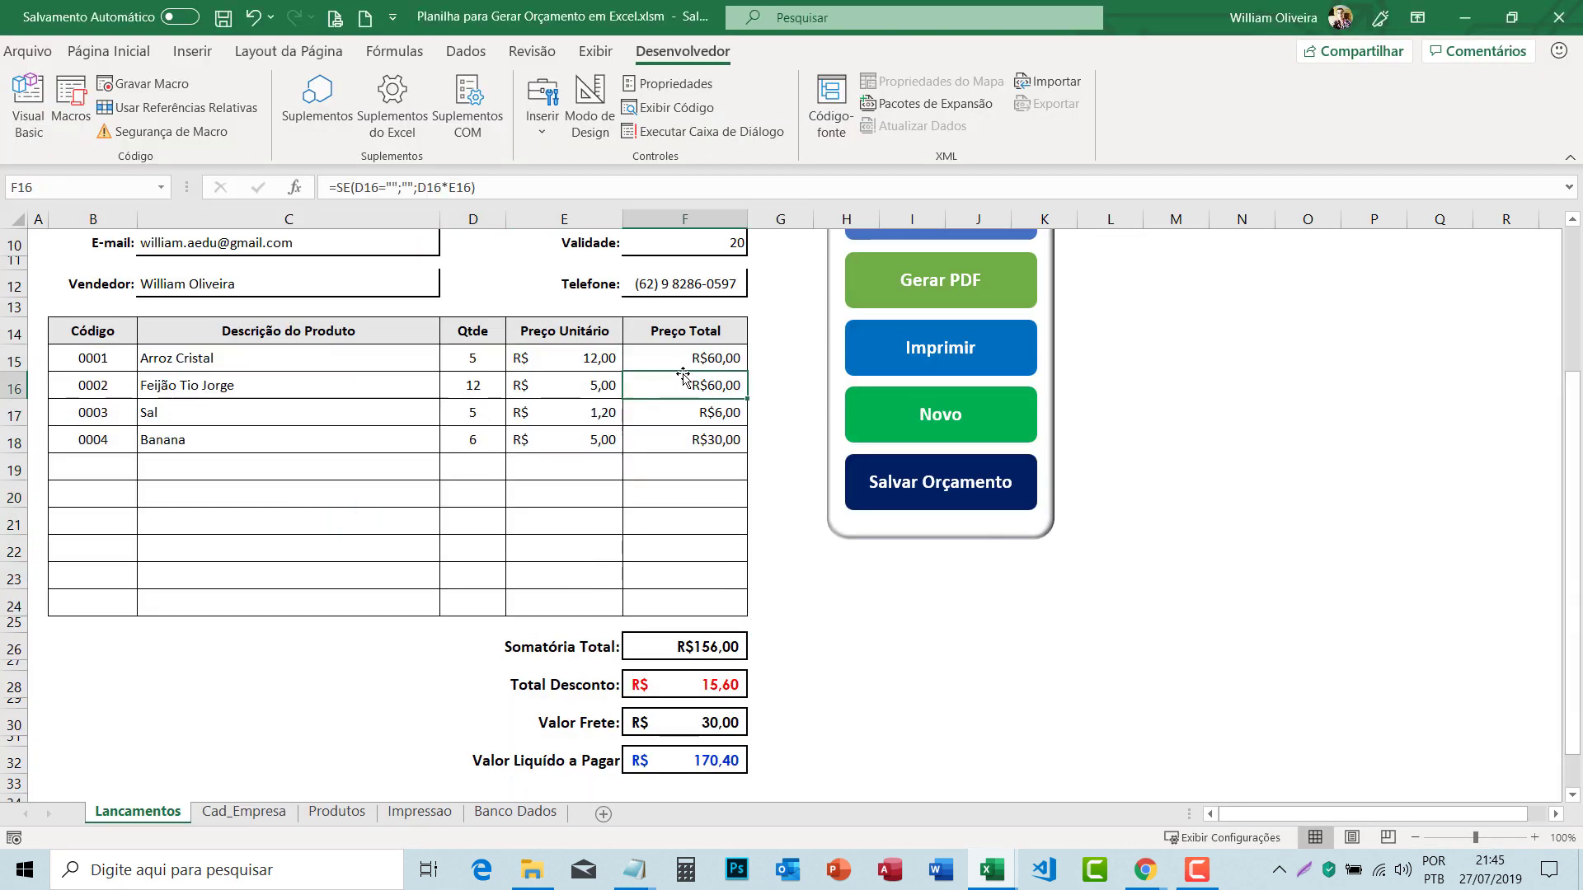
drag(580, 361, 131, 604)
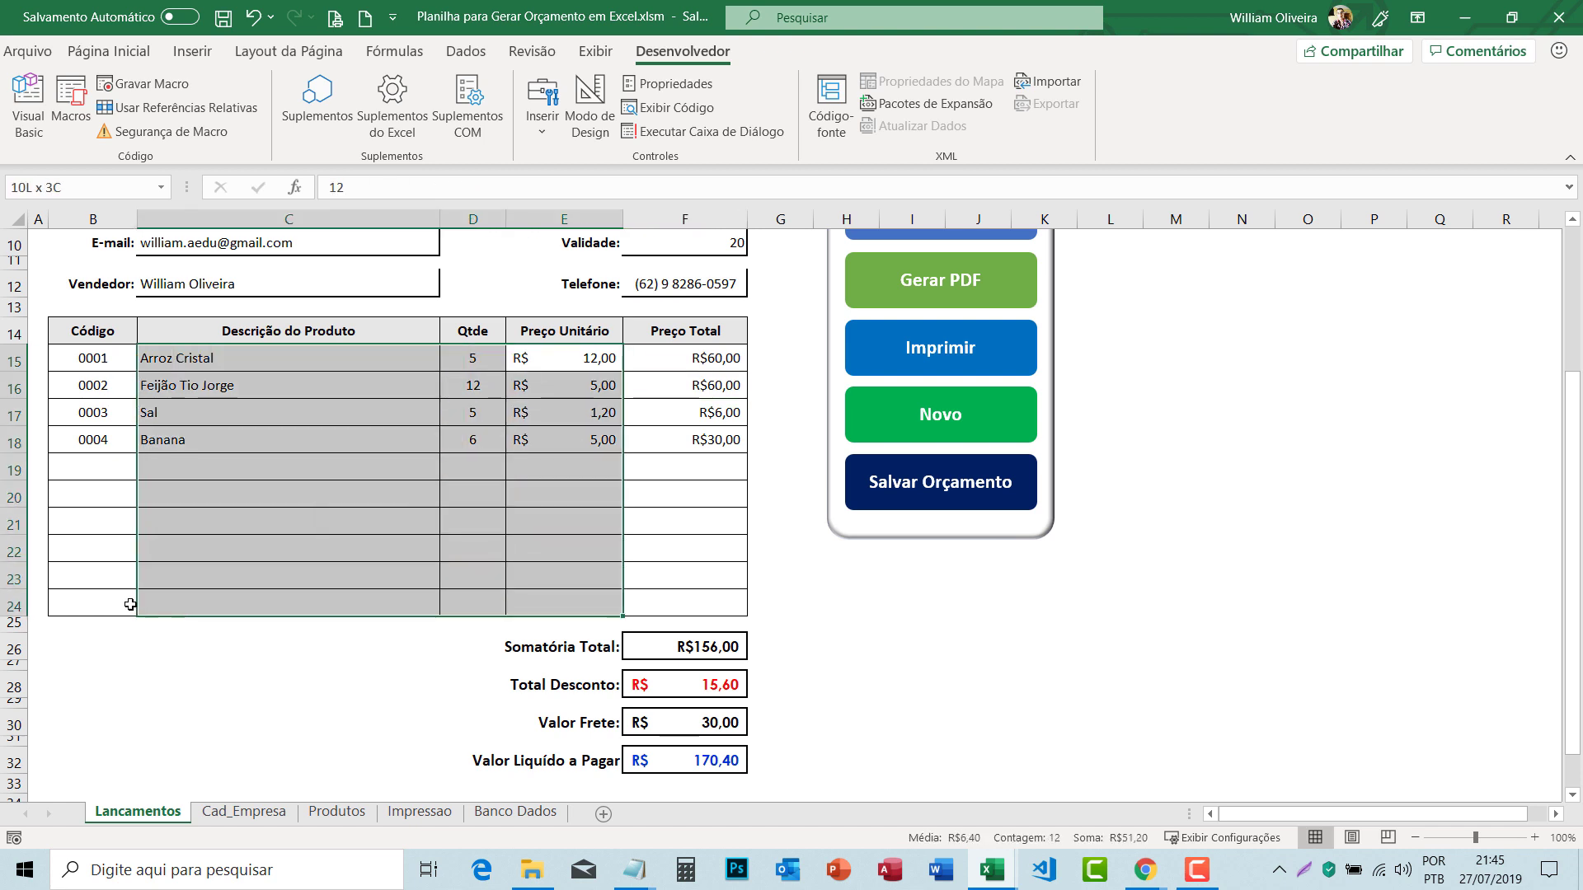
Step: Check the Razão Social, CNPJ, quote number in F4 and Endereço fields
scroll(300, 494, up, 3)
click(264, 318)
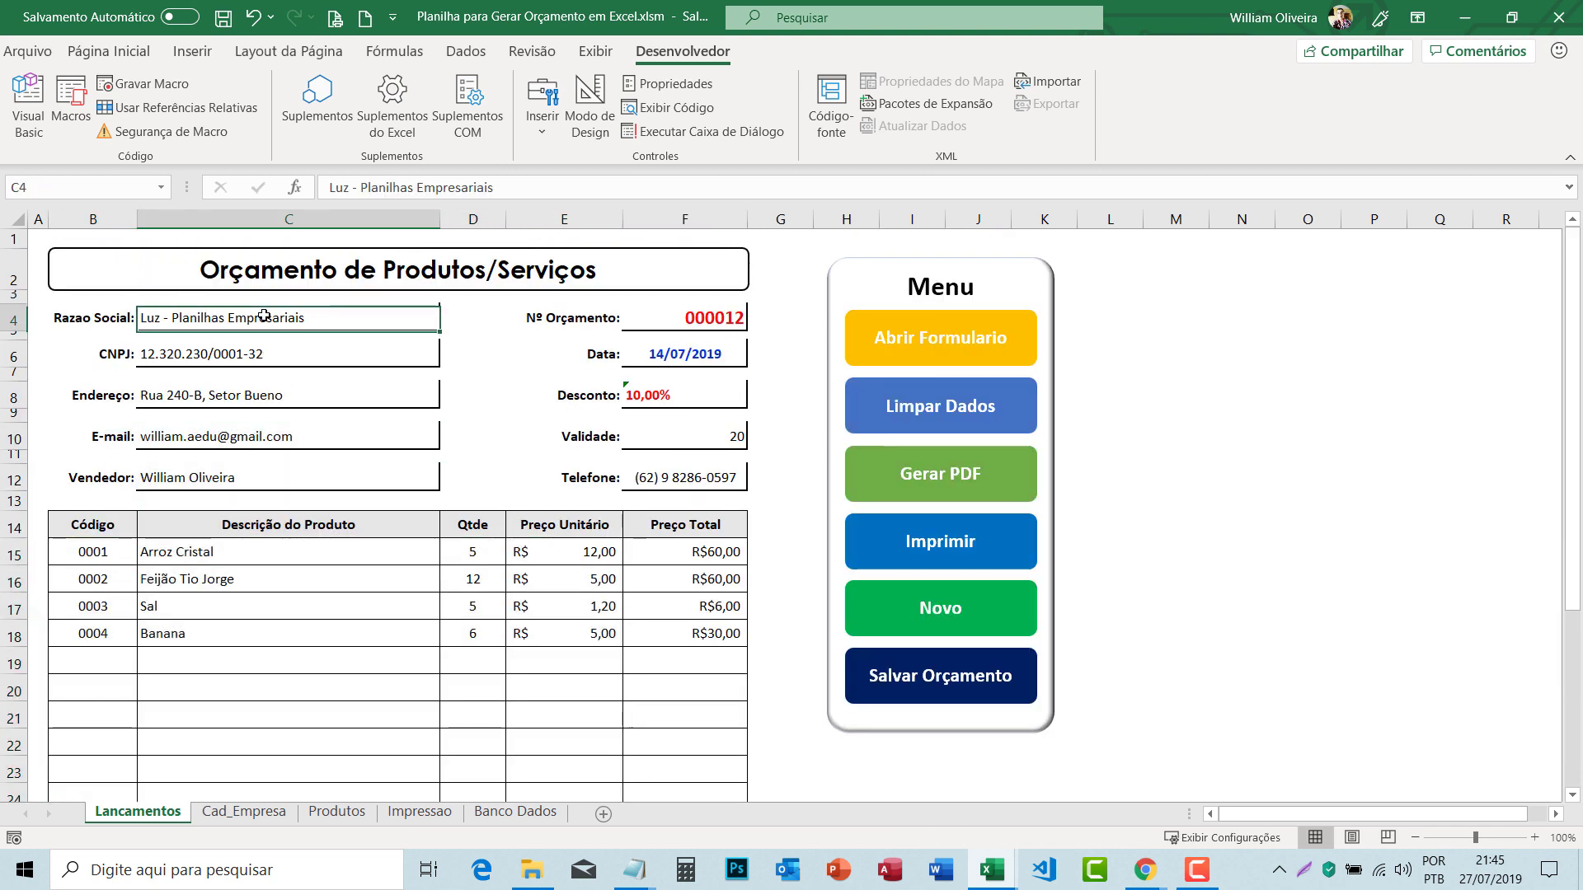
click(276, 353)
click(714, 323)
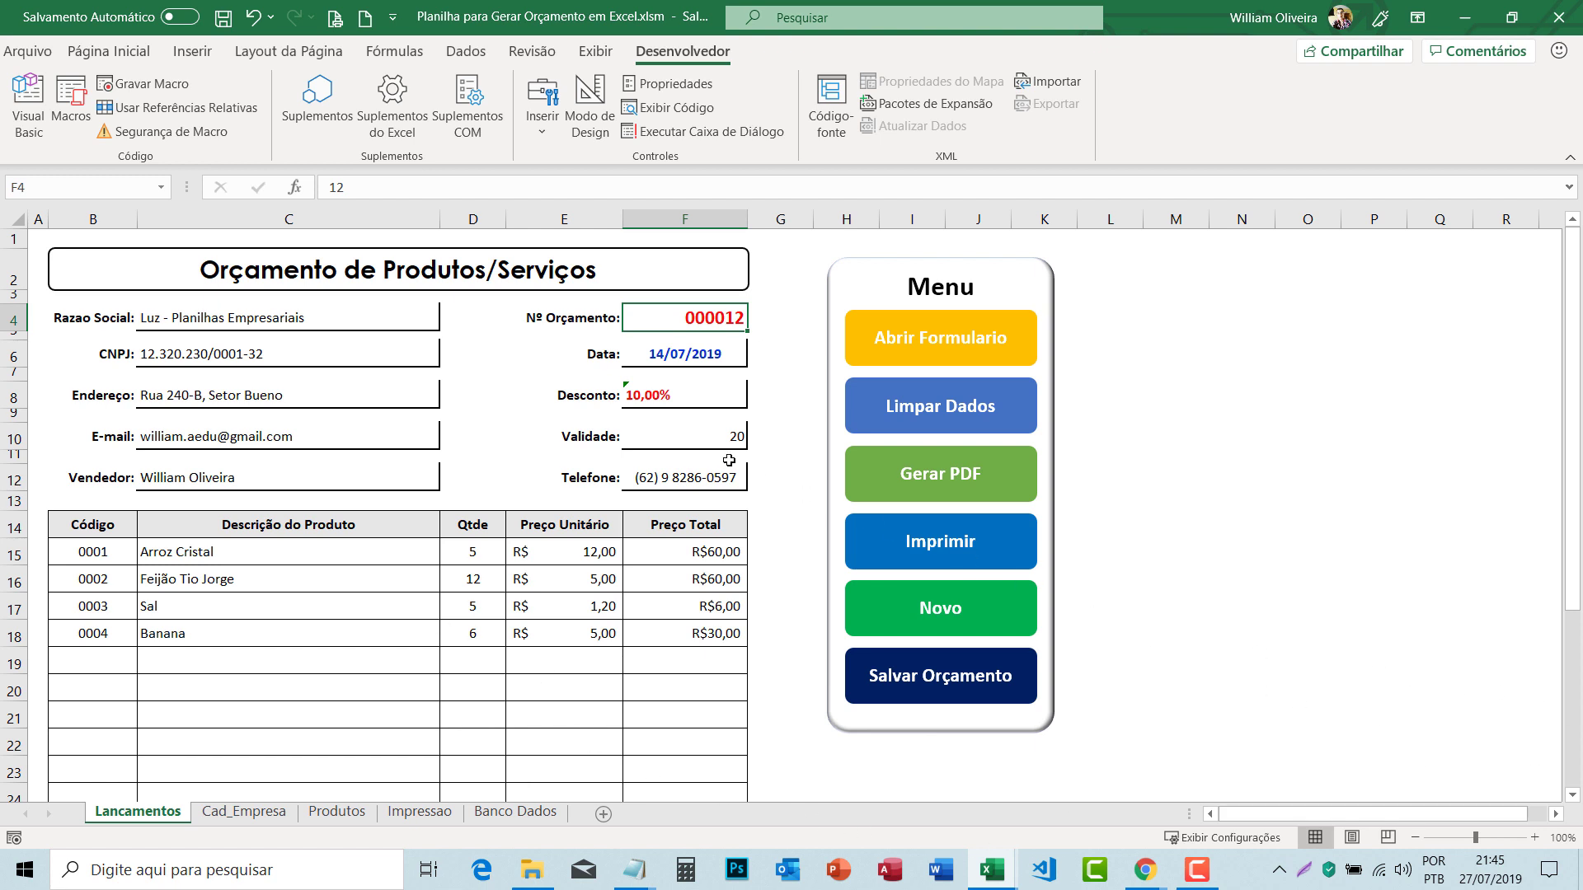
click(301, 398)
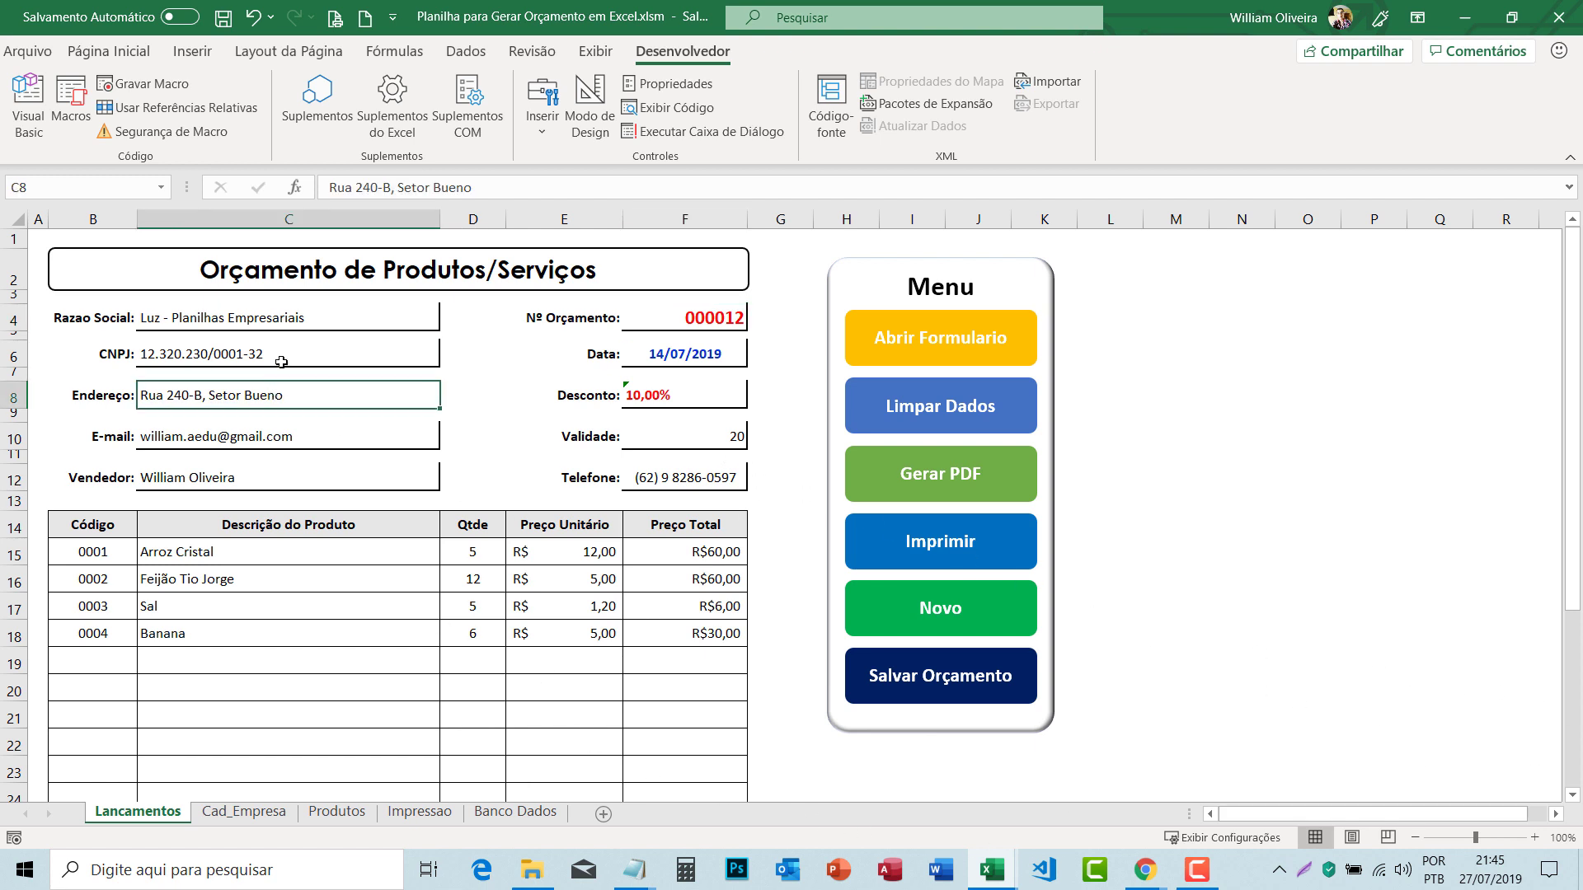
click(266, 321)
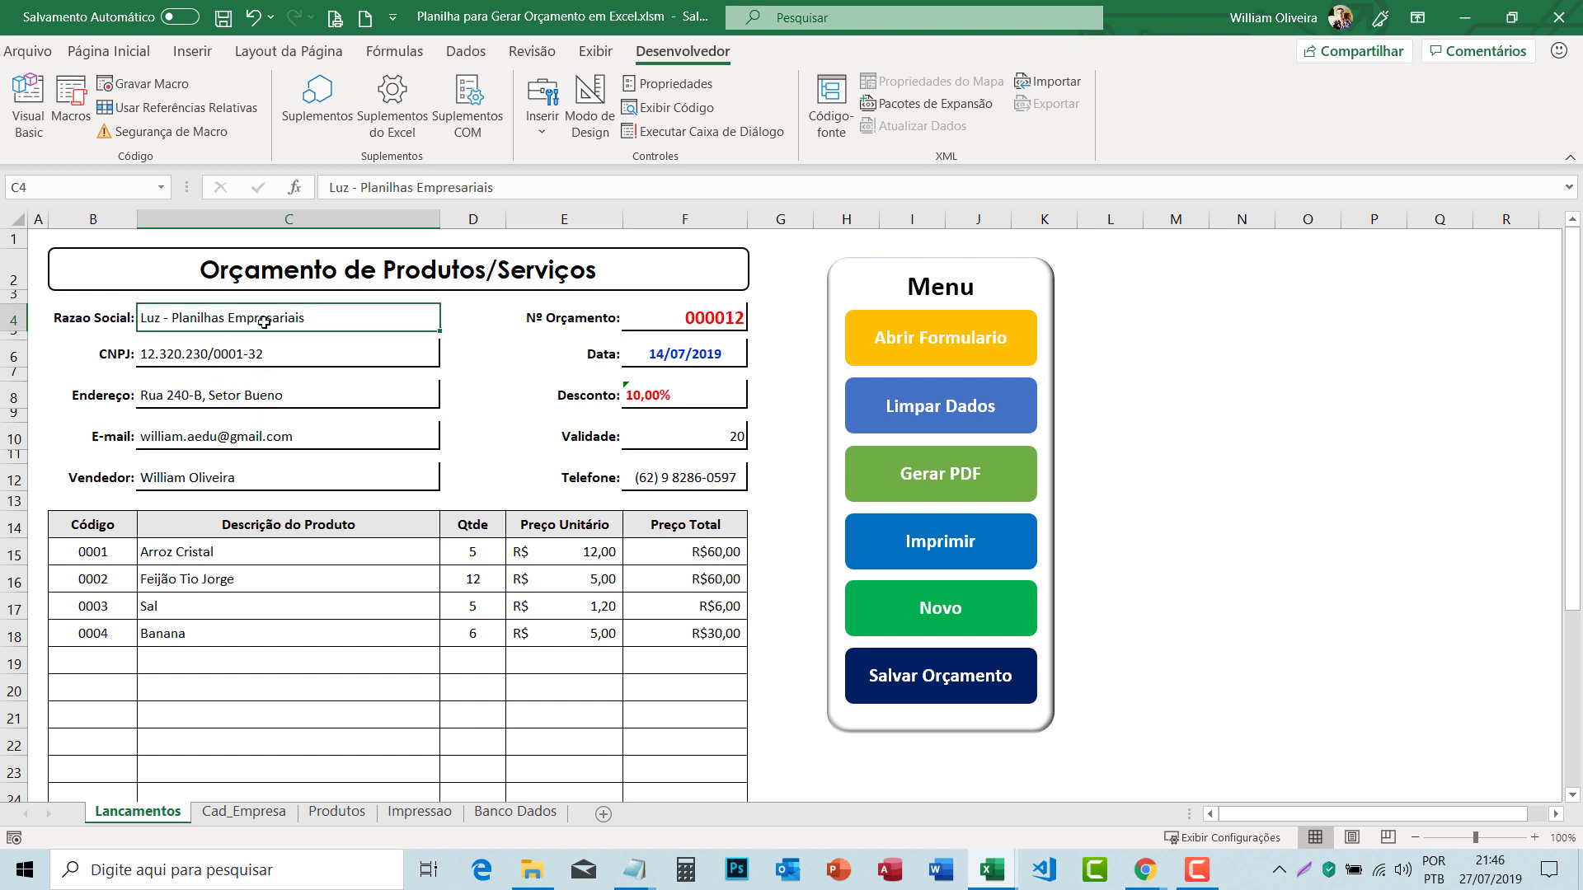